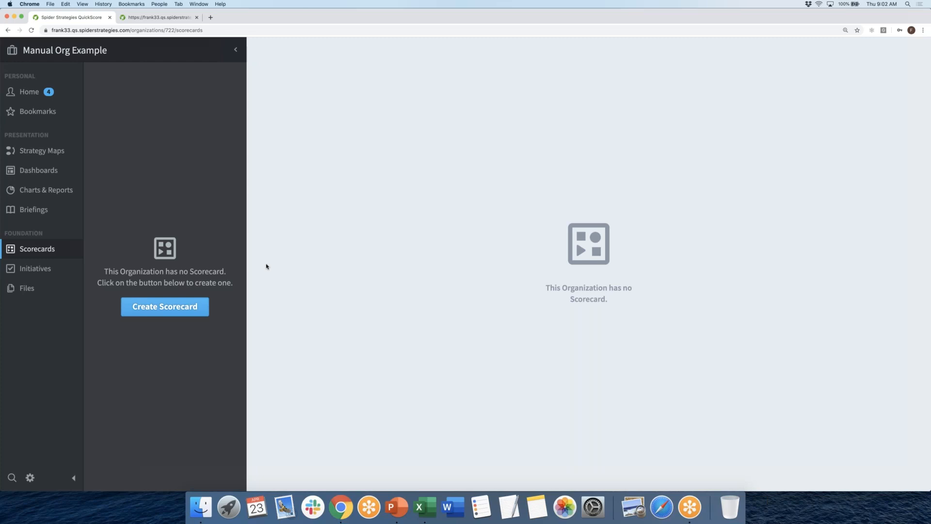
Create a new scorecard named "Scorecard" for the Manual Org Example organization
left_click(195, 311)
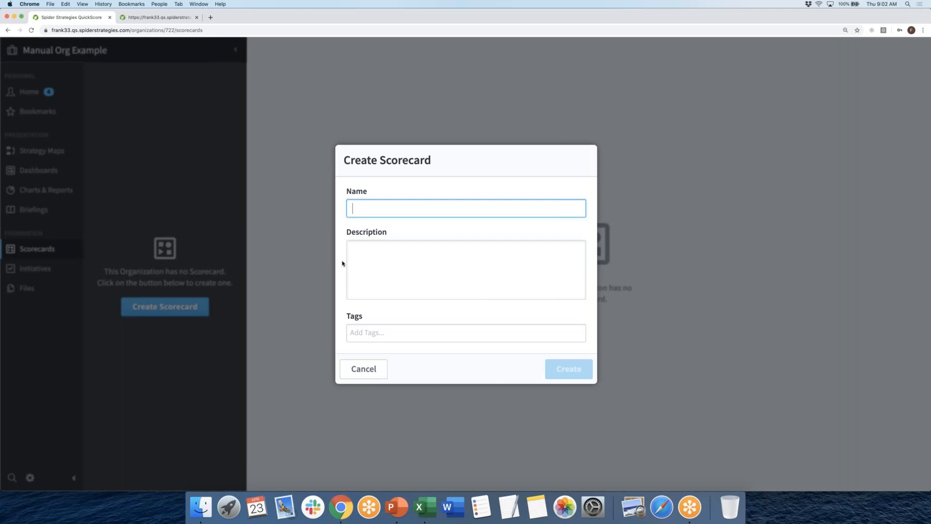
type("Score")
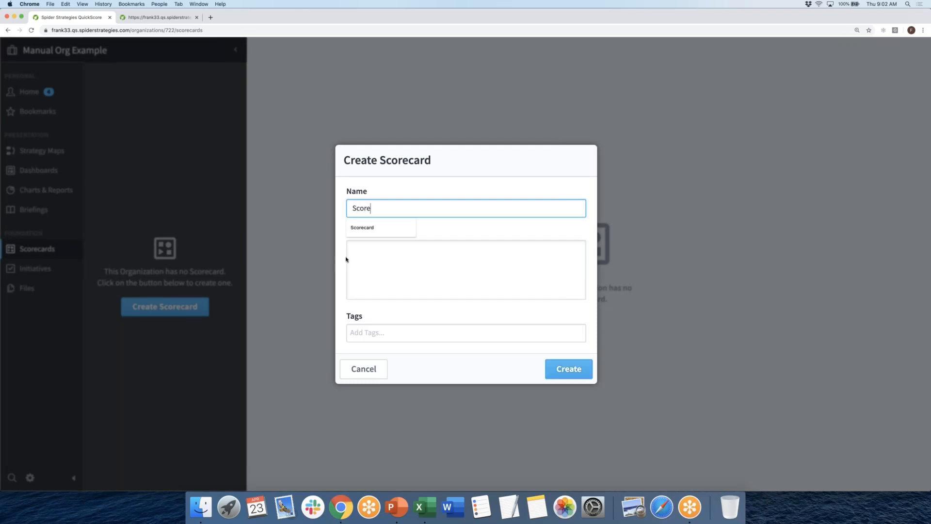
left_click(364, 228)
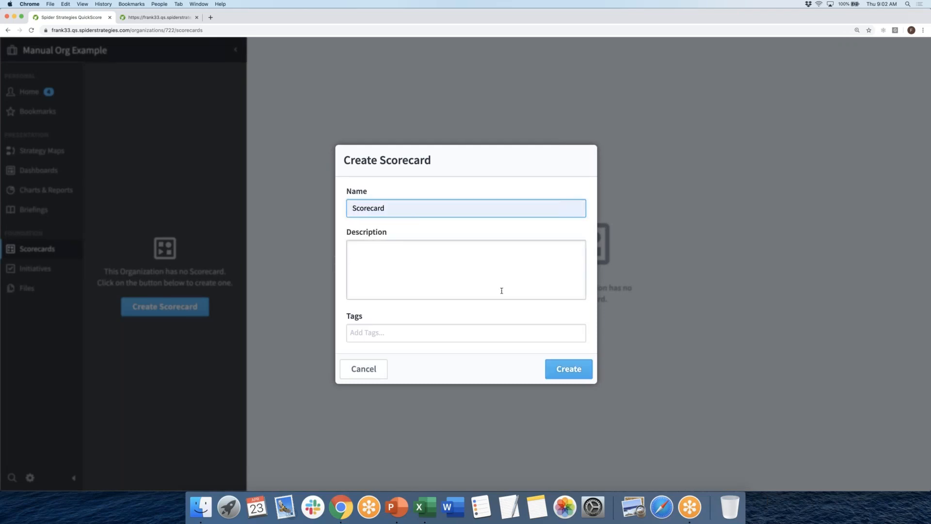
left_click(566, 370)
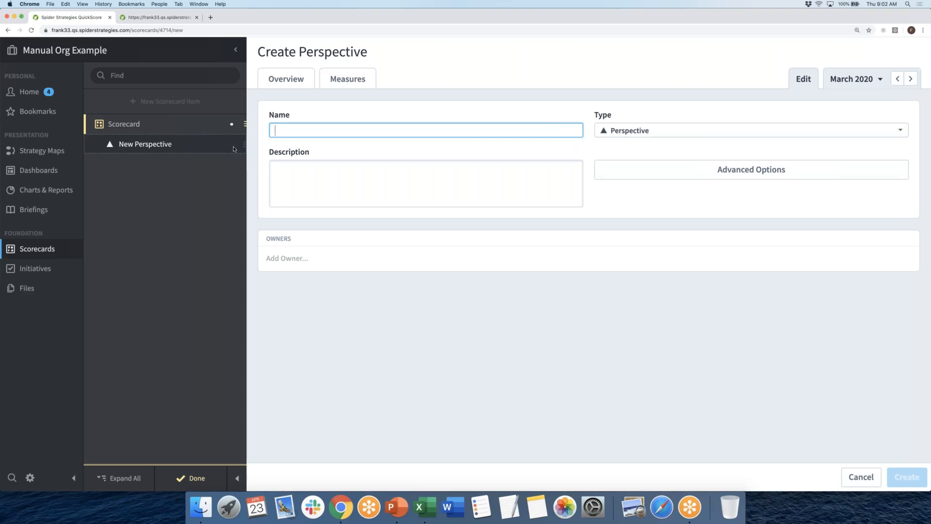
Create a perspective named "Financial" under the scorecard
type("F")
left_click(283, 147)
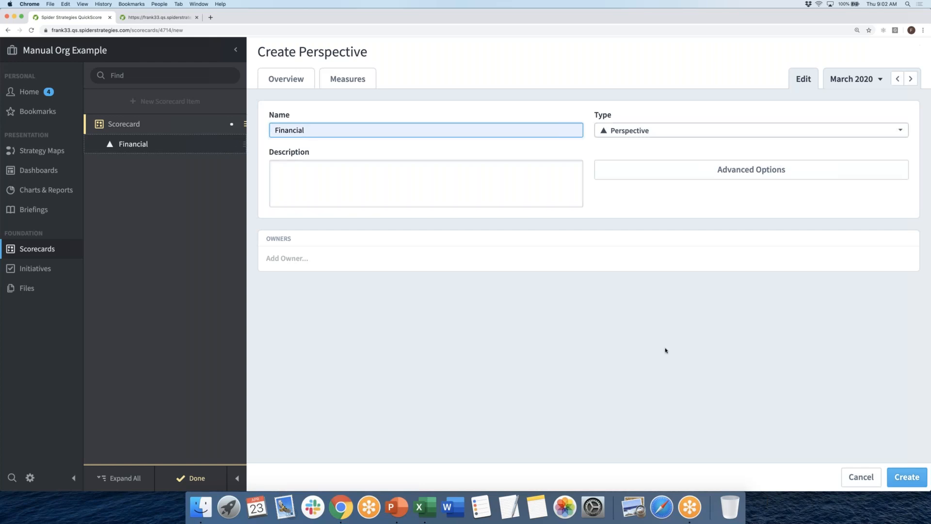
left_click(903, 478)
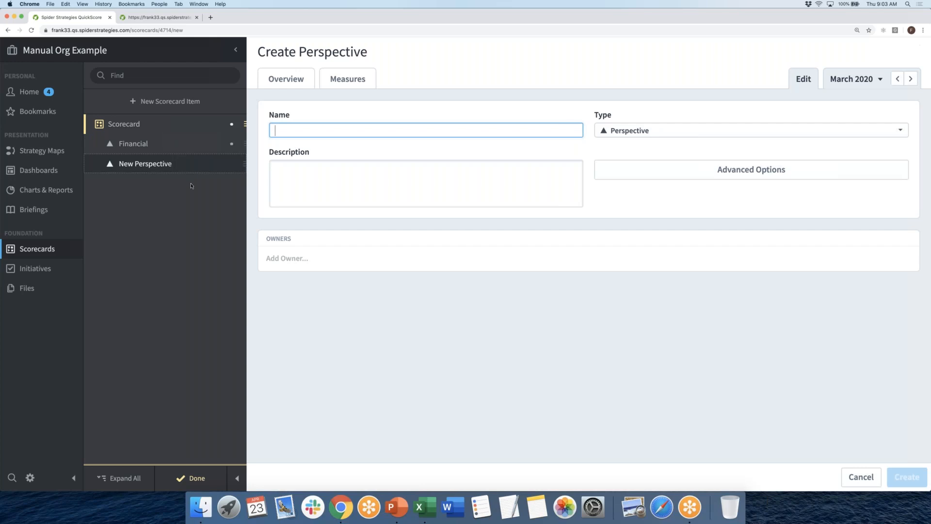
Add an objective named "Increase Revenue" under the Financial perspective
left_click(137, 145)
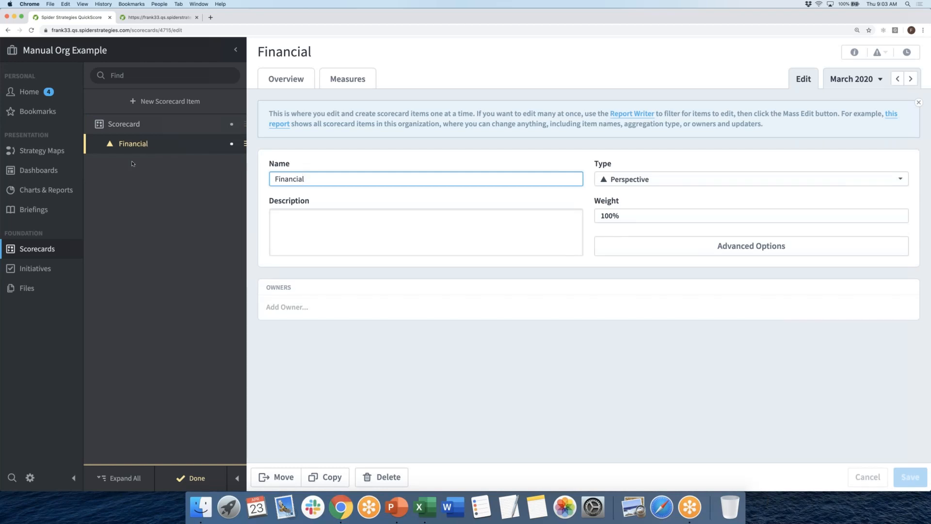
left_click(170, 102)
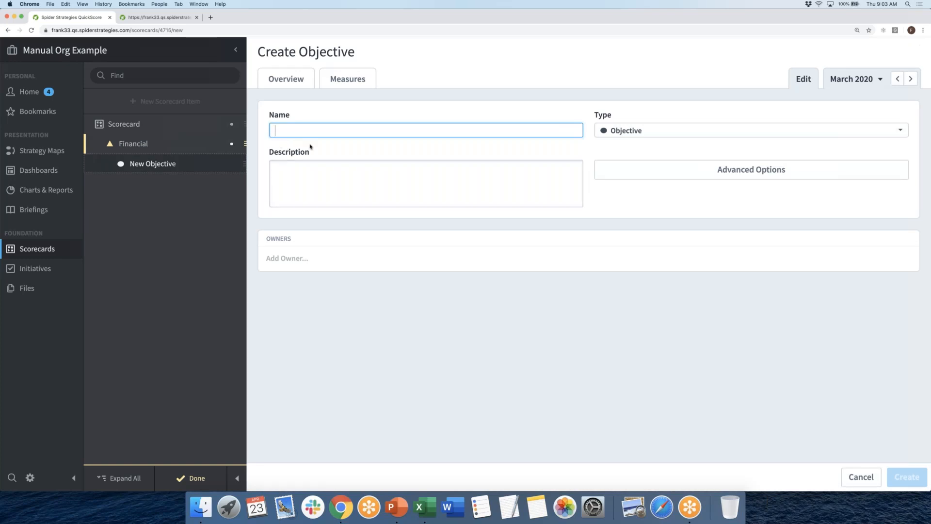
type("In")
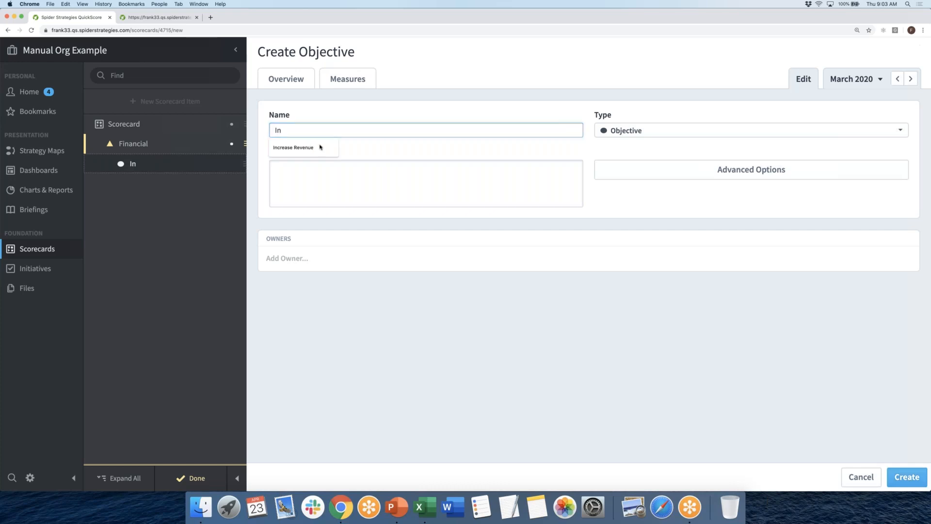
left_click(326, 147)
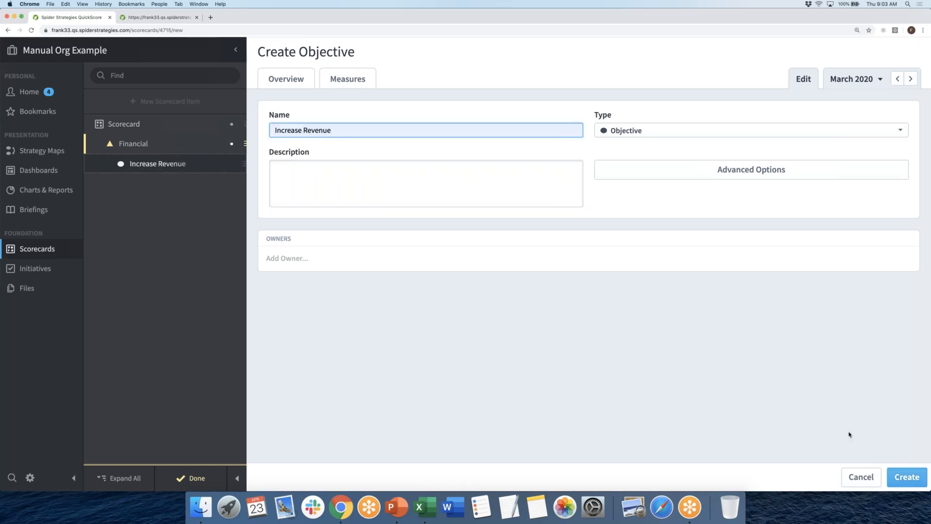
left_click(913, 478)
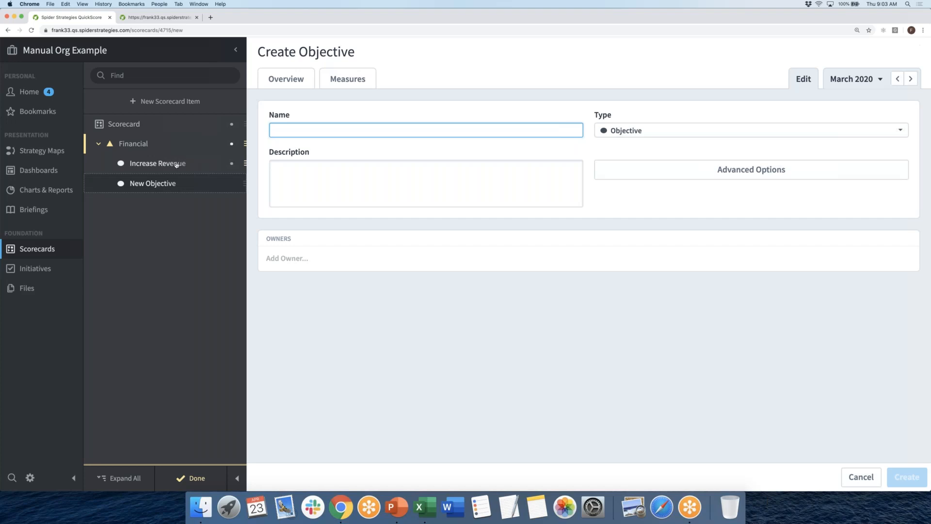
Add a measure named "Training Revenue" under the Increase Revenue objective with default settings, and finish editing the scorecard
left_click(176, 165)
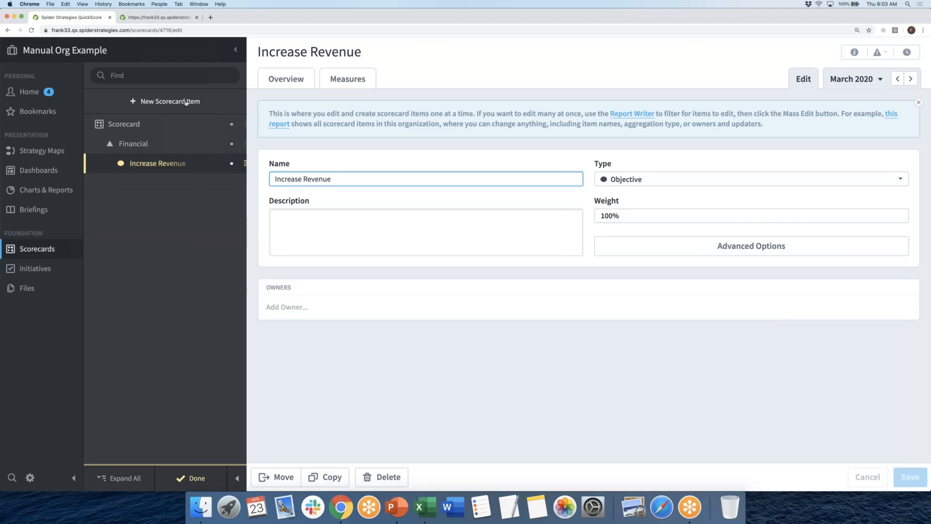
left_click(165, 101)
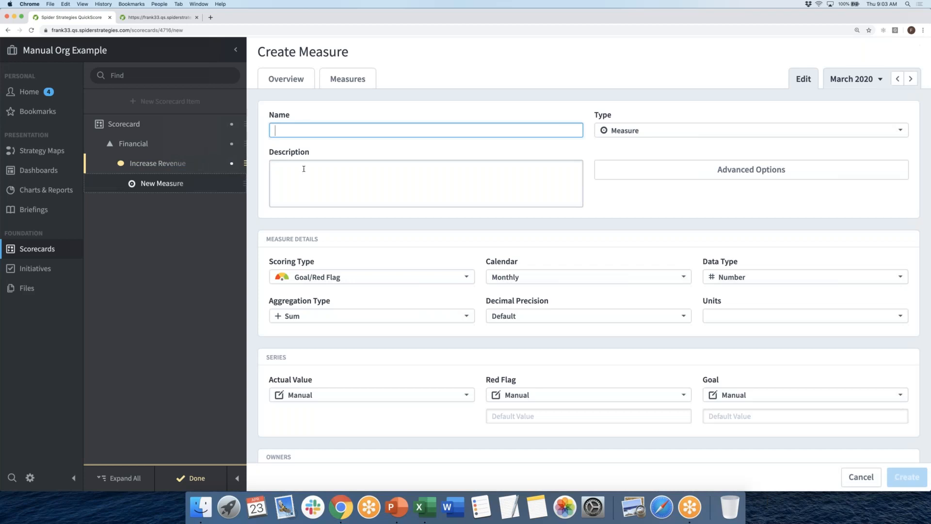
type("Training Revenue")
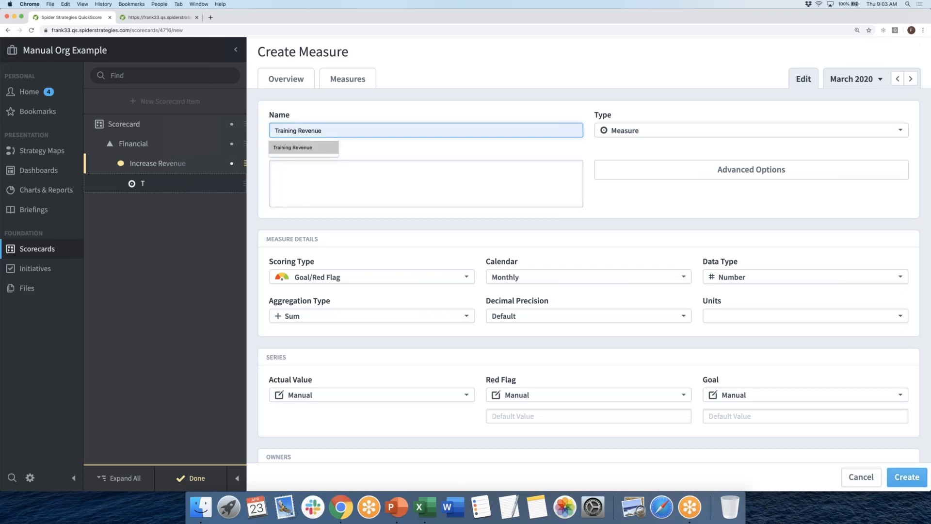
left_click(310, 148)
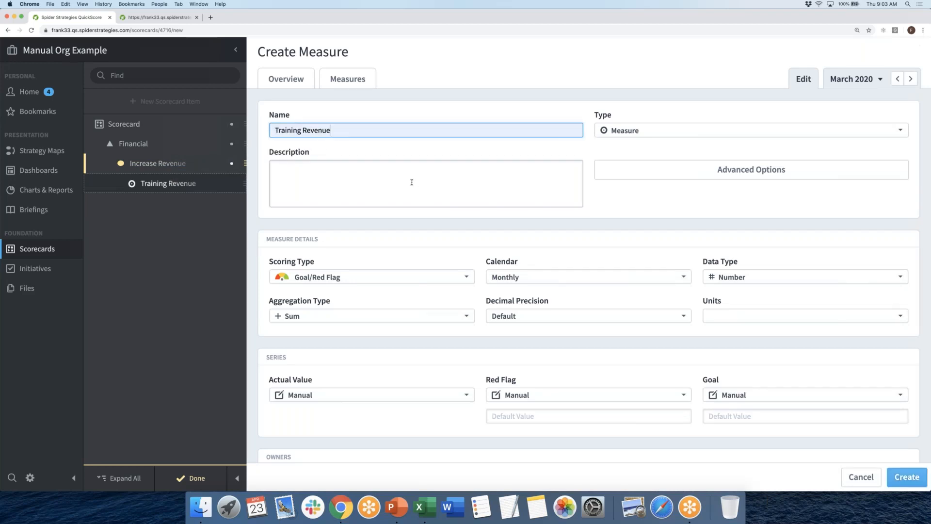
scroll(431, 195, "down", 2)
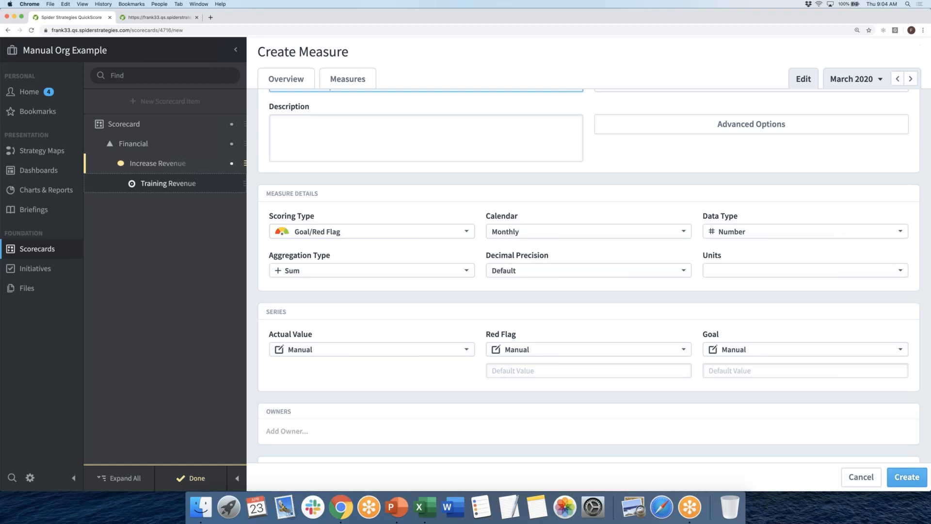
left_click(907, 477)
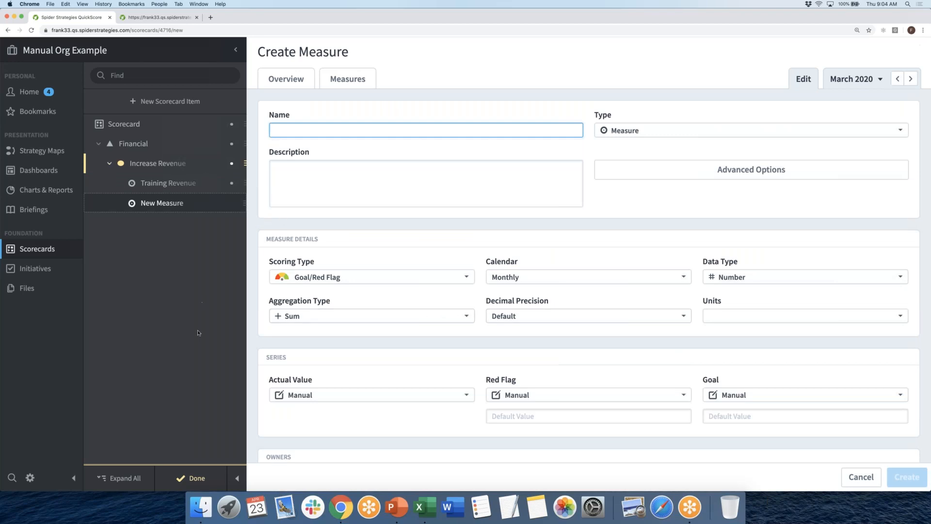
left_click(197, 478)
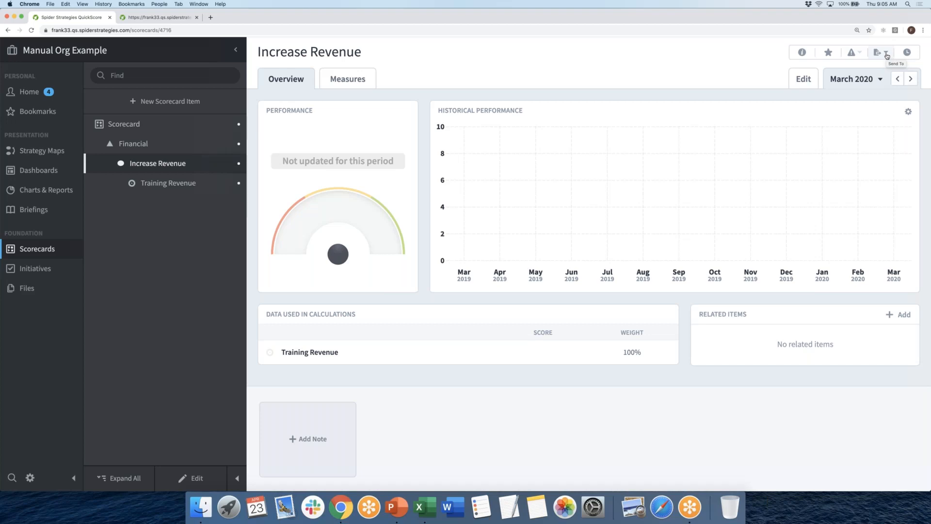
Export the scorecard as a Scorecard Import File and open the downloaded Scorecard.csv in Excel
left_click(887, 56)
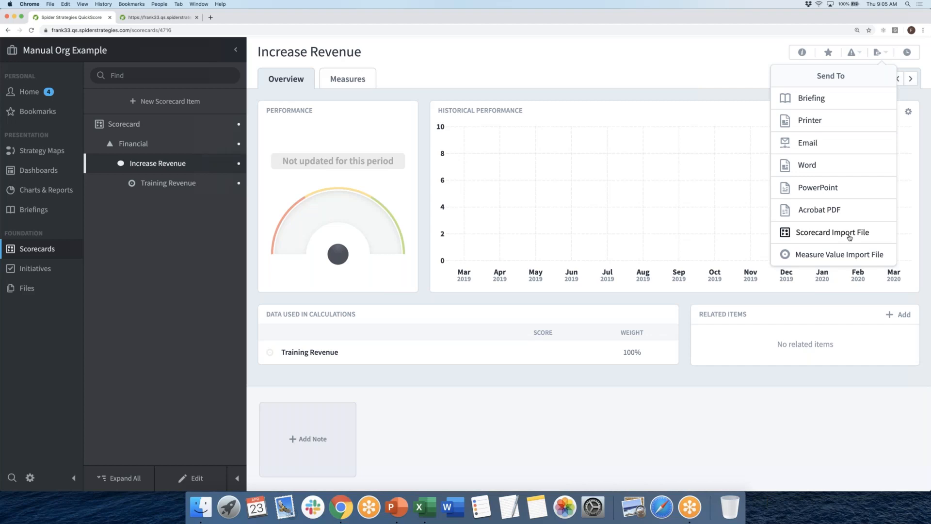
left_click(849, 237)
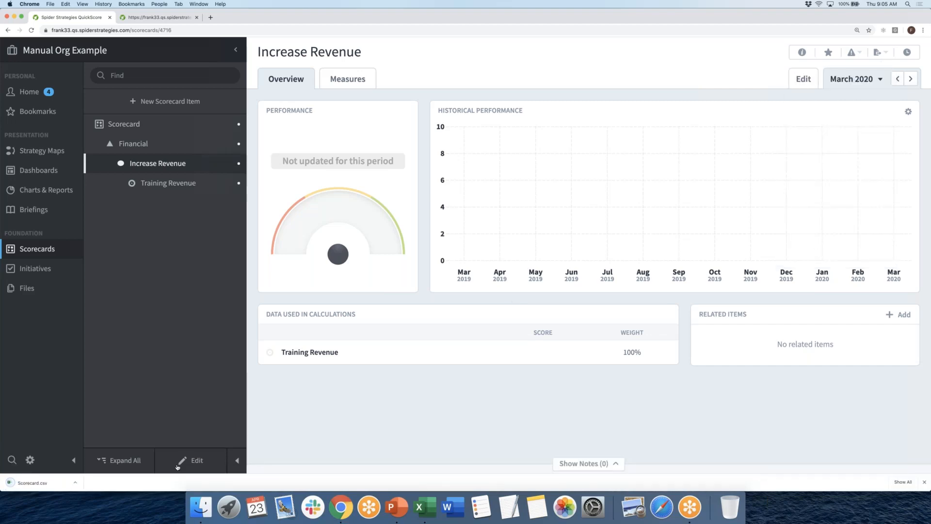
left_click(76, 485)
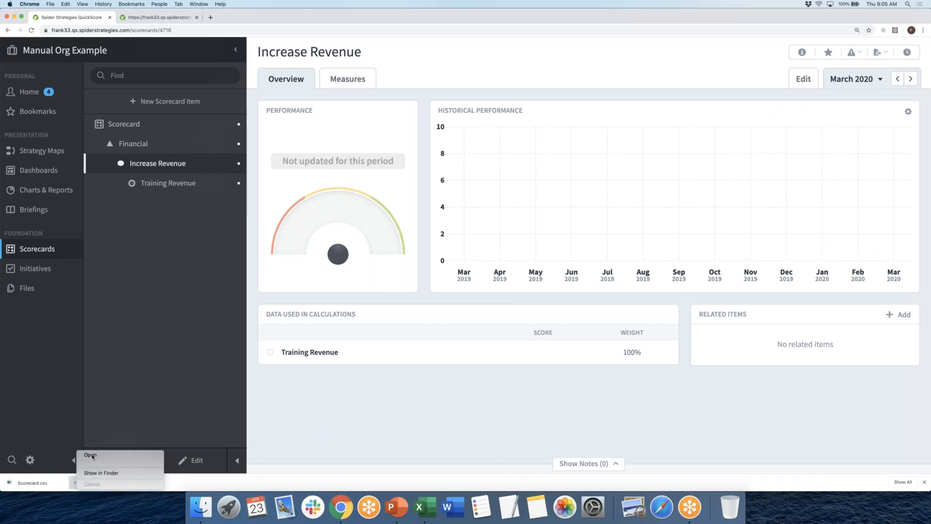
left_click(102, 456)
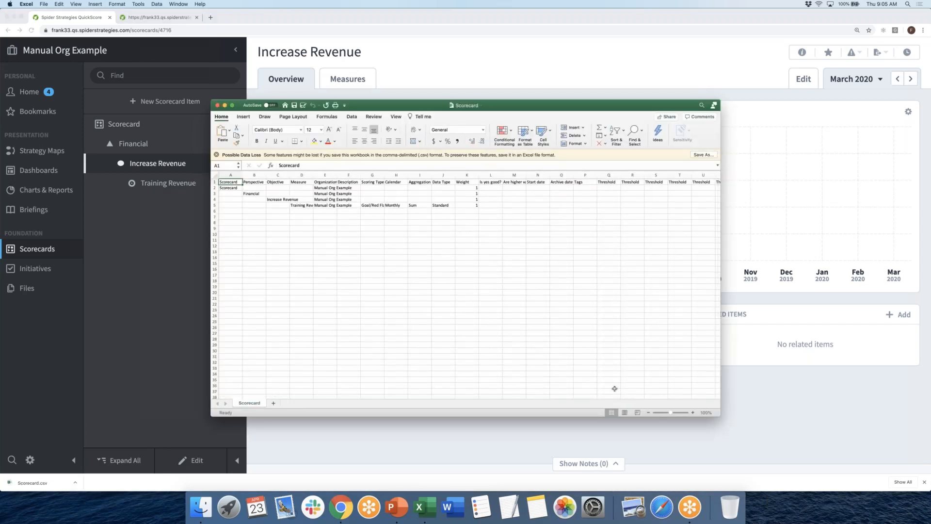
Zoom the worksheet to 145% and enlarge and reposition its window to show more of the sheet
left_click_drag(672, 413, 754, 420)
left_click_drag(819, 429, 883, 432)
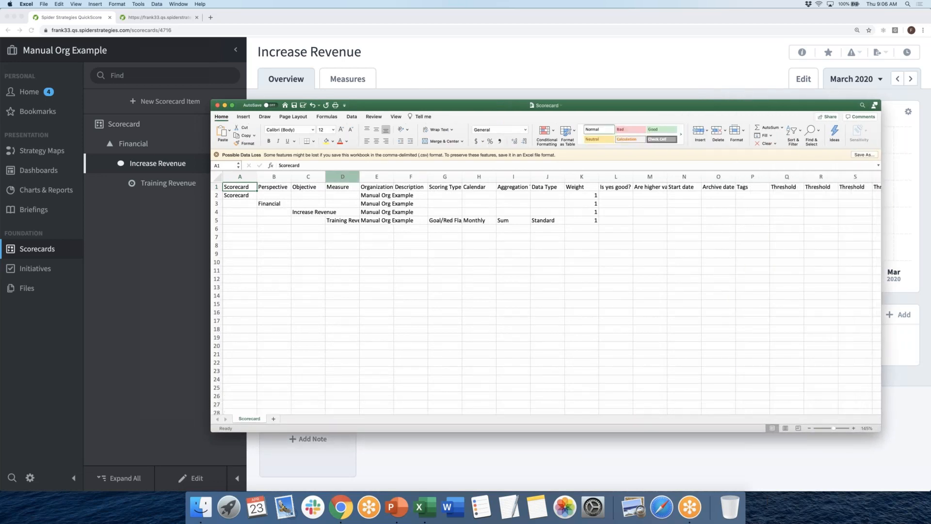
left_click_drag(342, 102, 195, 79)
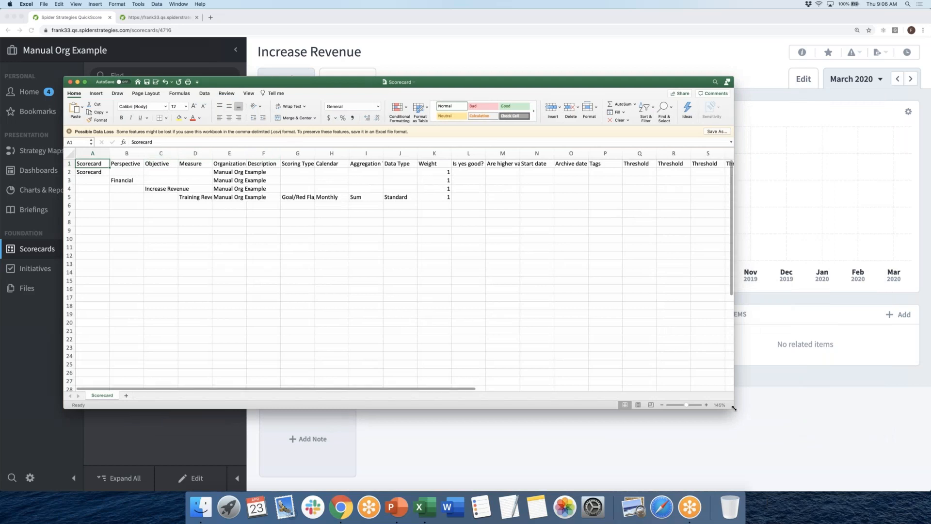
left_click_drag(819, 476, 831, 483)
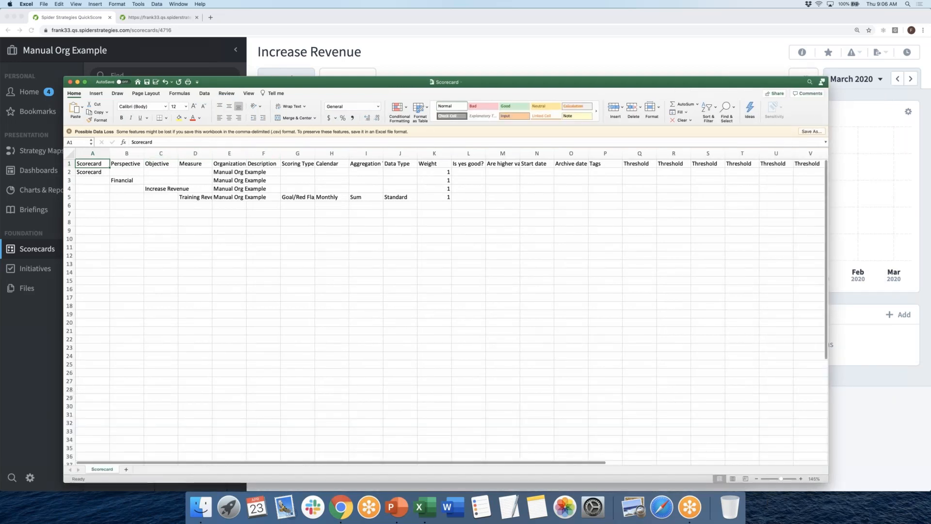
Fit the widths of all worksheet columns to their contents
left_click(71, 153)
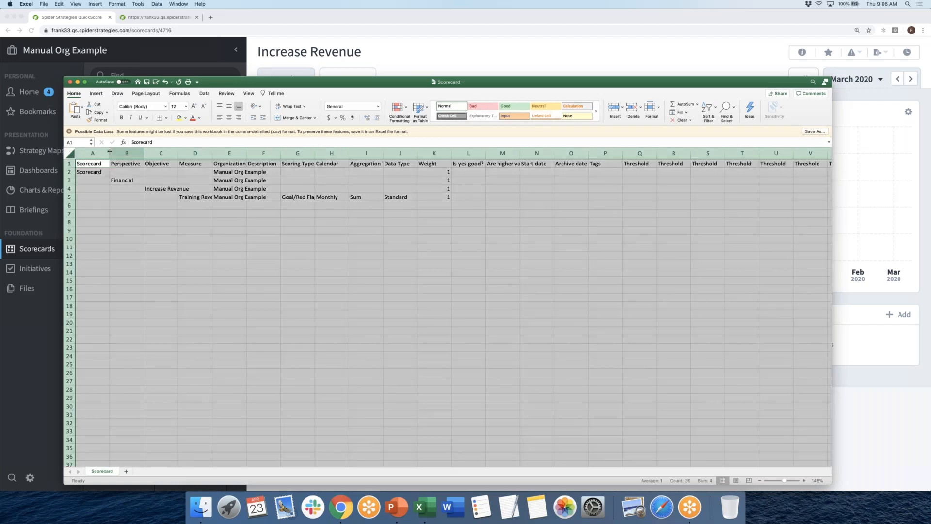
double_click(112, 153)
left_click(91, 164)
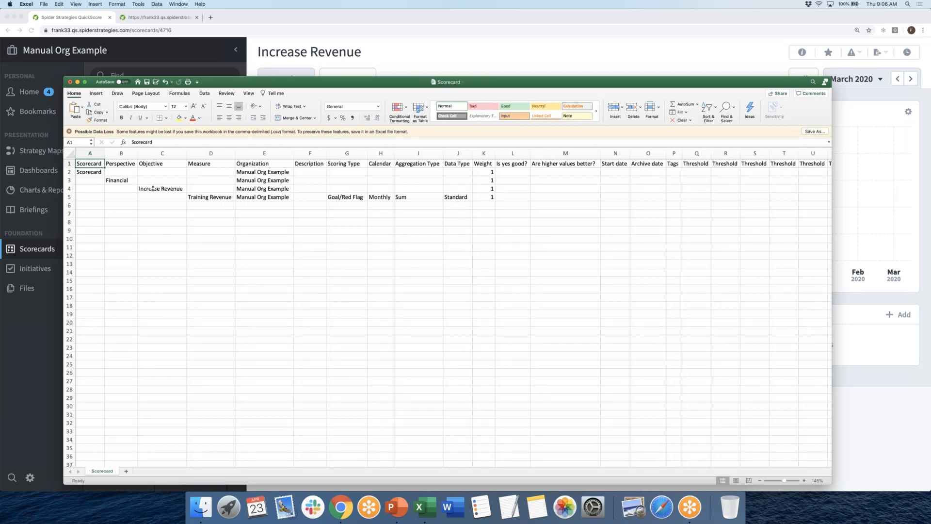
Move and widen the spreadsheet window until every column through the last Threshold column fits in view
scroll(630, 268, "right", 1)
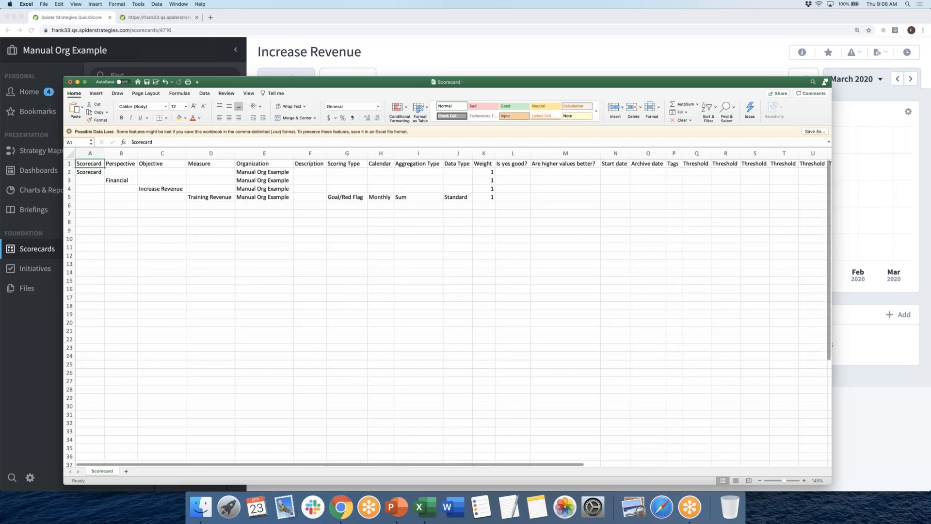
left_click(830, 402)
left_click_drag(832, 402, 874, 402)
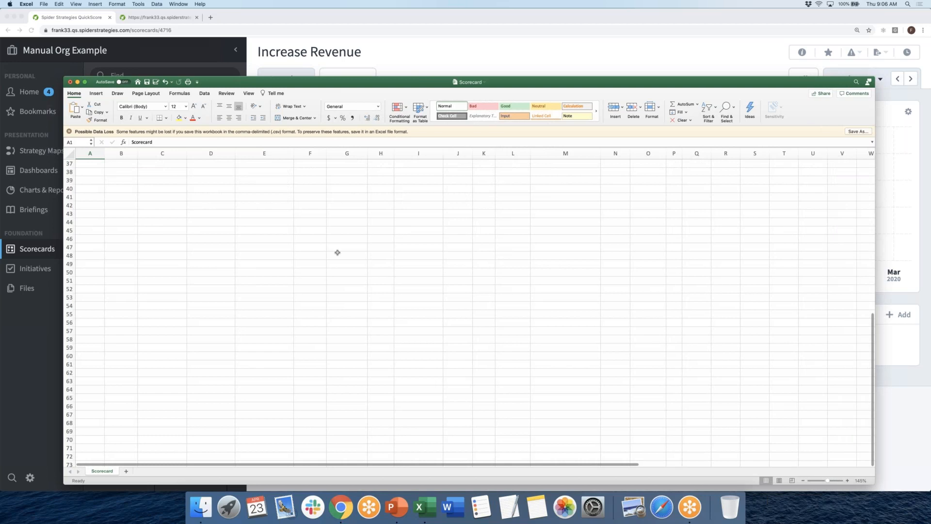
scroll(310, 254, "up", 10)
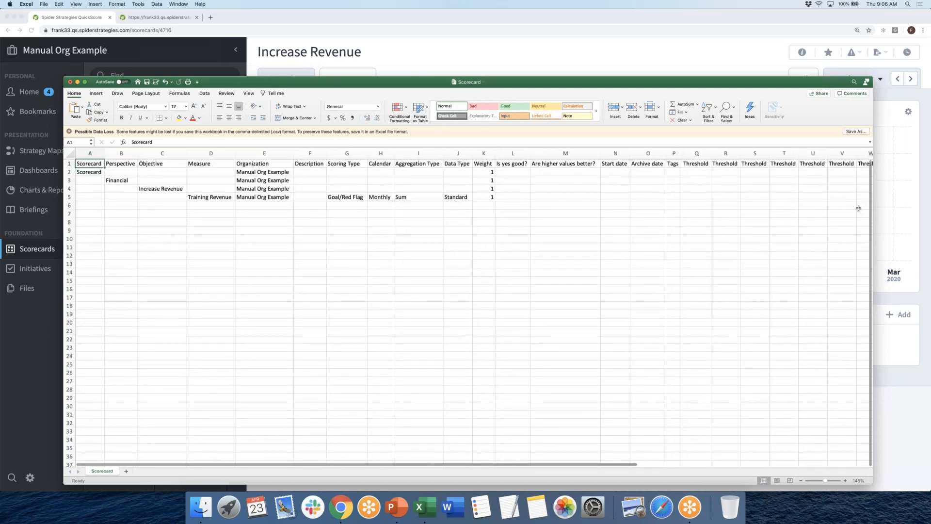
left_click_drag(754, 81, 732, 71)
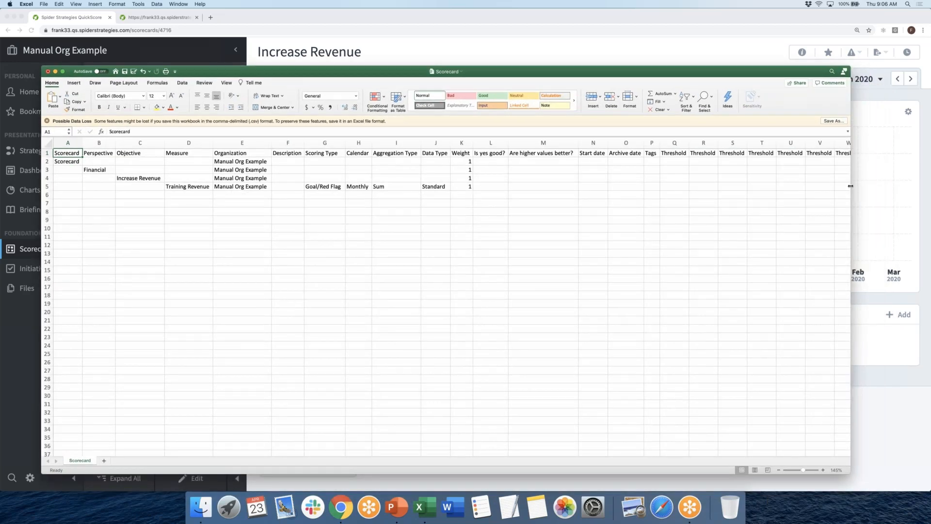
left_click_drag(887, 184, 892, 185)
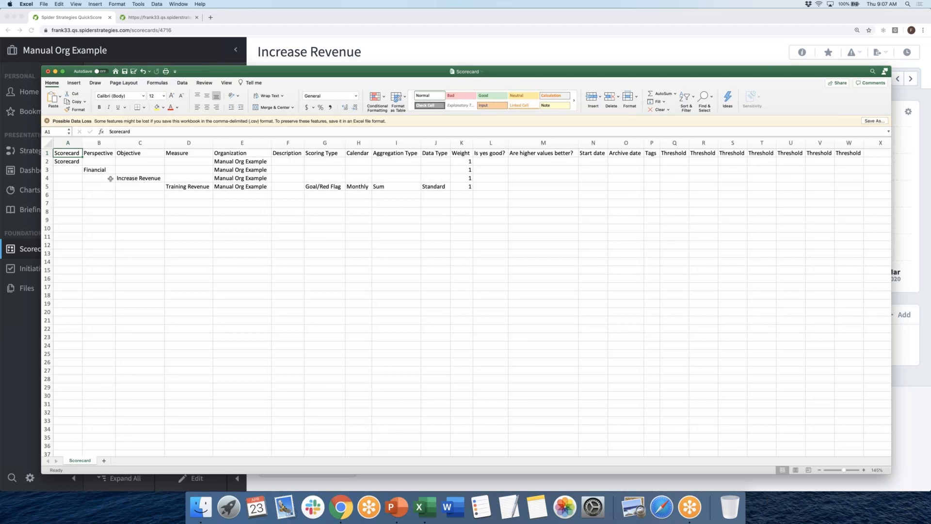
Examine how the Scorecard, Financial and Increase Revenue entries are laid out across the hierarchy columns and rows
left_click(72, 162)
left_click(97, 170)
left_click(145, 179)
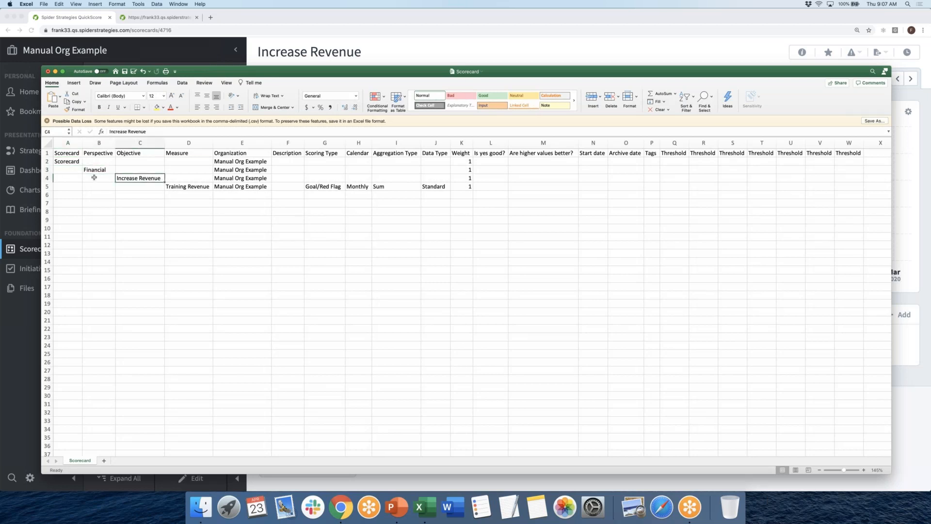
left_click(71, 161)
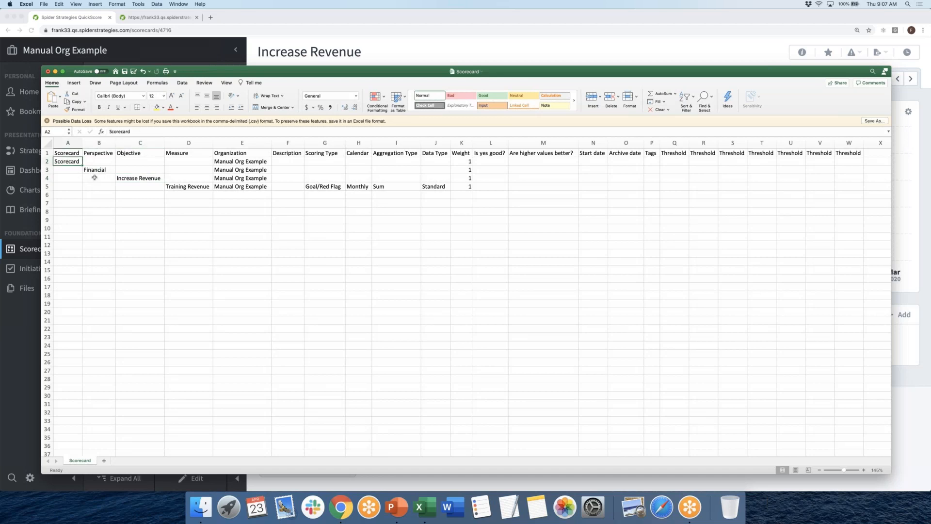
left_click(96, 171)
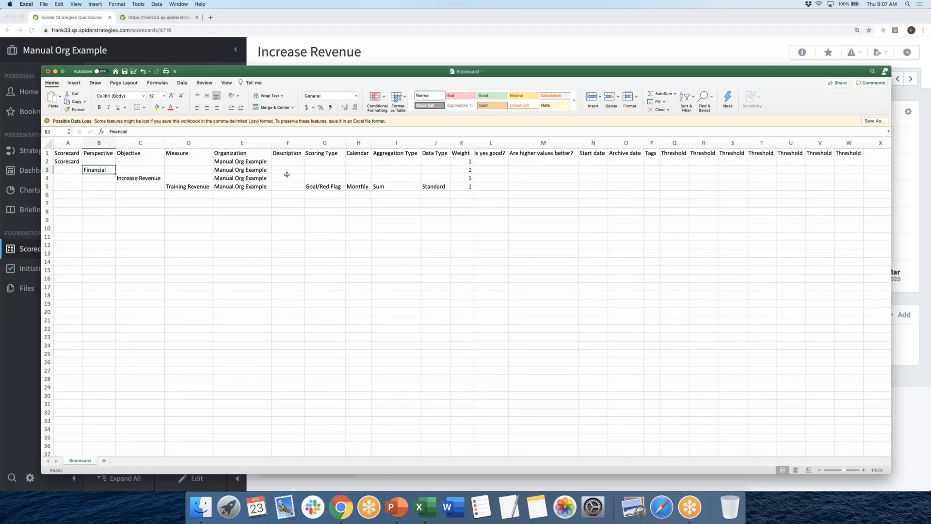
Examine the Description column and the Scorecard and Financial rows to see which fields apply to them
left_click(294, 142)
left_click_drag(294, 148, 291, 171)
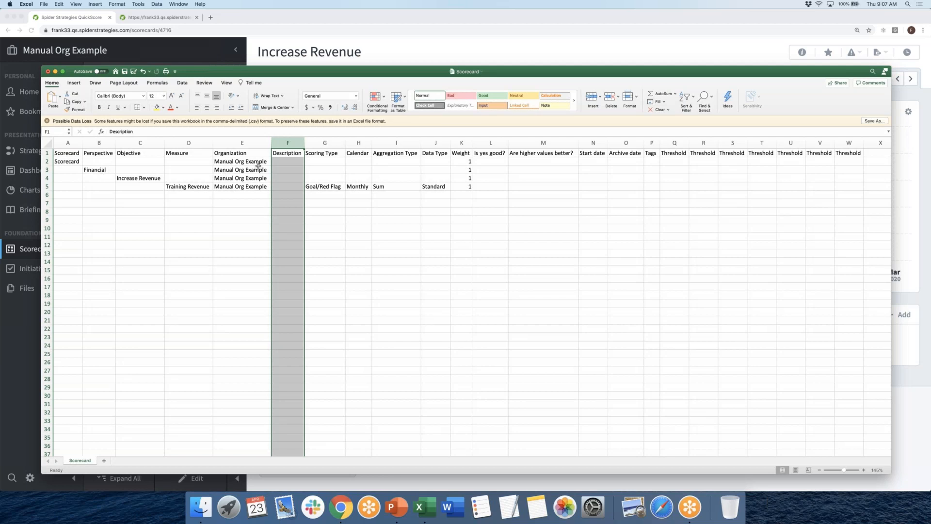
left_click(291, 161)
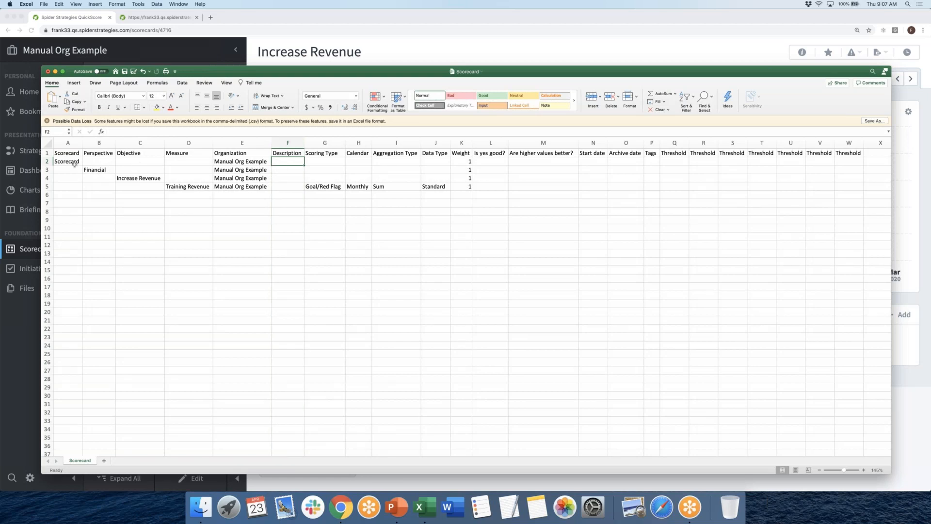
left_click(47, 170)
left_click(104, 170)
left_click(290, 169)
left_click(47, 160)
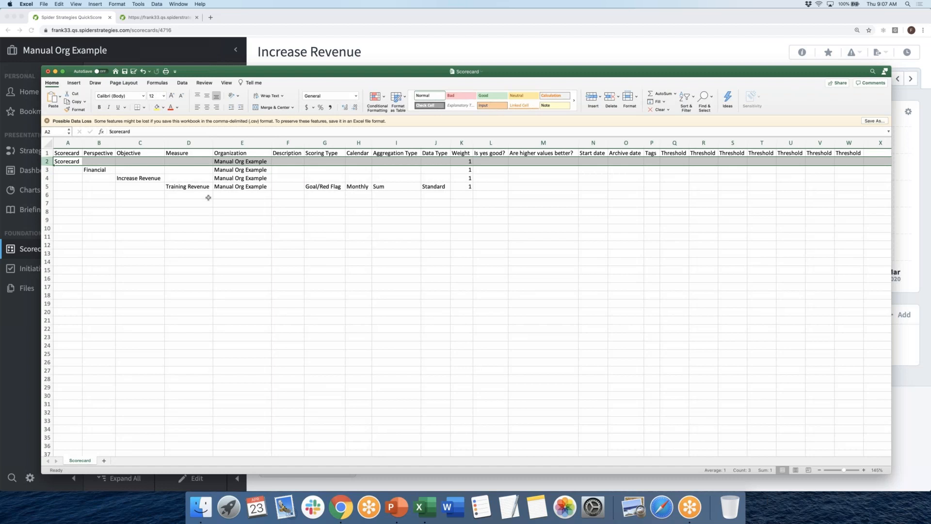
Review the Training Revenue row's scoring type, calendar, aggregation type, data type and weight fields
left_click(205, 188)
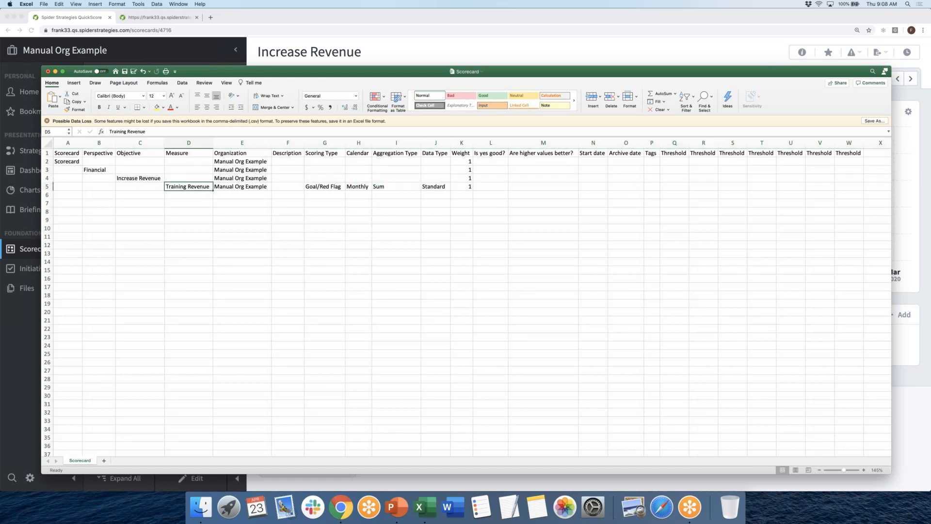
left_click(316, 187)
left_click(359, 187)
left_click(388, 187)
left_click(436, 187)
left_click(469, 187)
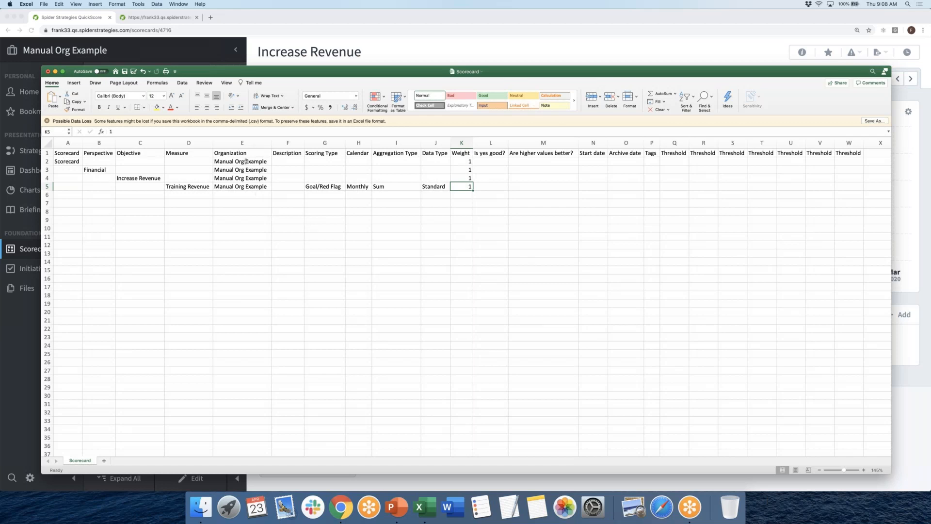
Change the organization in E2 to Automated Org Example, fill it down through E5 and fit the Organization column's width
left_click(247, 161)
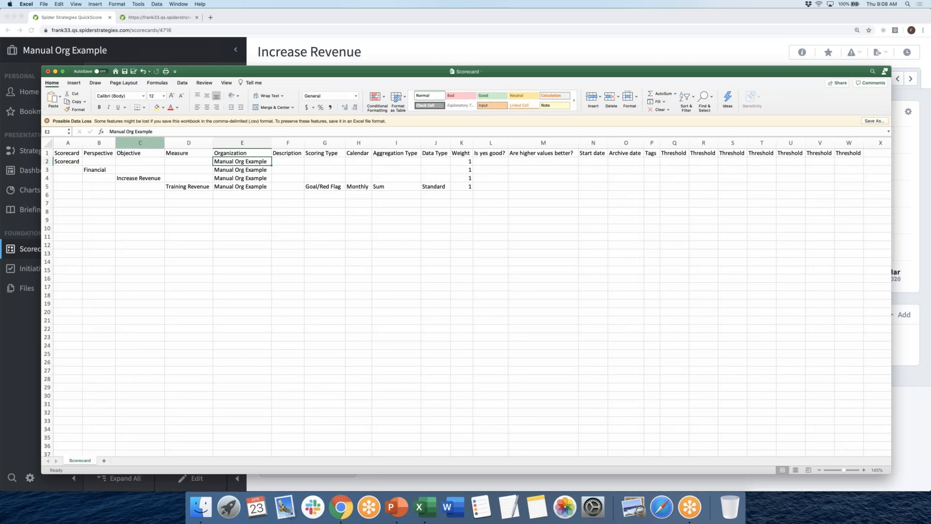
double_click(117, 131)
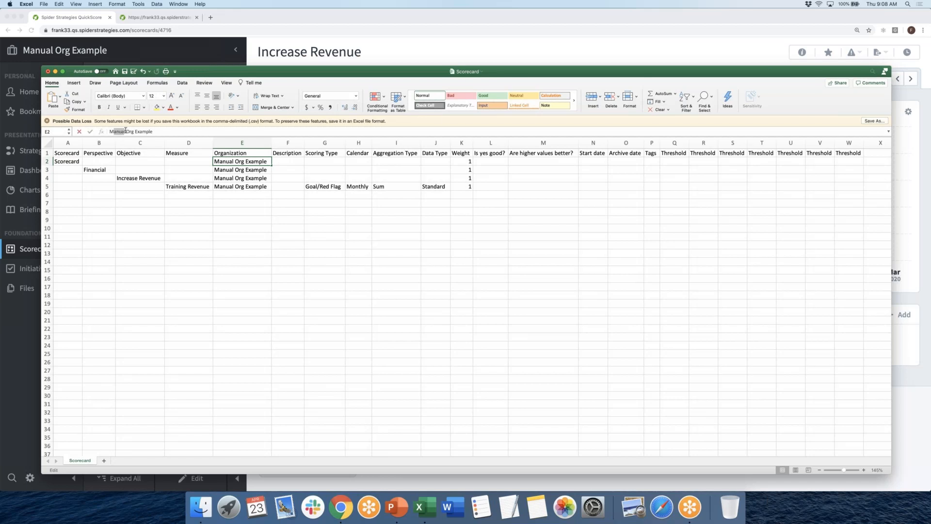
type("Automated")
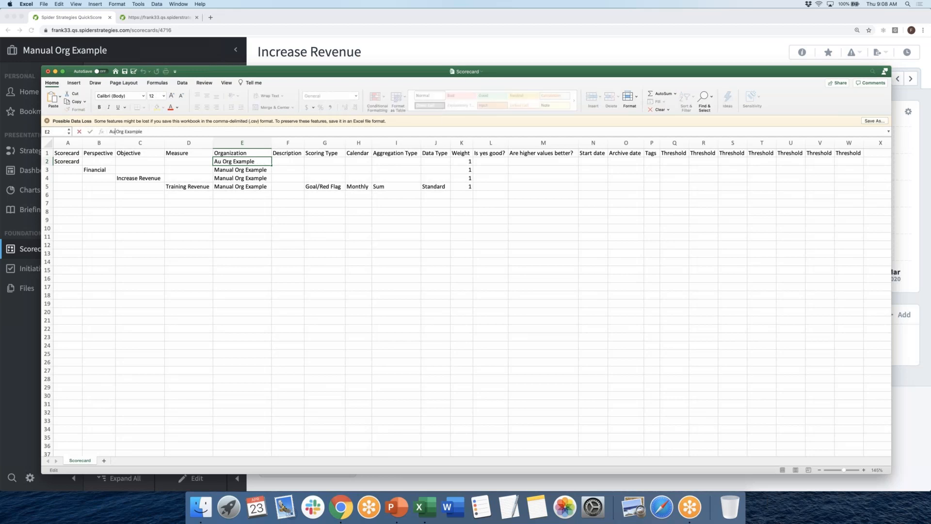
key("Return")
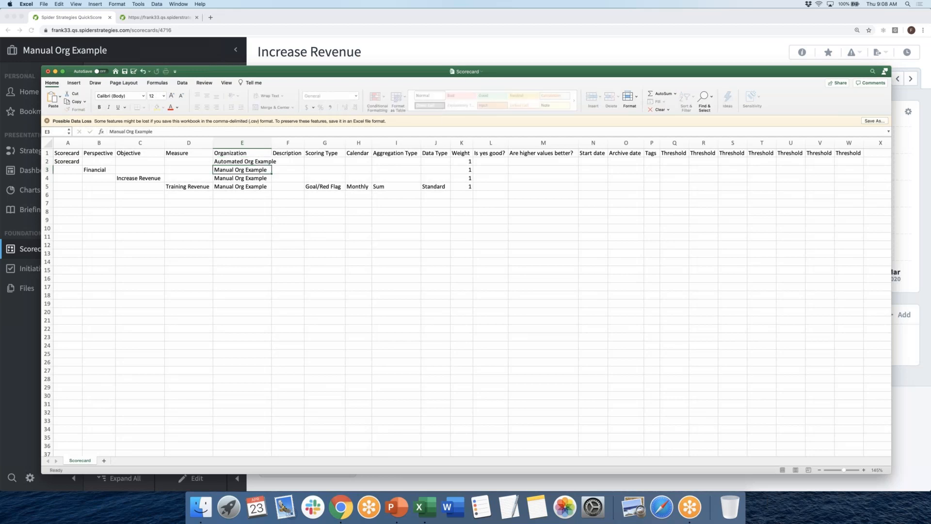
left_click(247, 160)
left_click_drag(272, 146, 280, 189)
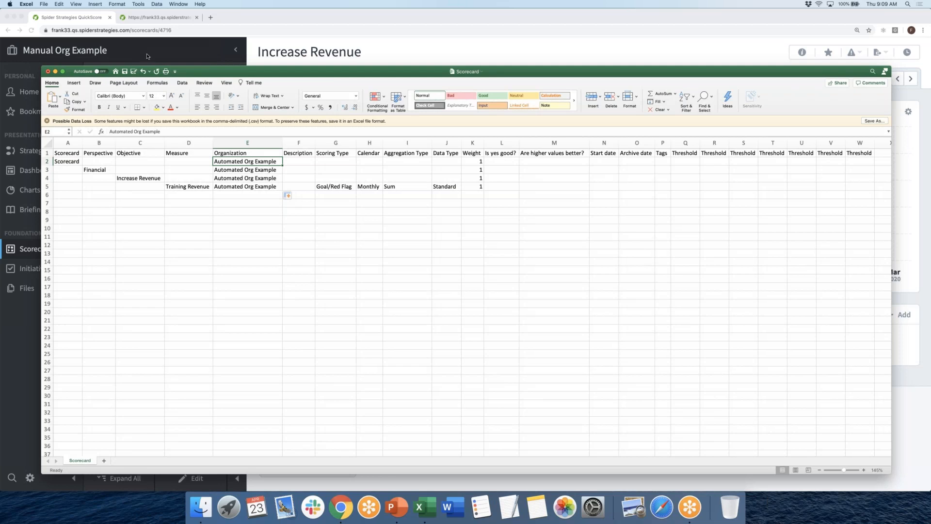
Switch to QuickScore in Chrome, select the Automated Org Example organization under Importing, and return to the Excel worksheet
left_click_drag(253, 72, 248, 97)
left_click(99, 55)
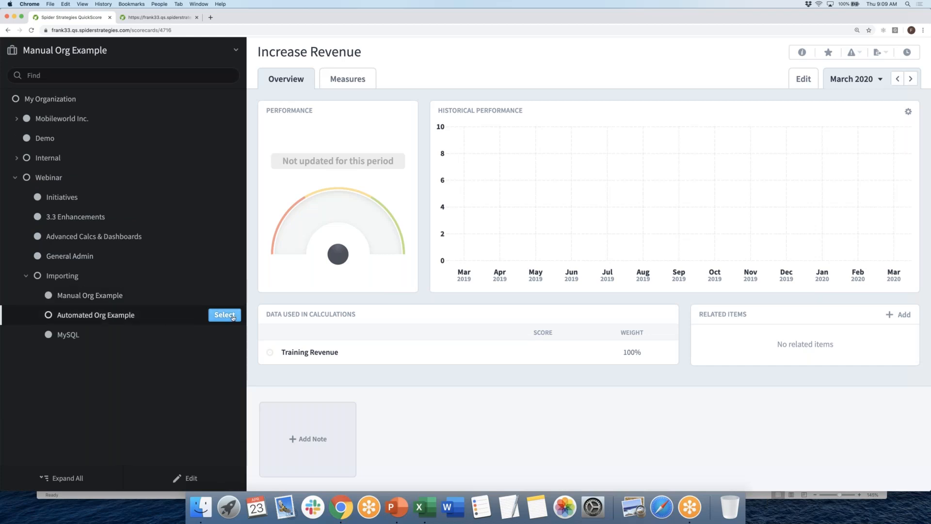
left_click(225, 315)
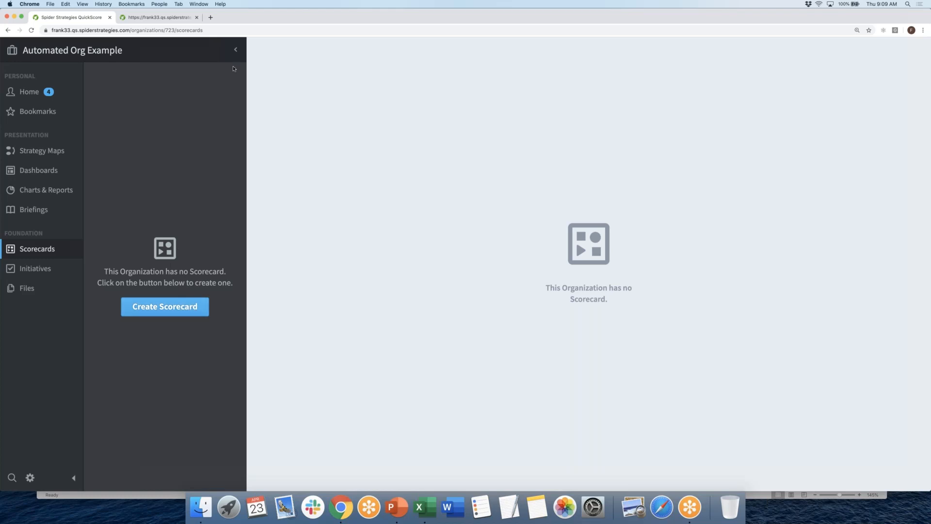
left_click(146, 496)
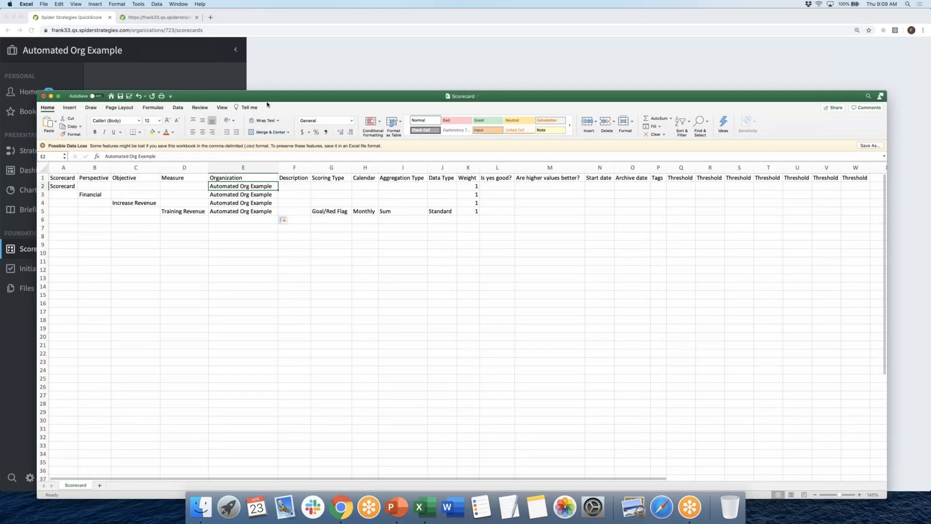
left_click_drag(279, 98, 275, 90)
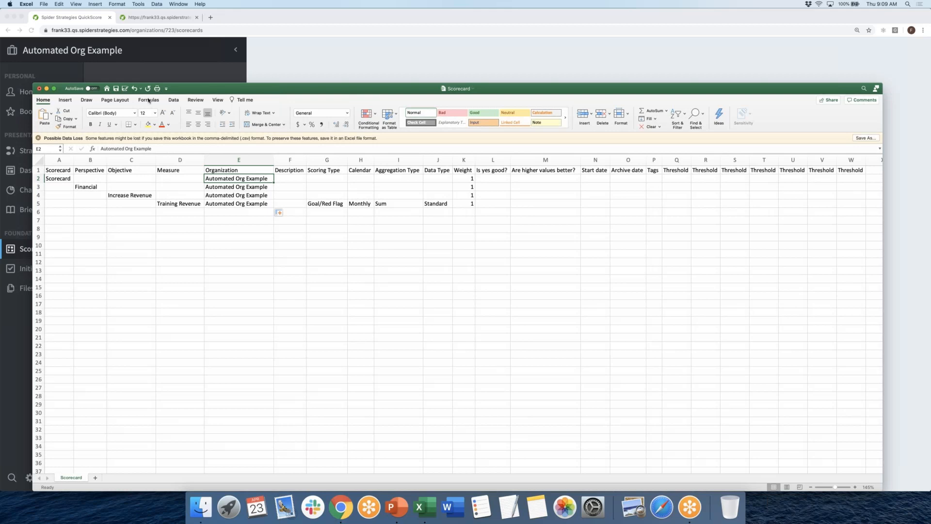
Copy the Training Revenue row and paste it into row 6
left_click(40, 203)
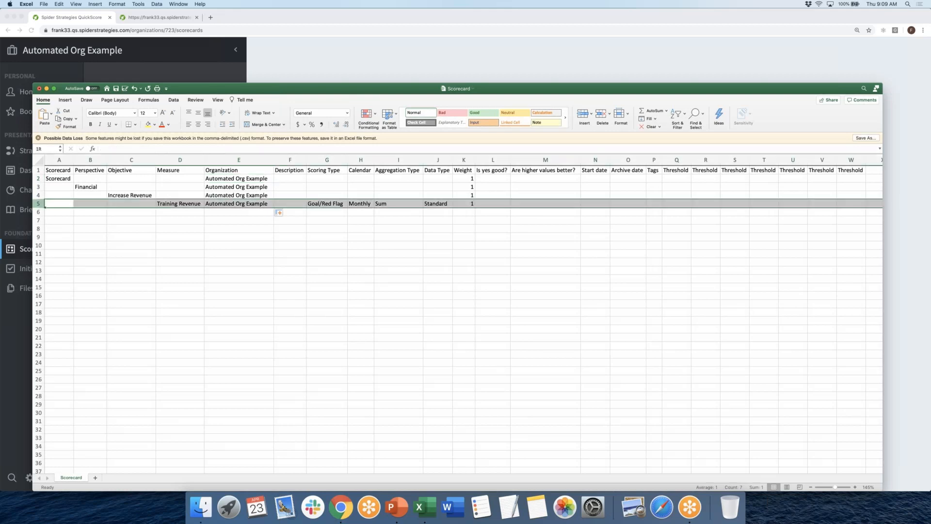
right_click(133, 203)
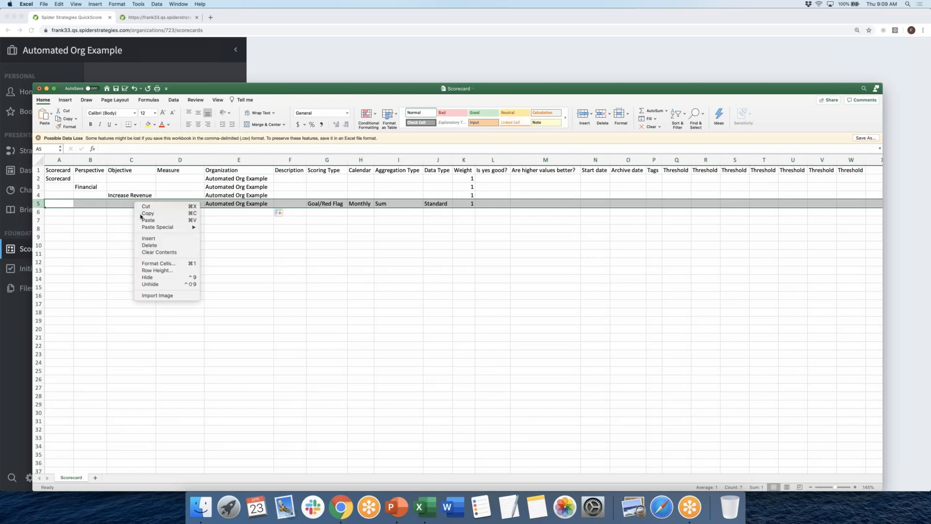
left_click(147, 213)
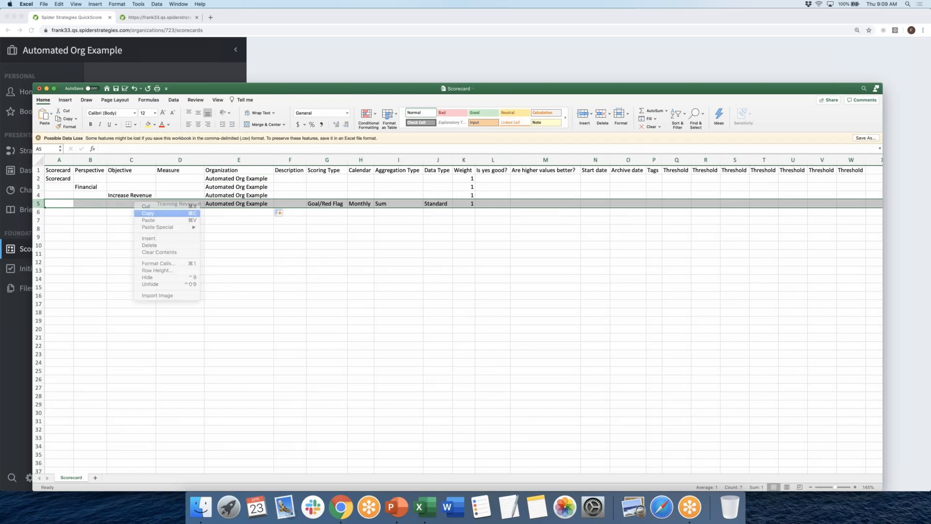
left_click(58, 212)
right_click(56, 211)
left_click(97, 227)
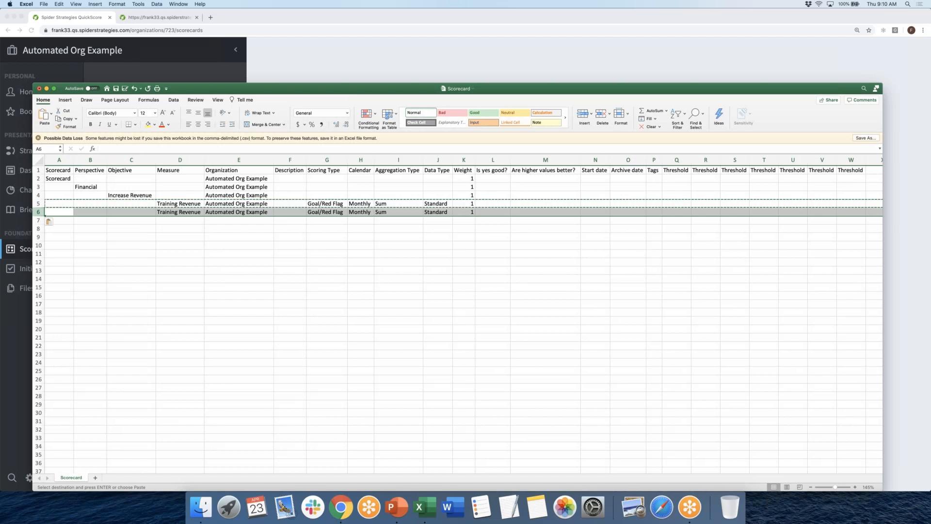
Rename the duplicated measure in D6 to Book Revenue
left_click(177, 212)
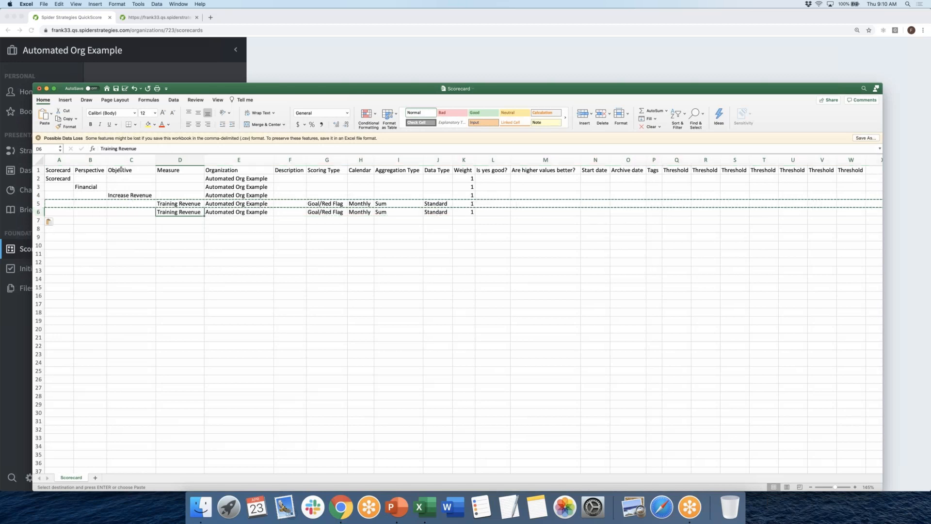
double_click(109, 149)
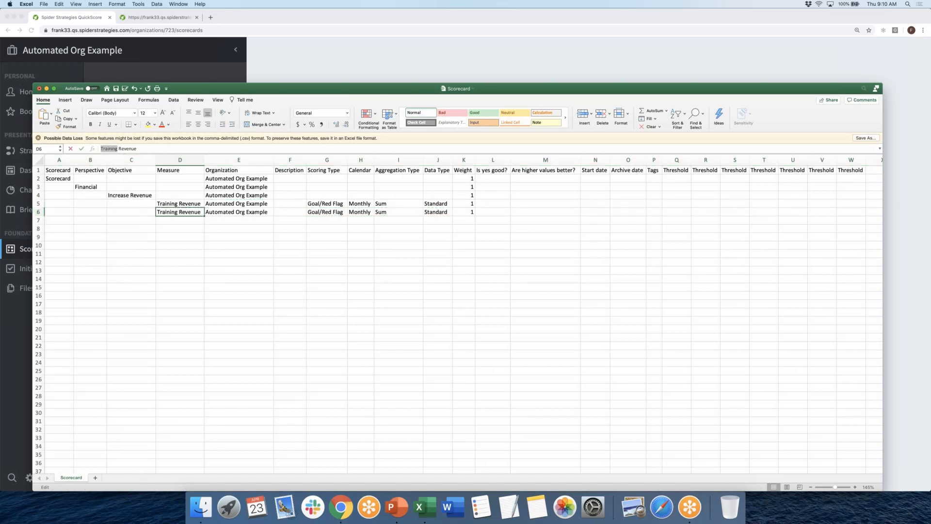
type("Book")
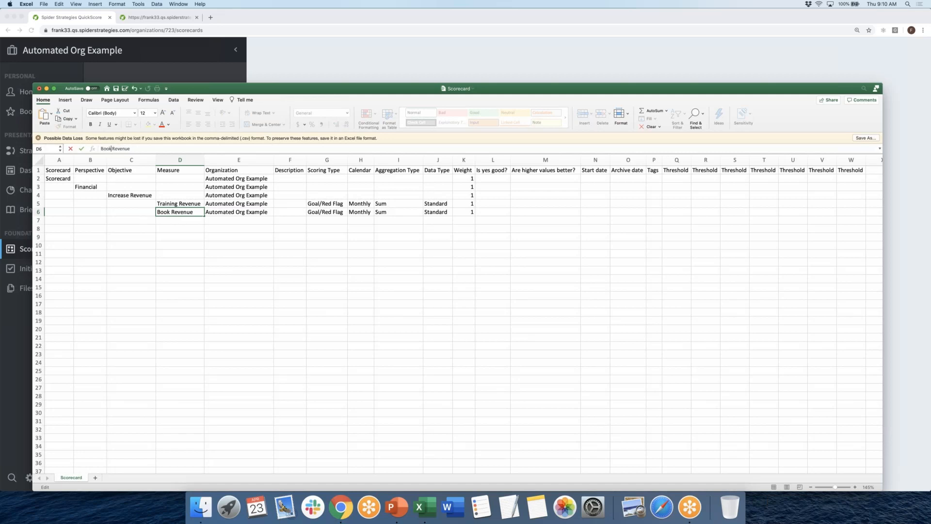
key("Return")
key("Up")
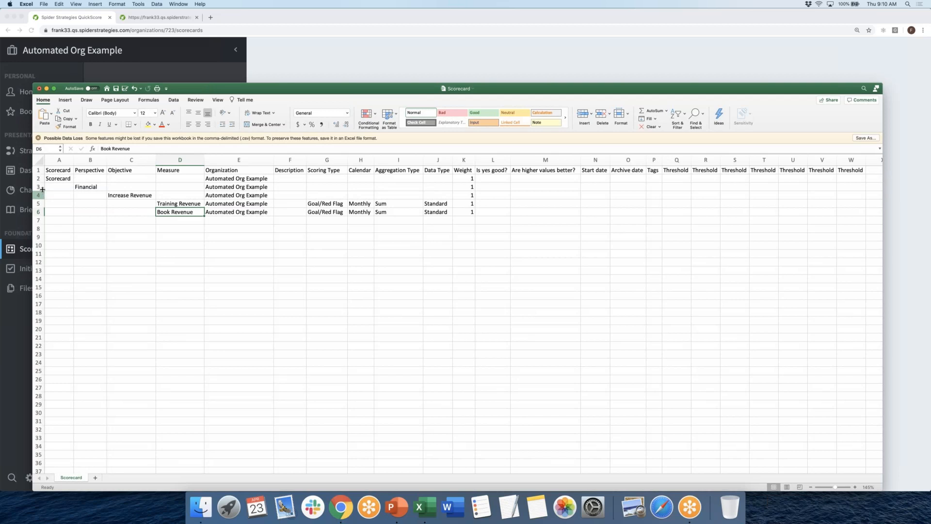
Copy rows 3 through 6, the whole Financial branch, and paste them starting at row 7
left_click_drag(39, 186, 76, 208)
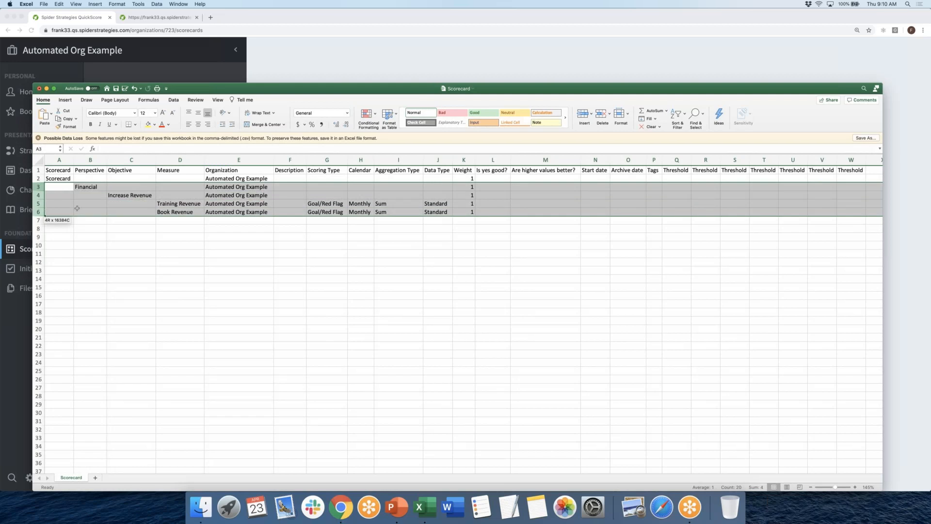
right_click(124, 210)
left_click(140, 222)
left_click(61, 221)
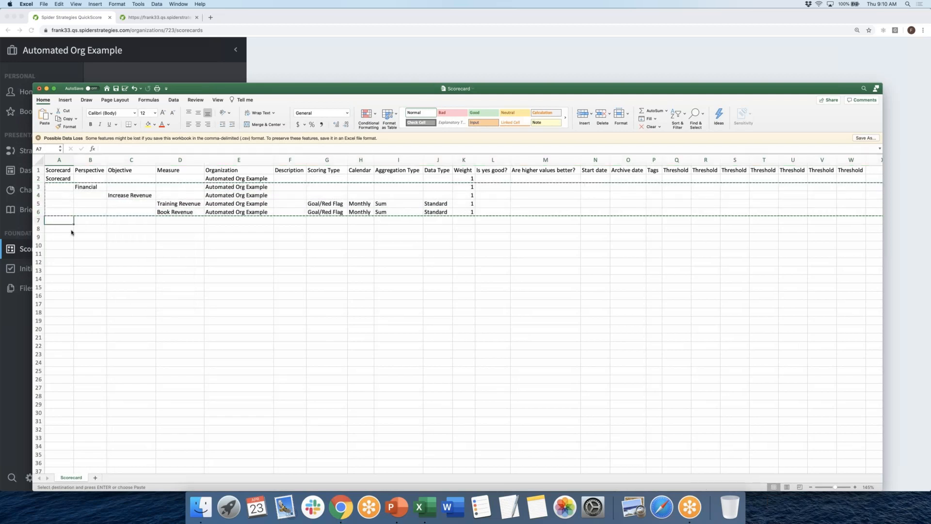
right_click(71, 233)
left_click(80, 238)
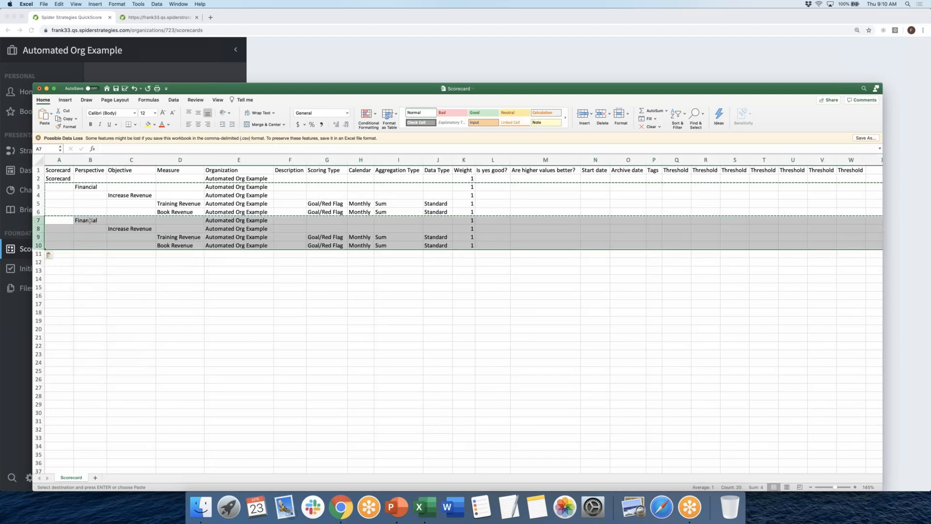
Rename the pasted perspective in B7 to Customer
left_click(90, 221)
key("Escape")
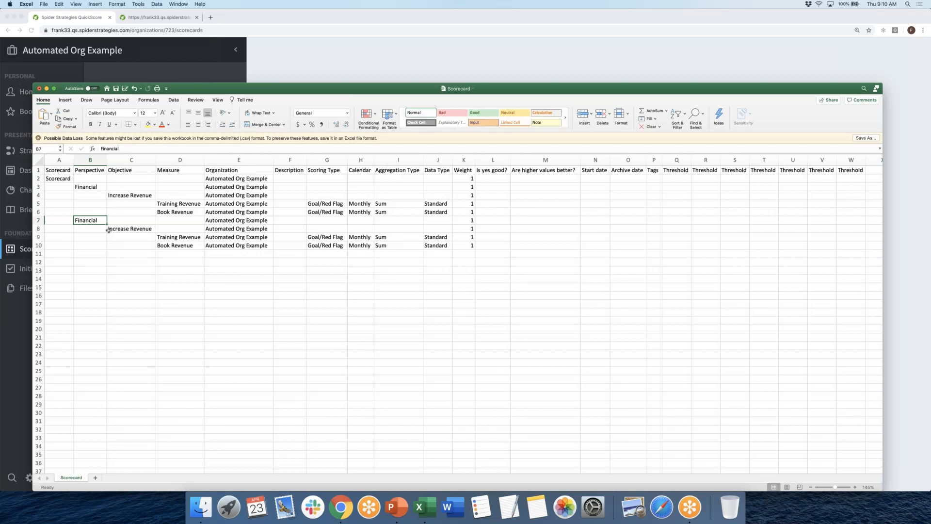
type("Customer")
key("Return")
Rename the objective in C8 to Improve Customer Satisfaction and fit the Objective column's width to its contents
left_click(109, 230)
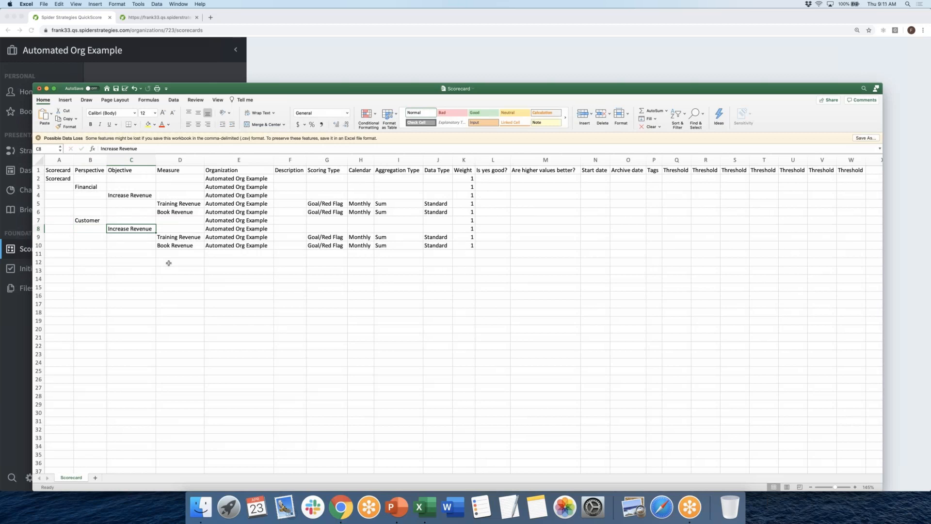
type("Improve Customer S")
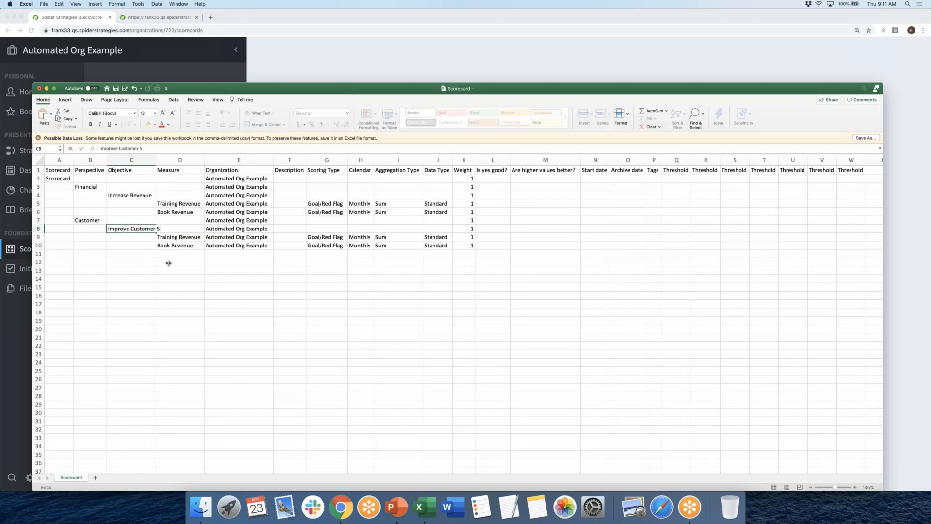
type("atisfaction")
key("Return")
double_click(155, 161)
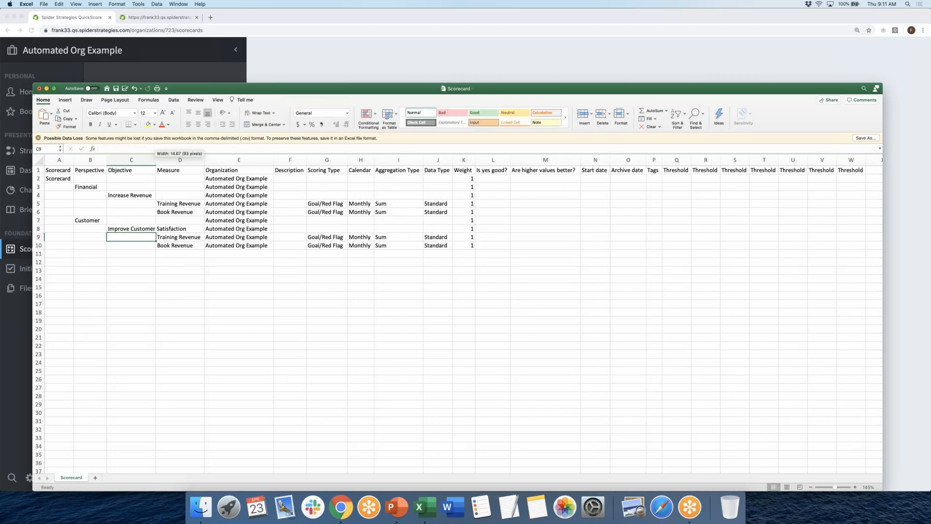
Rename the measure in D9 to Customer Satisfaction Survey and fit the Measure column's width to its contents
left_click(229, 239)
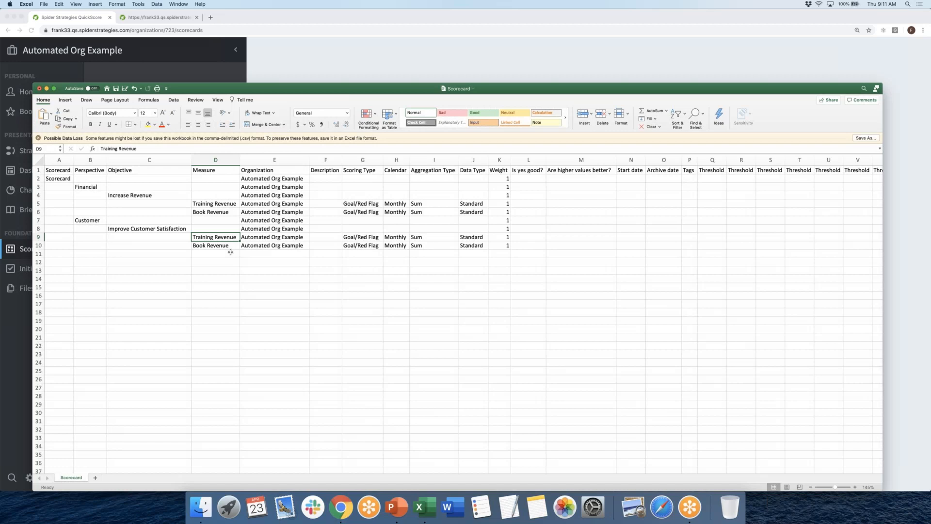
type("Customer Satisfaction Sr")
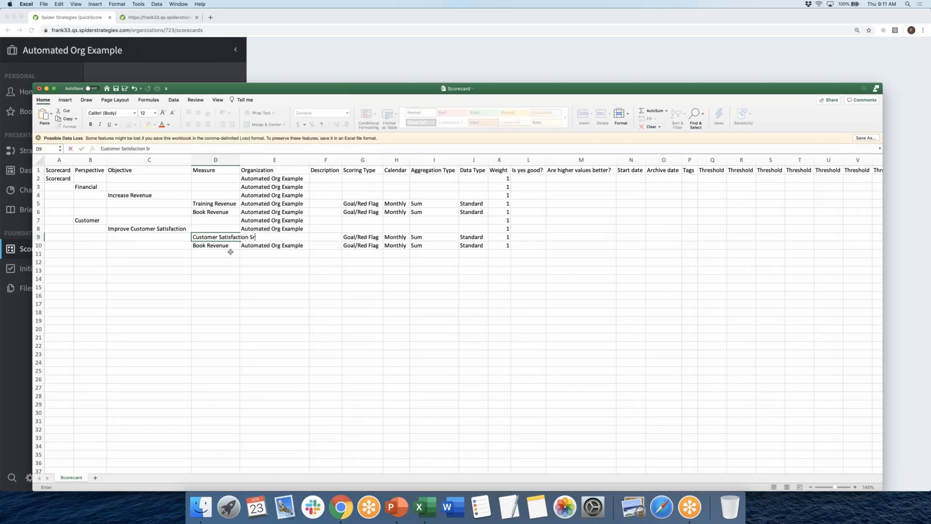
key("BackSpace")
type("core")
key("Return")
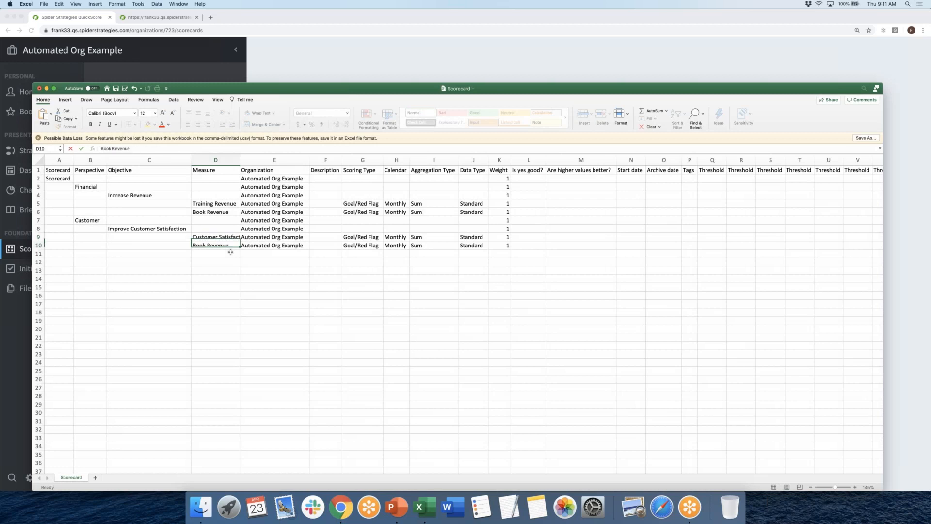
double_click(240, 159)
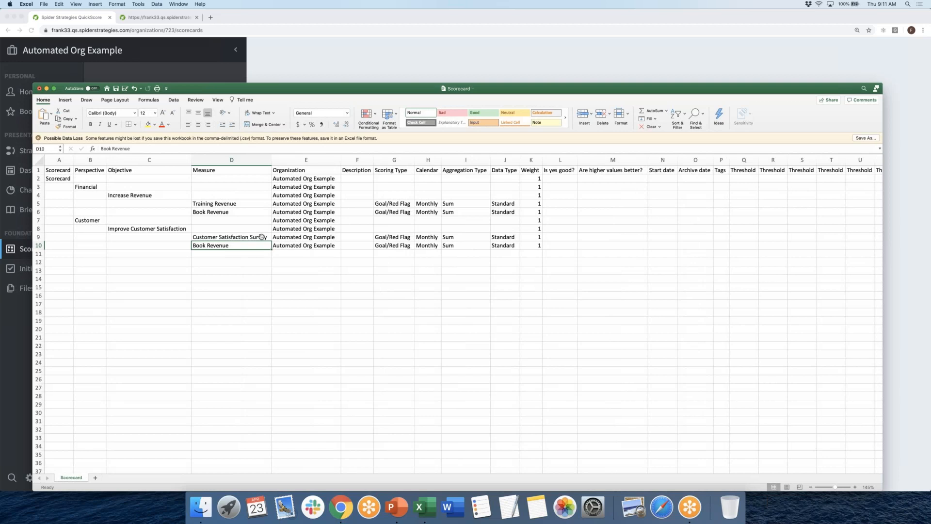
Set the Customer Satisfaction Survey measure's data type in J9 to Percentage and widen the Data Type column to fit
left_click(39, 237)
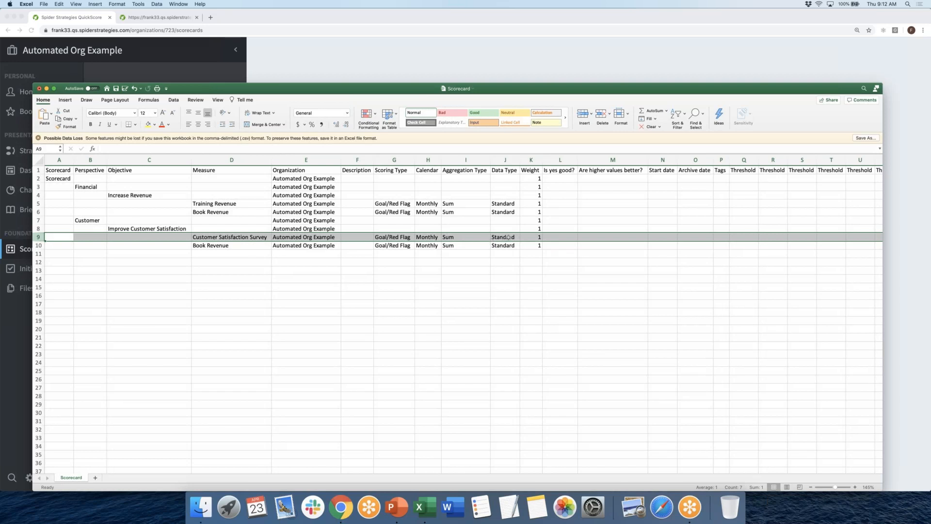
left_click(509, 237)
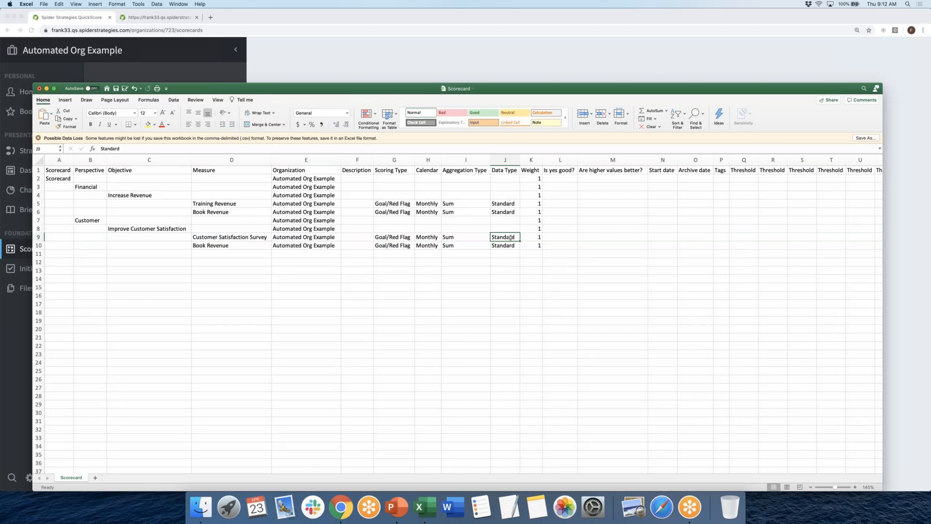
type("Percentage")
key("Return")
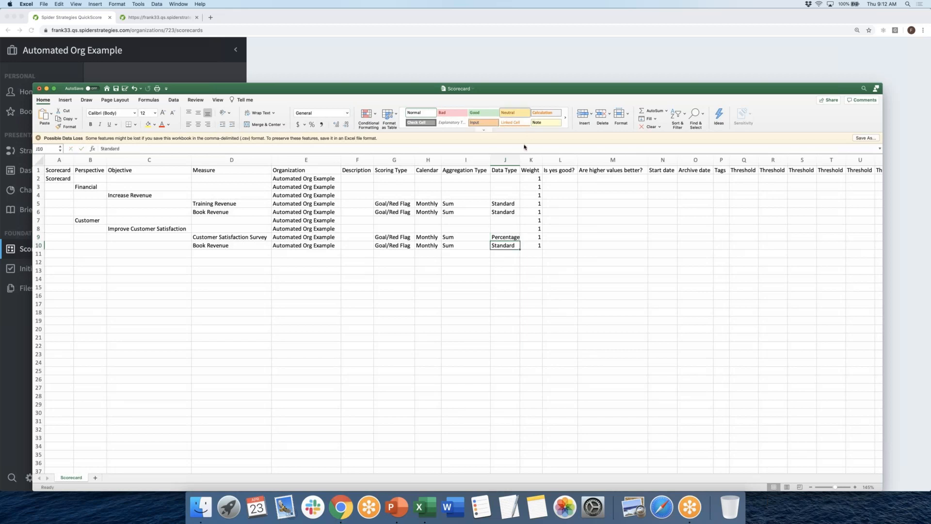
left_click_drag(520, 161, 524, 161)
key("Up")
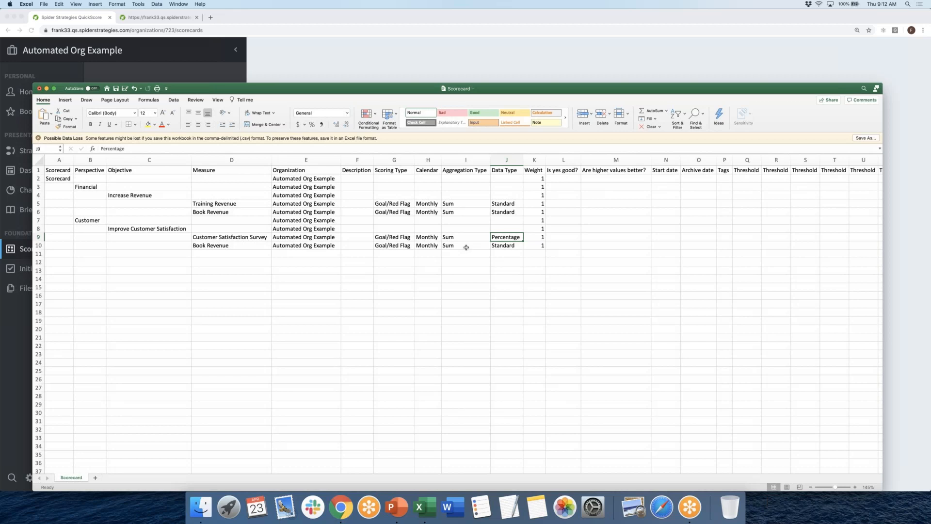
Set the Customer Satisfaction Survey measure's aggregation type in I9 to Average
left_click(454, 237)
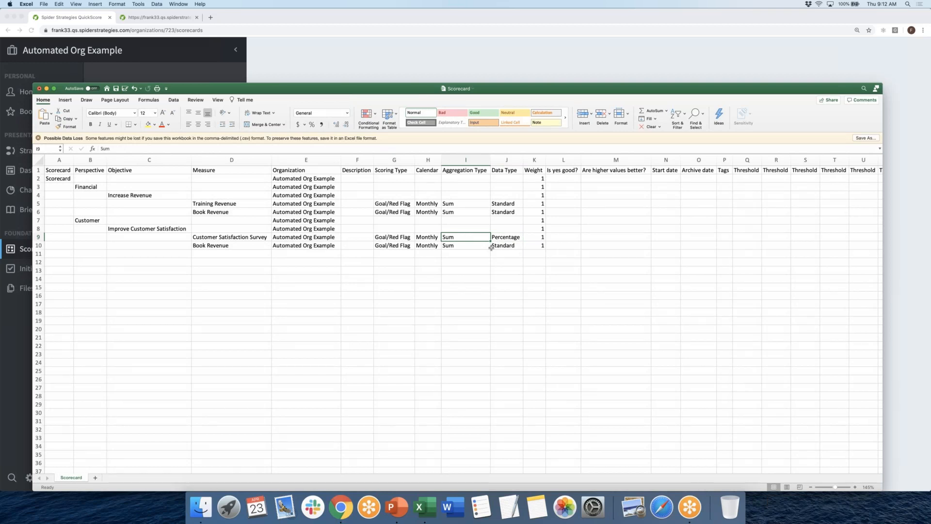
type("Average")
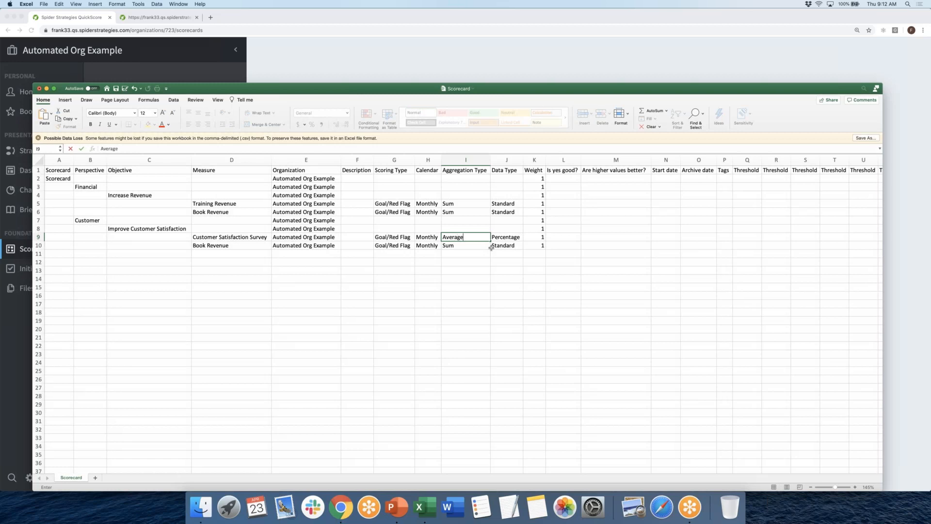
key("Return")
key("Up")
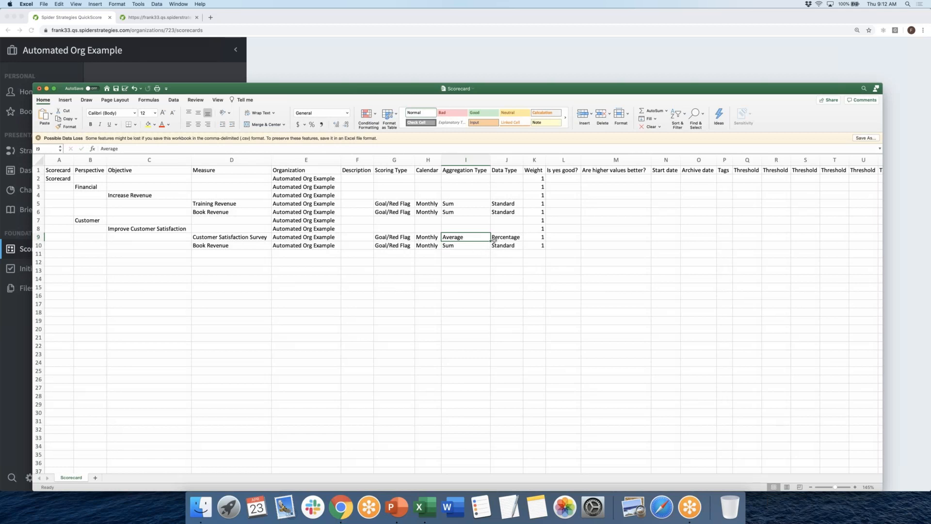
left_click(502, 237)
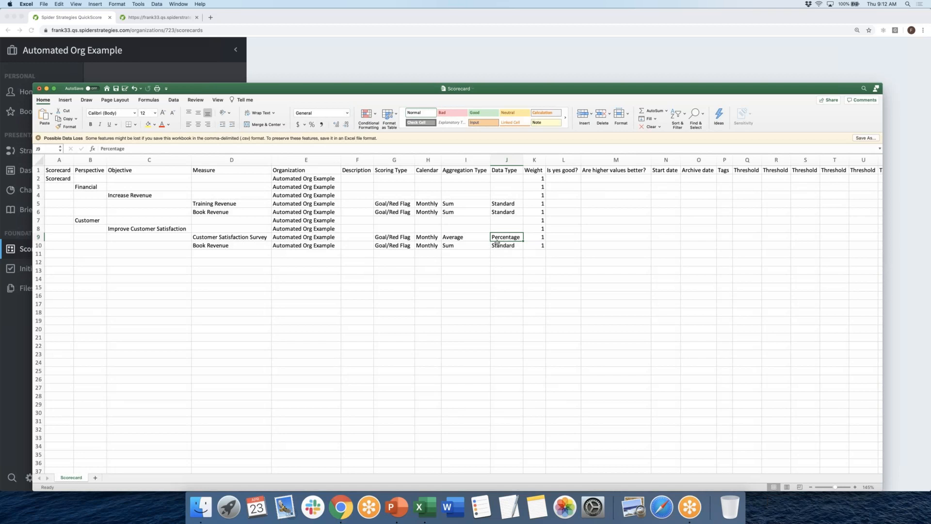
left_click(463, 238)
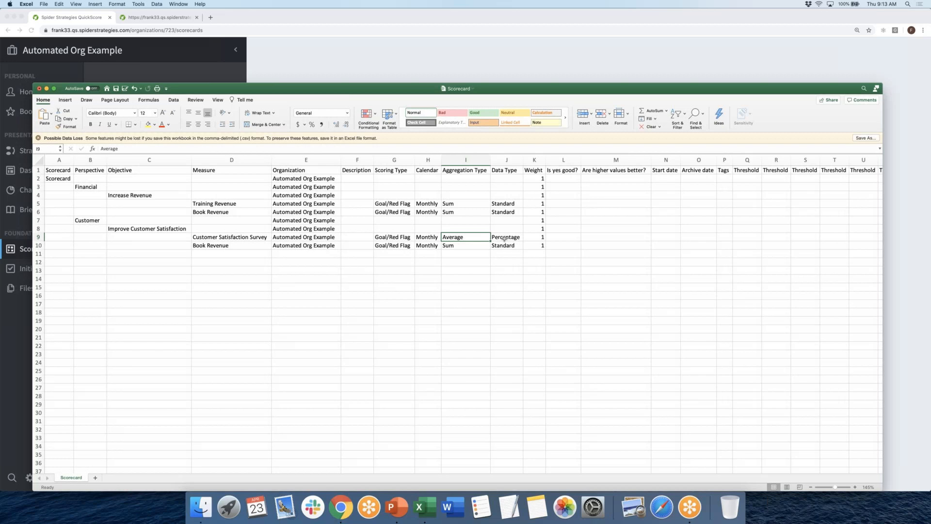
Widen the workbook window and enter thresholds 90 in Q9 and 95 in R9 for the Customer Satisfaction Survey measure
left_click(39, 237)
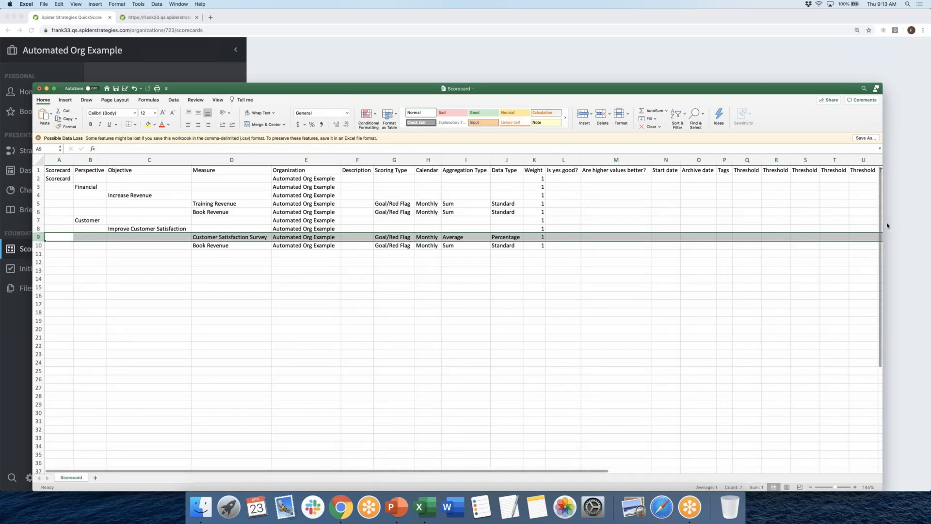
left_click_drag(883, 243, 907, 242)
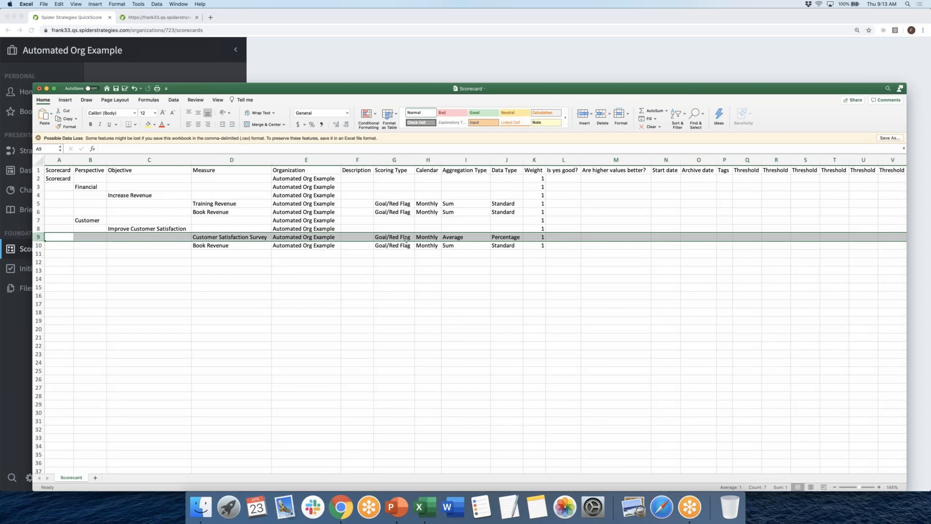
left_click(745, 236)
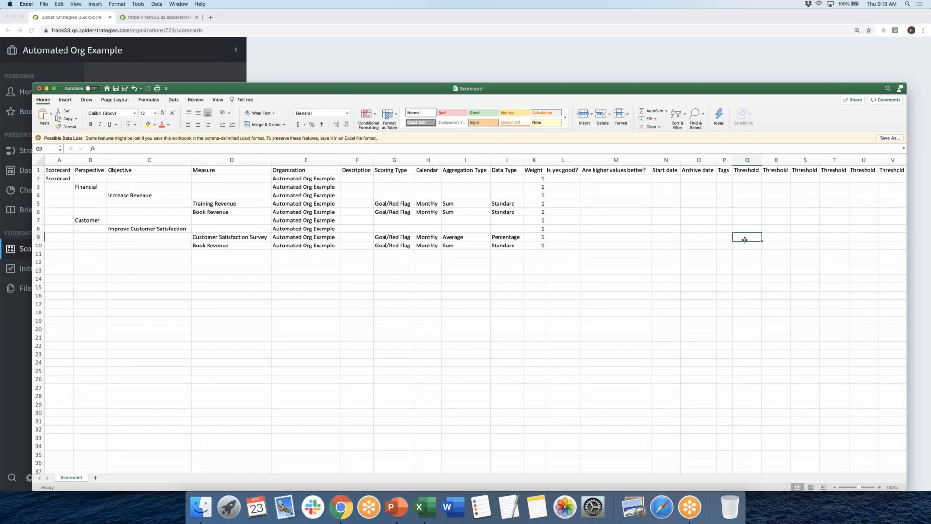
type("90")
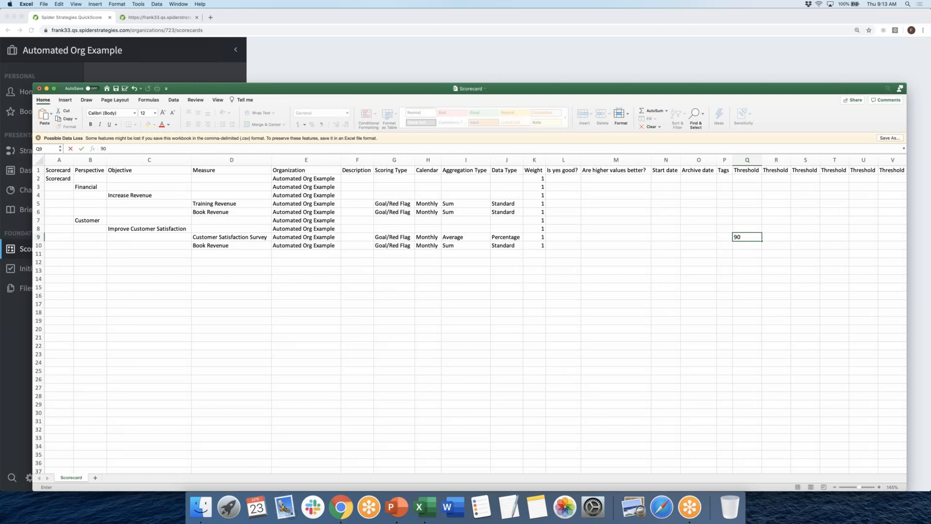
key("Tab")
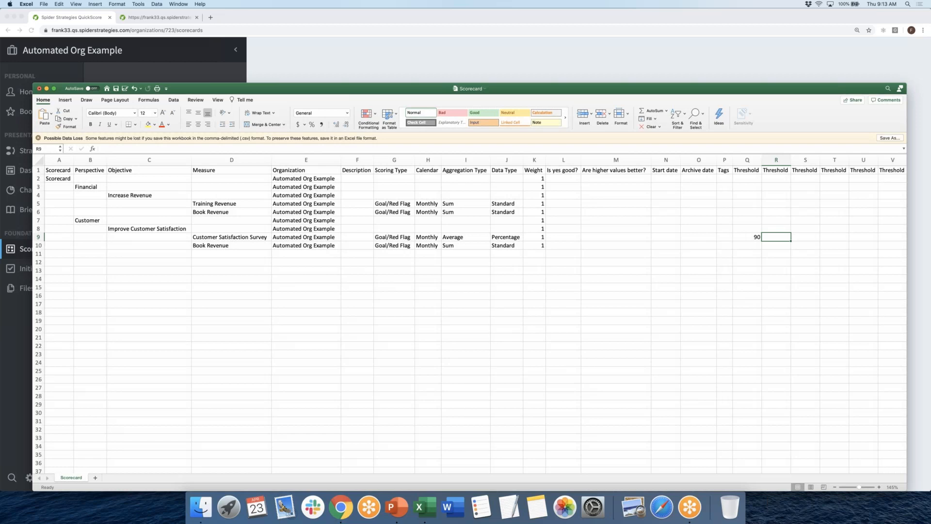
type("95")
key("Return")
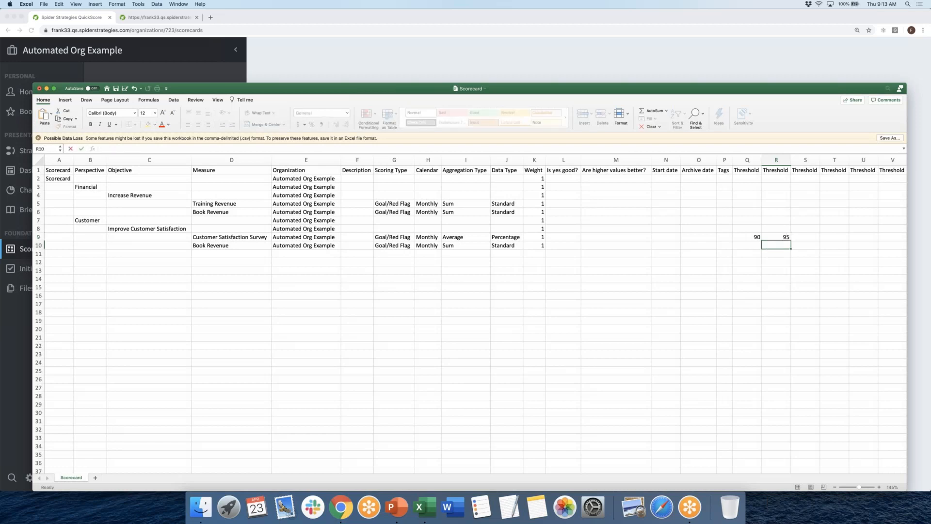
key("Up")
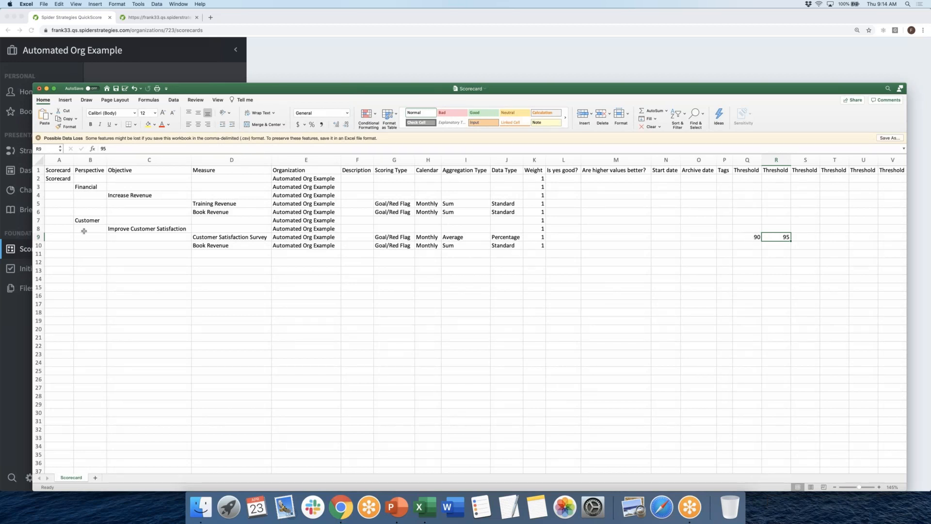
Rename the measure in D10 to 3 Color Stabilize
left_click(38, 237)
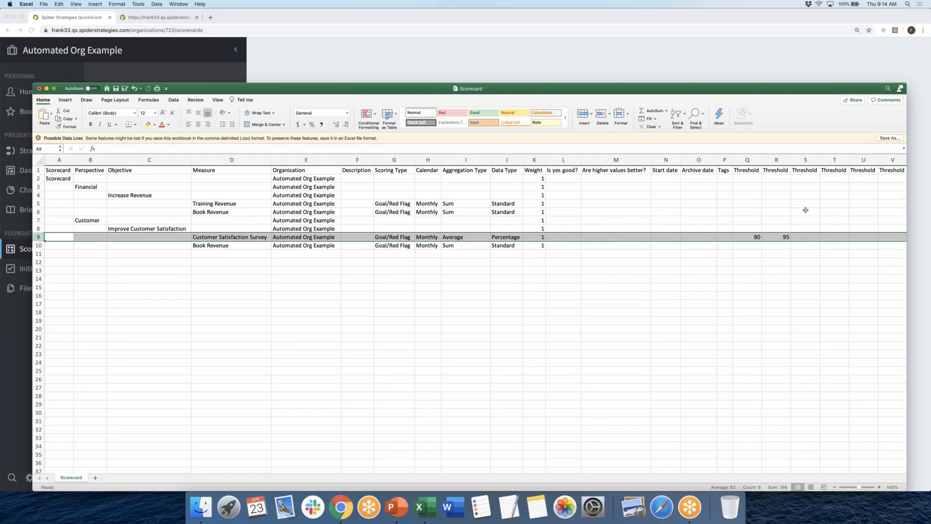
scroll(795, 215, "right", 1)
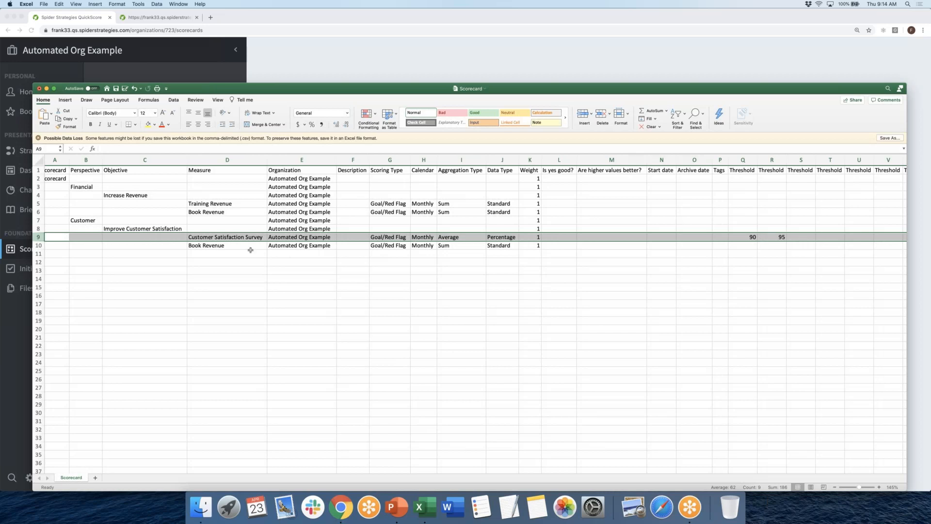
scroll(230, 247, "right", 1)
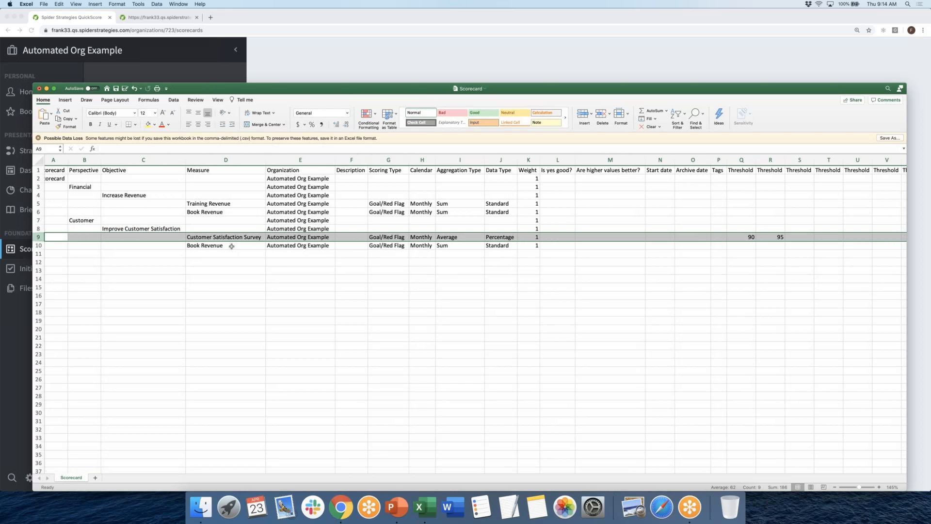
left_click(231, 246)
type("3 Cp;")
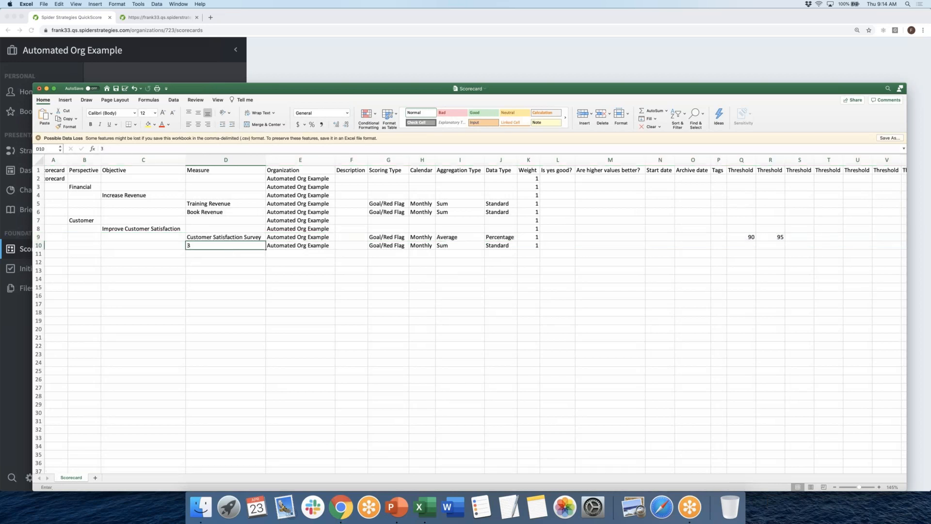
key("BackSpace")
key("BackSpace")
type("olor Stabilize")
key("Return")
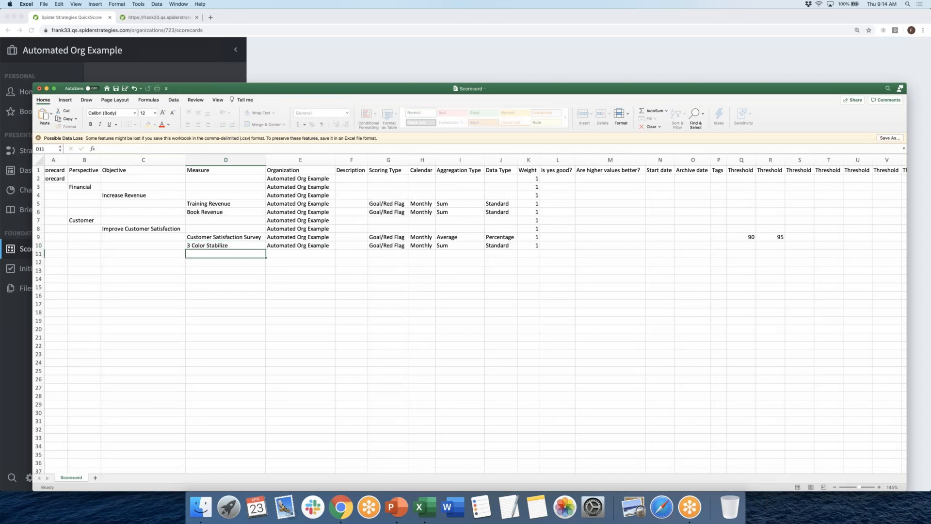
Copy the measure name from D10 into the Scoring Type cell G10 and fit that column's width to its contents
left_click(224, 246)
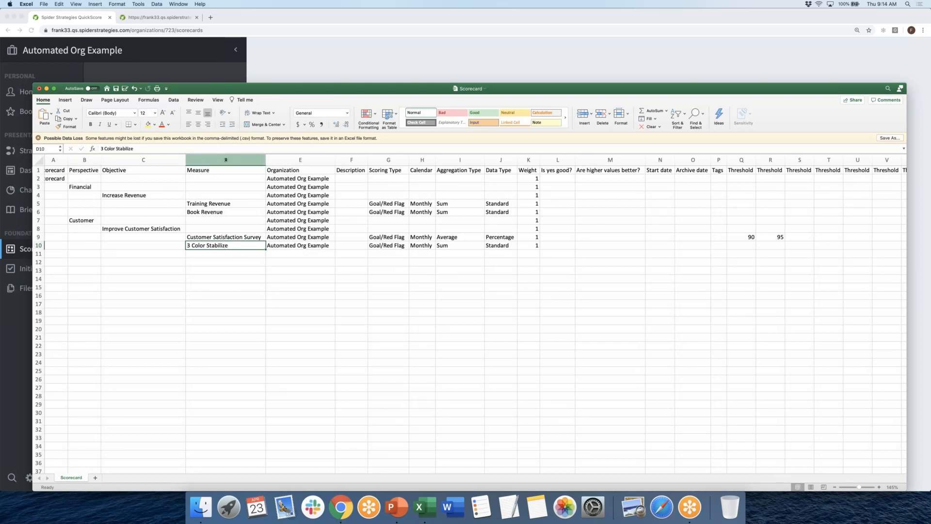
right_click(232, 248)
left_click(242, 257)
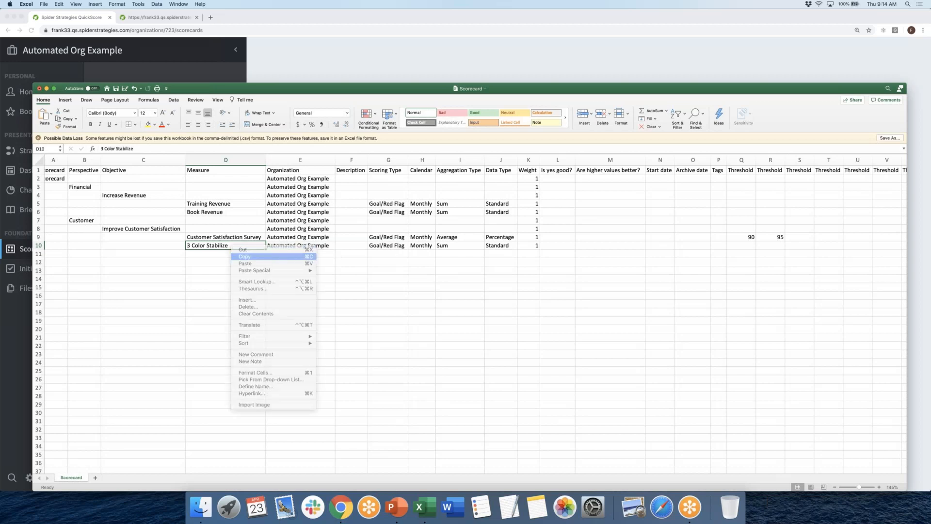
left_click(390, 246)
right_click(390, 247)
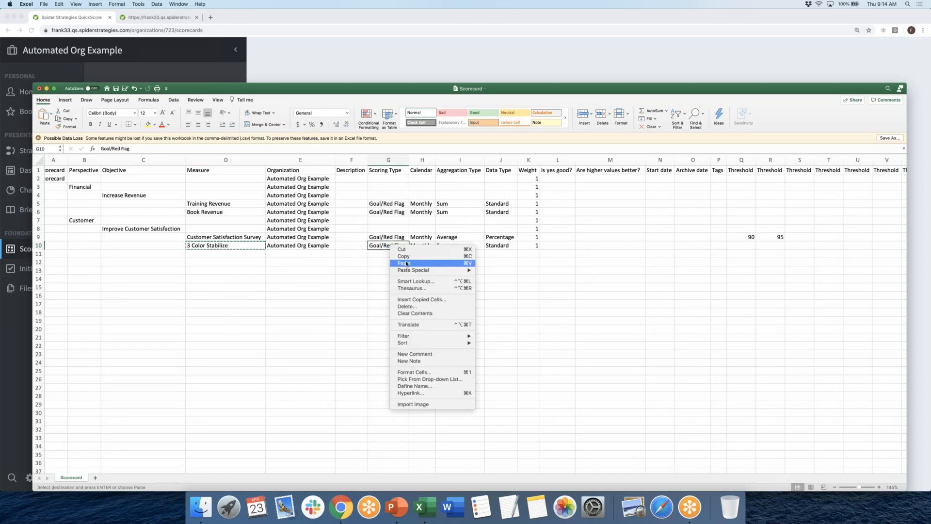
left_click(405, 263)
double_click(409, 159)
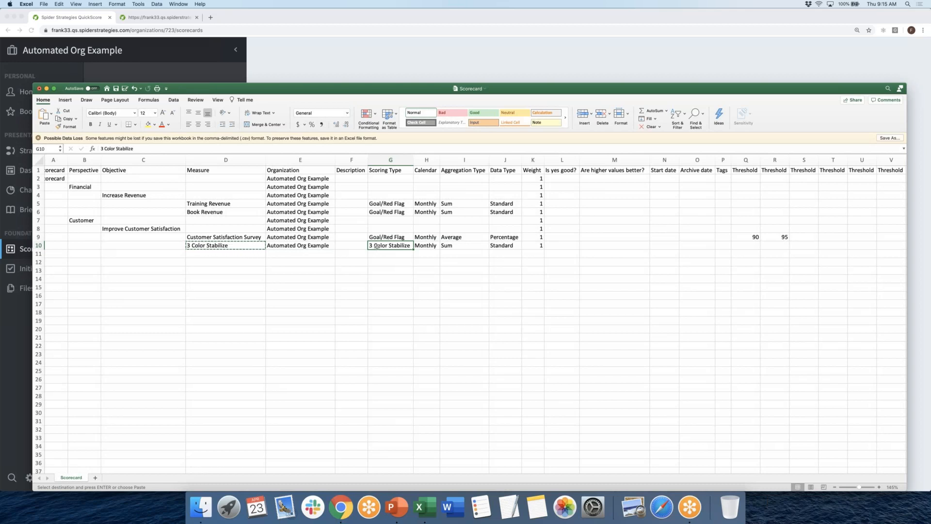
Enter the values 1 through 7 across the Threshold cells Q10 to W10 for the 3 Color Stabilize measure
left_click(241, 247)
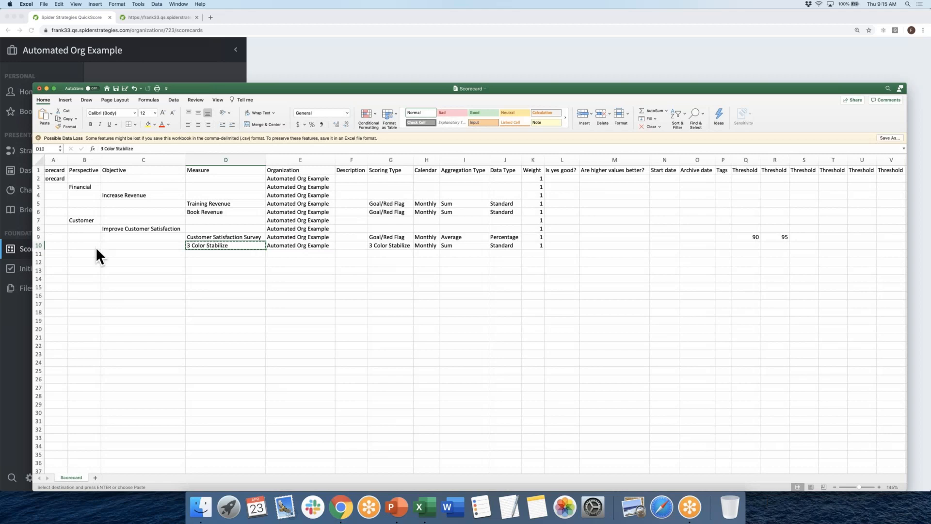
left_click(38, 245)
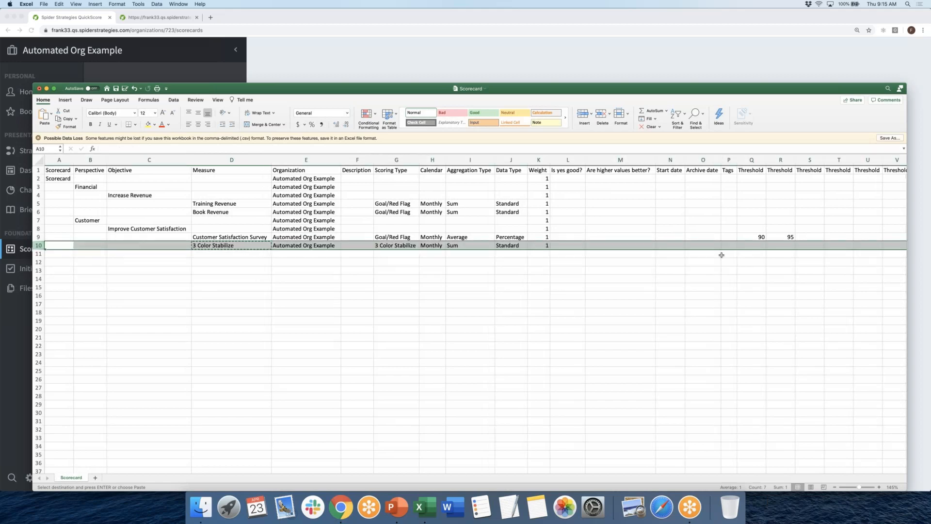
left_click(750, 245)
type("1")
key("Tab")
type("2")
key("Tab")
type("3")
key("Tab")
type("4")
key("Tab")
type("5")
key("Tab")
type("6")
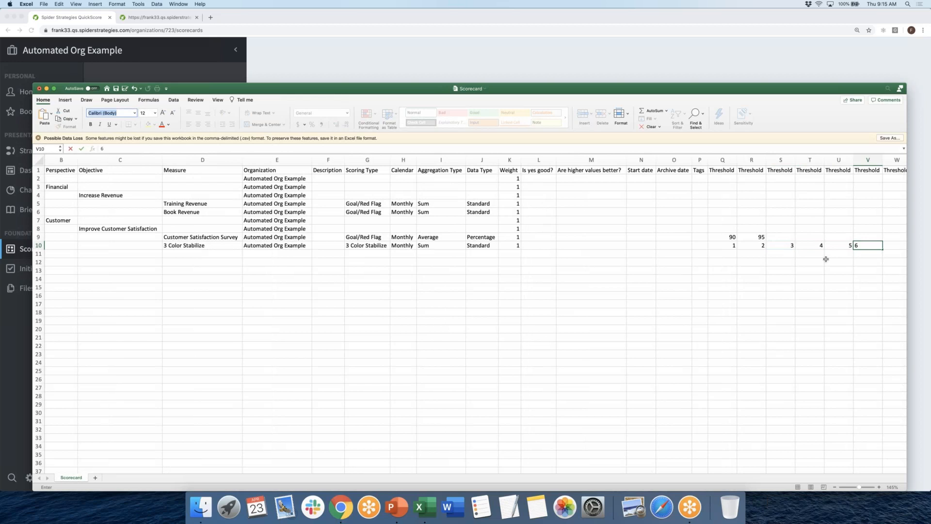
left_click(886, 243)
scroll(886, 243, "right", 1)
type("7")
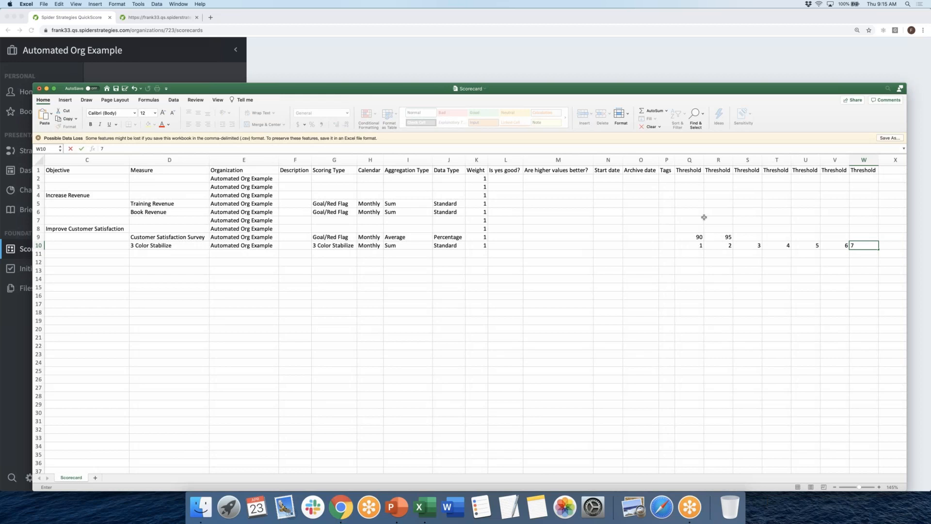
Commit the last threshold entry by returning to cell A1 and save the Scorecard workbook
scroll(557, 236, "left", 1)
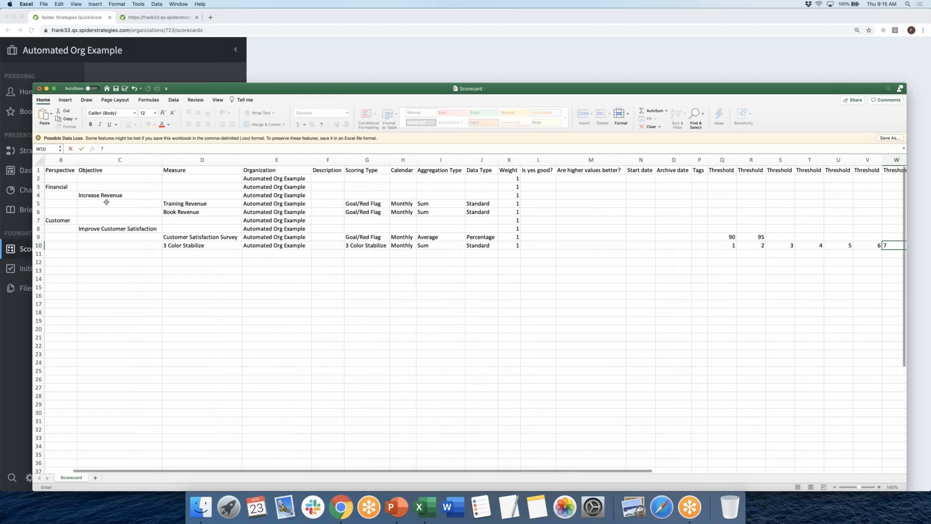
scroll(66, 170, "left", 1)
left_click(66, 170)
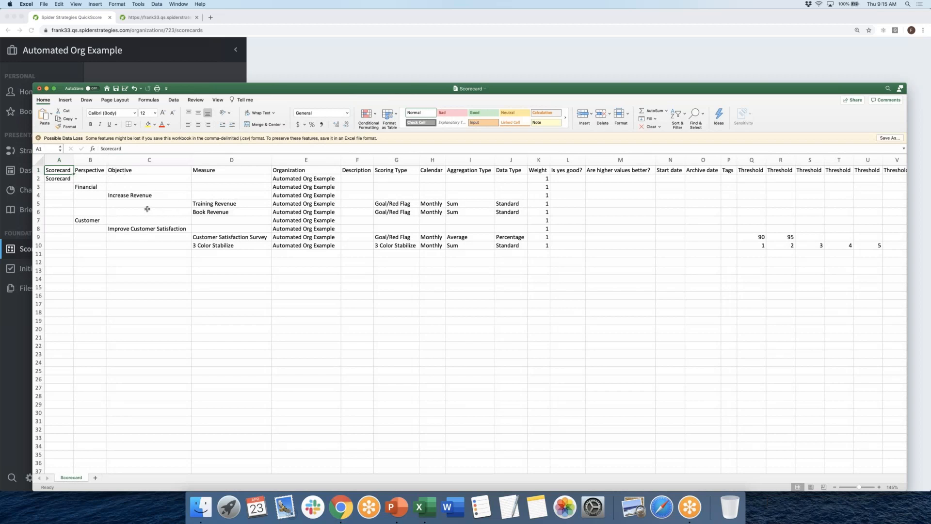
left_click(116, 90)
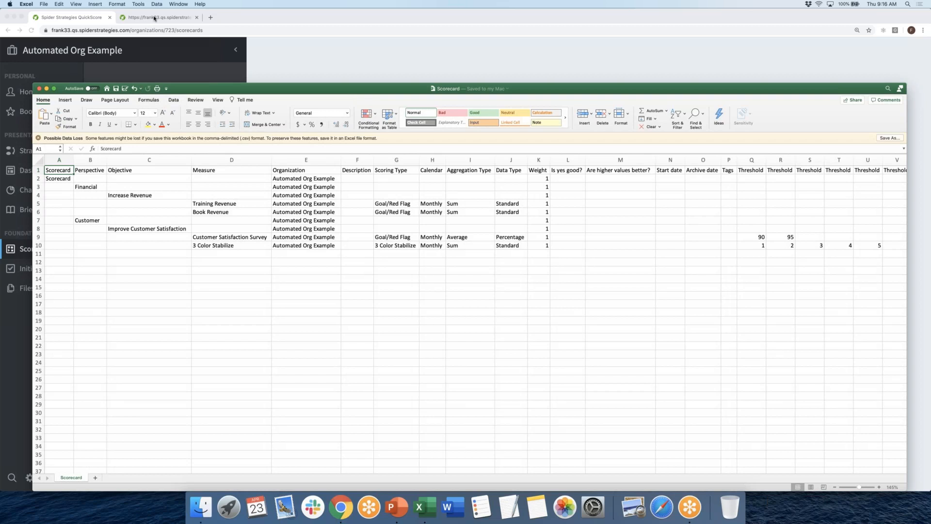
Switch to the Connect page in Chrome, log in with the username and account password, and start a new import
left_click(154, 19)
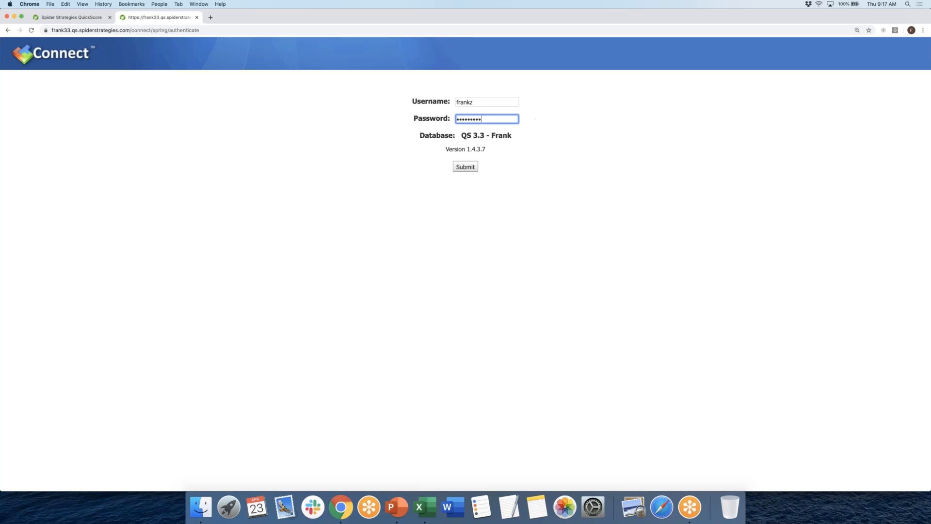
left_click(466, 167)
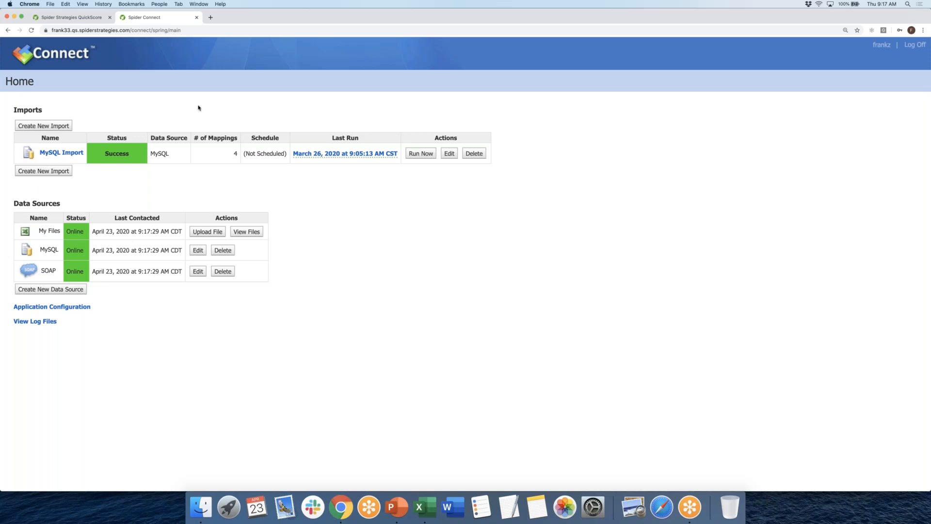
left_click(62, 126)
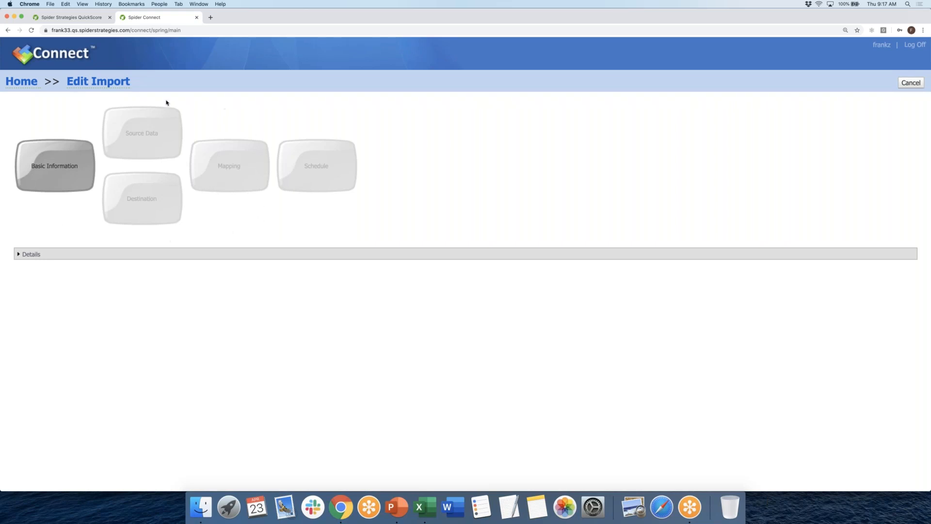
Name the new import Scorecard Structure in its basic information and set the import type to Create Scorecard
left_click(76, 171)
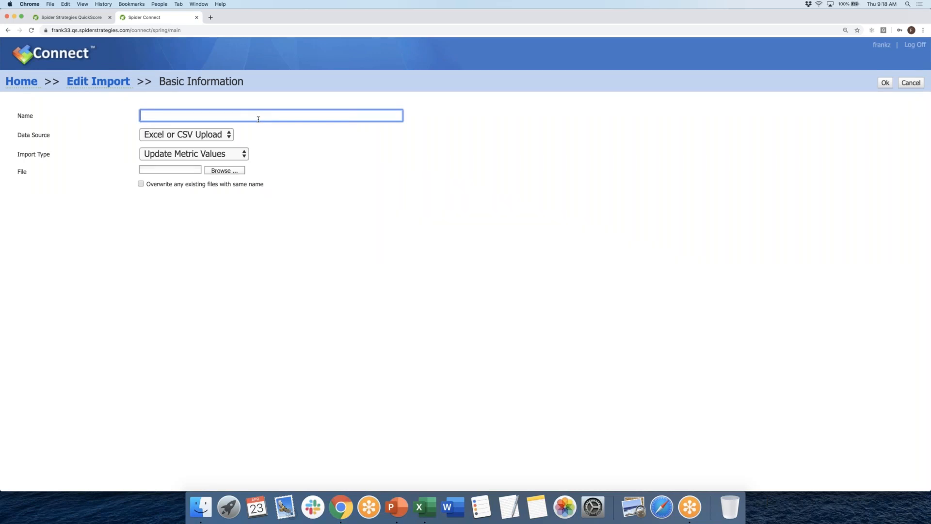
type("Sc")
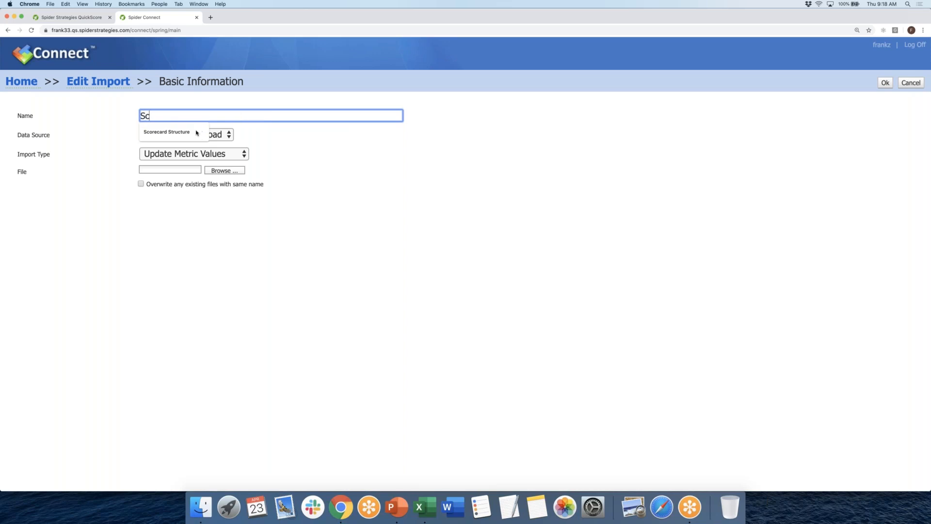
left_click(194, 133)
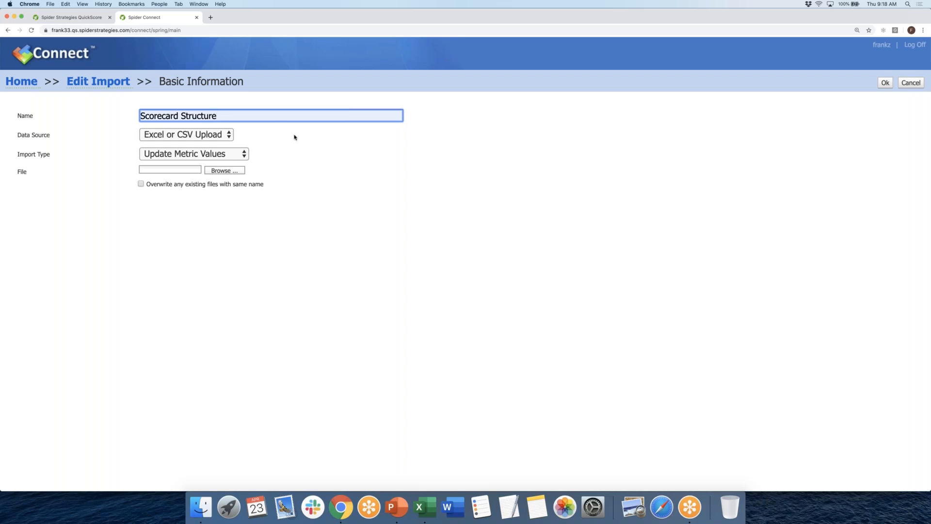
left_click(211, 155)
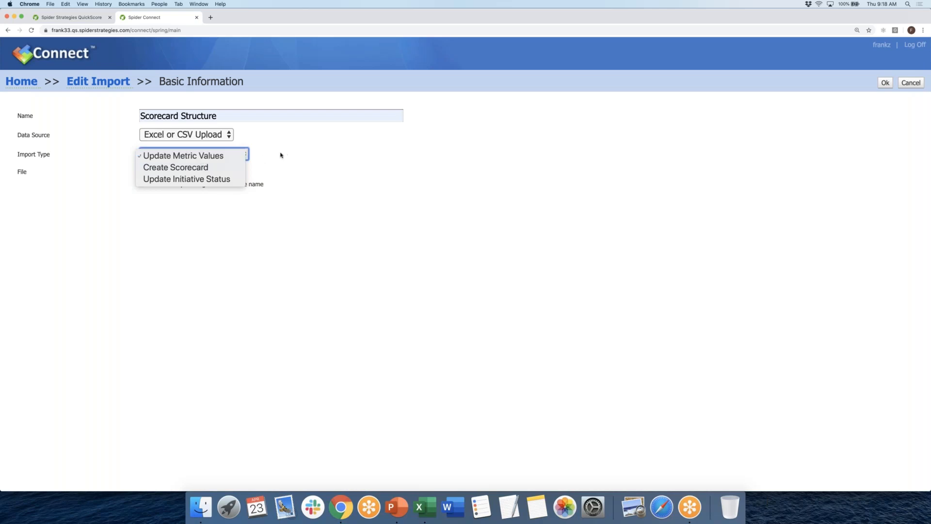
left_click(224, 155)
left_click(222, 155)
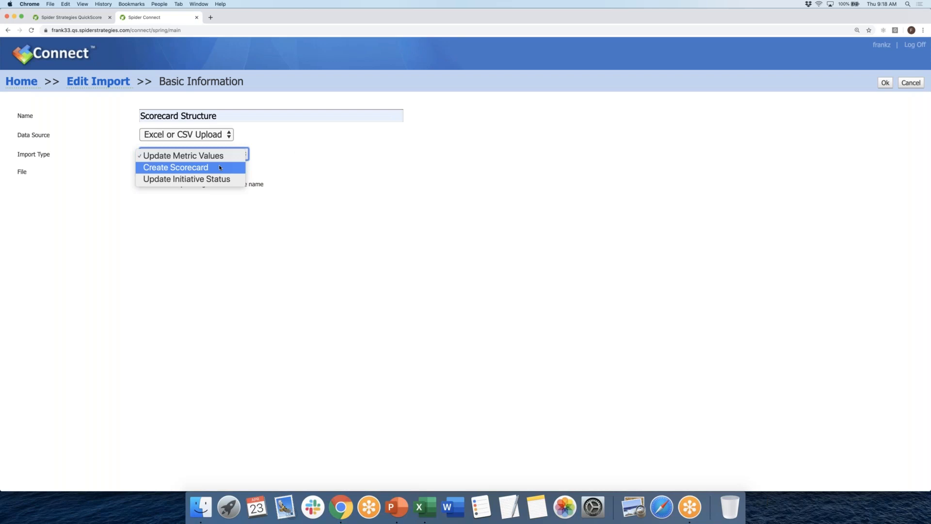
left_click(219, 167)
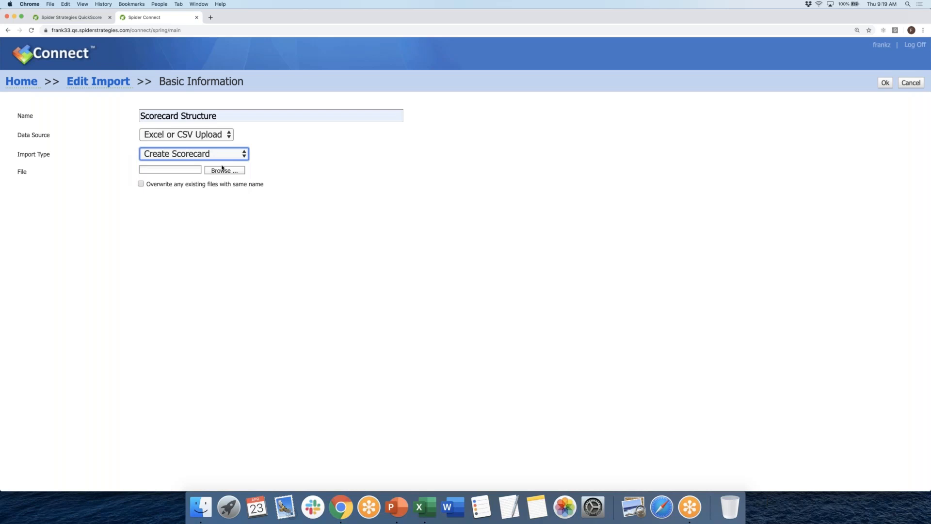
Allow overwriting existing files of the same name, attach Scorecard.csv from Downloads, and confirm the basic information
left_click(141, 184)
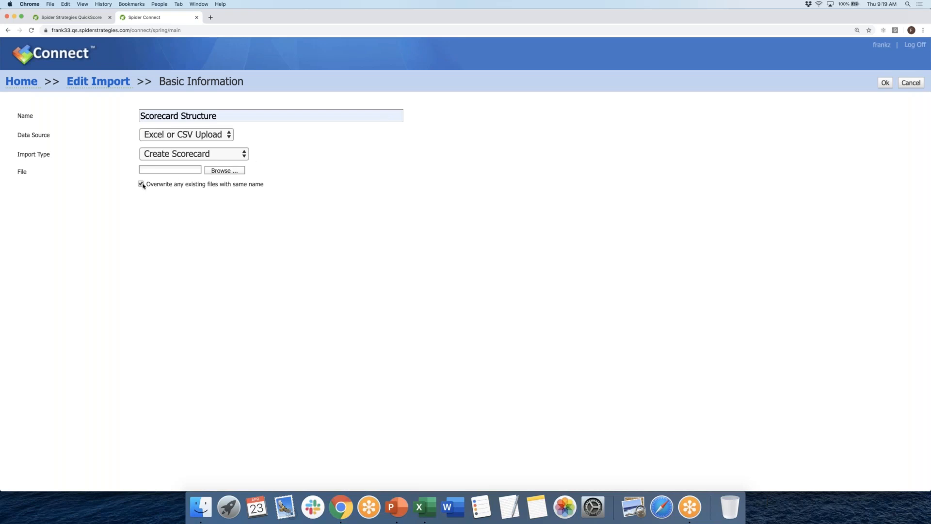
left_click(229, 173)
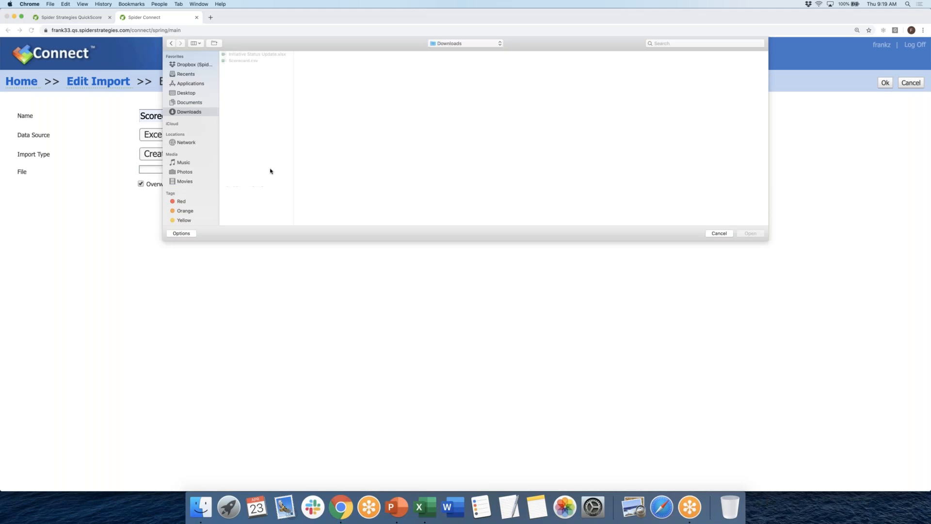
left_click(252, 61)
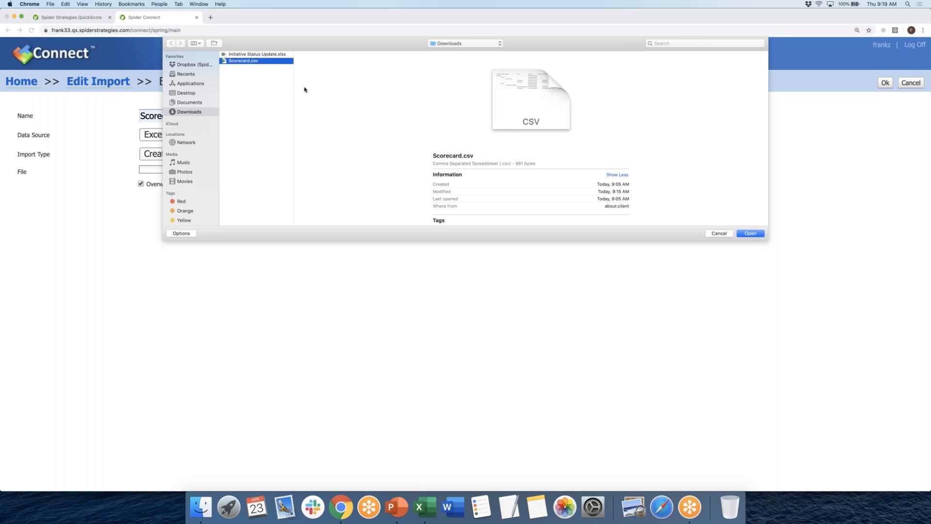
left_click(750, 233)
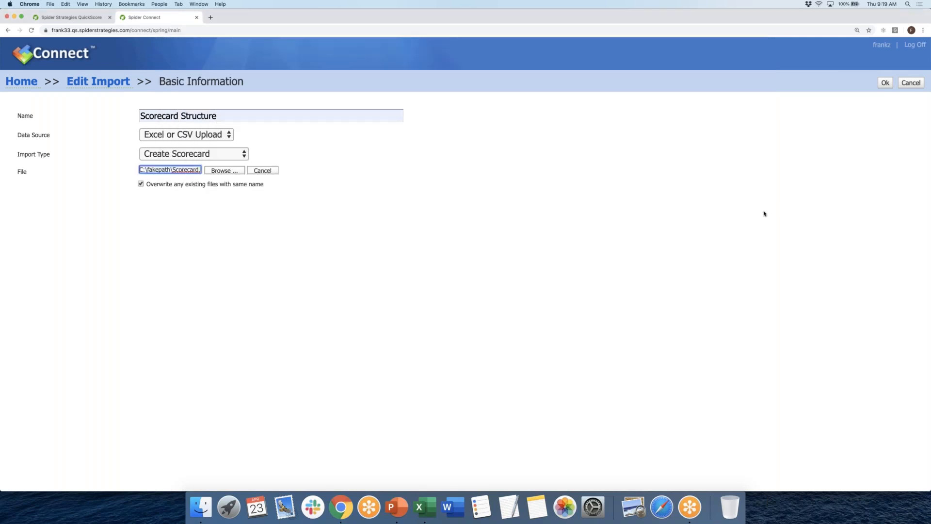
left_click(885, 83)
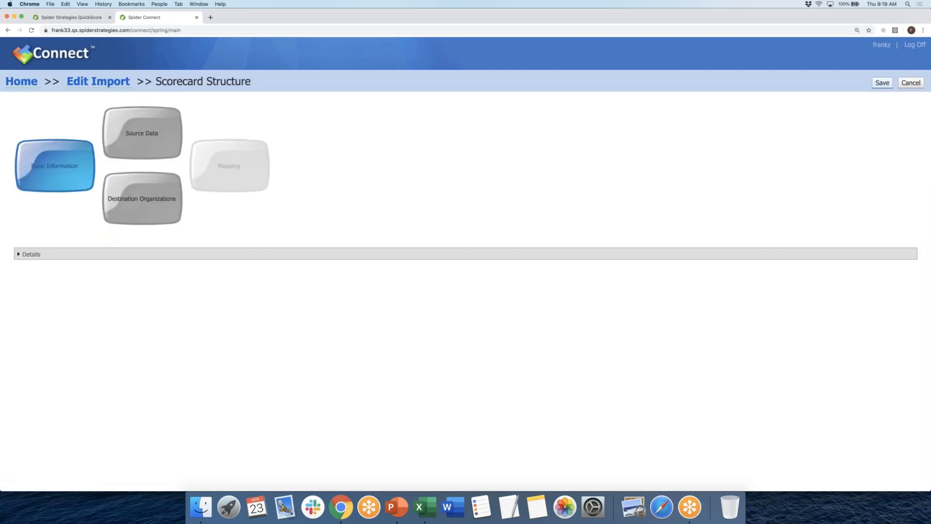
Review the source data's column assignments from Scorecard through the Threshold columns and accept them
left_click(157, 139)
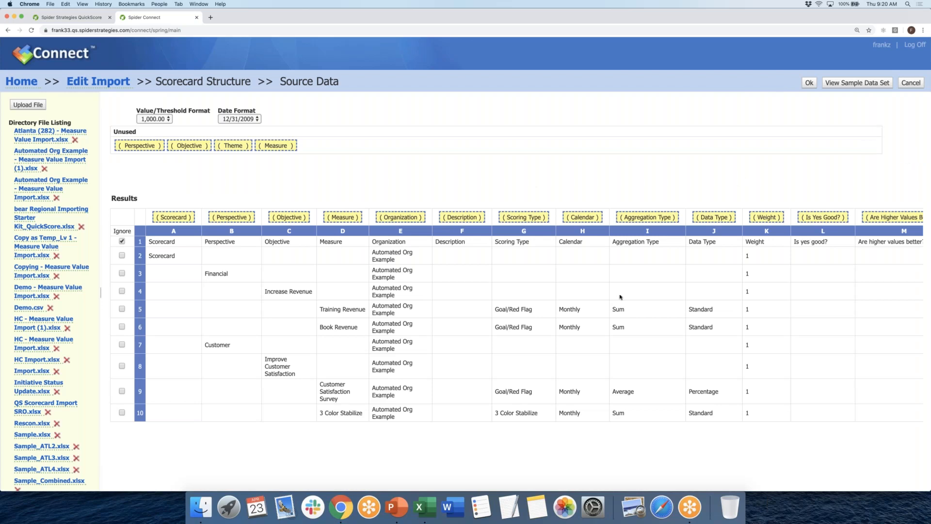
scroll(619, 296, "right", 5)
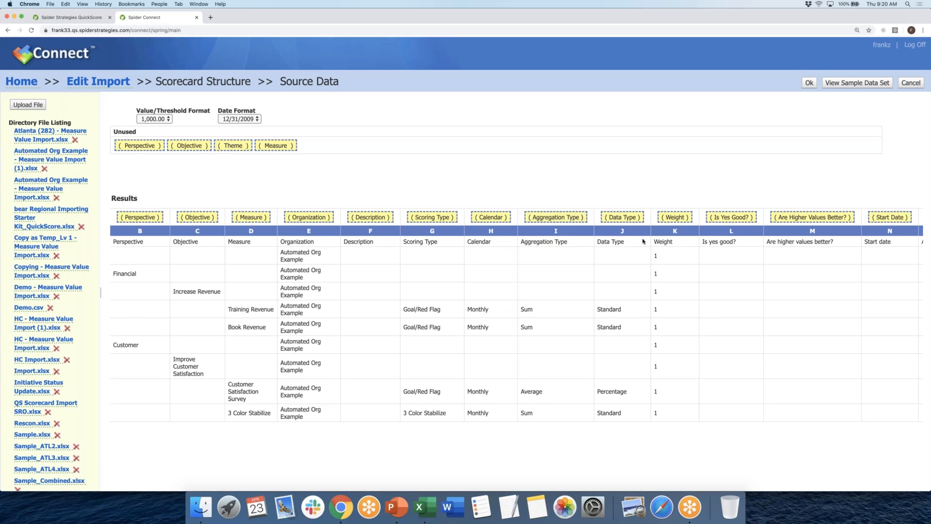
scroll(638, 241, "right", 3)
scroll(639, 241, "right", 10)
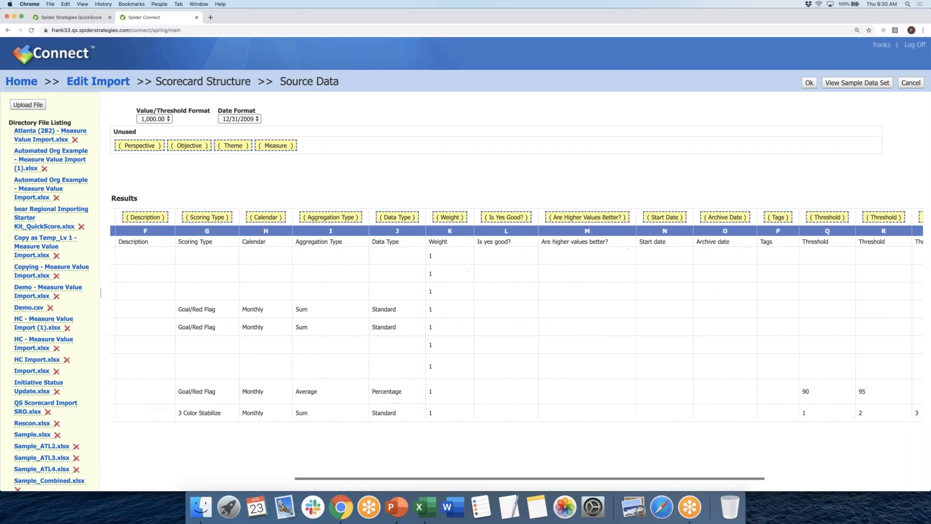
scroll(620, 247, "right", 3)
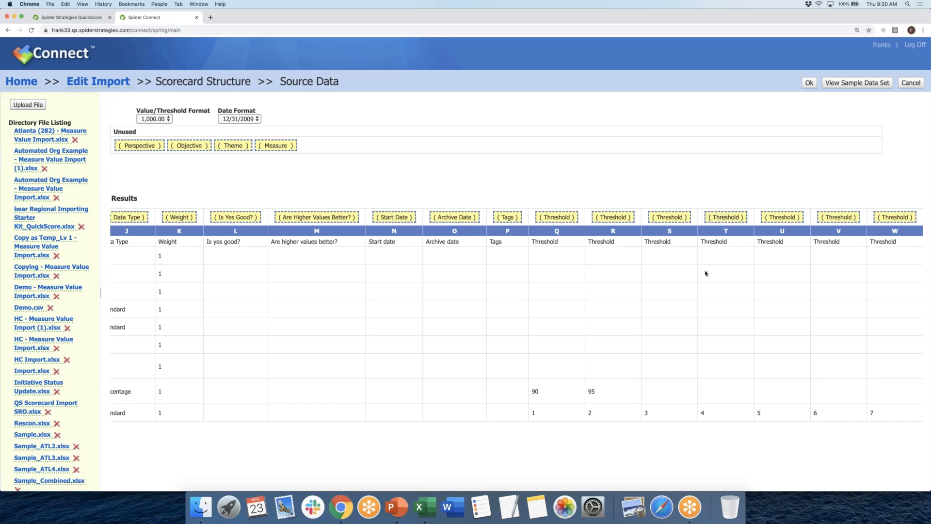
scroll(706, 273, "left", 10)
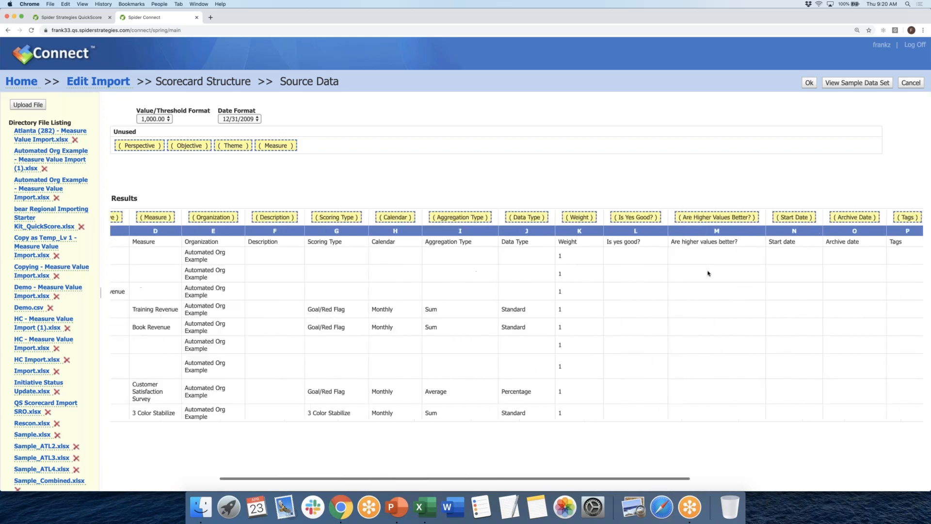
scroll(710, 273, "left", 5)
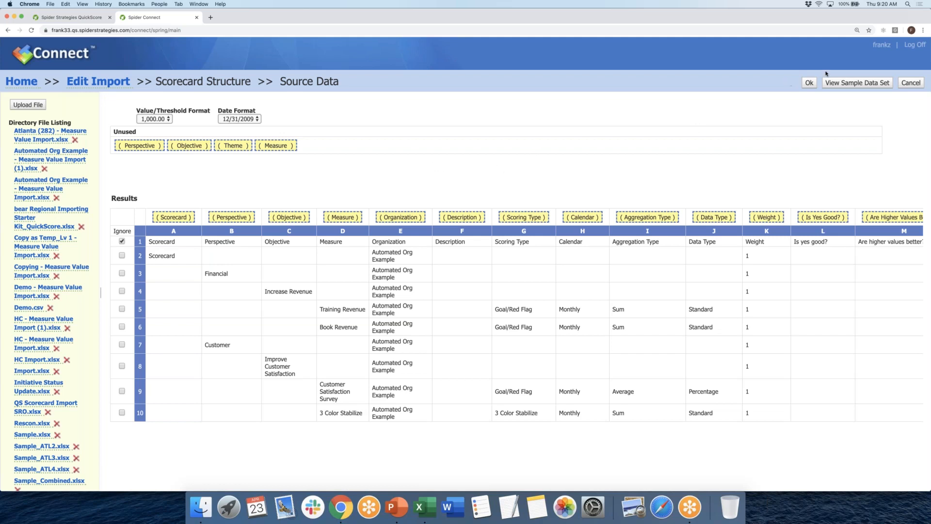
left_click(809, 84)
left_click(809, 84)
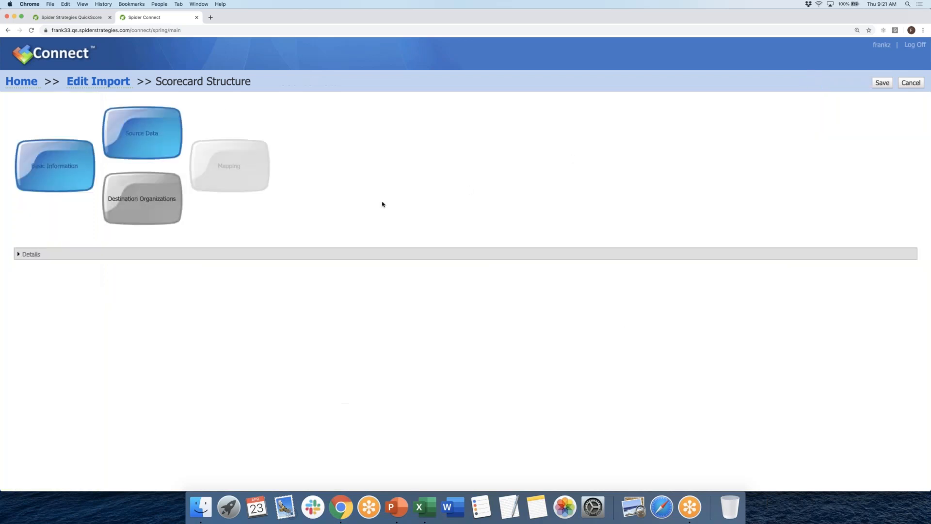
Add Automated Org Example, under Webinar > Importing, as the import's destination organization and confirm
left_click(142, 203)
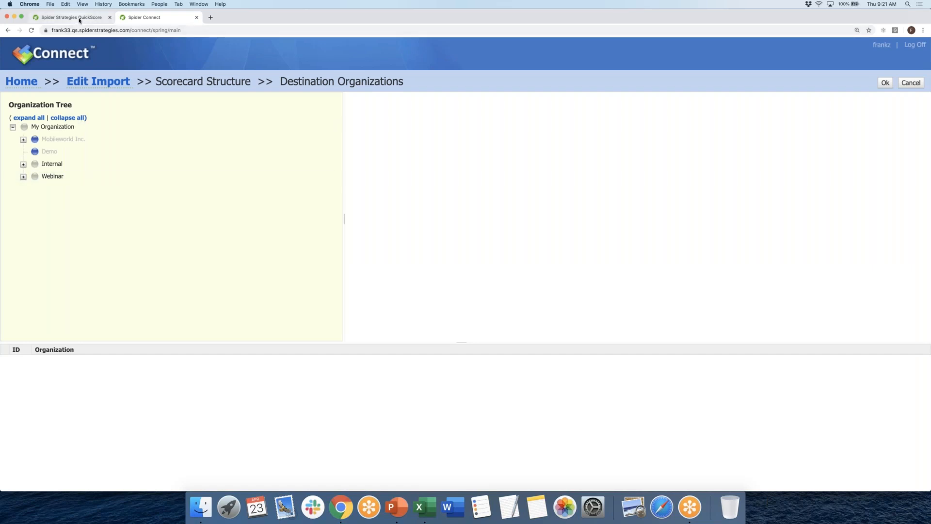
left_click(23, 177)
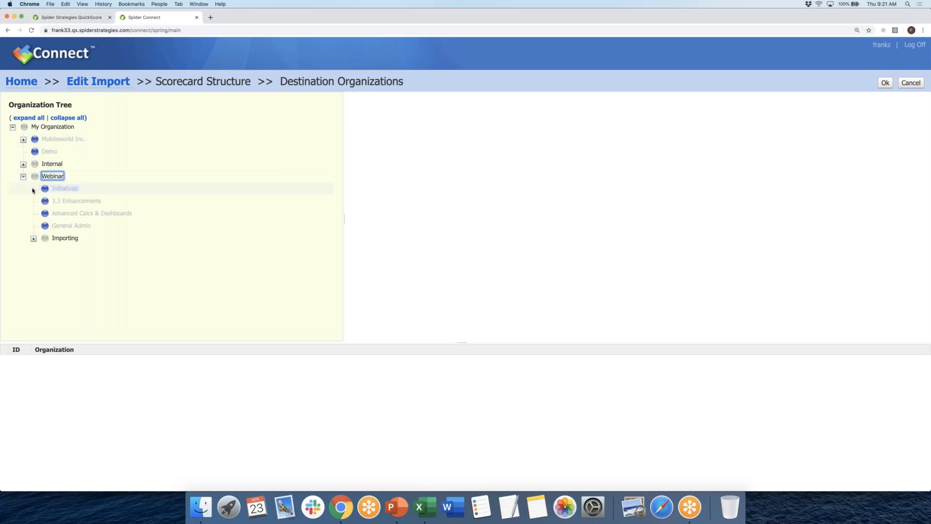
left_click(33, 238)
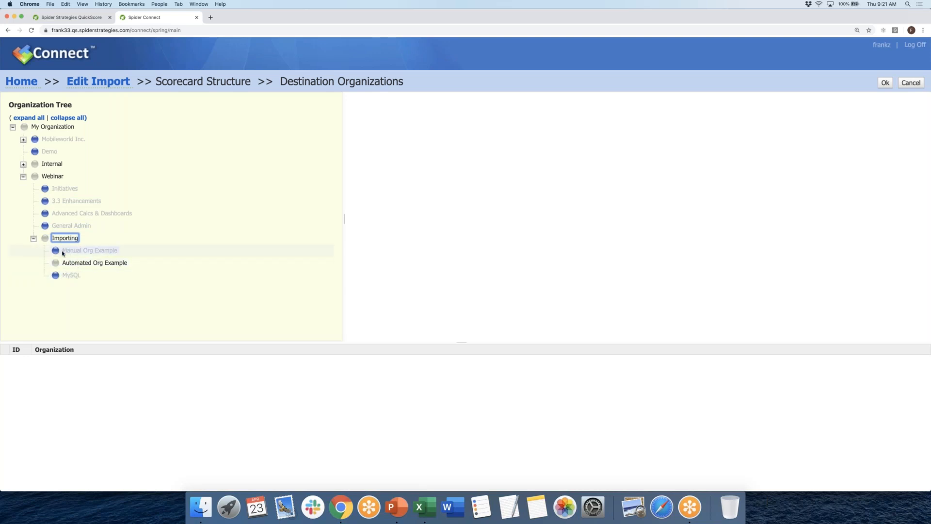
left_click(93, 253)
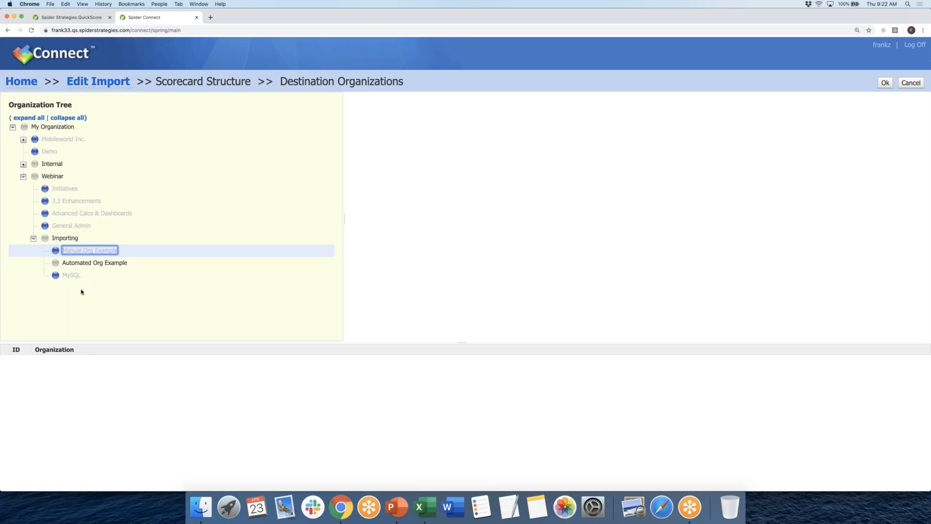
left_click(102, 264)
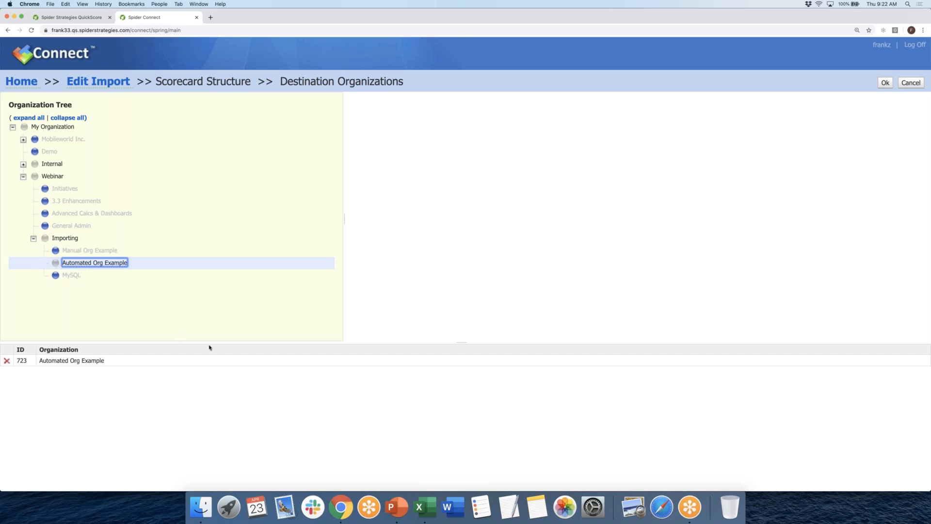
left_click(885, 83)
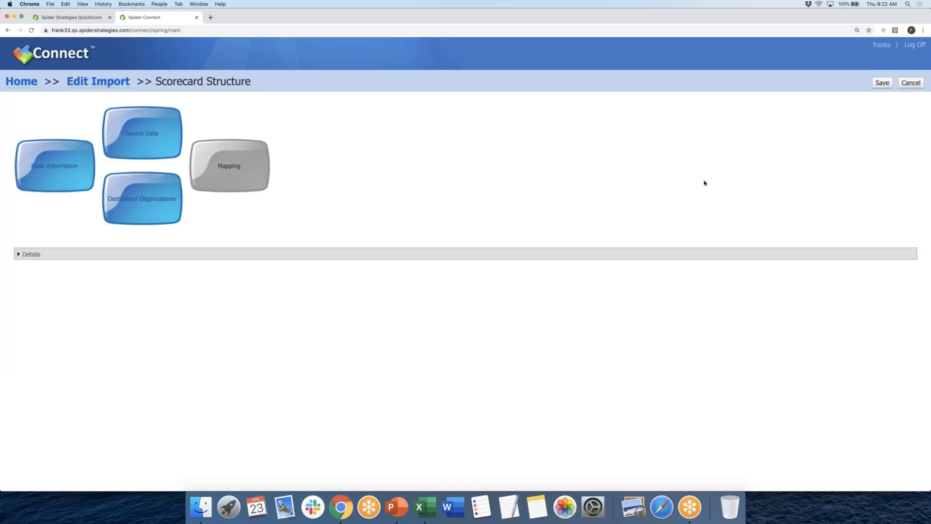
Accept the mapping of the source scorecard to the Automated Org Example organization and save the import
left_click(241, 171)
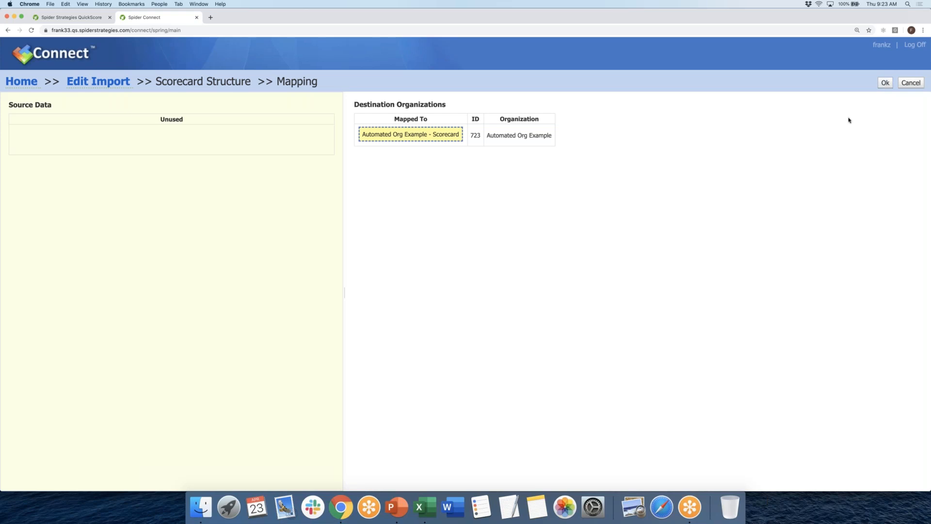
left_click(885, 84)
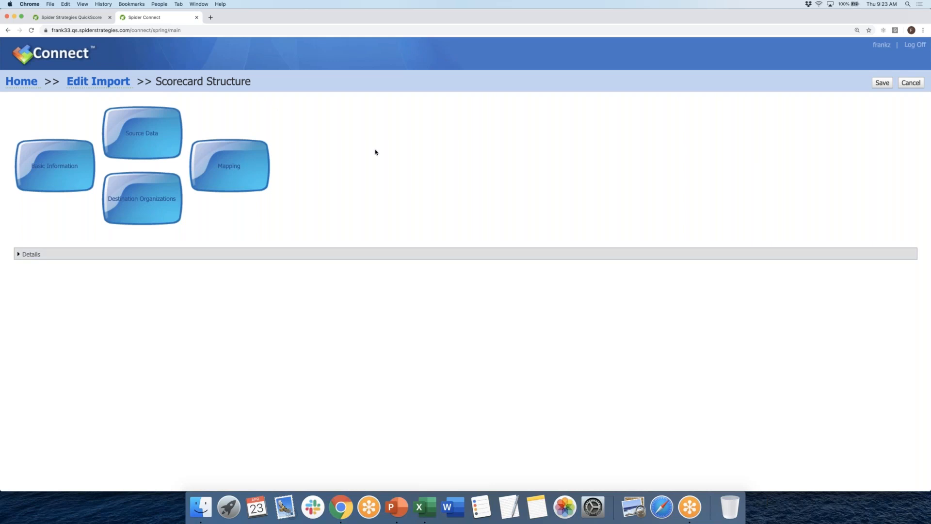
left_click(881, 83)
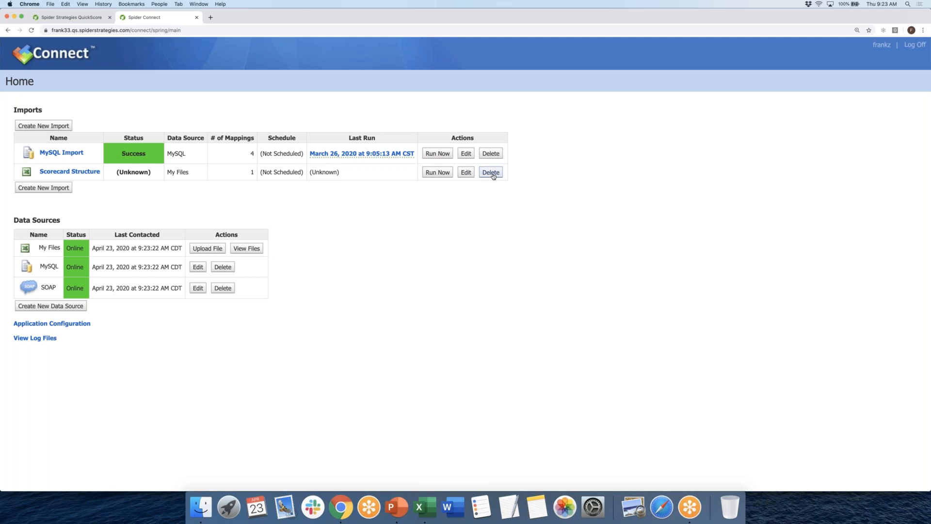
Run the Scorecard Structure import and reload the Automated Org Example scorecards page in QuickScore
left_click(438, 173)
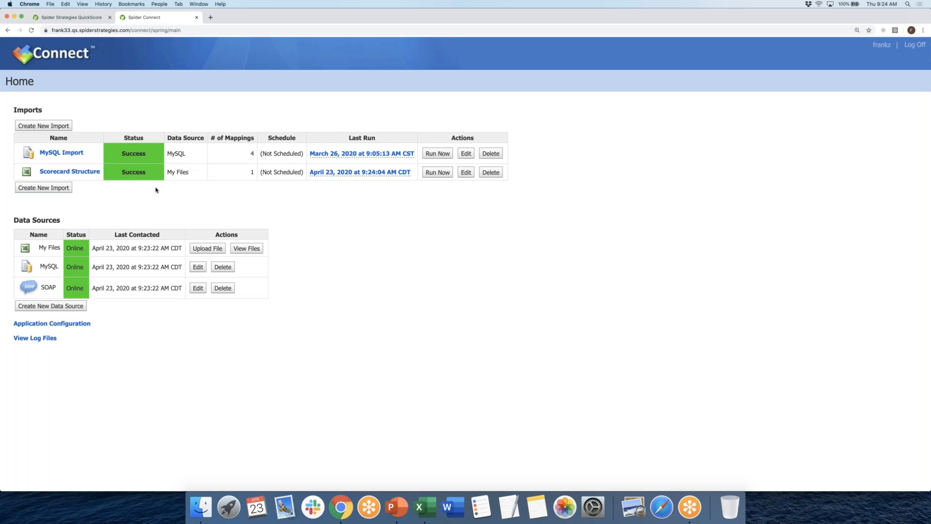
left_click(88, 20)
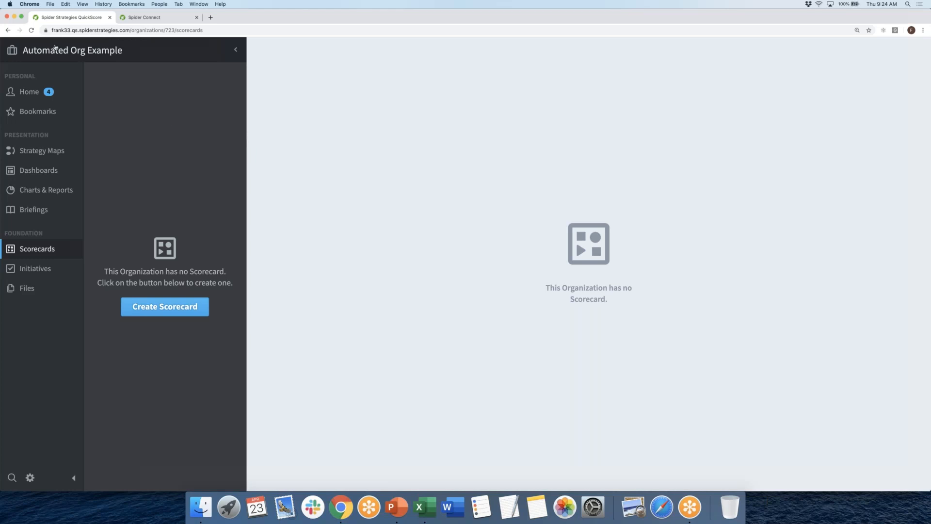
left_click(31, 30)
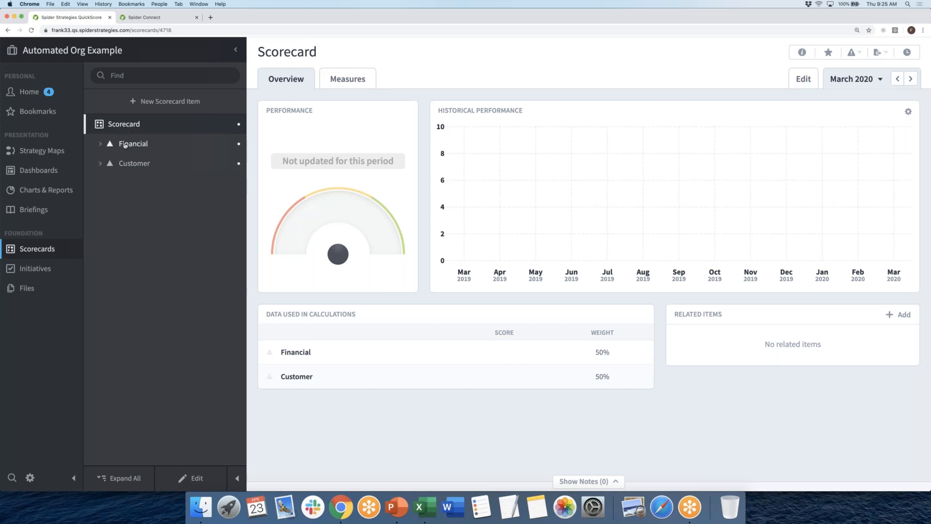
Expand Financial, Increase Revenue and Customer in the scorecard tree to examine the imported objectives and measures
left_click(100, 144)
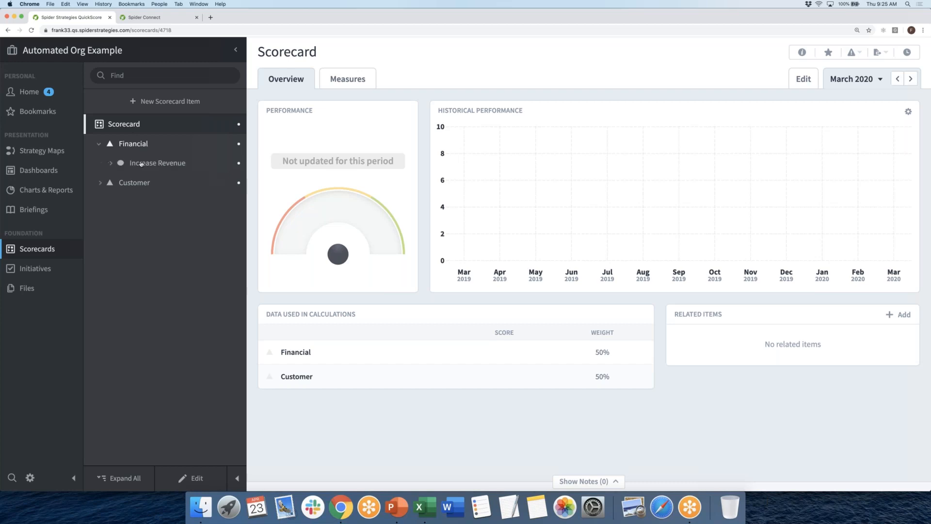
left_click(111, 165)
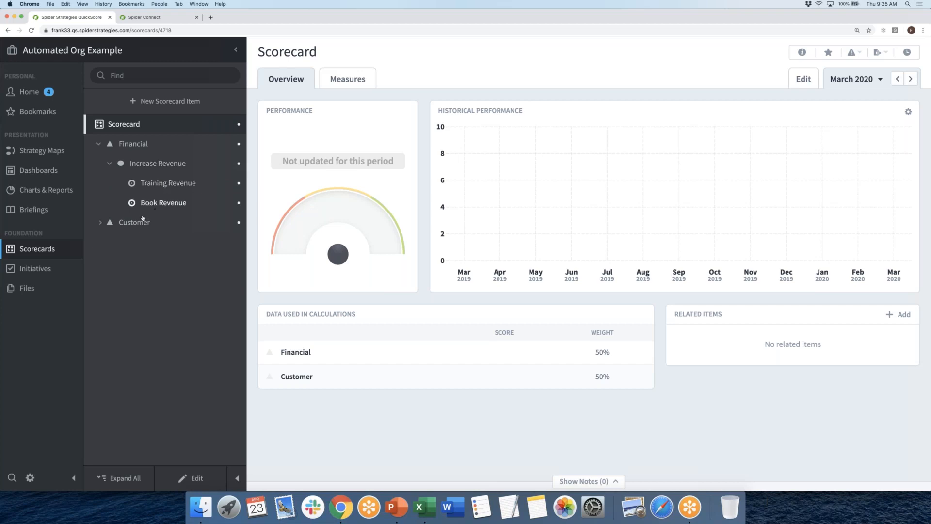
left_click(101, 223)
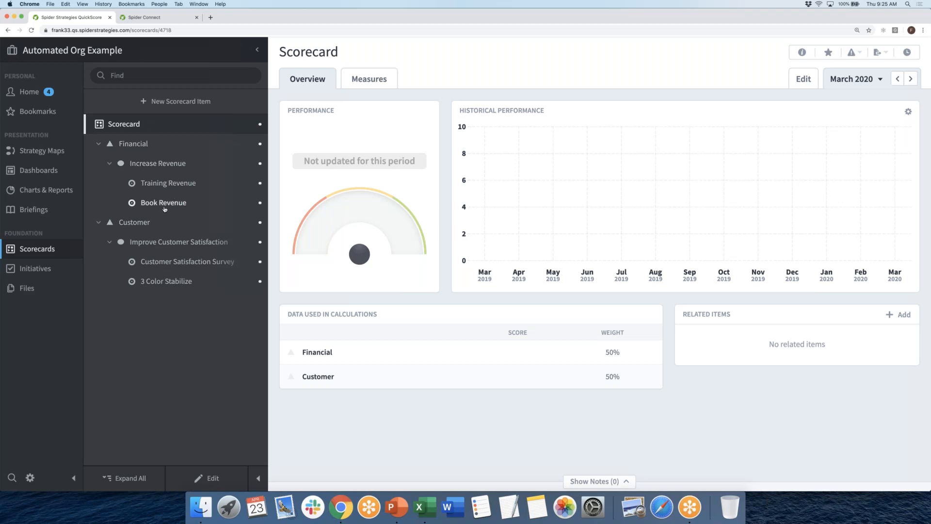
Open the Book Revenue measure for editing and examine its measure details and series settings
left_click(164, 204)
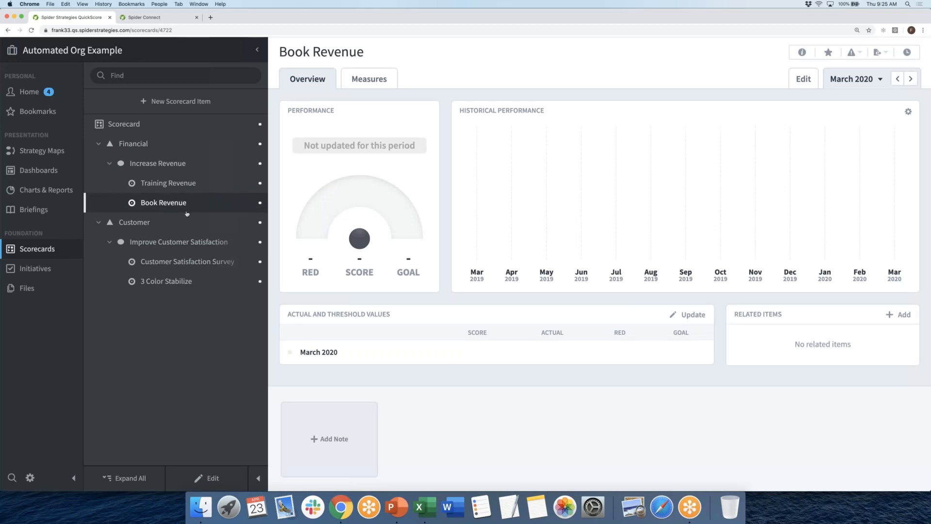
left_click(213, 478)
scroll(410, 362, "down", 3)
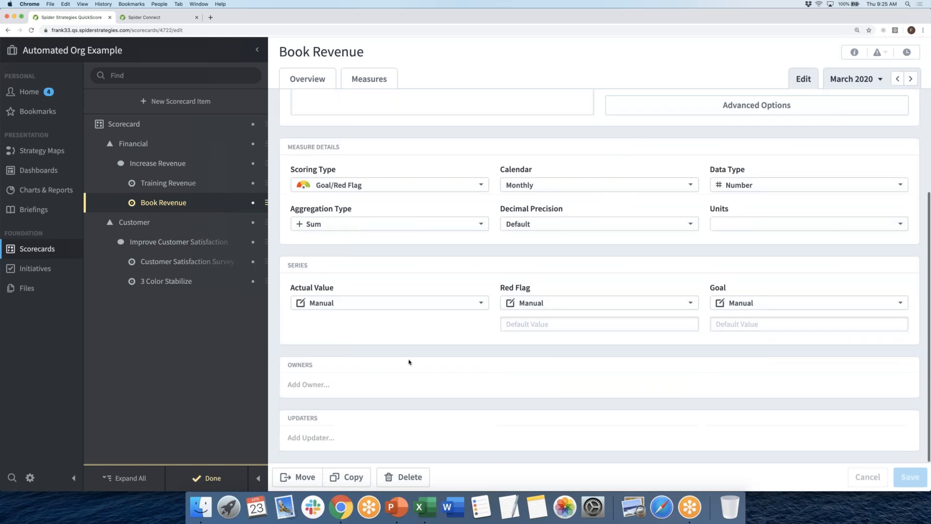
Open the Customer Satisfaction Survey measure and examine its aggregation type options and its red flag and goal series values
left_click(223, 262)
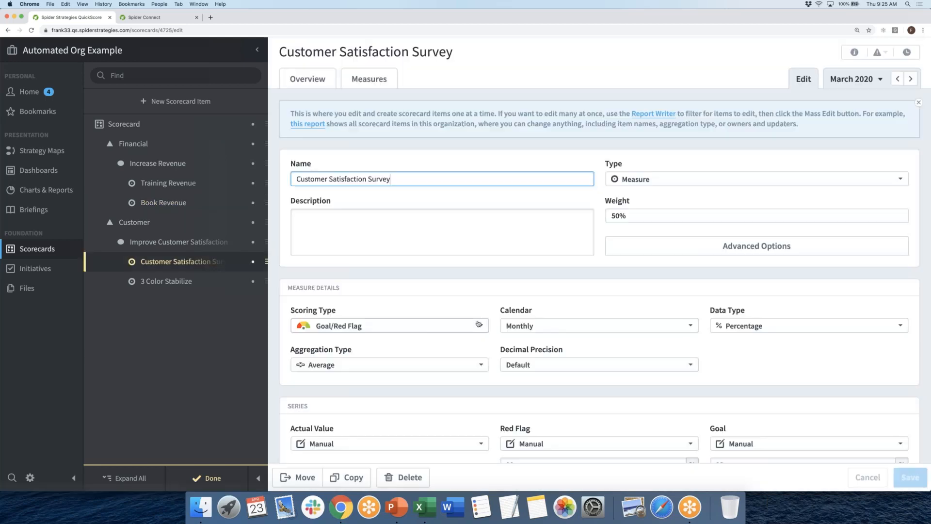
scroll(599, 275, "down", 3)
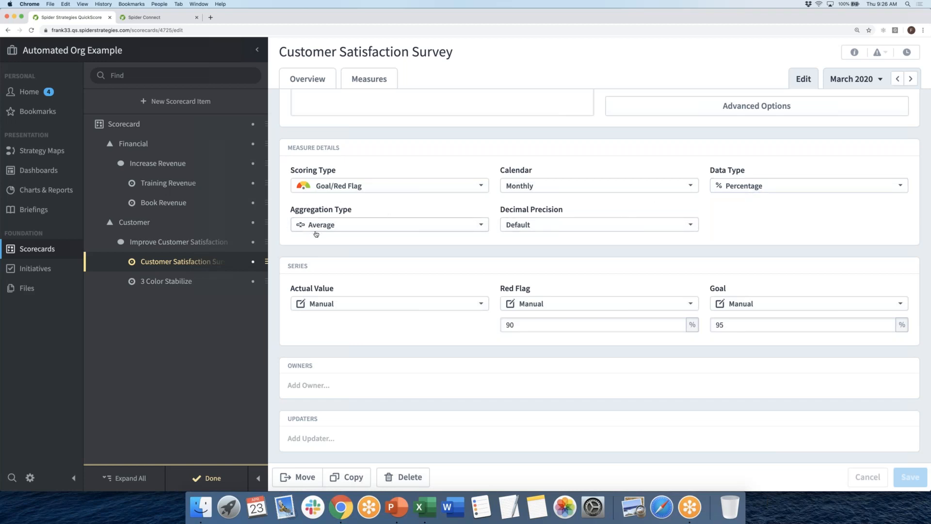
left_click(485, 227)
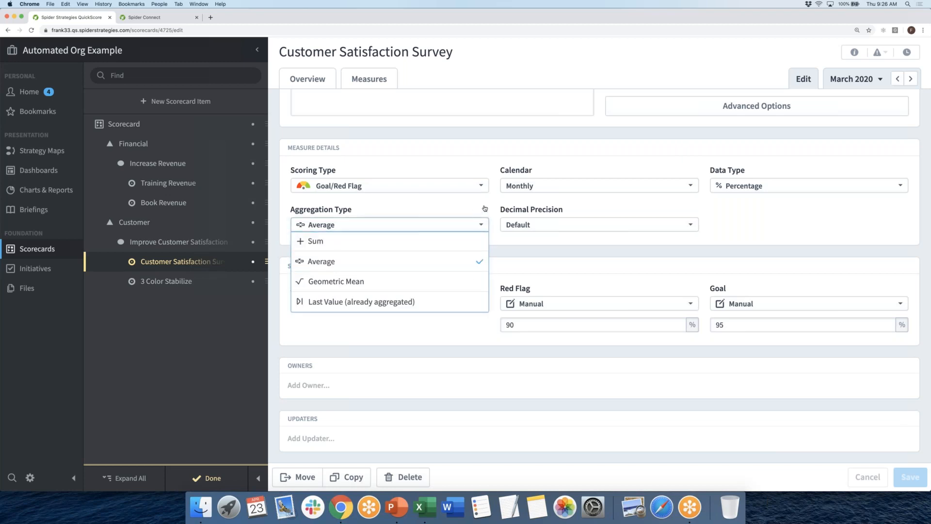
left_click(420, 228)
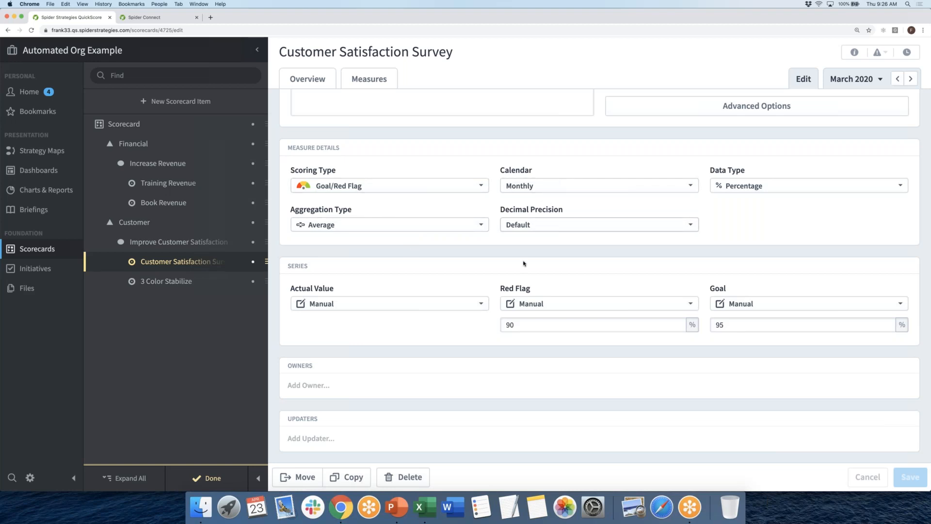
scroll(567, 307, "down", 1)
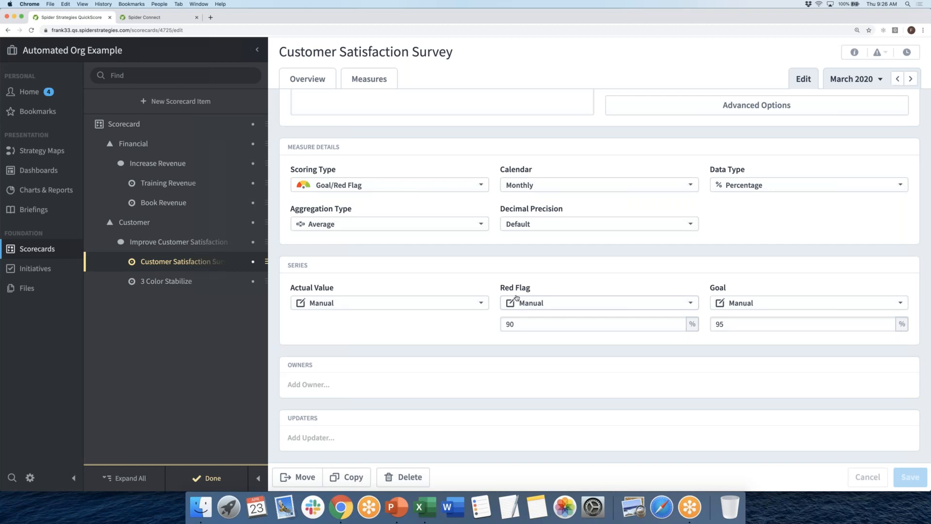
left_click(514, 323)
Examine the 3 Color Stabilize measure's scoring type and threshold series, and finish editing the scorecard
left_click(161, 285)
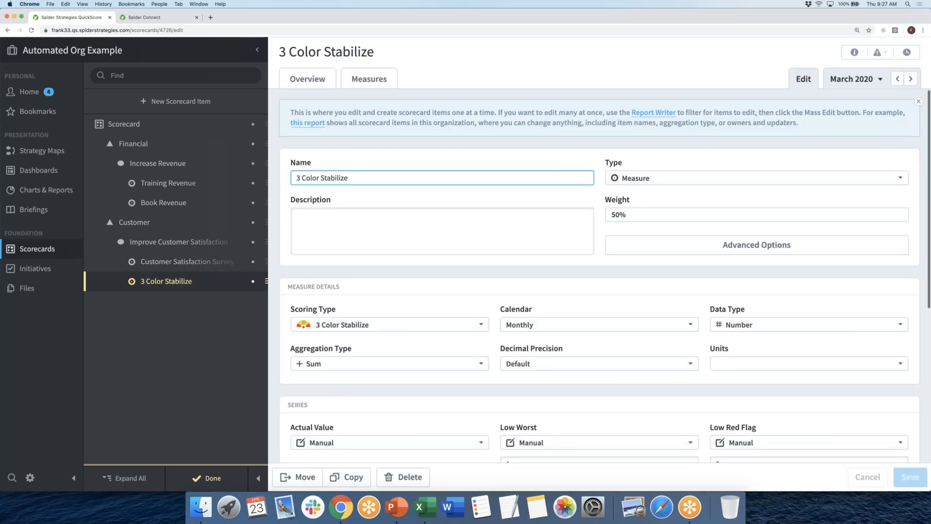
scroll(388, 319, "down", 2)
scroll(388, 319, "down", 2)
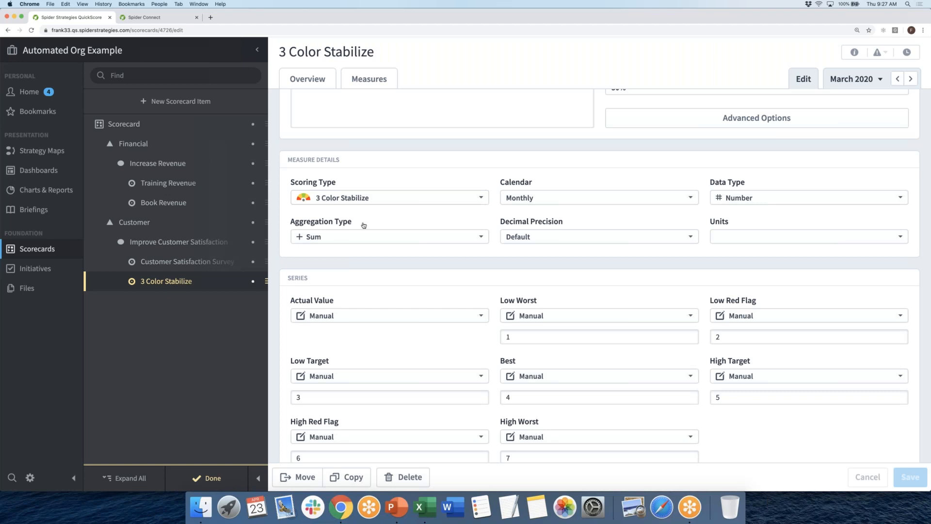
scroll(362, 224, "down", 1)
scroll(369, 234, "down", 3)
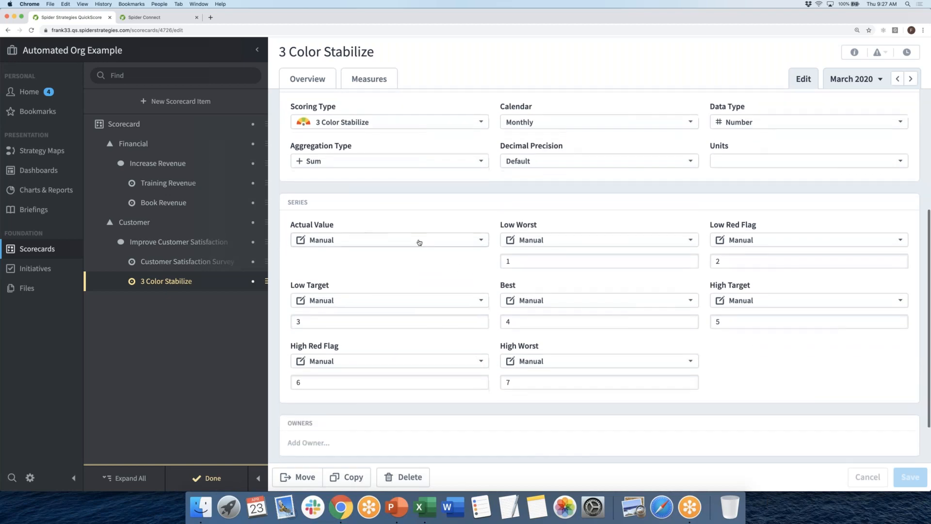
left_click(585, 260)
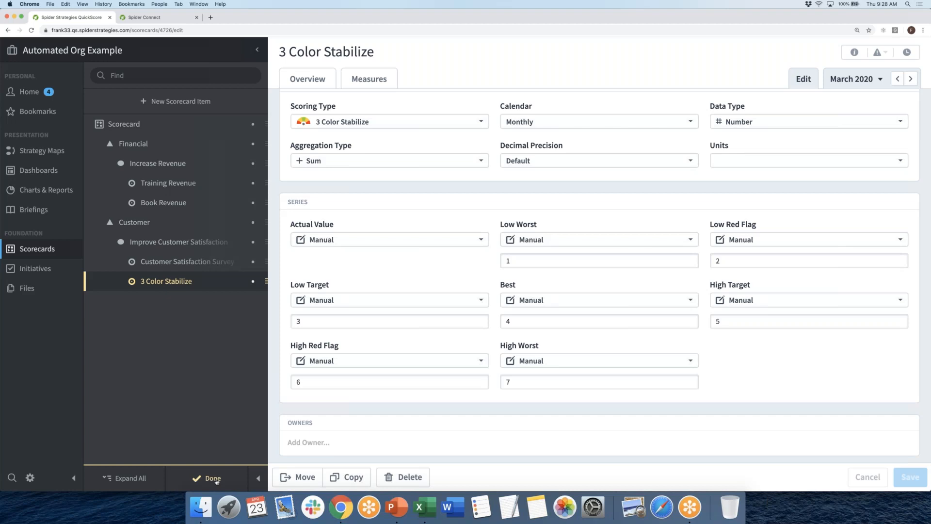
left_click(213, 479)
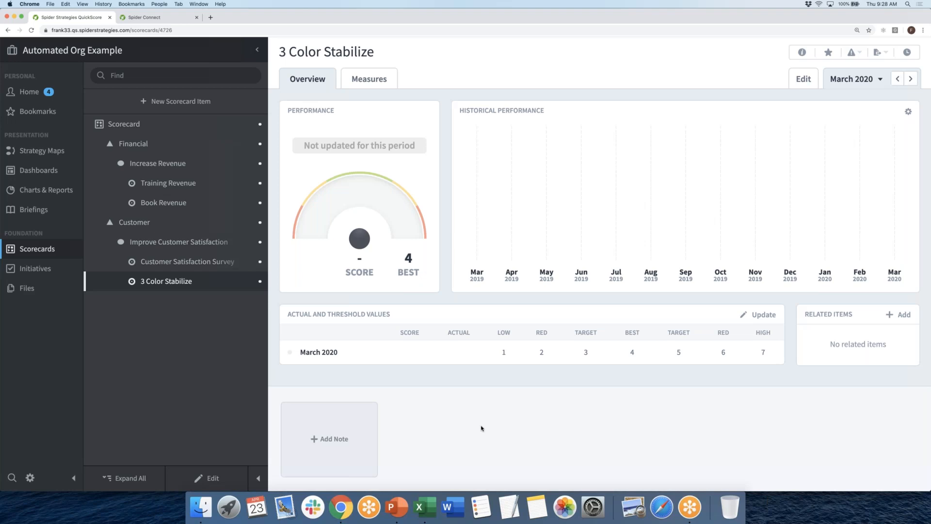
Set Training Revenue's March 2020 values to actual 225000, red 200000 and goal 220000, and save them
left_click(175, 184)
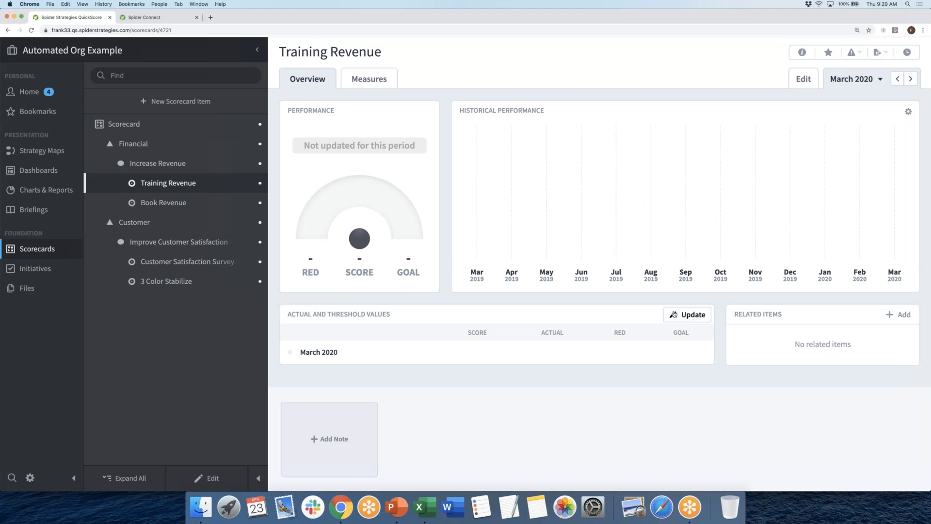
left_click(686, 315)
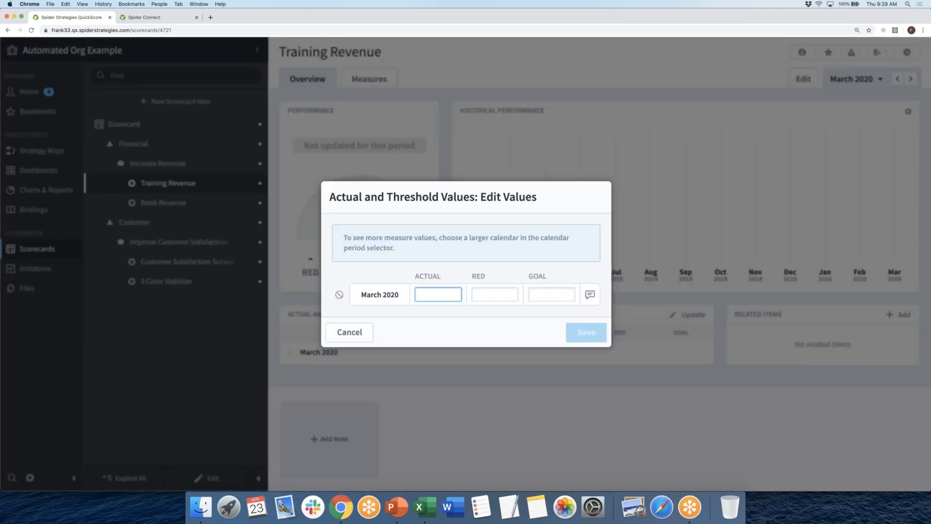
type("2250")
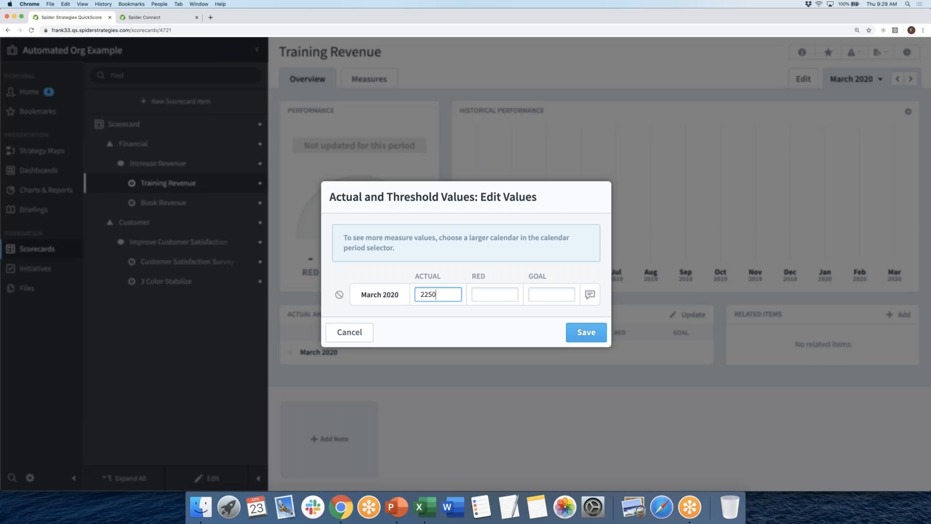
type("00")
key("Tab")
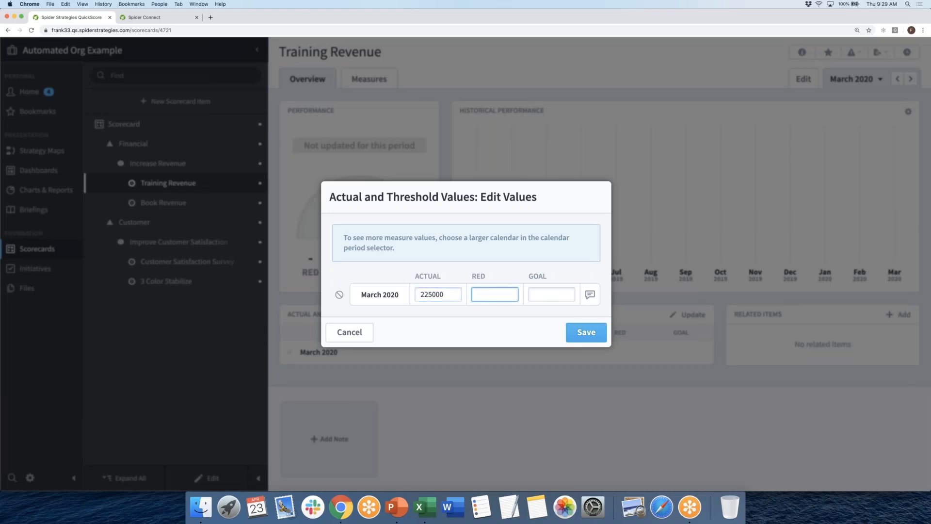
type("200000")
key("Tab")
type("220000")
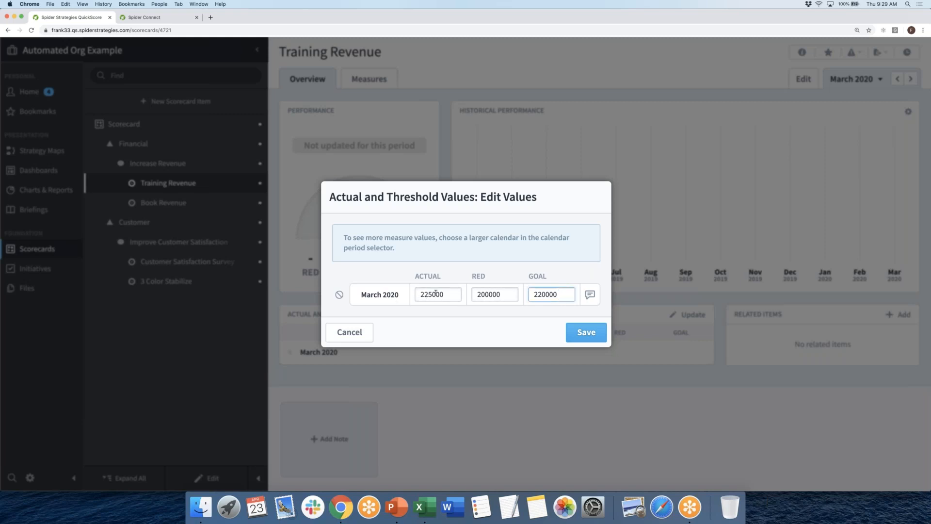
left_click(586, 332)
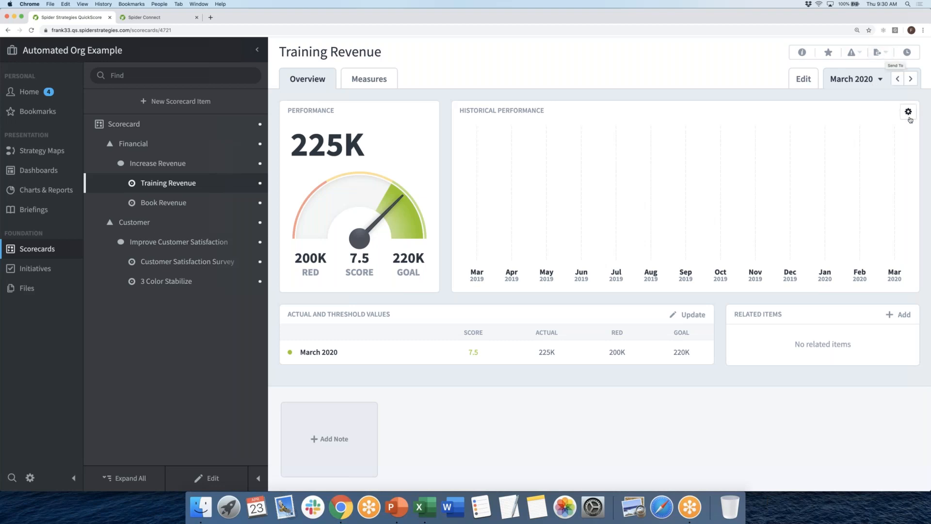
Start exporting a Measure Value Import File with Automated Org Example as the selected organization
left_click(880, 52)
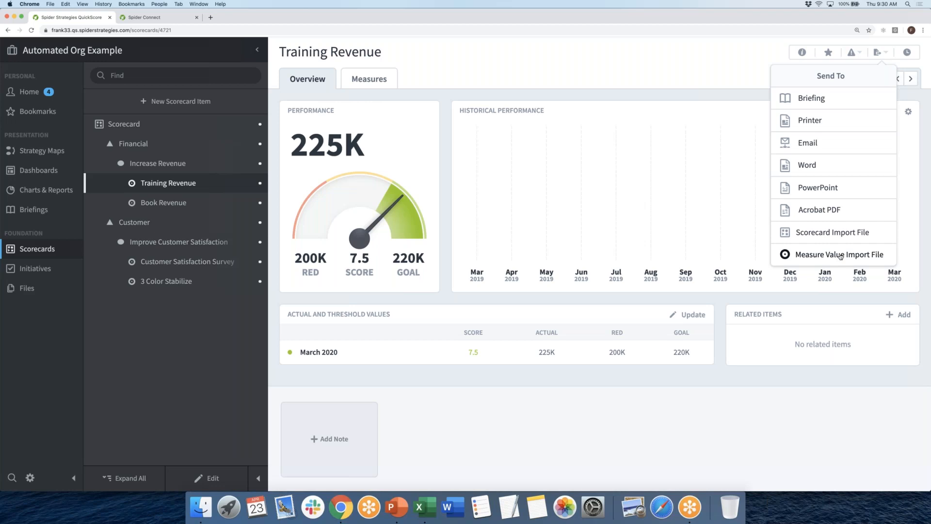
left_click(840, 256)
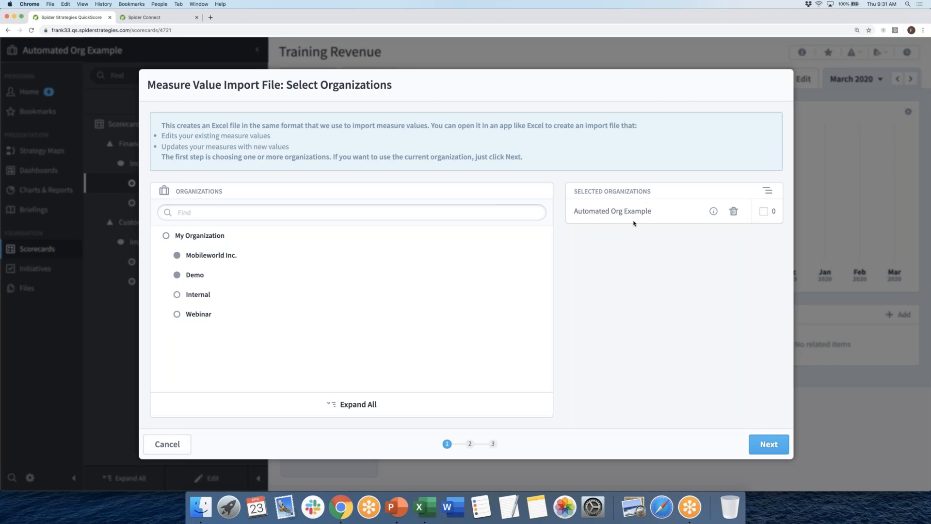
mouse_move(168, 258)
left_click(770, 445)
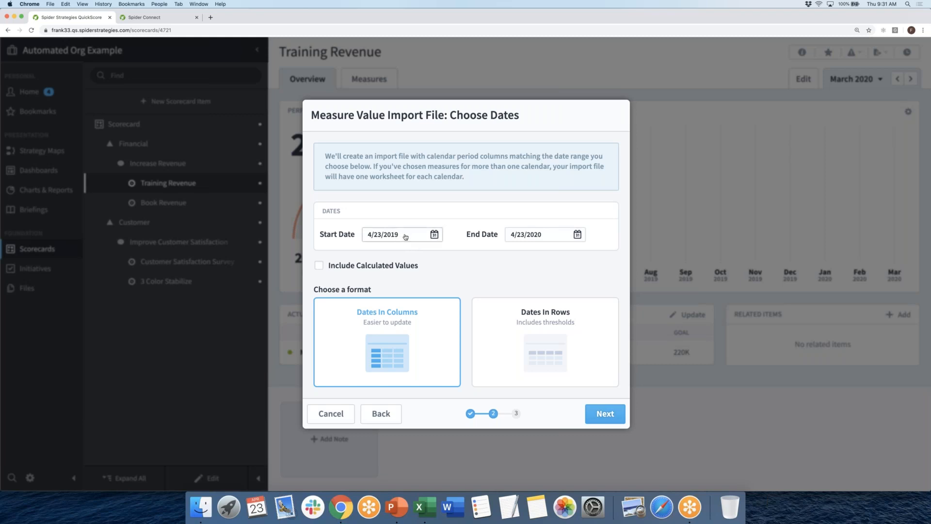
Set the import file's start date to 1/1/2020
left_click(434, 237)
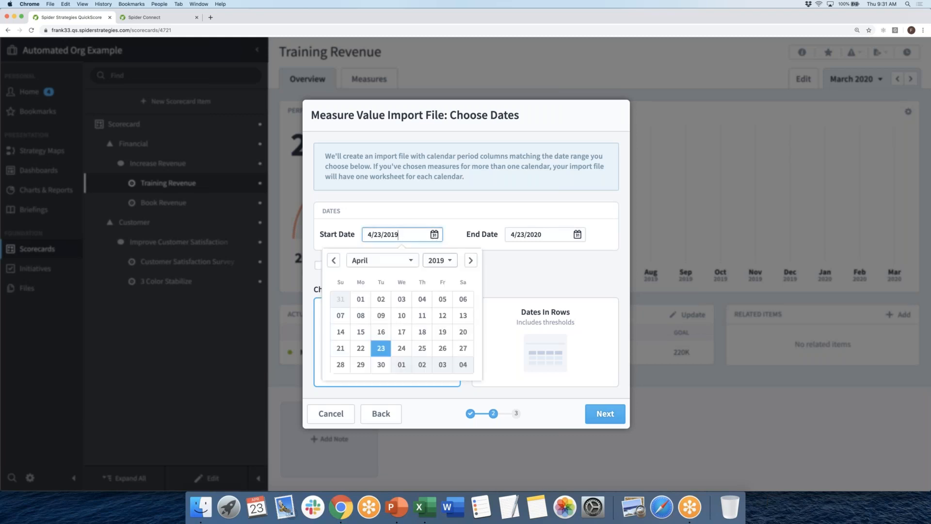
left_click(411, 260)
scroll(386, 287, "up", 2)
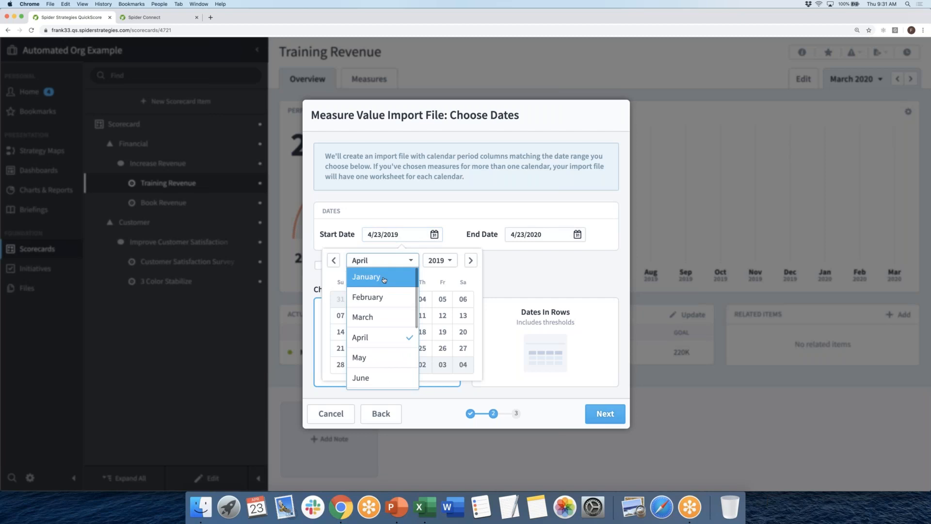
left_click(395, 276)
left_click(447, 263)
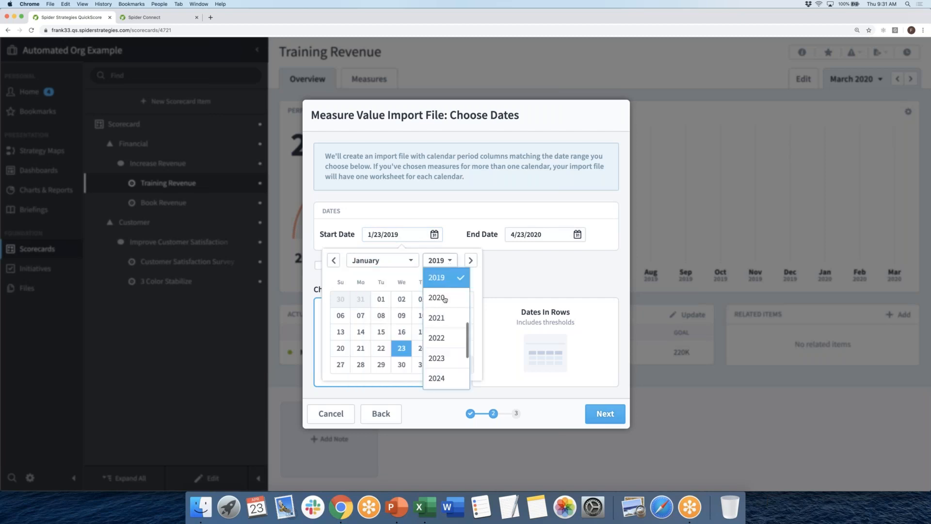
left_click(438, 297)
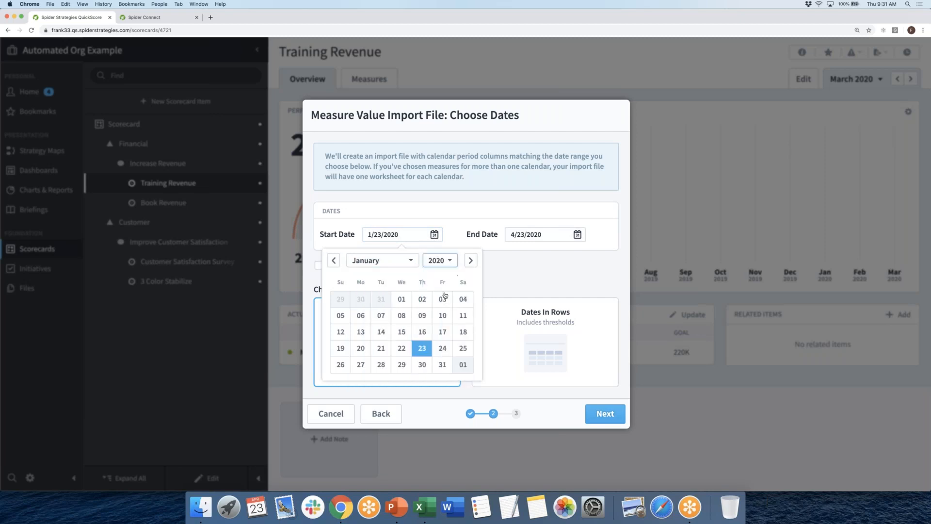
left_click(402, 301)
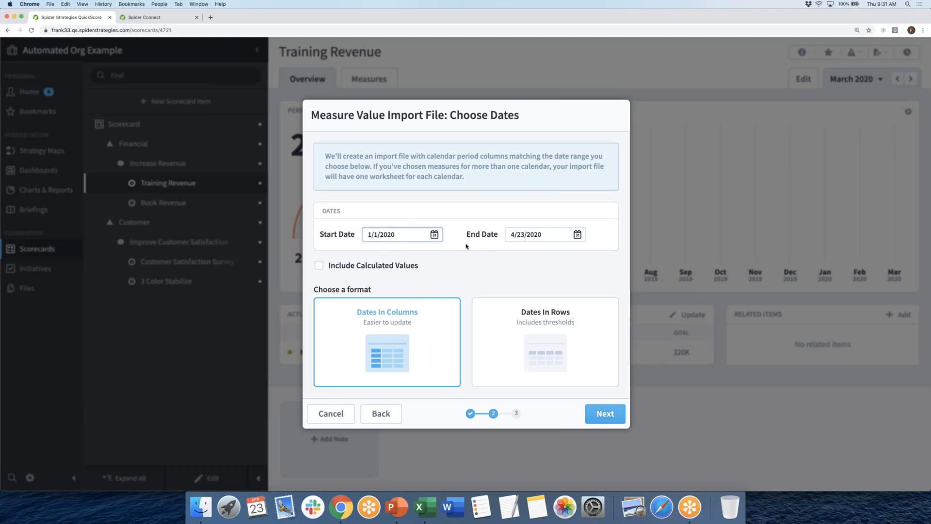
Set the import file's end date to 3/1/2020
left_click(523, 236)
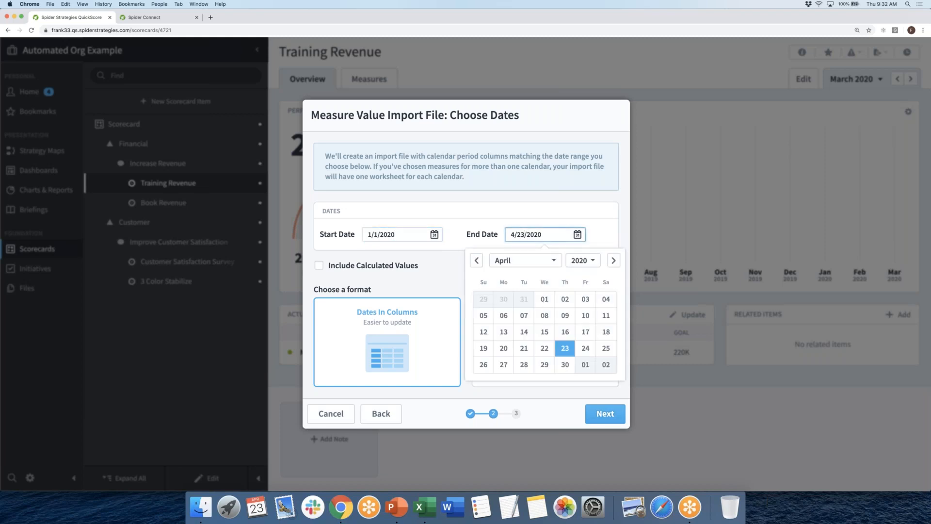
left_click_drag(510, 237, 523, 240)
type("3/1")
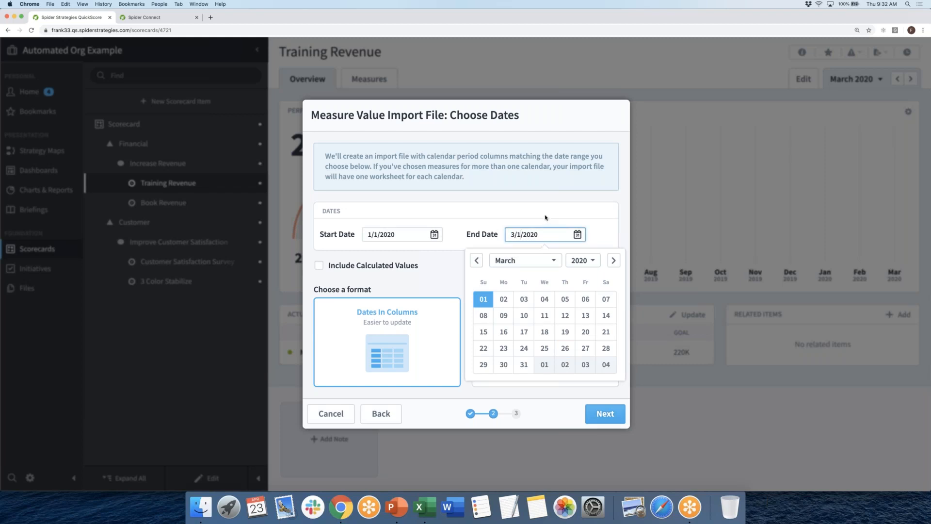
left_click(546, 218)
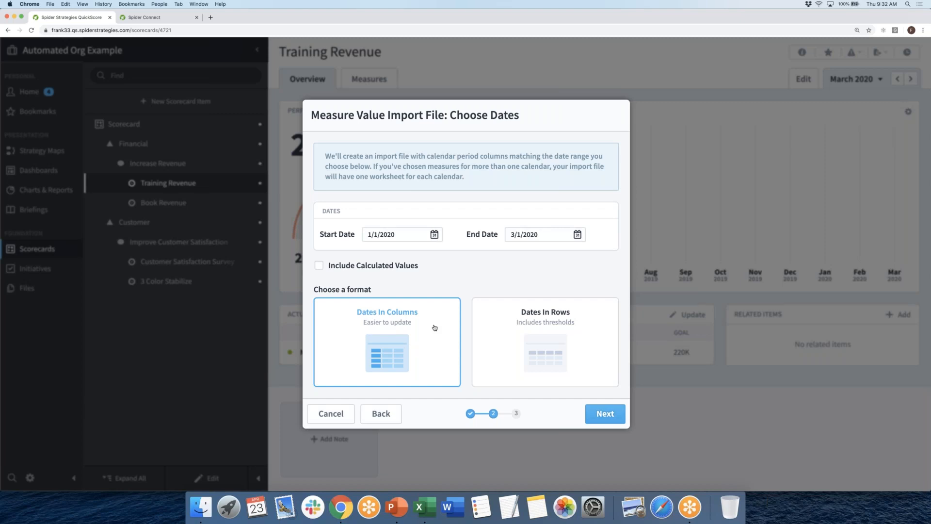
Choose the Dates In Rows format for the measure value import file and download it for viewing in Excel
left_click(560, 327)
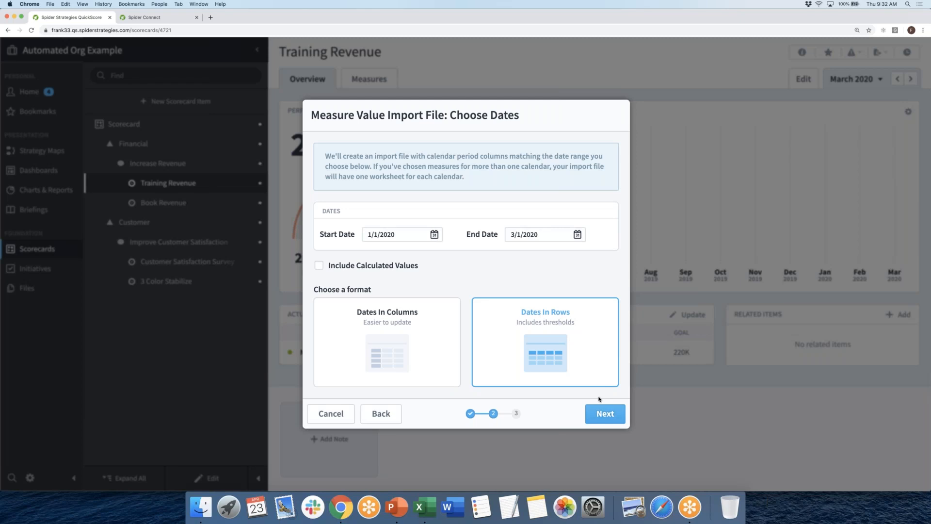
left_click(605, 413)
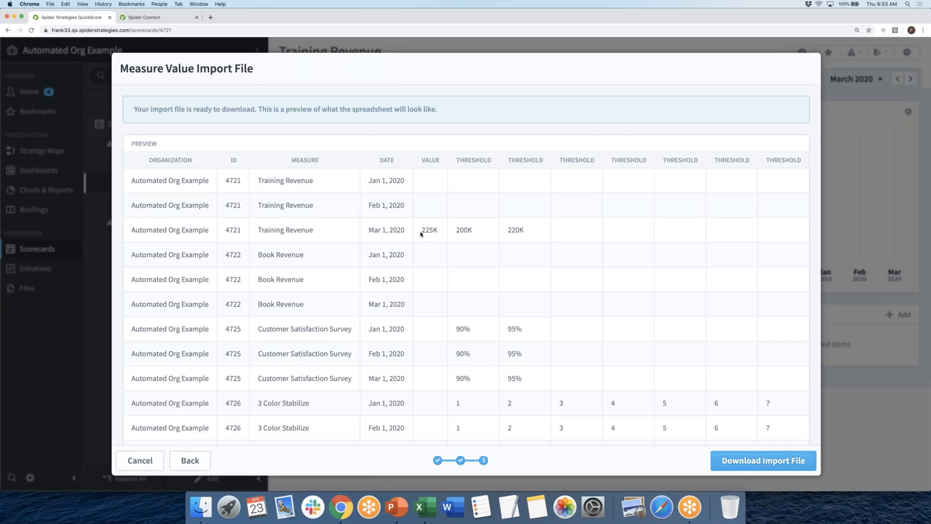
scroll(429, 234, "down", 2)
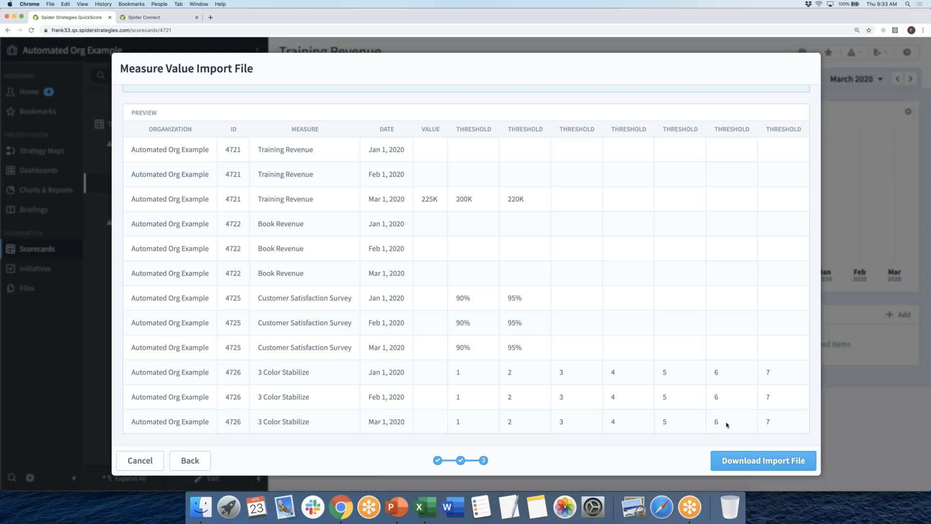
left_click(769, 463)
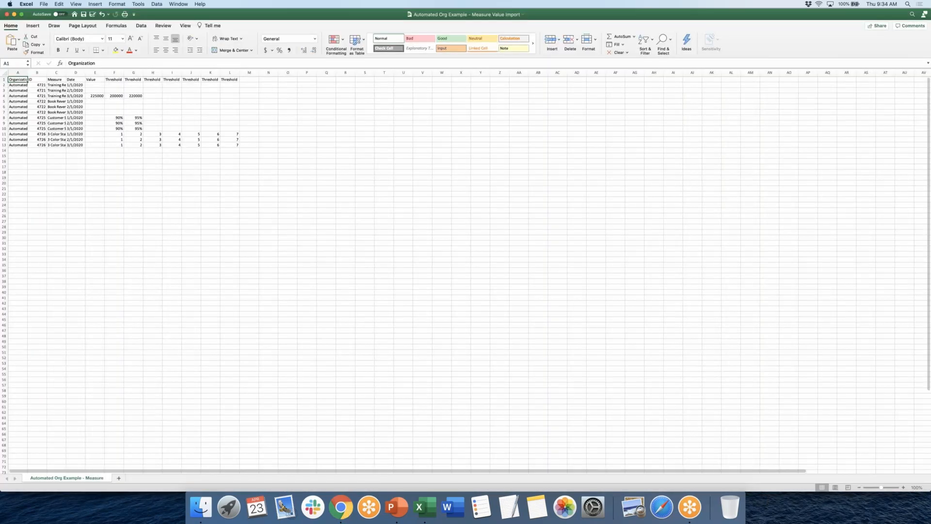
Fit all column widths of the Automated Org Example measure value sheet to their contents
left_click_drag(882, 489, 884, 489)
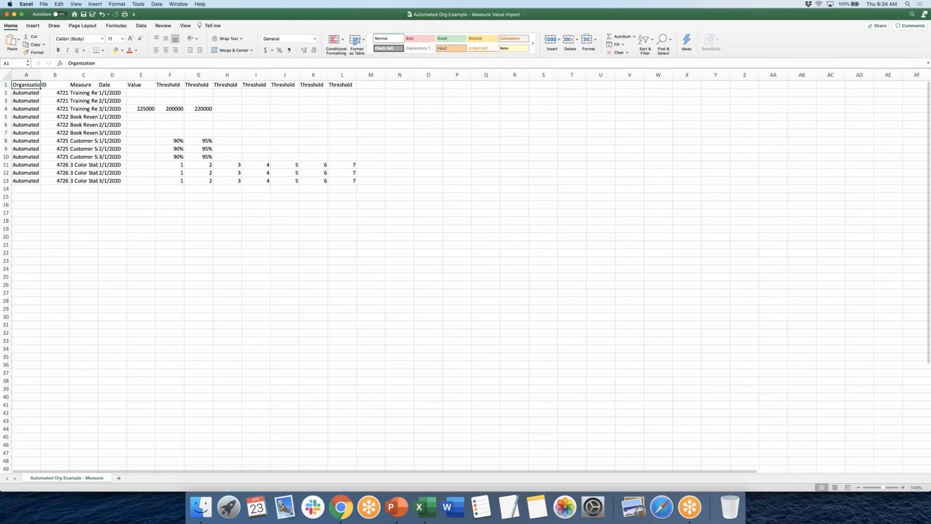
left_click(6, 75)
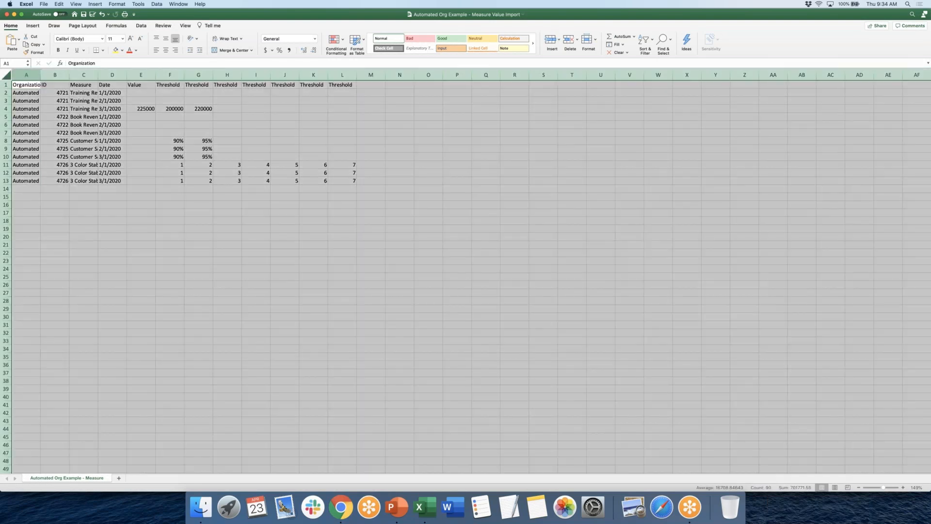
double_click(41, 75)
left_click(43, 85)
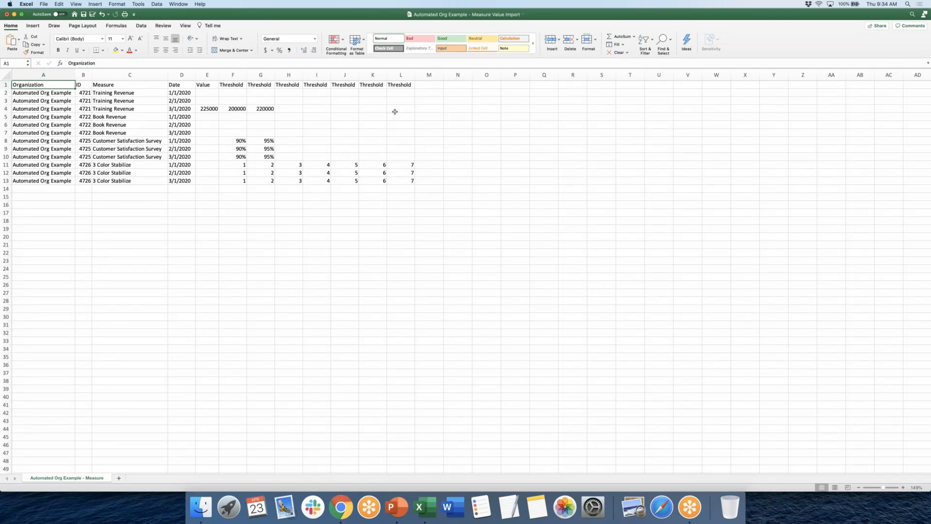
left_click(716, 75)
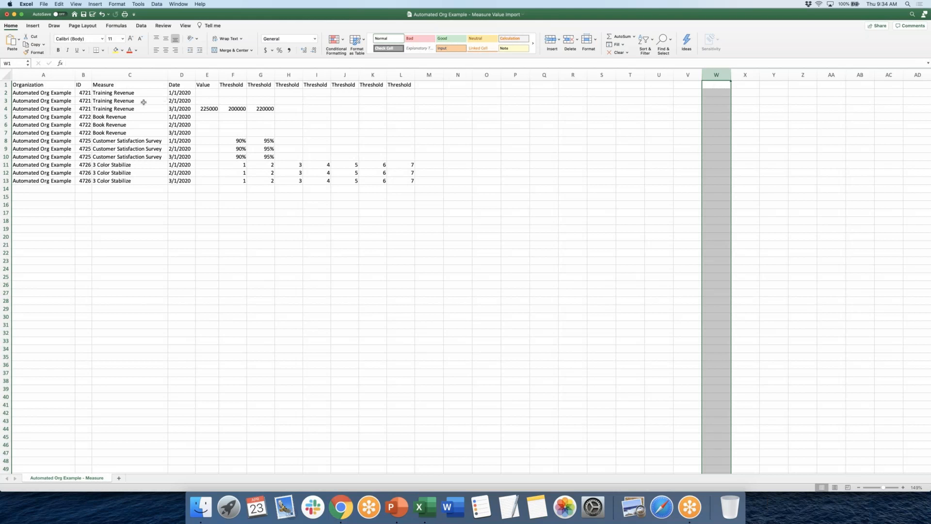
Examine the threshold, organization, ID and measure columns and the Training Revenue rows of the measure value sheet
left_click(401, 75)
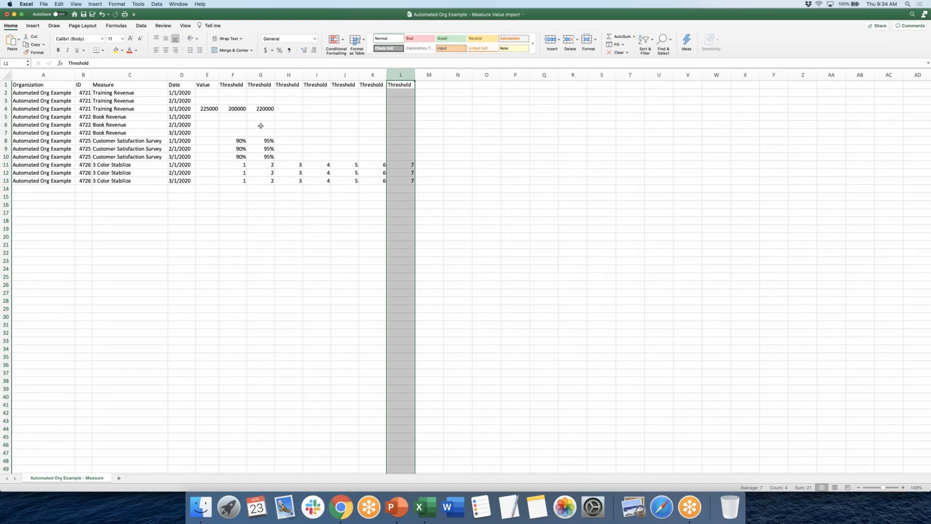
left_click_drag(4, 108, 5, 93)
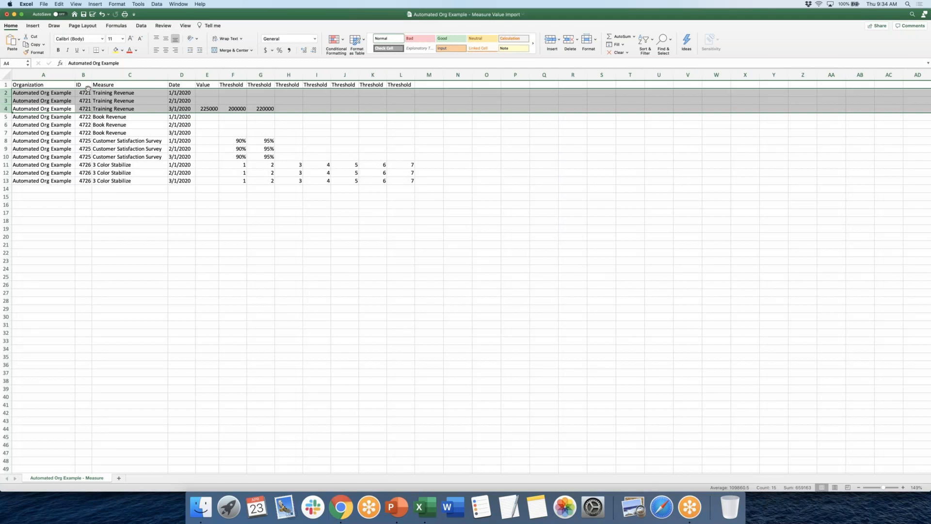
left_click(48, 75)
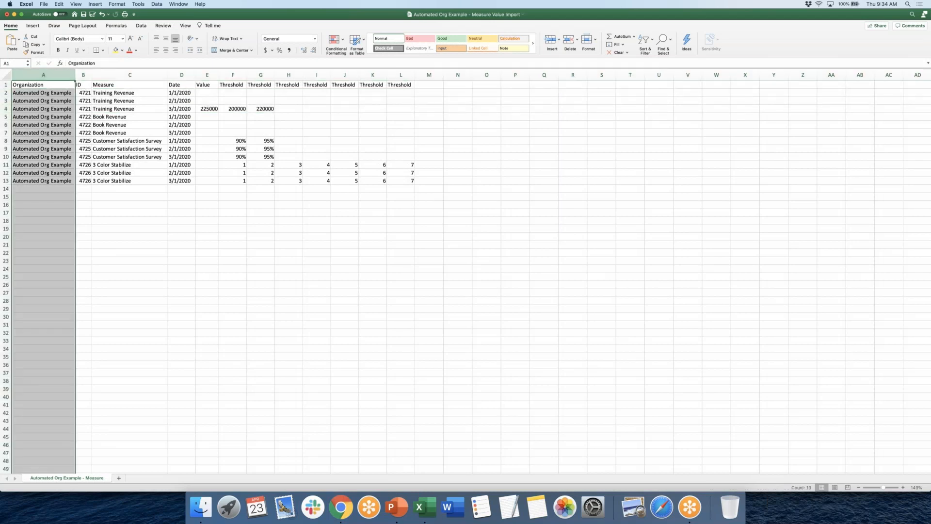
left_click(83, 74)
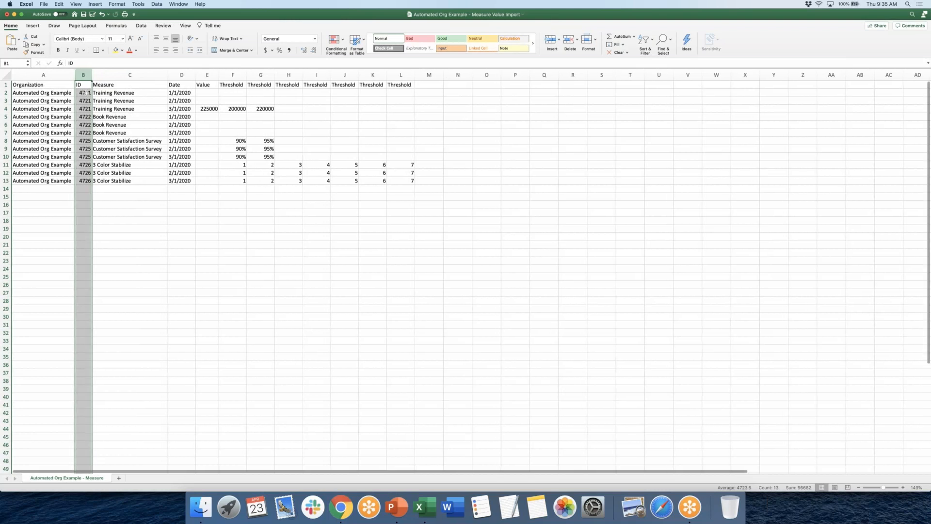
left_click(121, 94)
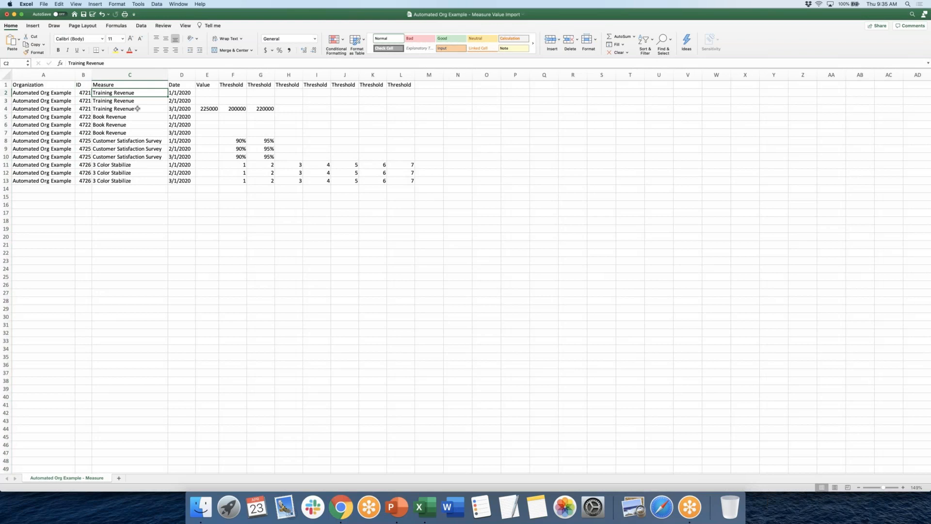
left_click(88, 94)
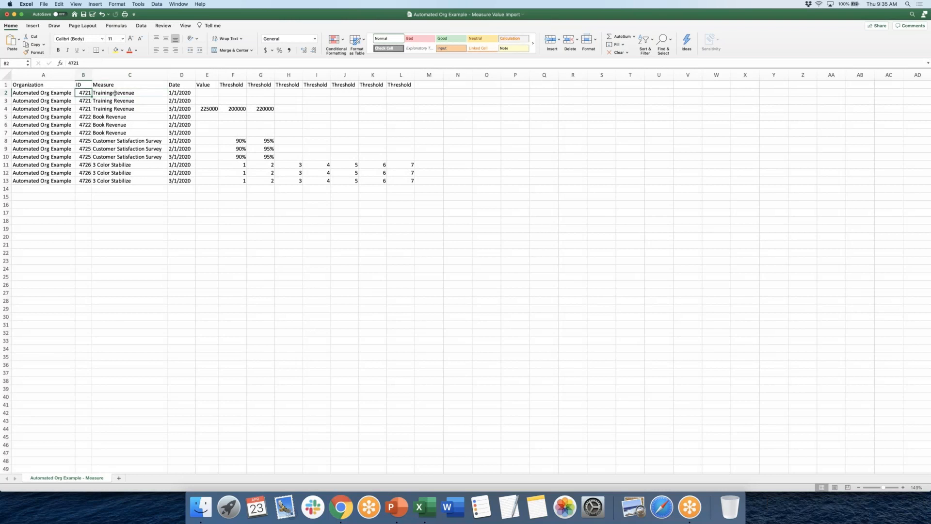
left_click(46, 94)
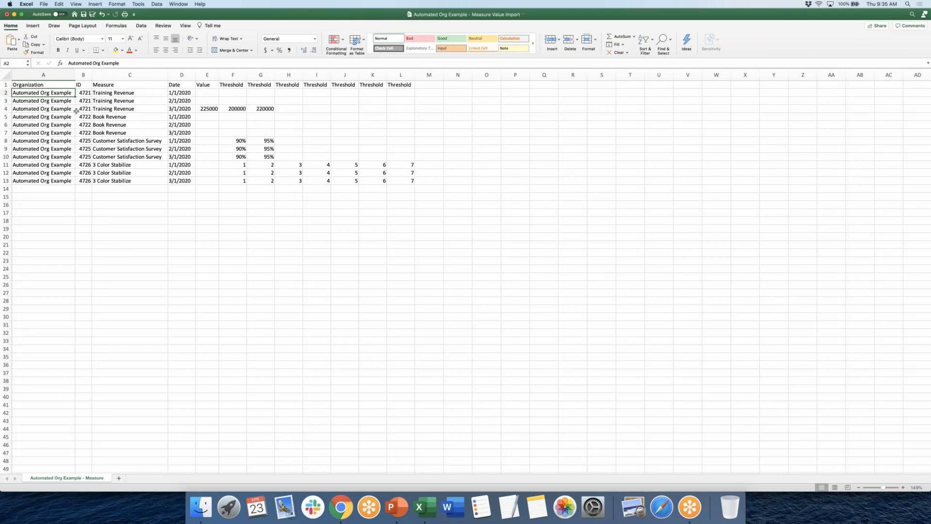
left_click(127, 92)
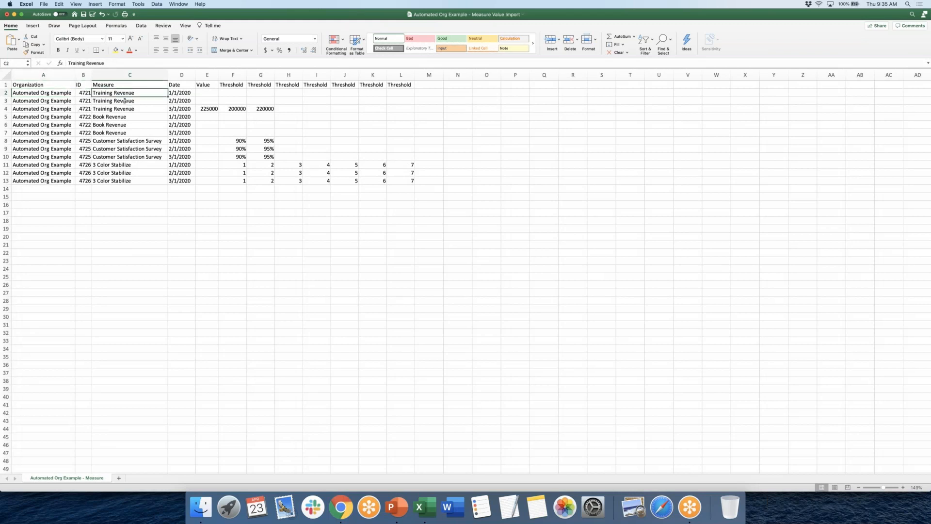
left_click(85, 94)
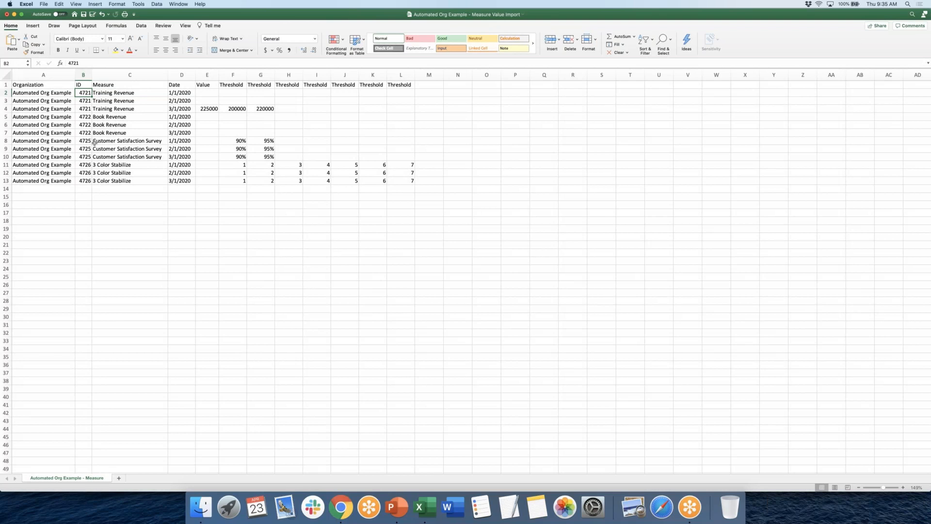
Copy the 3/1/2020 Training Revenue value and thresholds into the 1/1/2020 and 2/1/2020 rows, cells E2:G3
left_click(207, 108)
left_click_drag(251, 109, 270, 109)
right_click(271, 109)
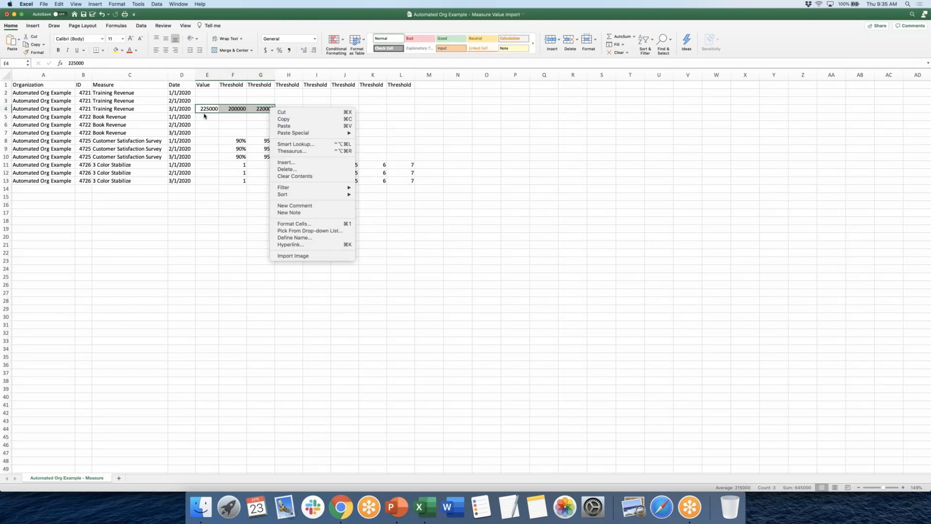
left_click(286, 119)
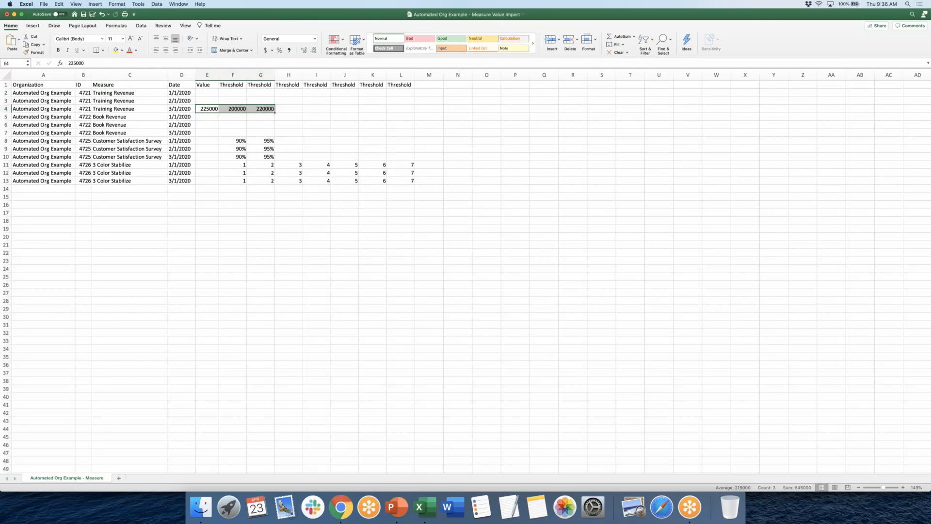
left_click_drag(207, 93, 262, 100)
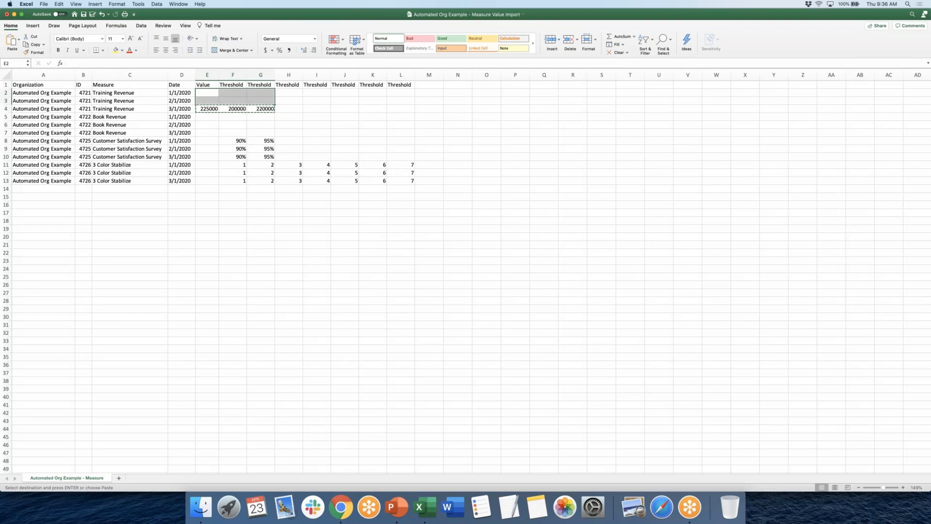
right_click(264, 94)
left_click(273, 111)
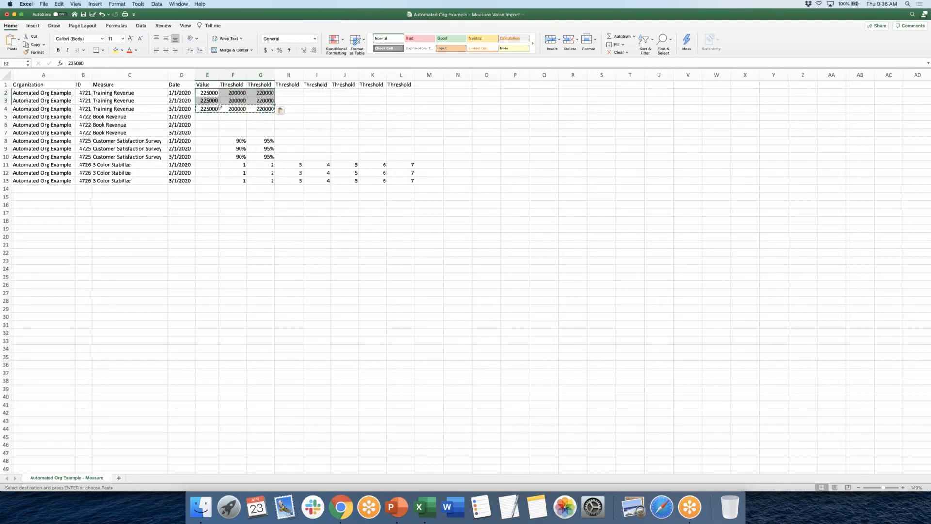
left_click(35, 86)
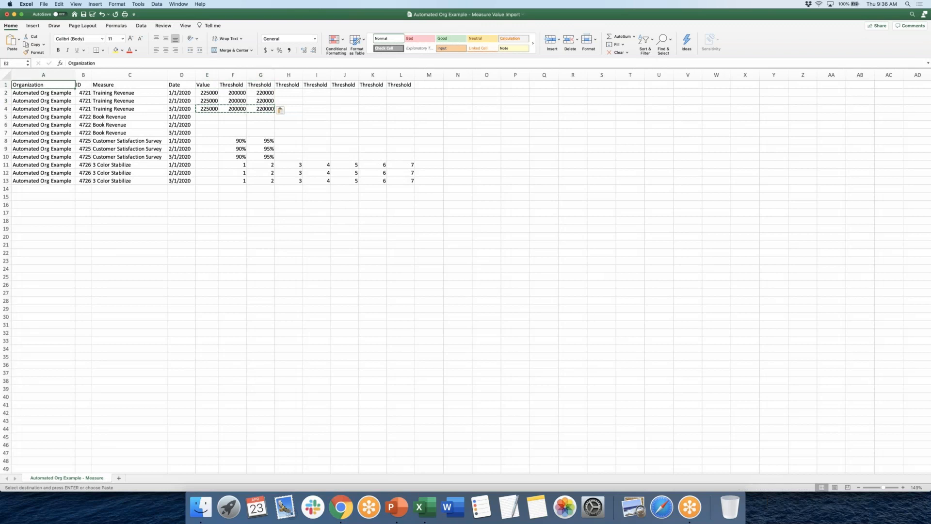
key("Escape")
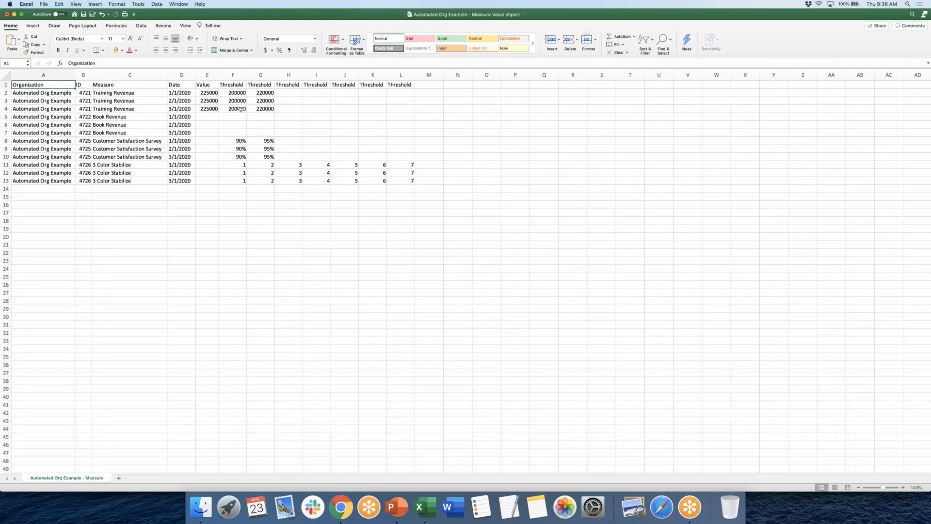
Check the Training Revenue threshold cells and save the measure value import workbook
left_click_drag(260, 110, 241, 109)
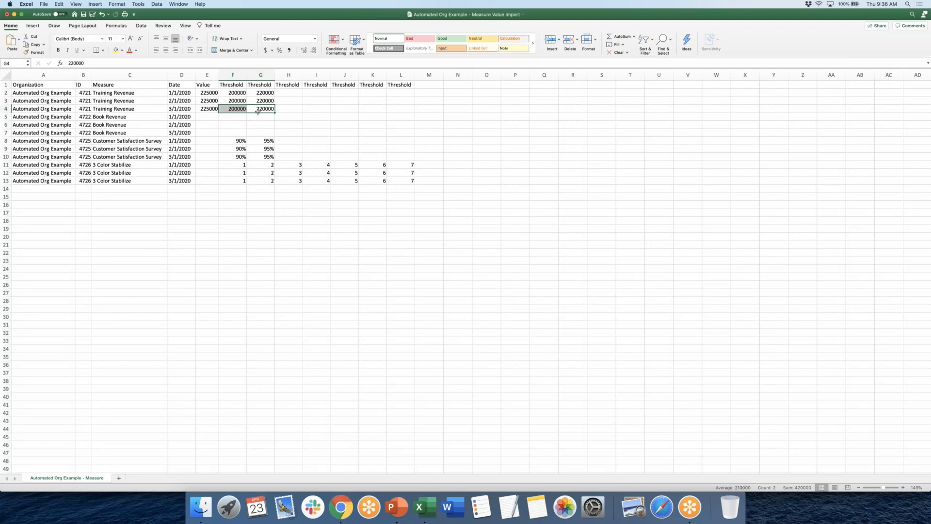
left_click(234, 93)
left_click(255, 94)
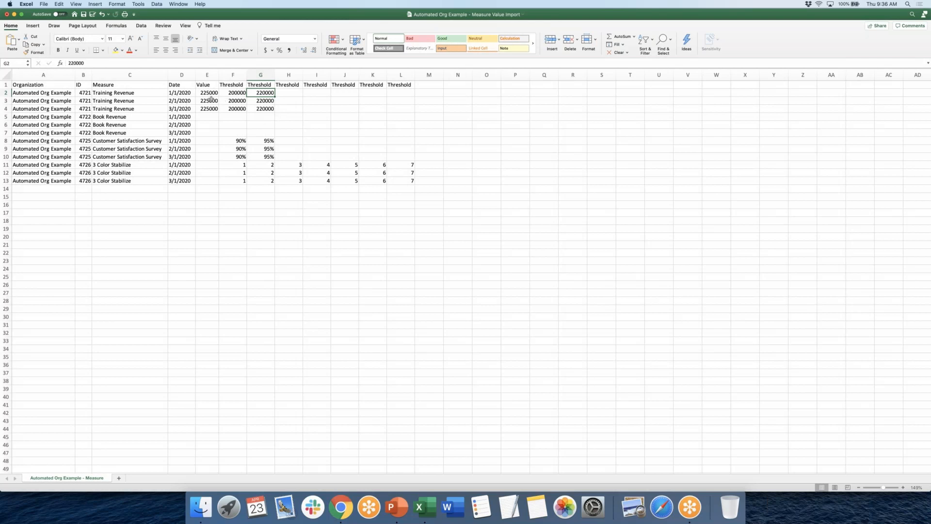
left_click(38, 84)
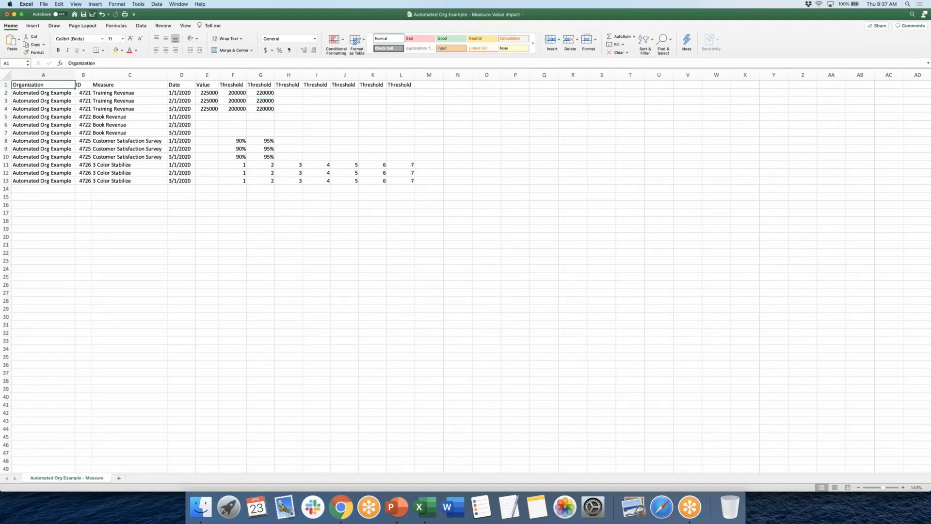
left_click(83, 15)
Switch to Spider Connect in Chrome and create a new import
left_click(341, 507)
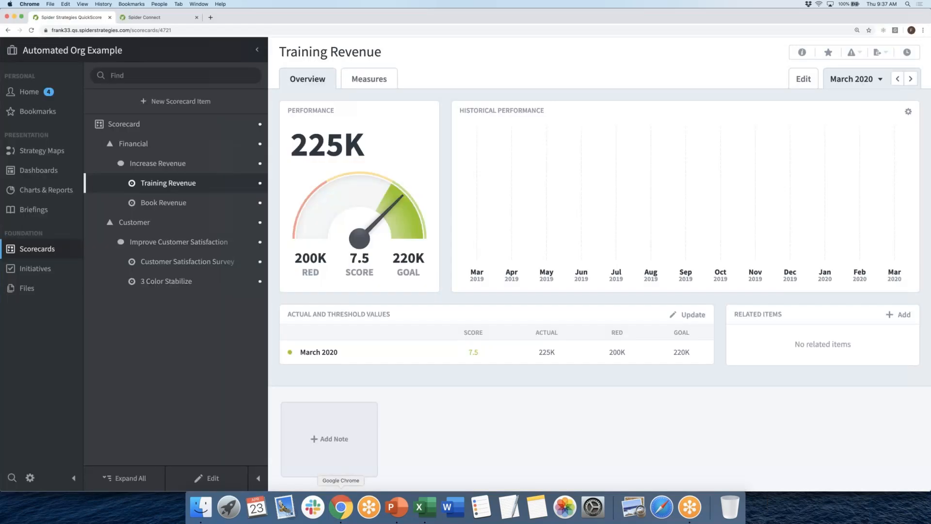
left_click(155, 19)
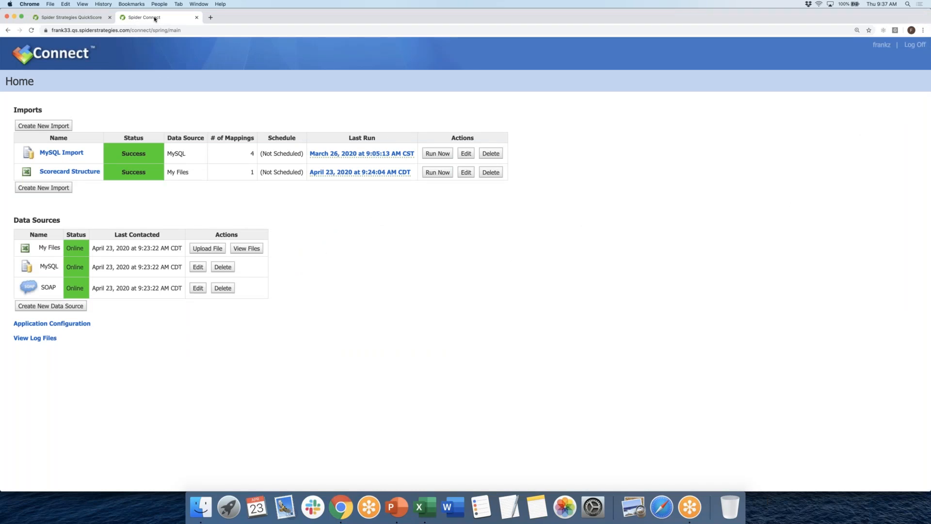
left_click(67, 127)
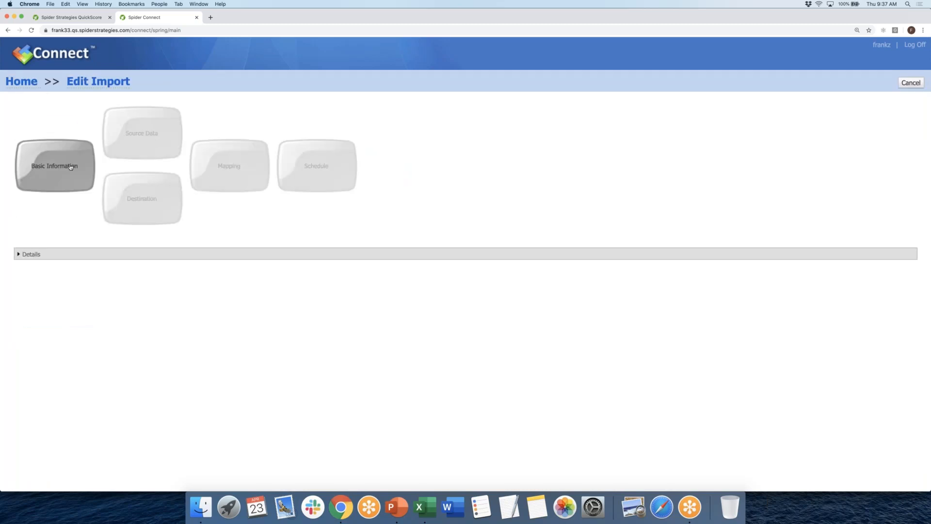
Name the import Dates in Rows and enable overwriting existing files with the same name in its basic information
left_click(70, 167)
left_click(216, 116)
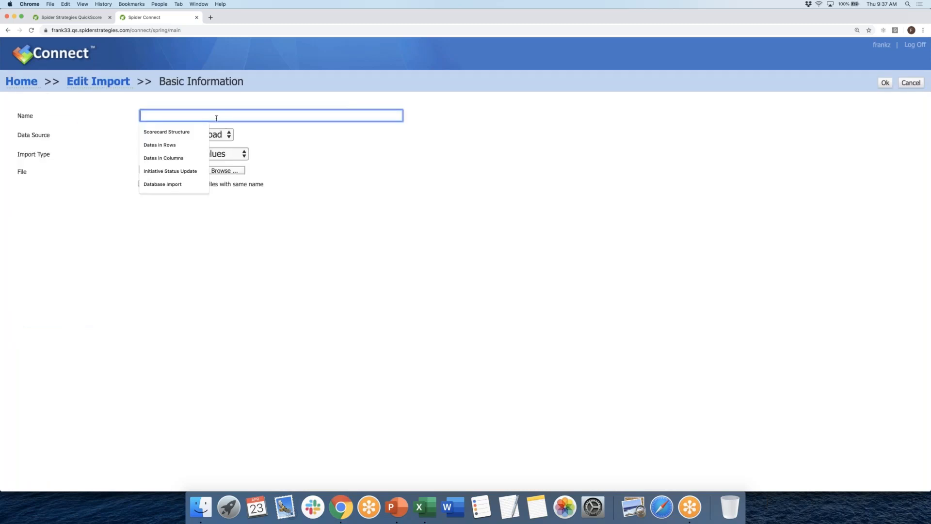
key("Down")
key("Down")
key("Return")
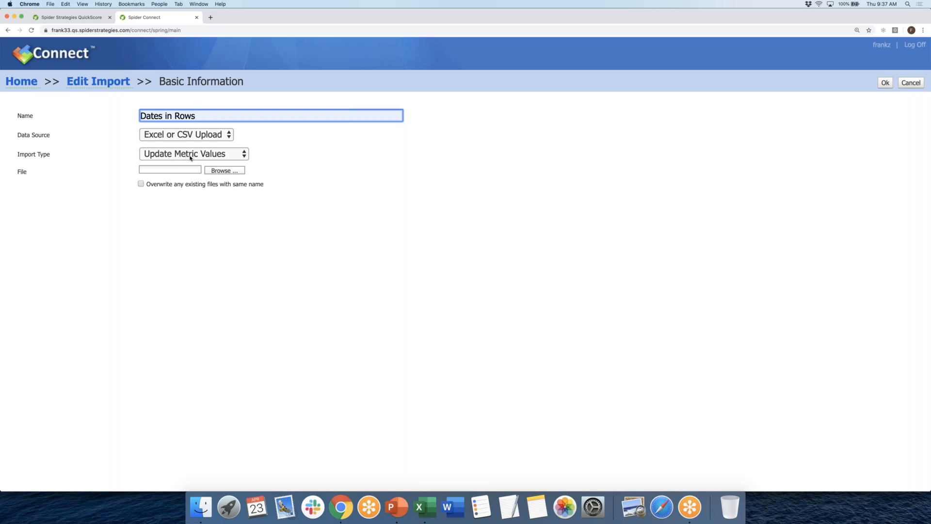
left_click(141, 184)
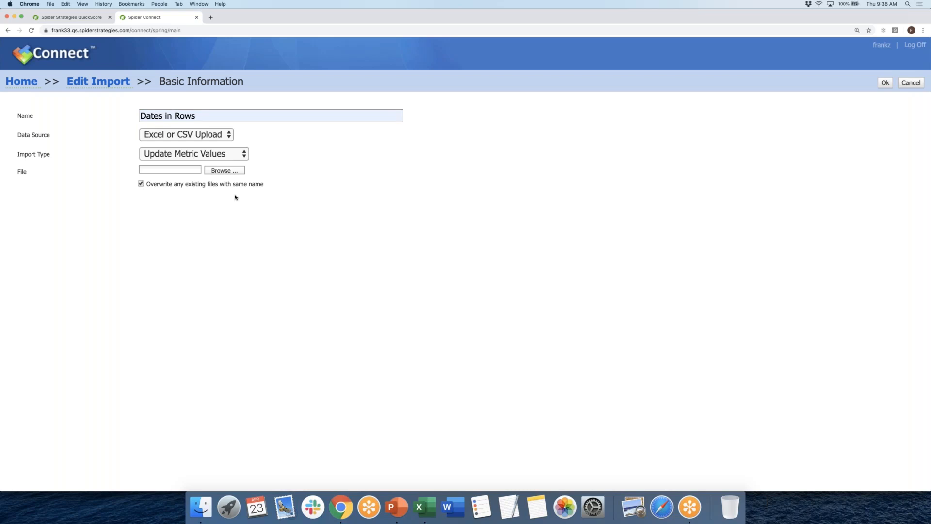
Use Automated Org Example - Measure Value Import.xlsx from Downloads as the import's file and open its source data settings
left_click(224, 171)
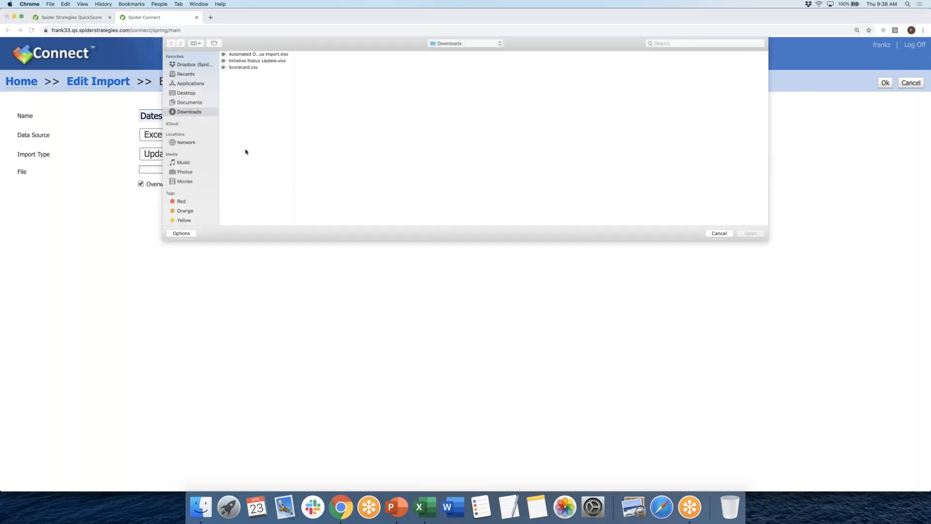
left_click_drag(291, 59, 310, 62)
left_click(297, 55)
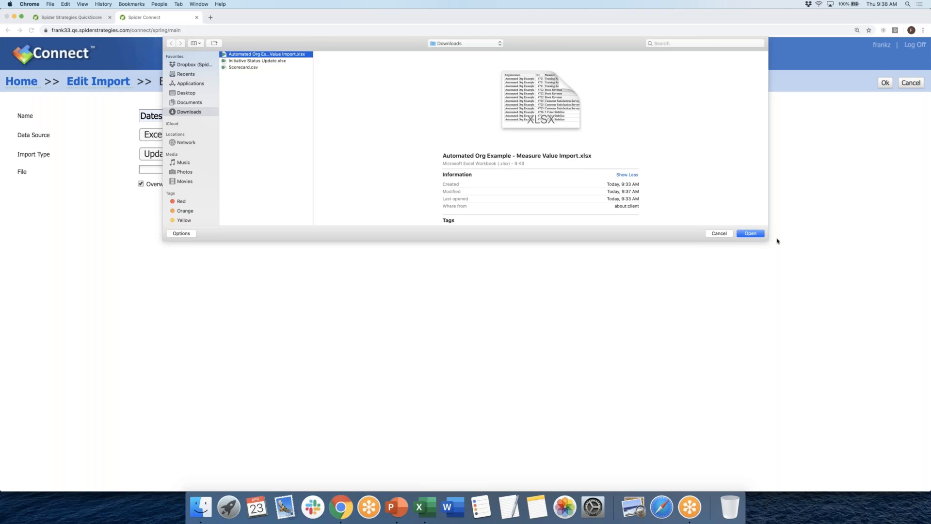
left_click(759, 236)
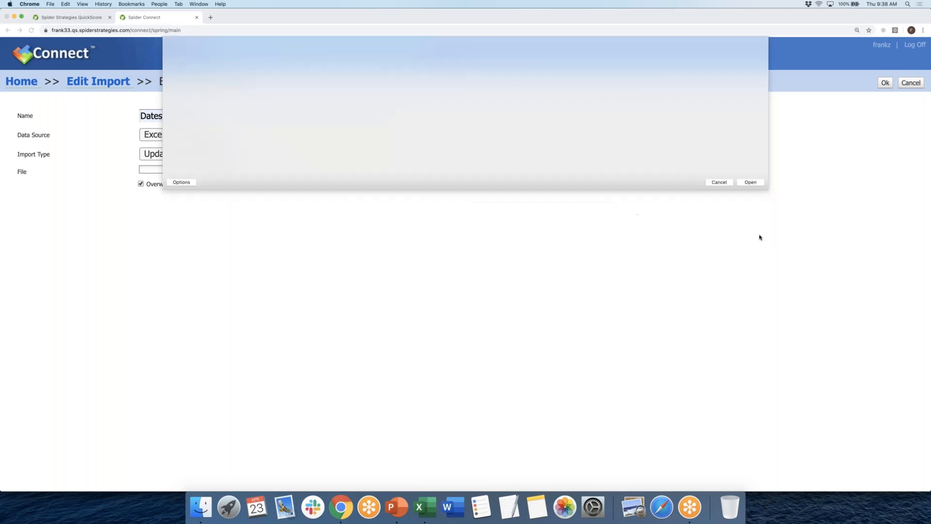
left_click(884, 84)
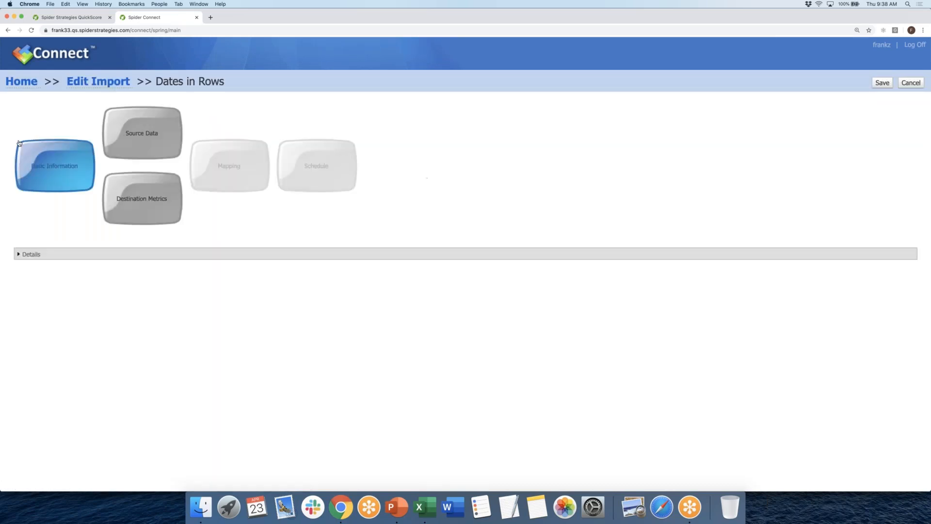
left_click(134, 135)
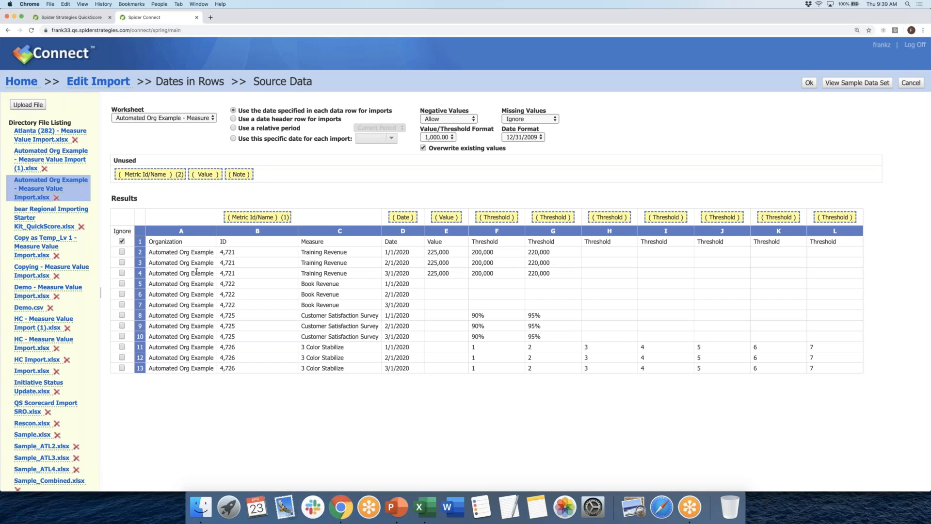
Try assigning Metric Id/Name markers 1, 2 and 3 to the Organization, ID and Measure columns, and restore the single marker on ID
left_click_drag(247, 218, 179, 218)
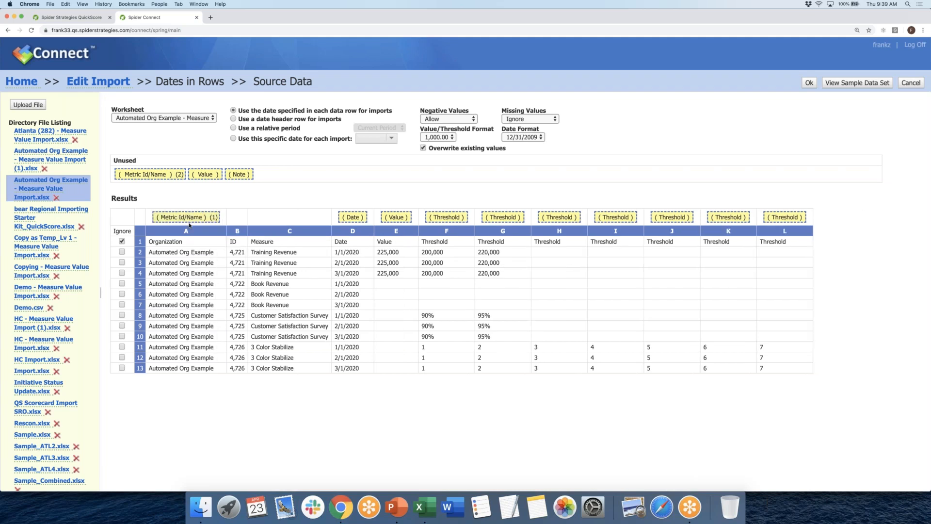
left_click_drag(160, 174, 237, 219)
left_click_drag(160, 173, 331, 218)
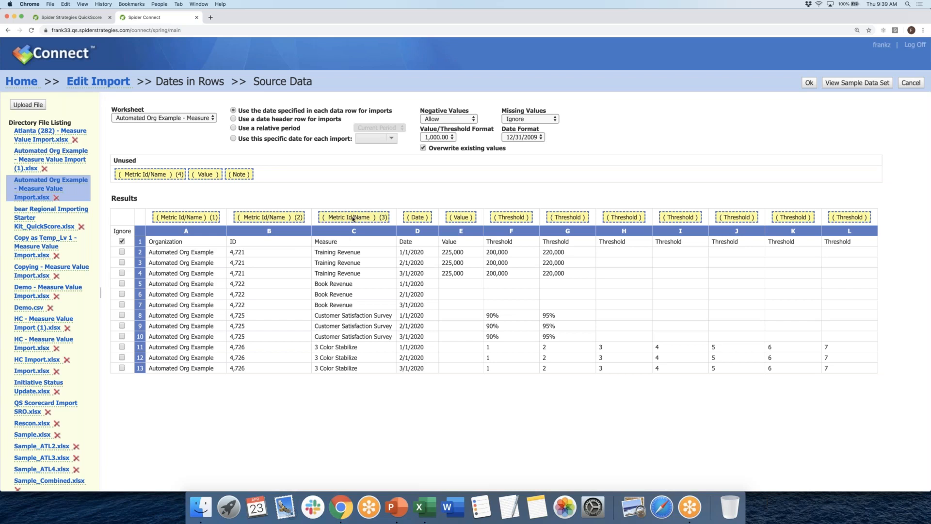
left_click_drag(340, 219, 298, 178)
left_click_drag(269, 218, 285, 176)
left_click_drag(200, 219, 291, 248)
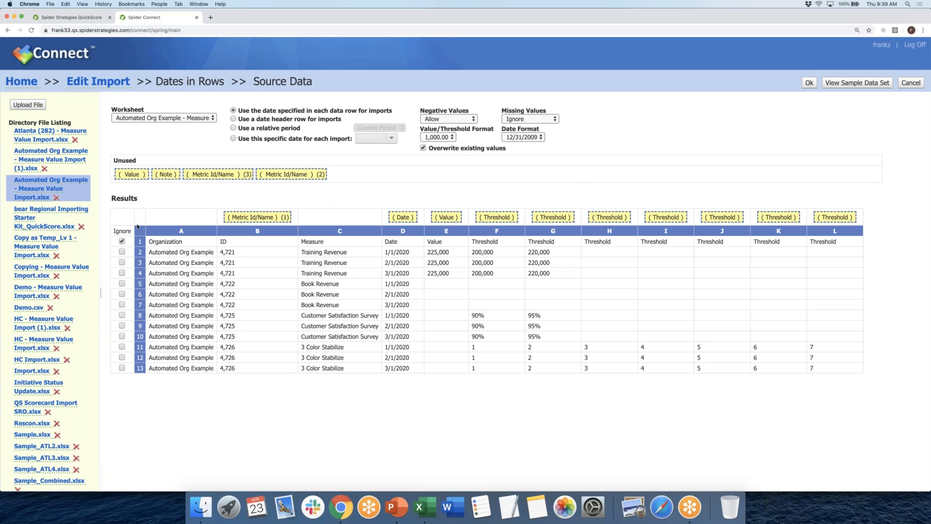
Accept the source data settings and expand the Financial measures of Webinar > Importing > Automated Org Example in the destination metrics
left_click(809, 88)
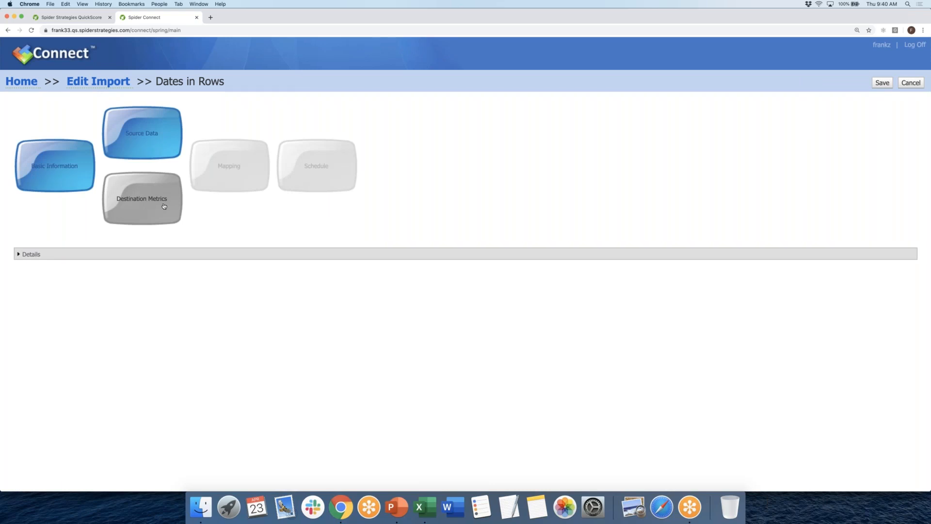
left_click(163, 206)
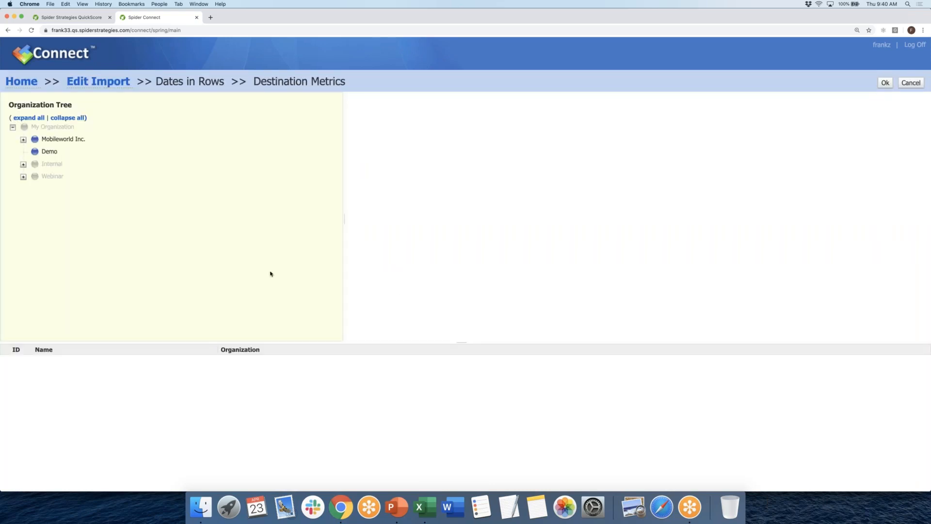
left_click(23, 177)
left_click(33, 239)
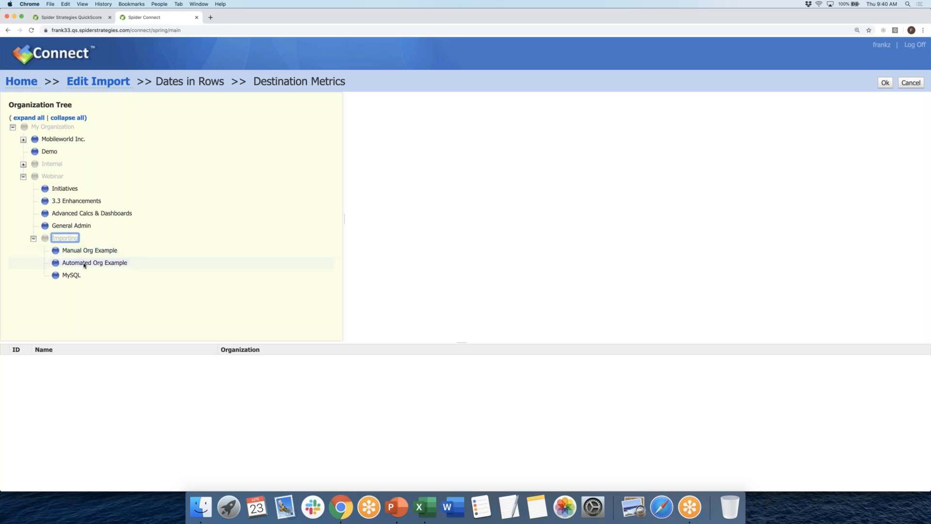
left_click(84, 264)
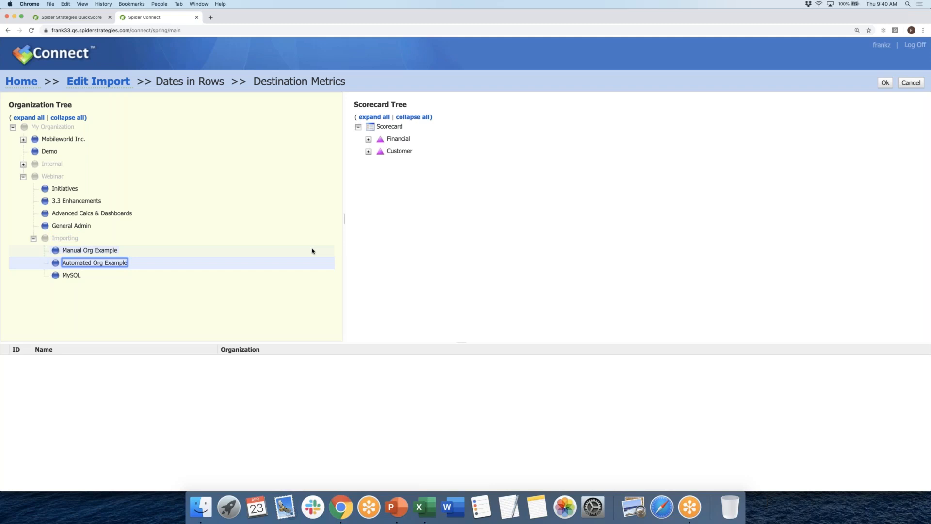
left_click(369, 139)
left_click(379, 151)
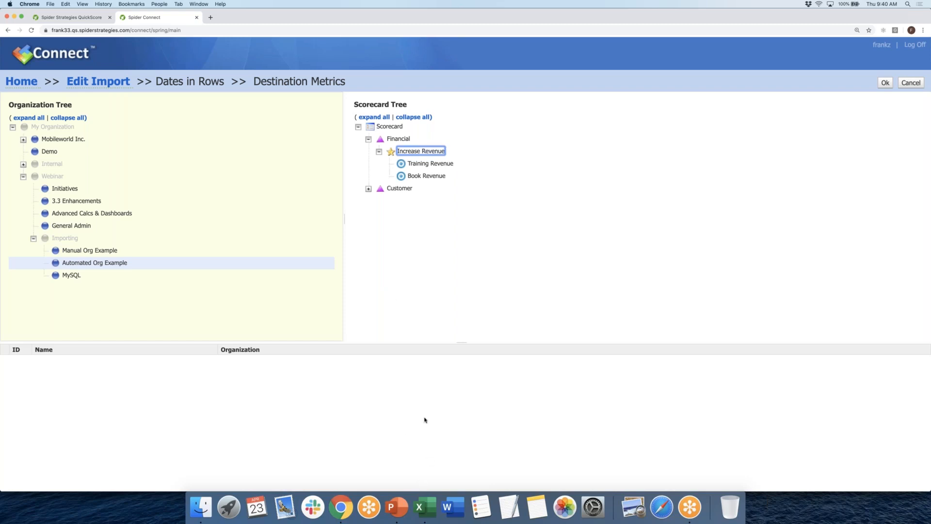
Switch to Excel to review the Training Revenue values and thresholds for the first two dates, and return to Spider Connect in Chrome
left_click(423, 507)
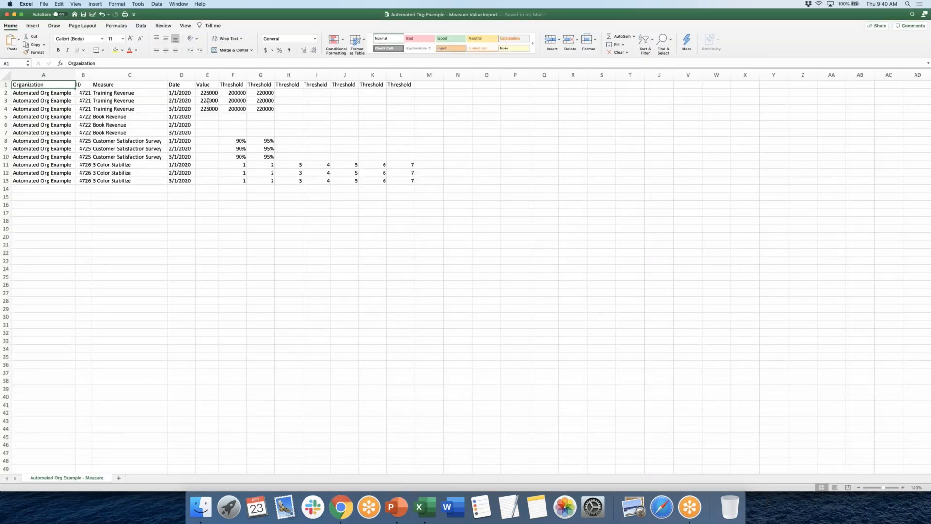
left_click_drag(209, 101, 261, 93)
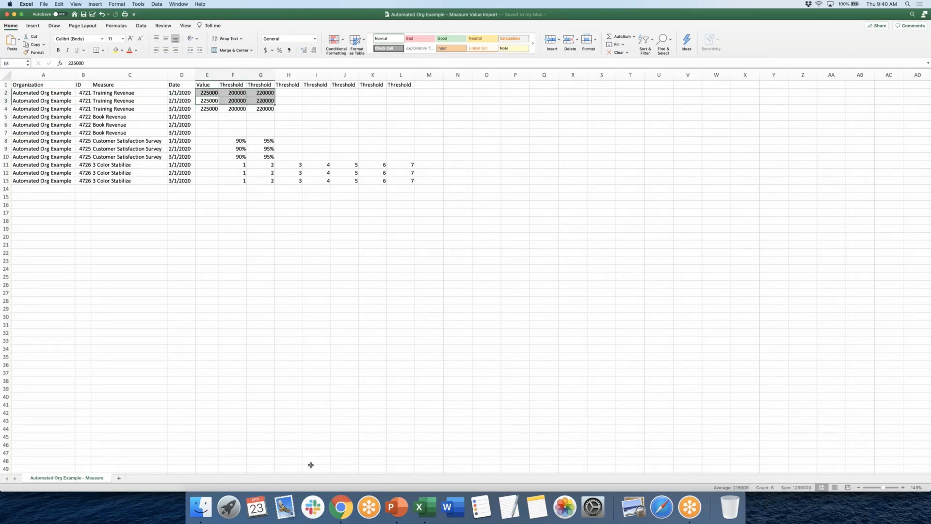
left_click(341, 507)
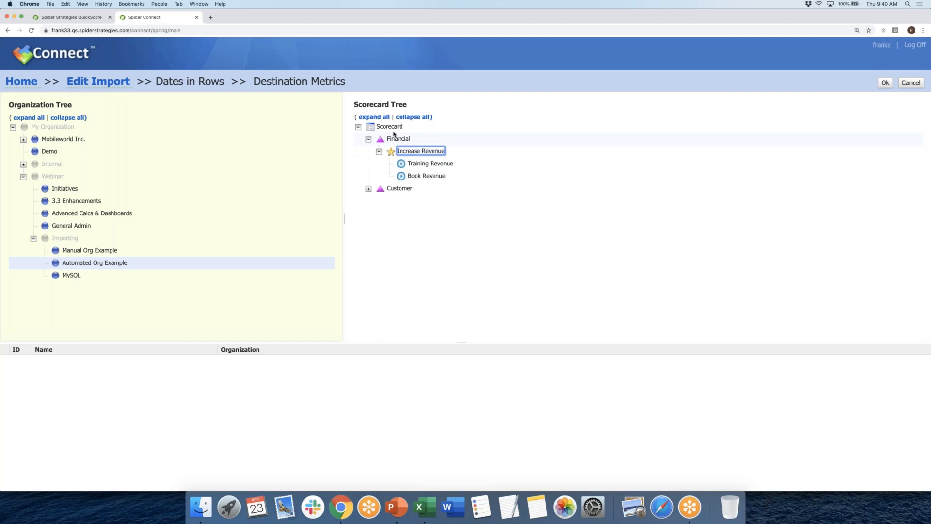
Add all Financial and Customer measures of the Automated Org Example scorecard as destination metrics and accept the selection
left_click(368, 139)
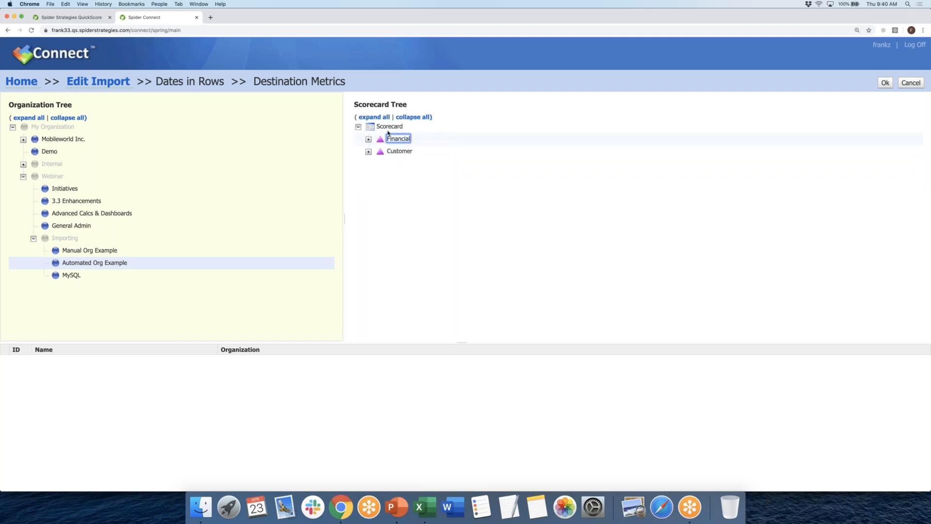
left_click(368, 139)
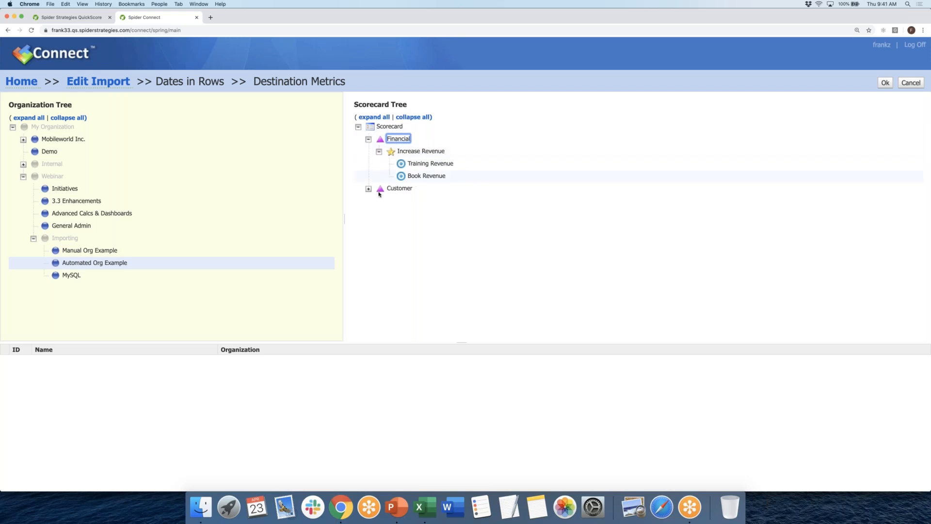
left_click(368, 188)
left_click(379, 201)
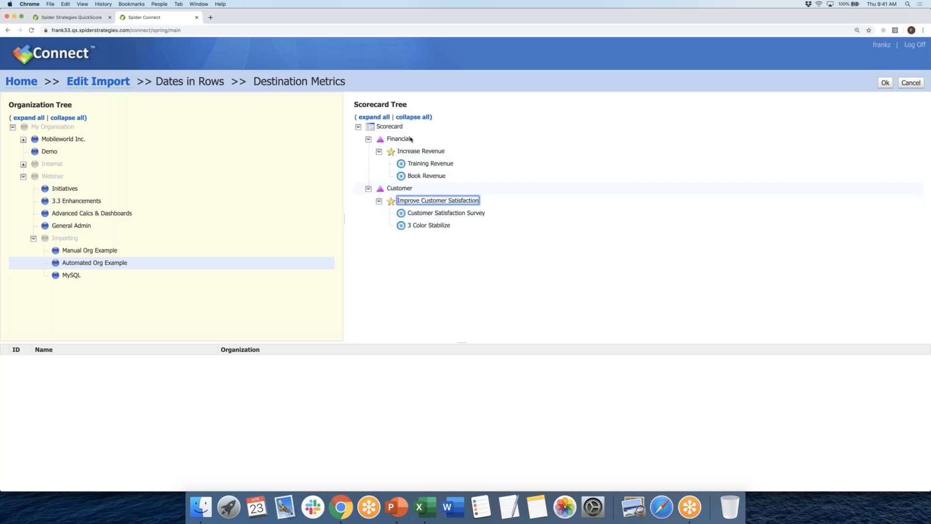
left_click(390, 126)
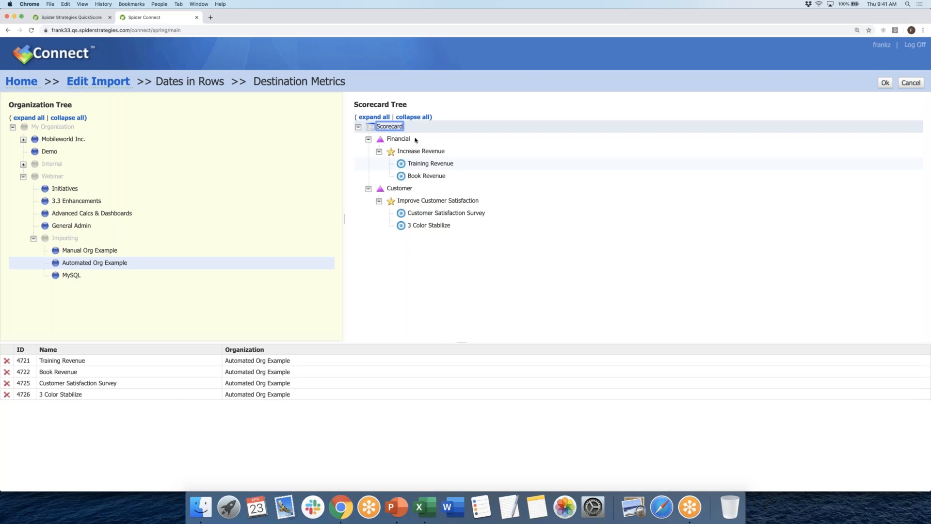
left_click(391, 127)
left_click(886, 83)
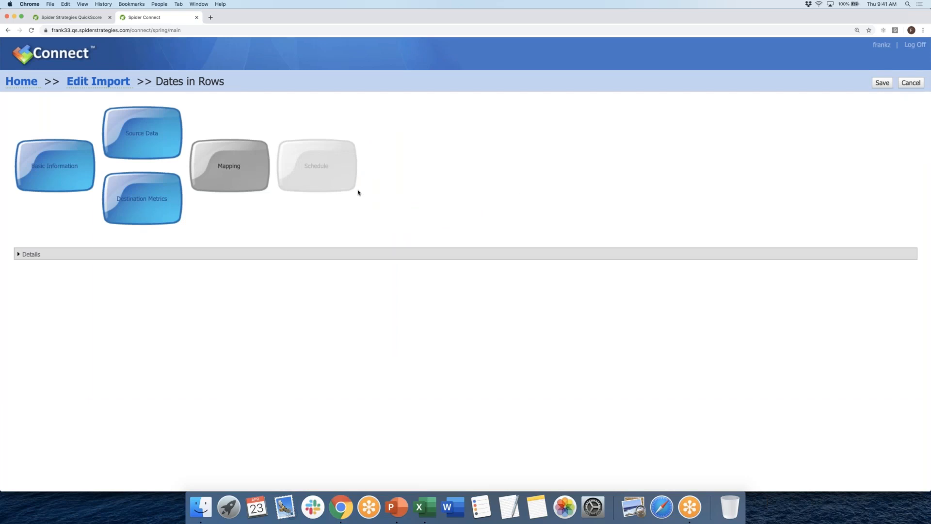
Accept the ID-based metric mapping for the Dates in Rows import, then save the import and run it
left_click(262, 173)
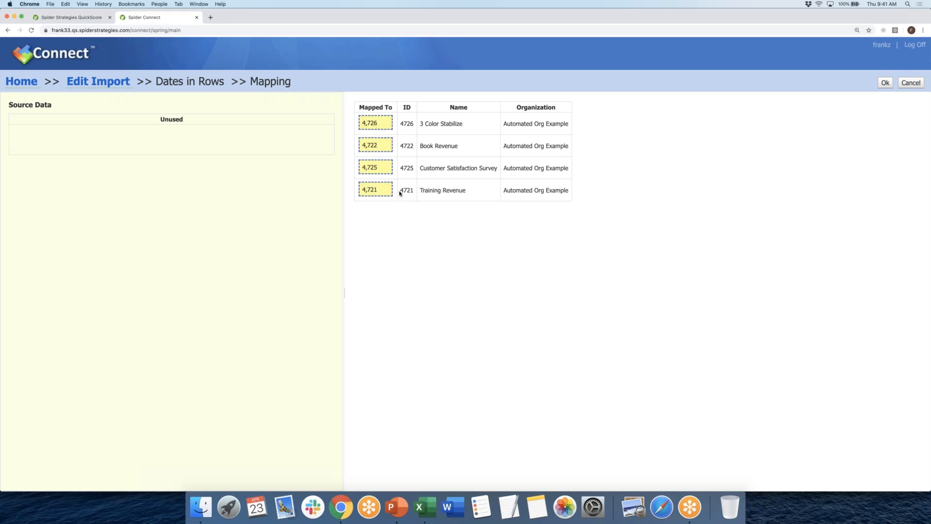
left_click(884, 83)
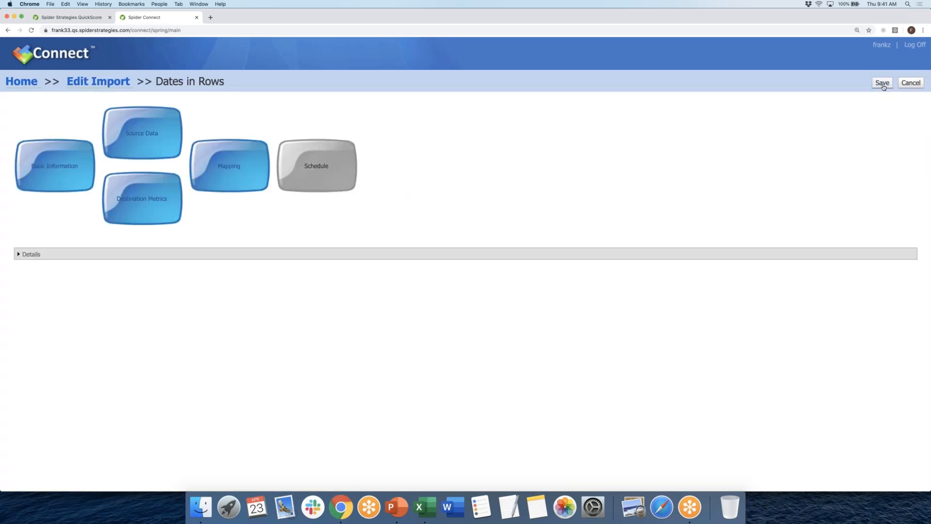
left_click(882, 83)
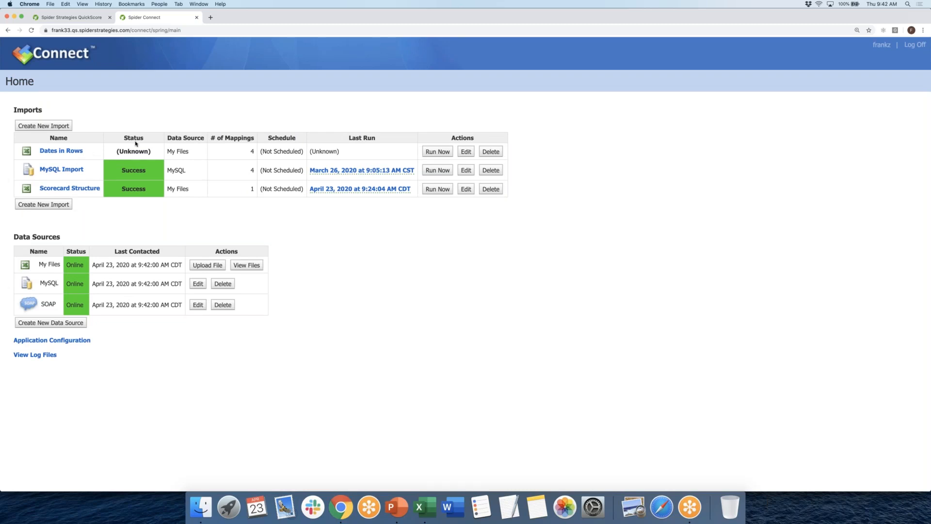
left_click(438, 152)
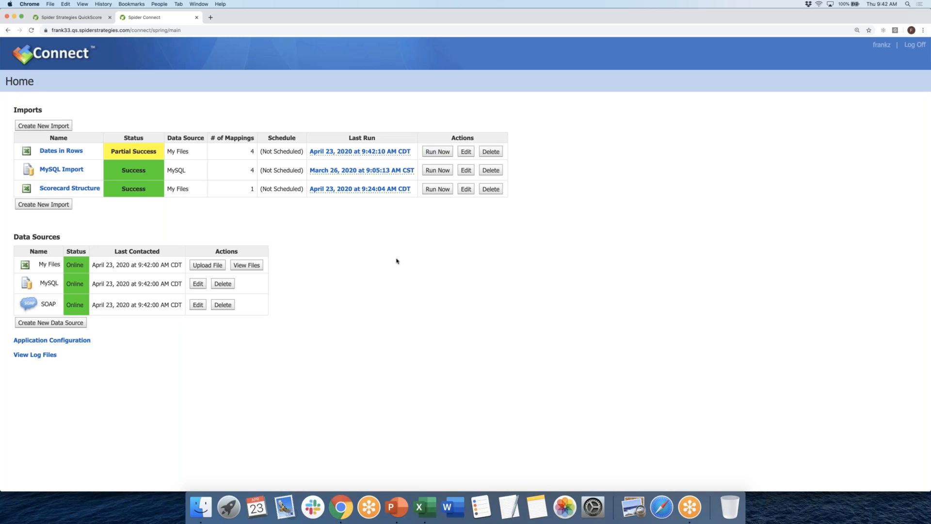
Review the Dates in Rows import log and check the Book Revenue rows in the Excel measure value file
left_click(153, 156)
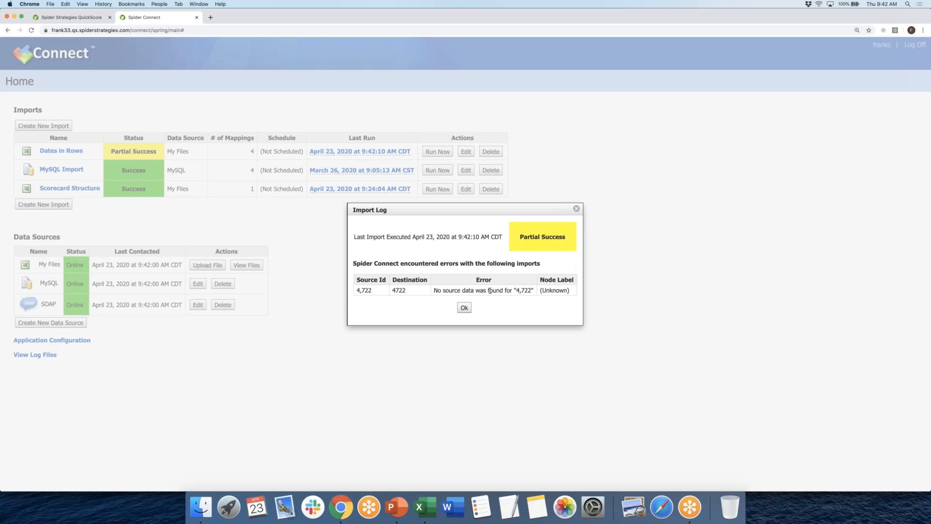
left_click(424, 506)
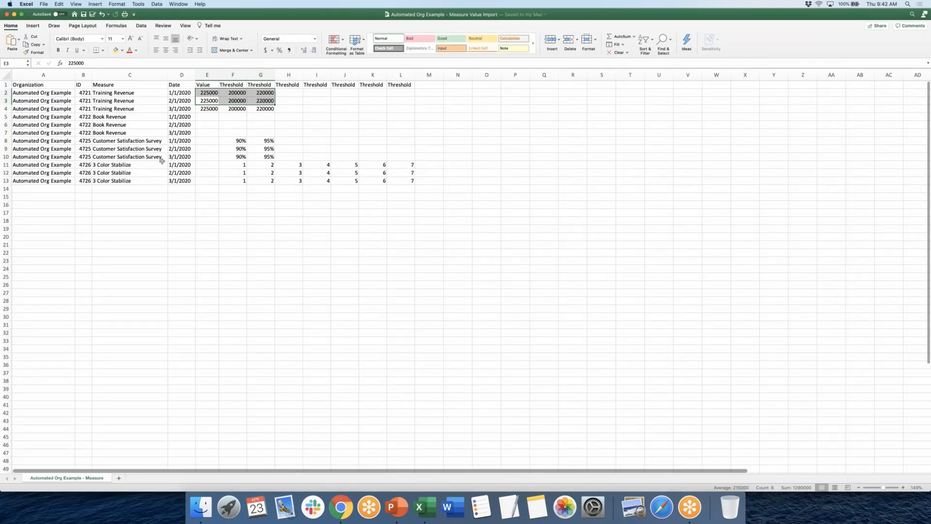
left_click_drag(7, 116, 7, 133)
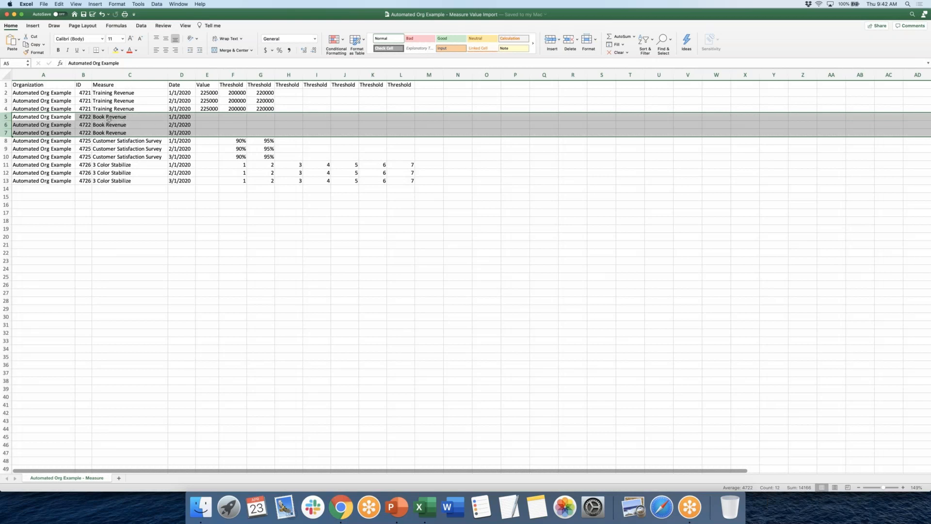
left_click(207, 118)
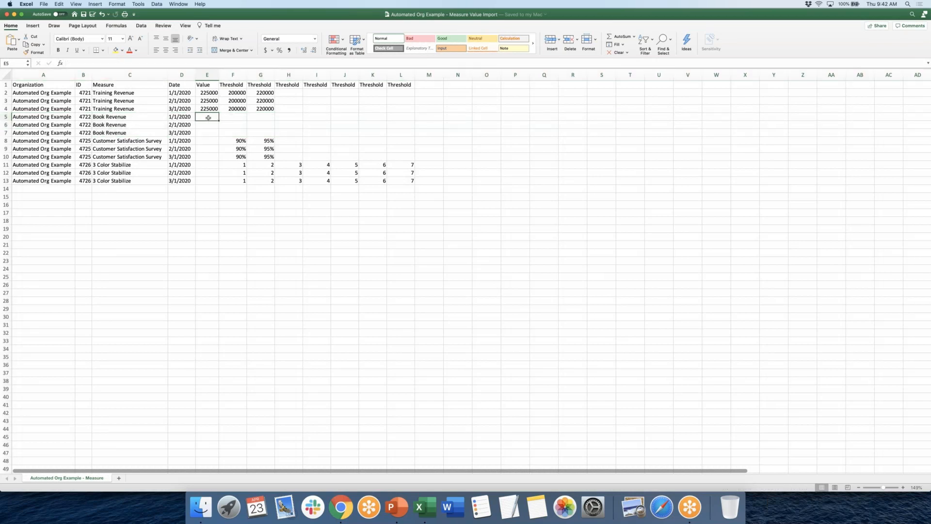
left_click(240, 119)
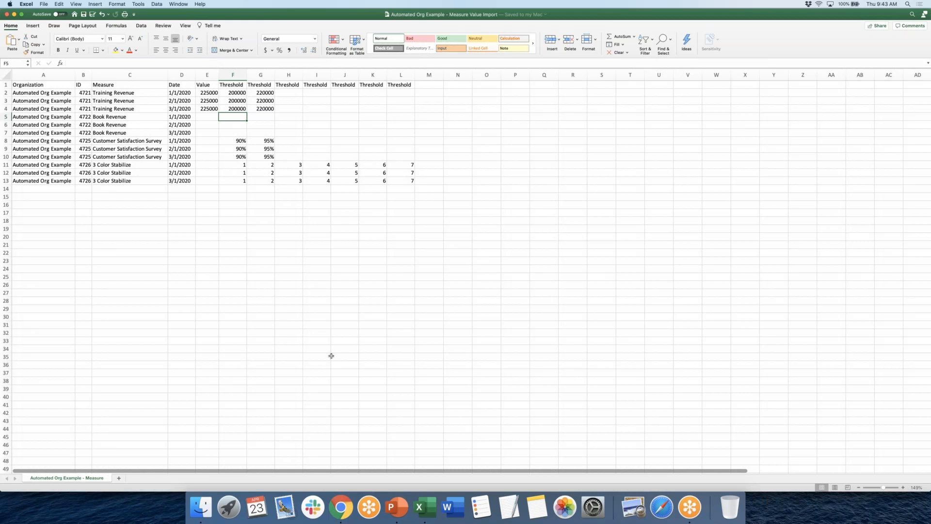
left_click(342, 508)
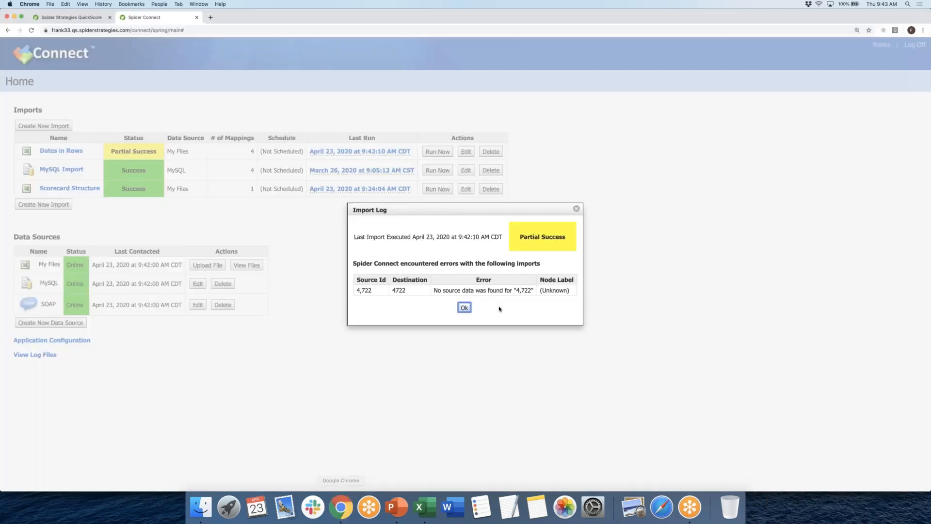
left_click(464, 309)
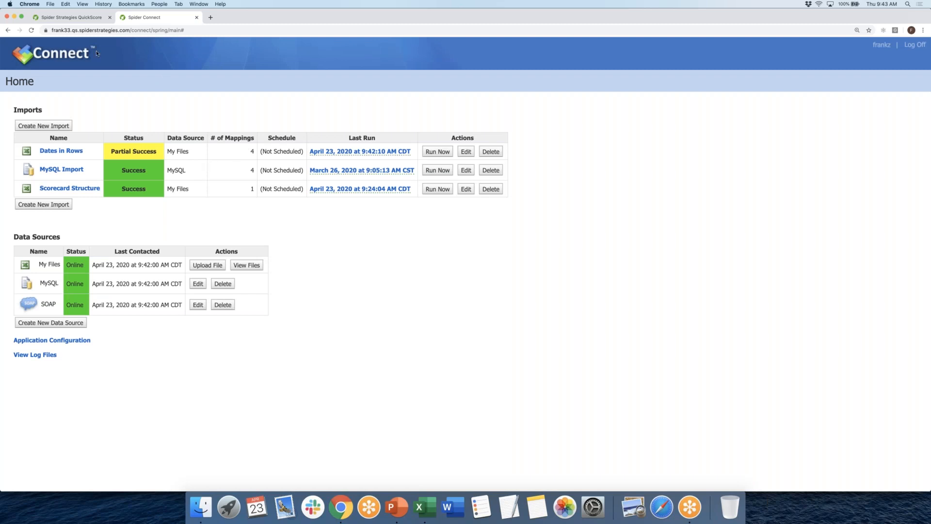
Reload the QuickScore scorecard and inspect the Customer Satisfaction Survey measure under the Customer perspective
left_click(86, 18)
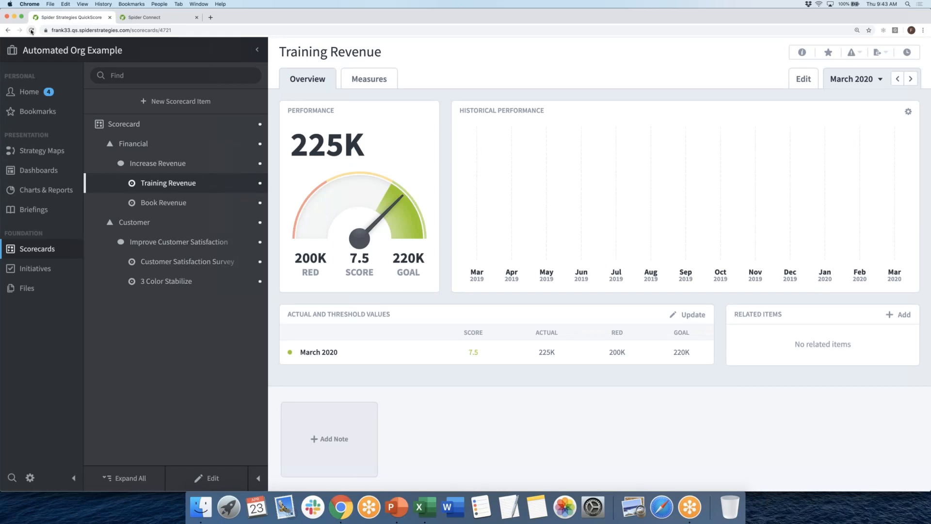
left_click(32, 31)
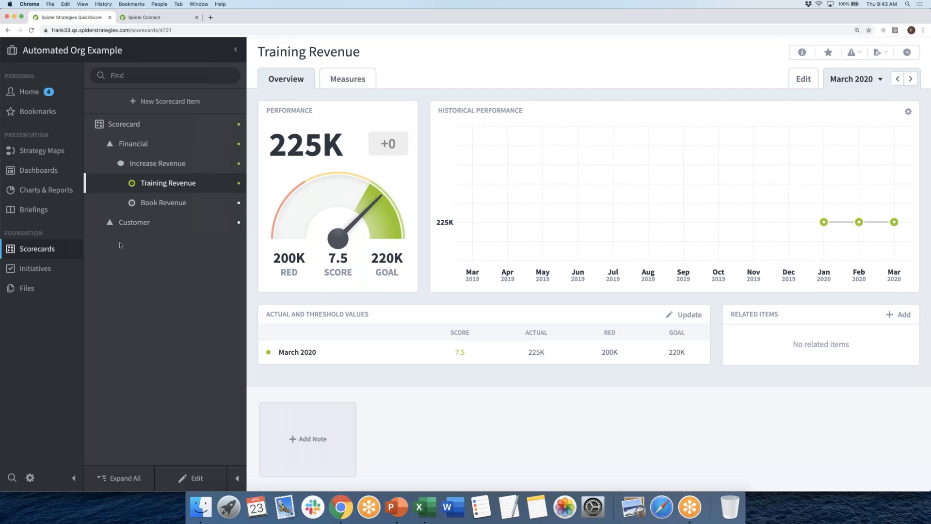
left_click(127, 222)
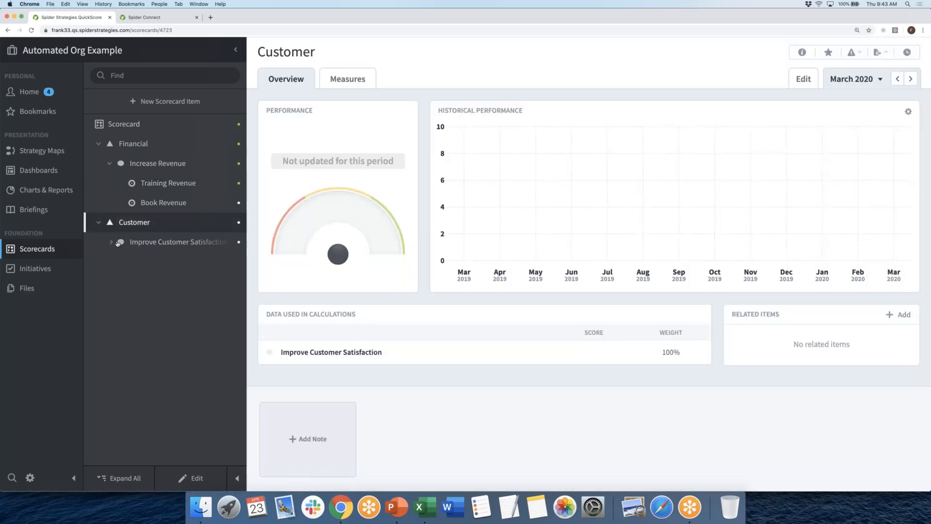
left_click(167, 261)
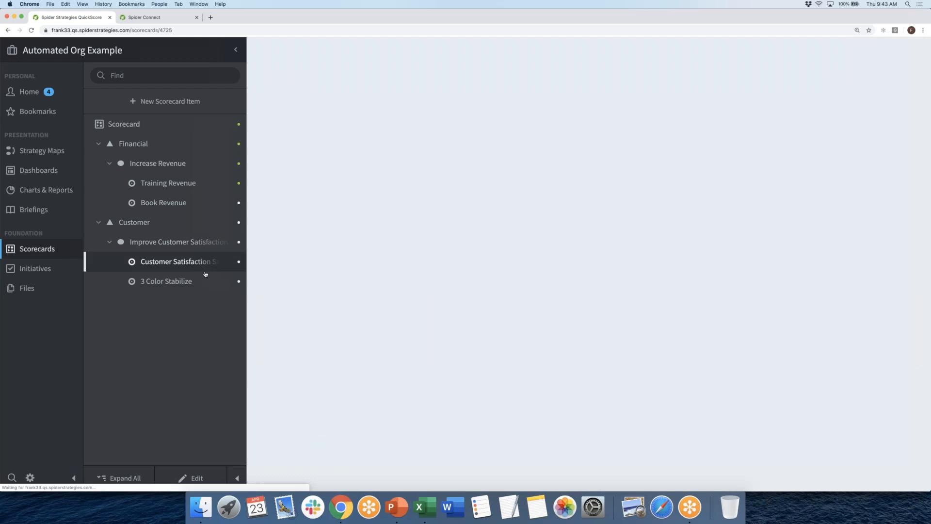
left_click_drag(247, 275, 275, 275)
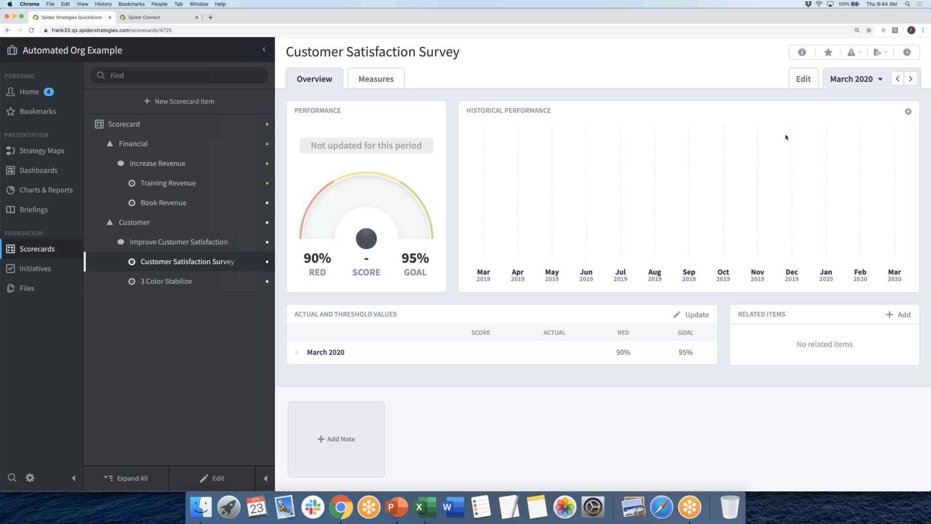
Start a Measure Value Import File export for the Automated Org Example organization
left_click(886, 53)
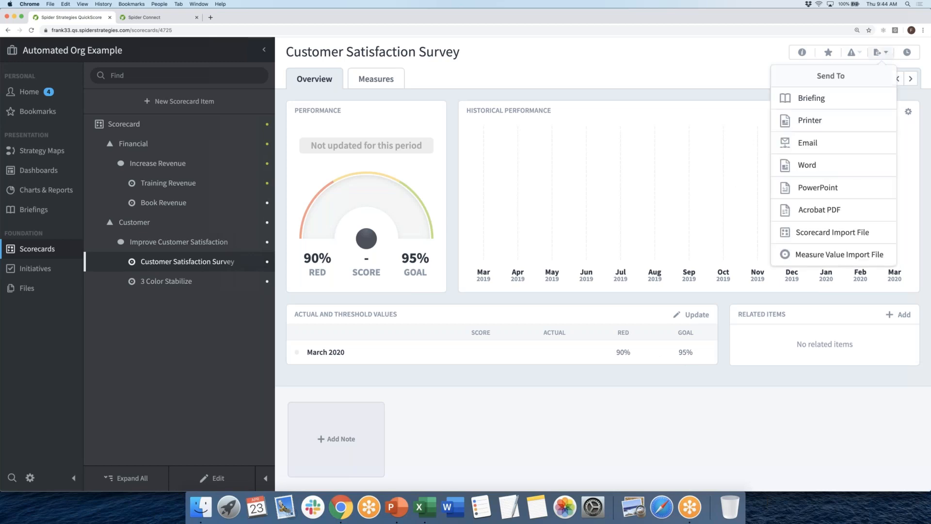
left_click(836, 258)
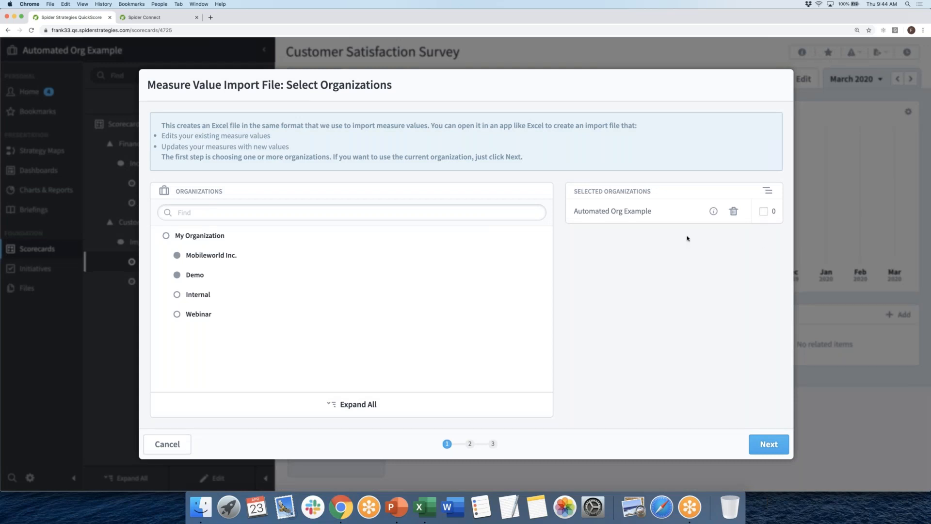
left_click(769, 444)
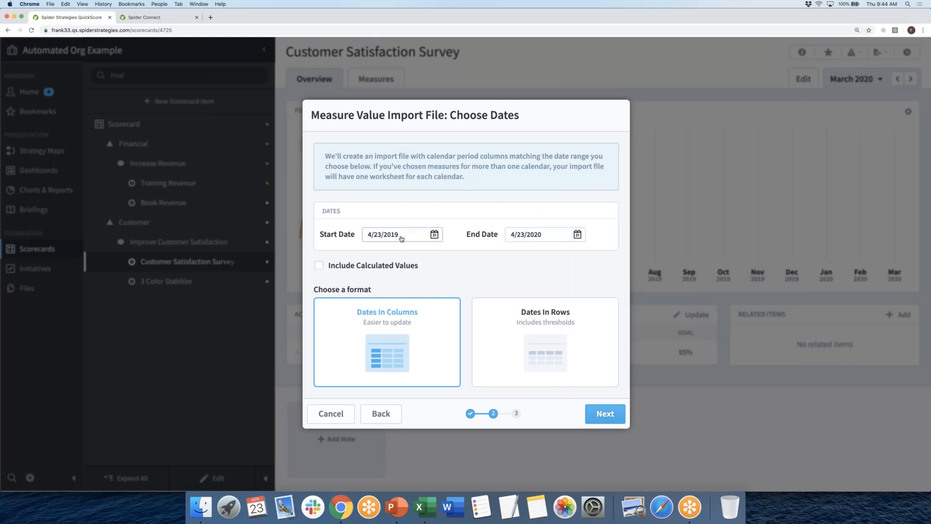
Set the import file's start date to 1/1/2020
left_click(397, 238)
left_click(446, 260)
left_click(444, 298)
left_click(377, 264)
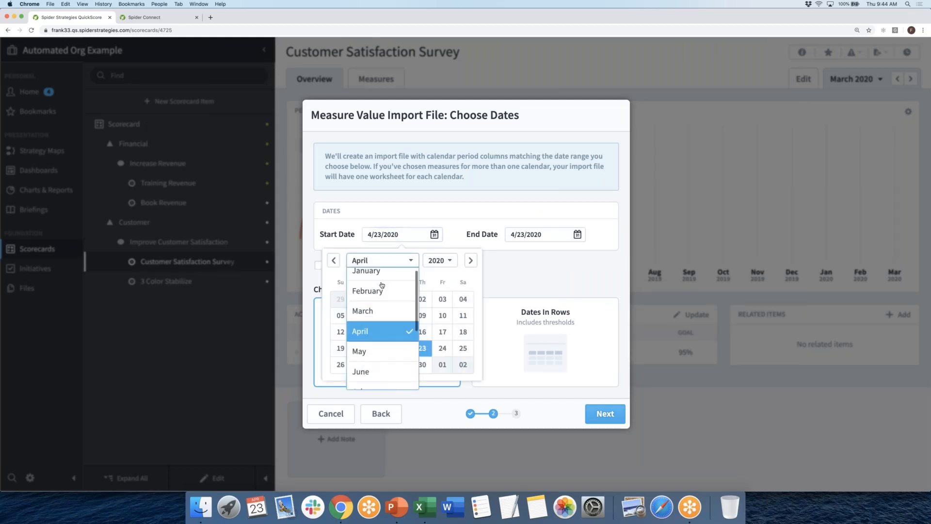
left_click(380, 277)
left_click(402, 299)
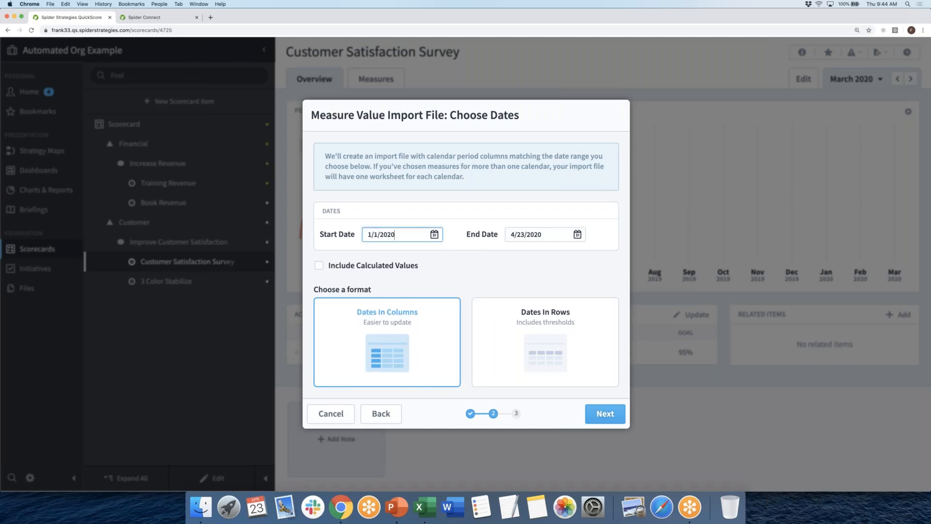
Set the end date to 3/1/2020 and download the import file in the Dates In Columns format
left_click(525, 236)
left_click_drag(509, 236, 519, 237)
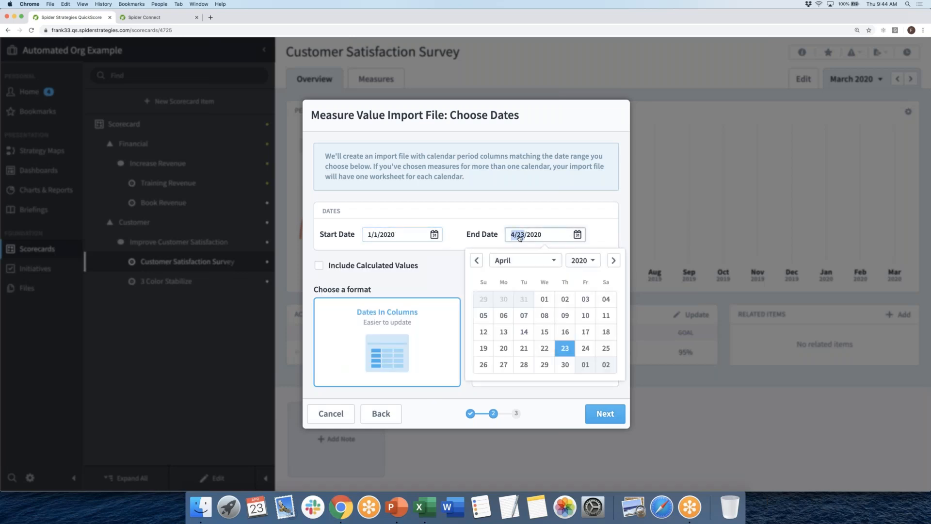
type("3/1")
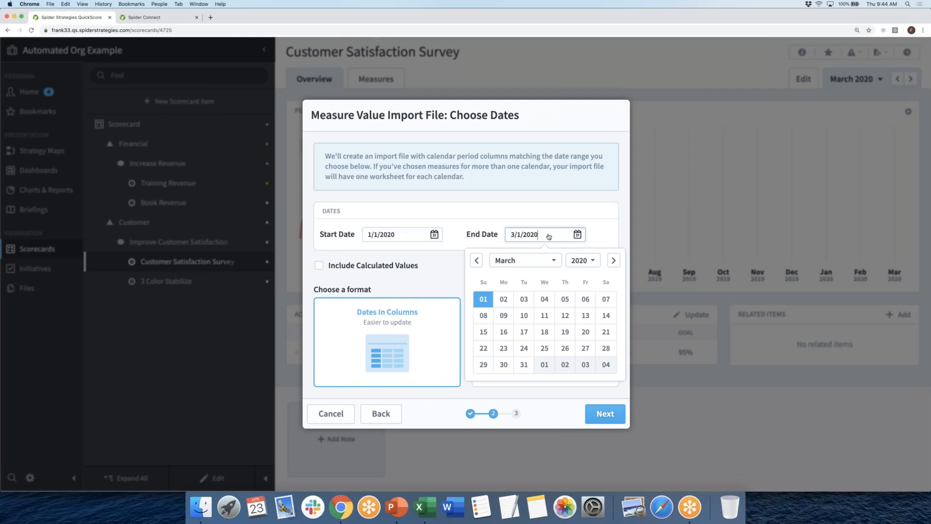
left_click(599, 226)
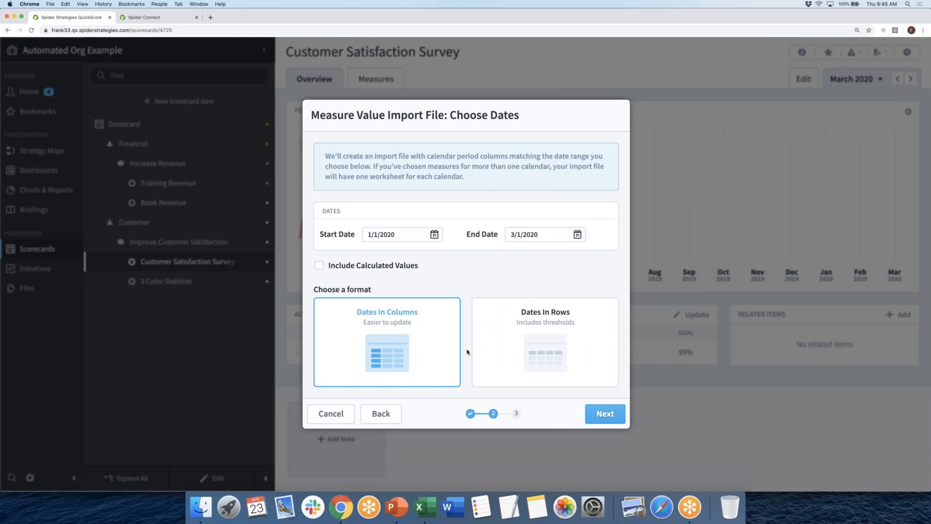
left_click(606, 412)
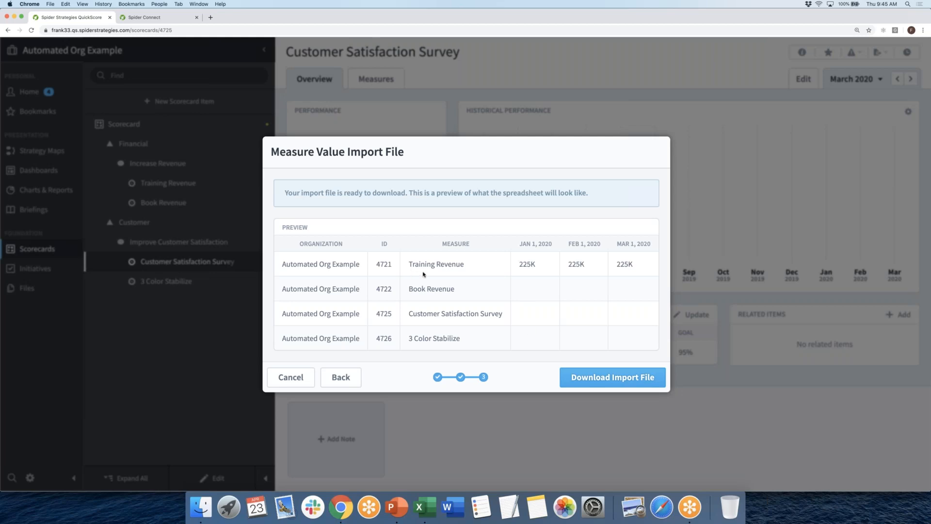
left_click(605, 381)
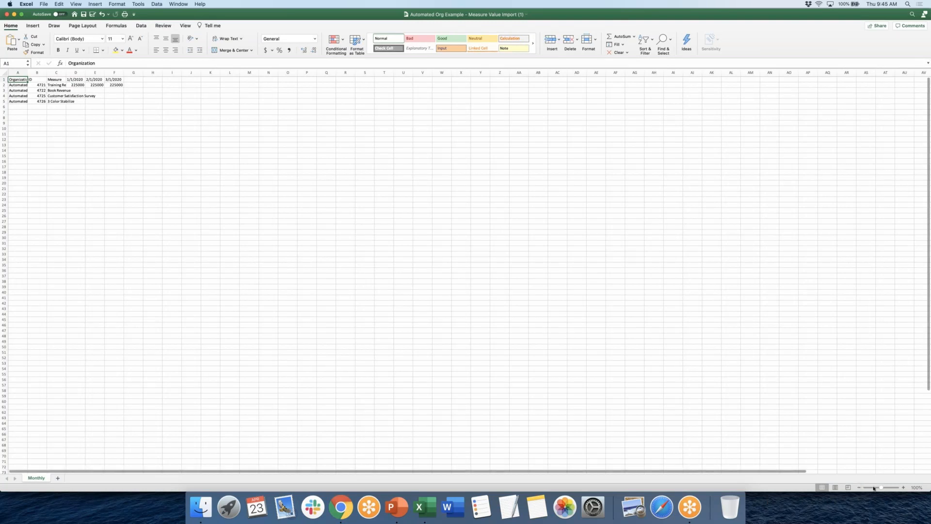
Fit all column widths in the downloaded import spreadsheet in Excel to their contents
left_click_drag(881, 488, 884, 488)
key("super+a")
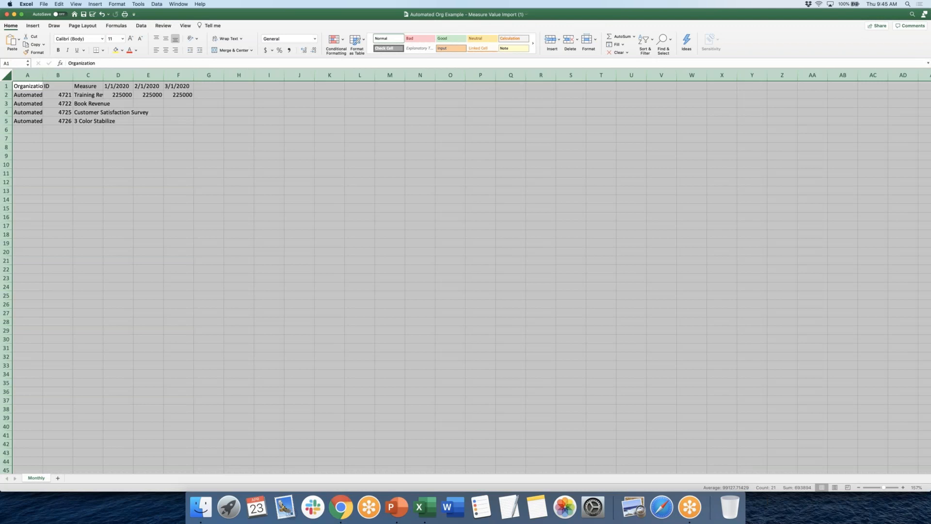
double_click(42, 75)
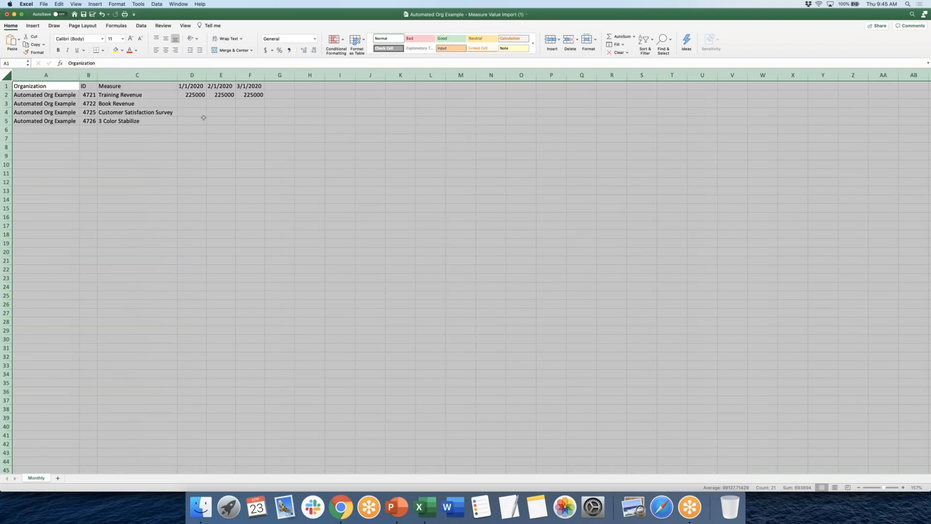
left_click(190, 113)
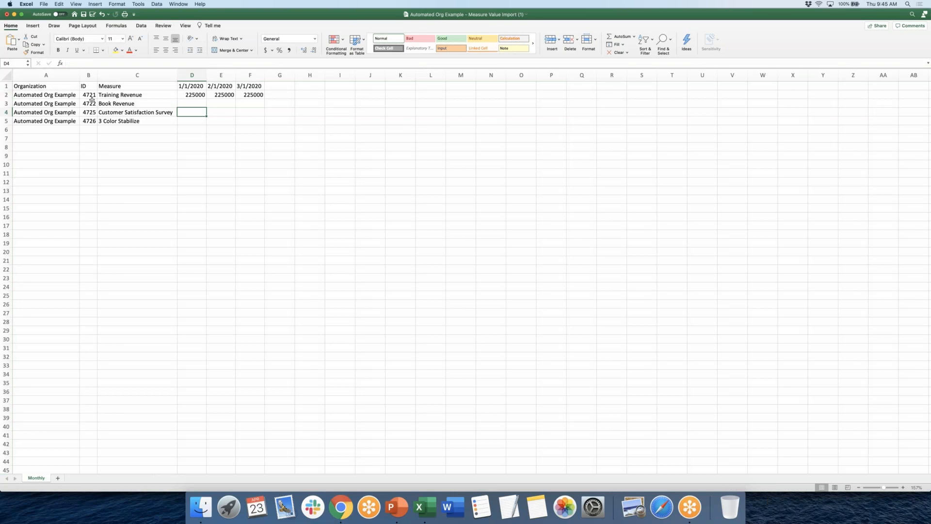
Enter 95 for the Customer Satisfaction Survey measure under 1/1/2020, 2/1/2020 and 3/1/2020
left_click(190, 74)
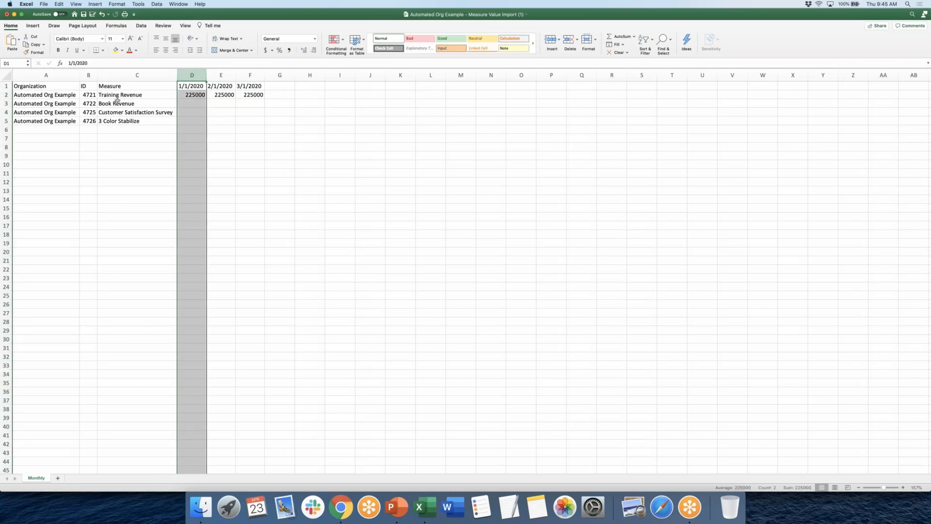
left_click(221, 76)
left_click(251, 76)
left_click(194, 101)
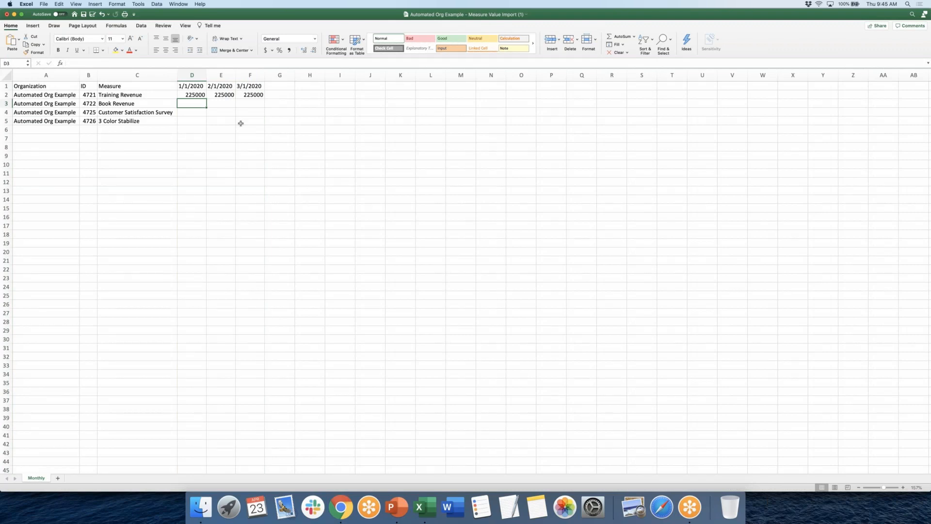
key("Down")
type("95")
key("Tab")
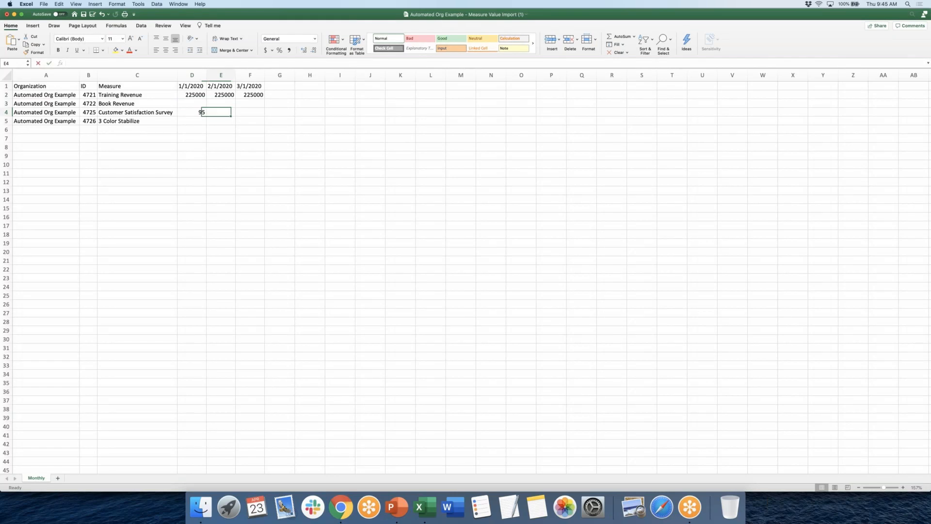
type("95")
key("Tab")
type("95")
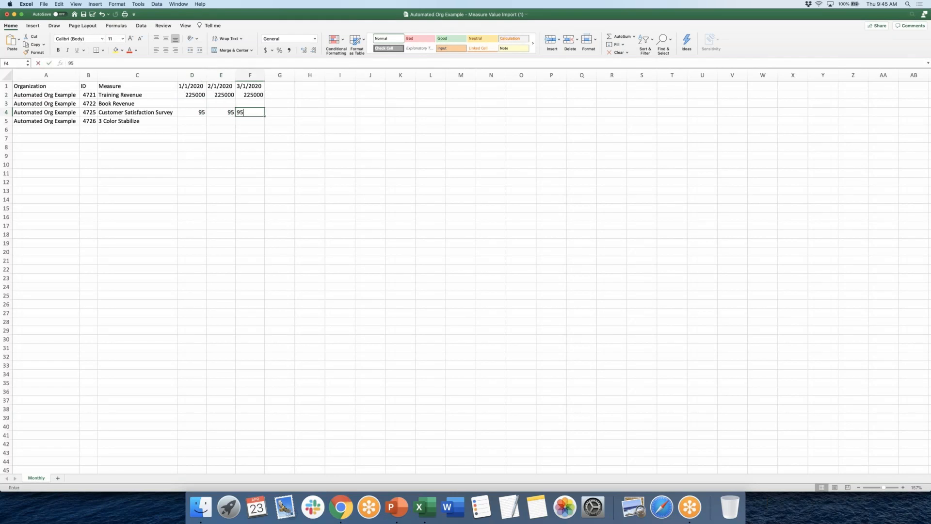
key("Return")
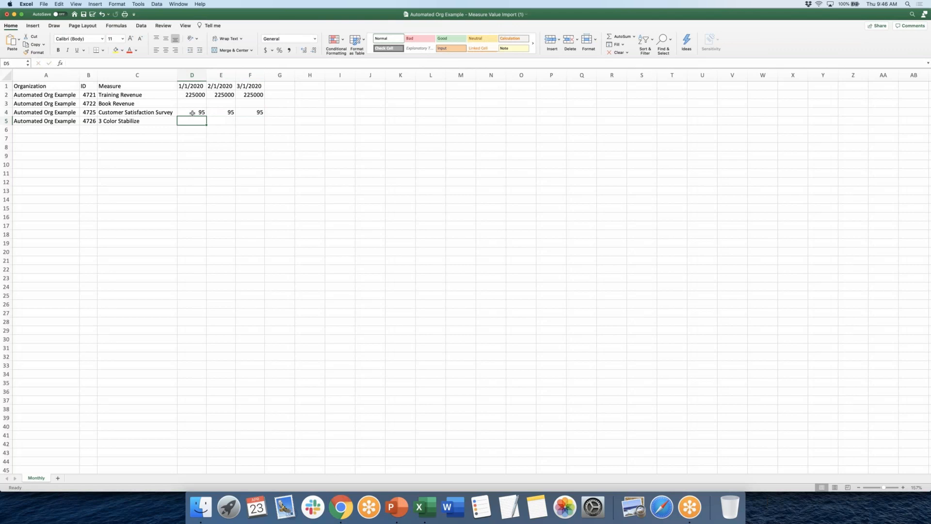
left_click(161, 113)
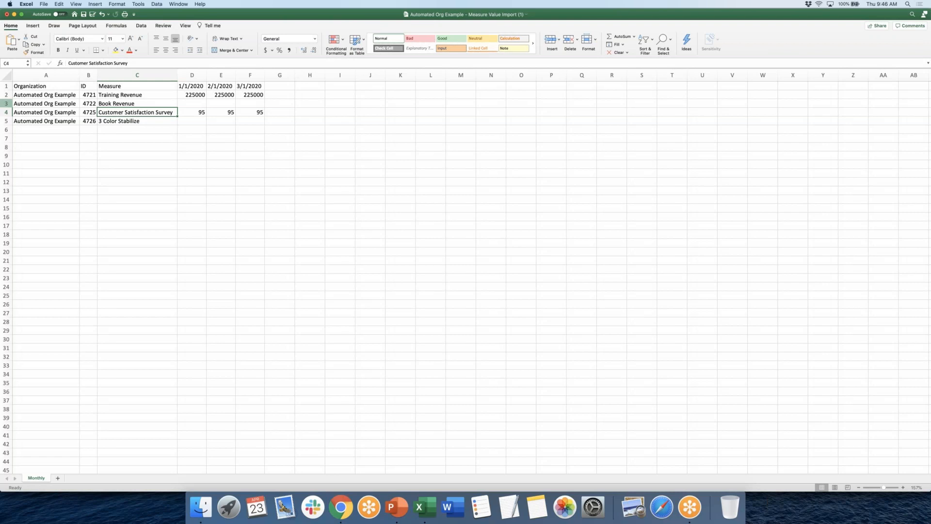
Check the Book Revenue and 3 Color Stabilize rows without values and save the import workbook
left_click(6, 103)
left_click(8, 121)
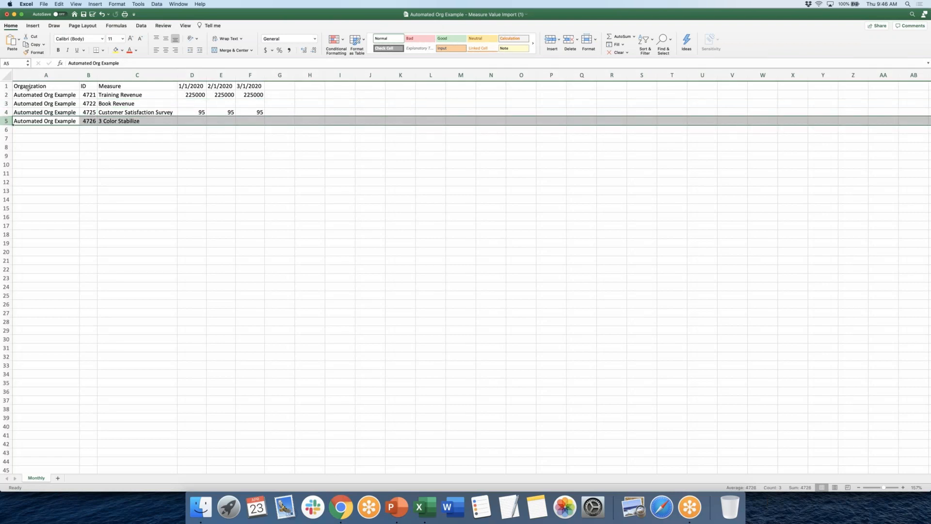
key("ctrl+Home")
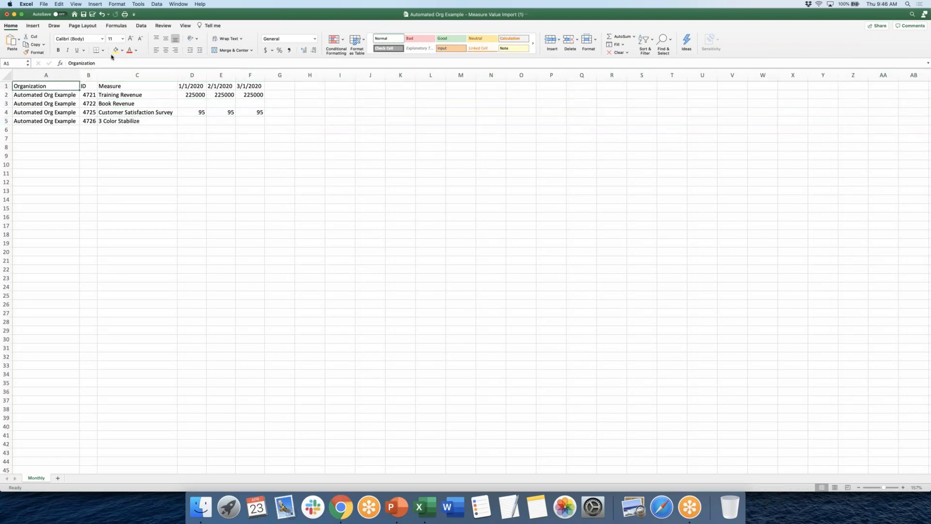
left_click(84, 15)
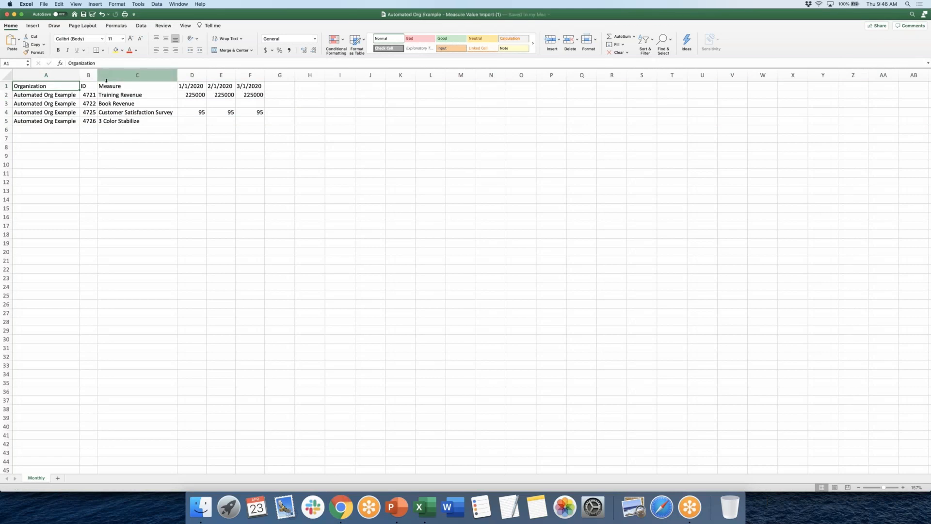
Switch to Spider Connect in Chrome and start a new import named Dates in Columns
left_click(342, 507)
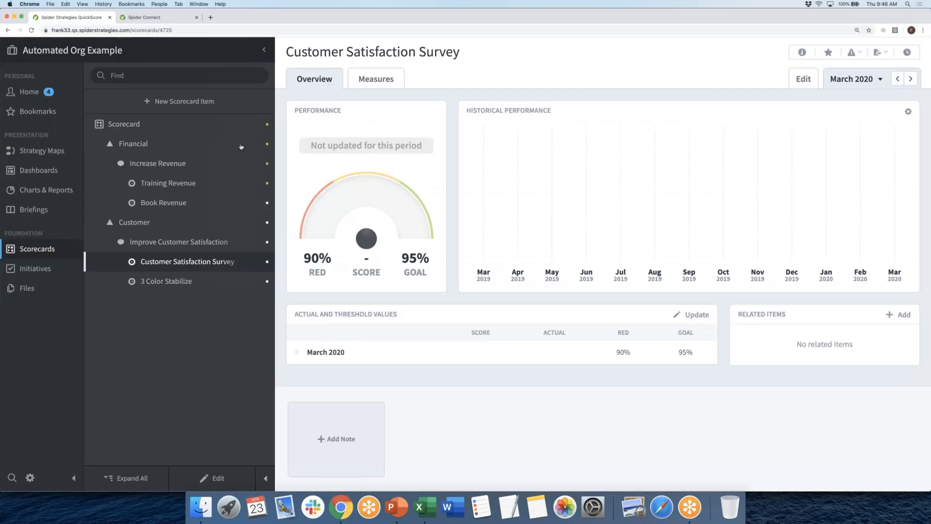
left_click(163, 19)
left_click(60, 126)
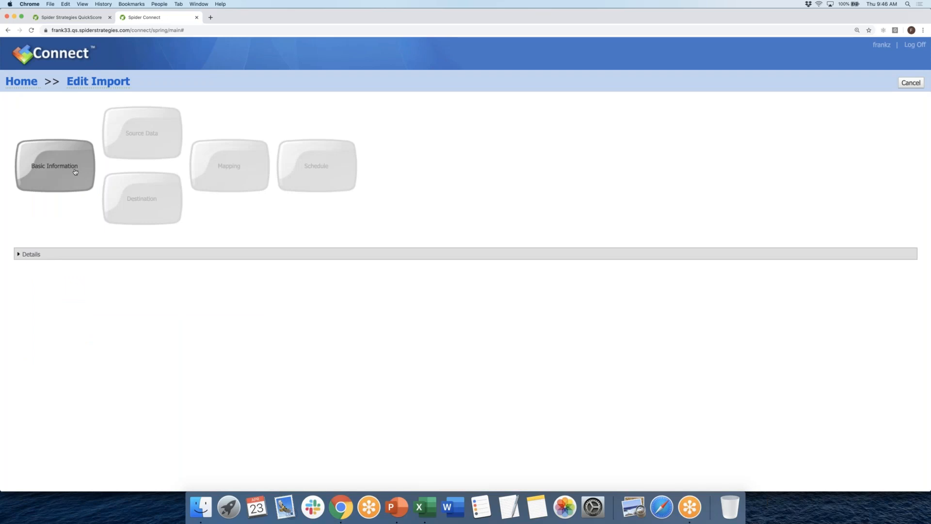
left_click(75, 172)
left_click(158, 116)
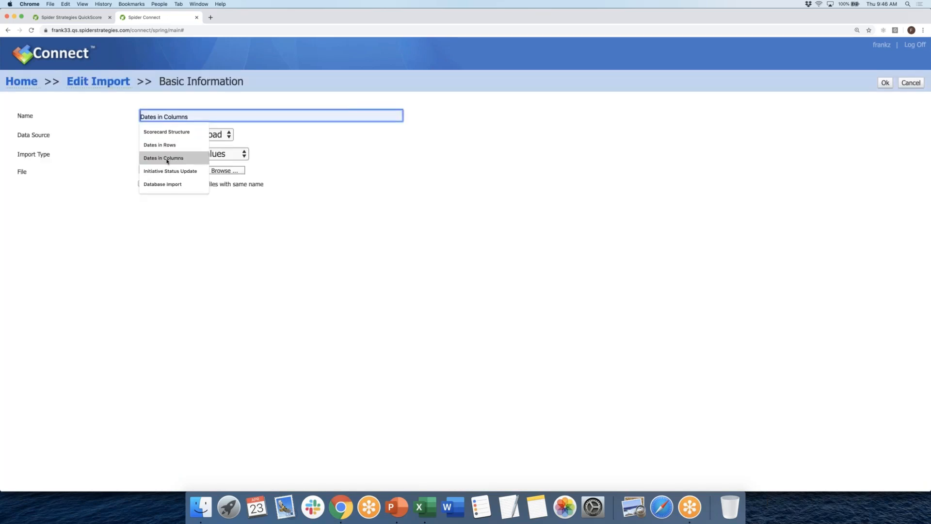
key("Return")
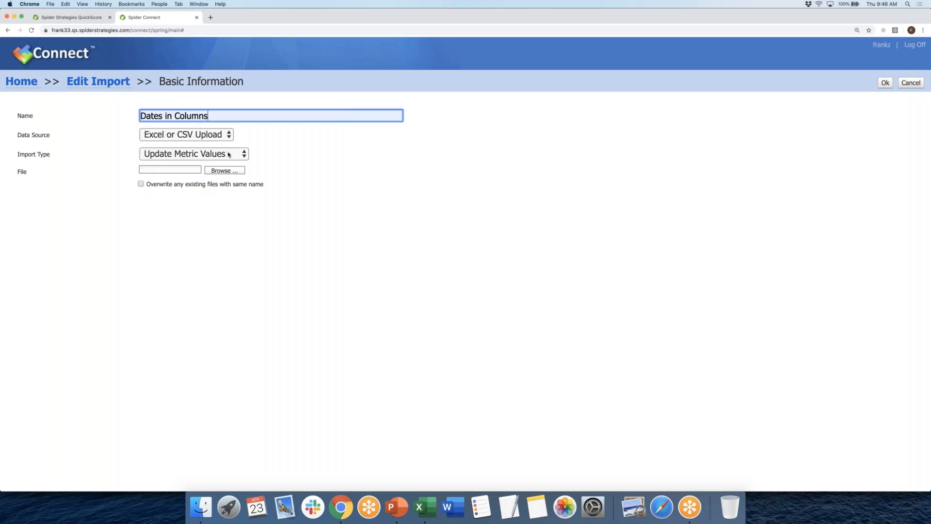
Allow overwriting of same-named files and upload Automated Org Example - Measure Value Import (1).xlsx as the import's source file
left_click(141, 184)
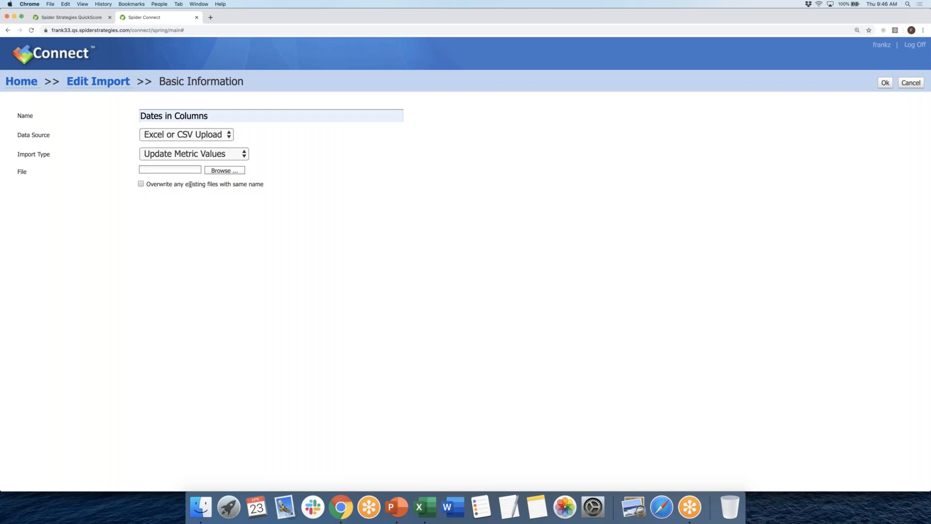
left_click(230, 172)
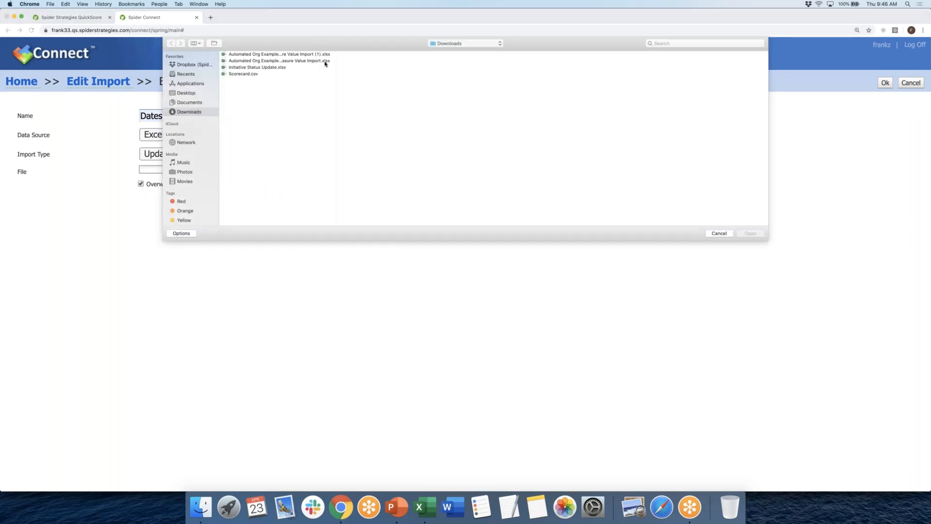
left_click(323, 55)
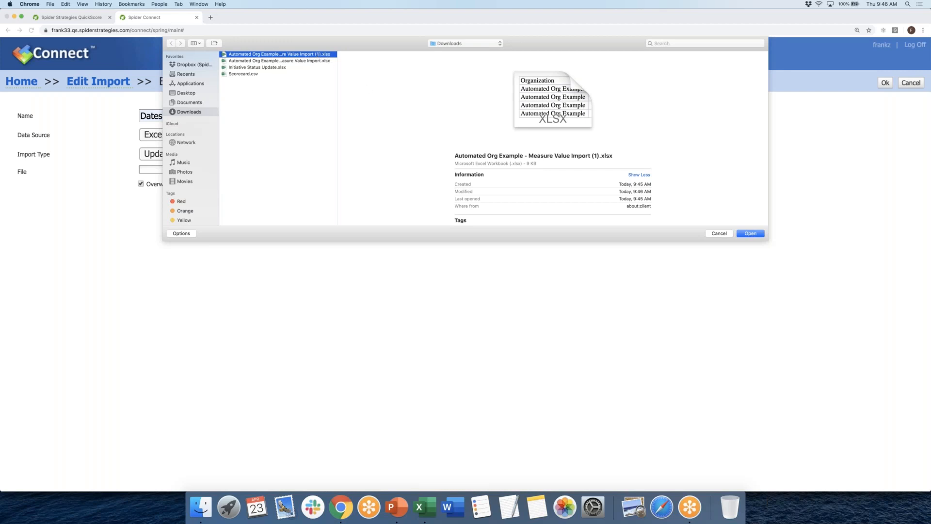
left_click(750, 234)
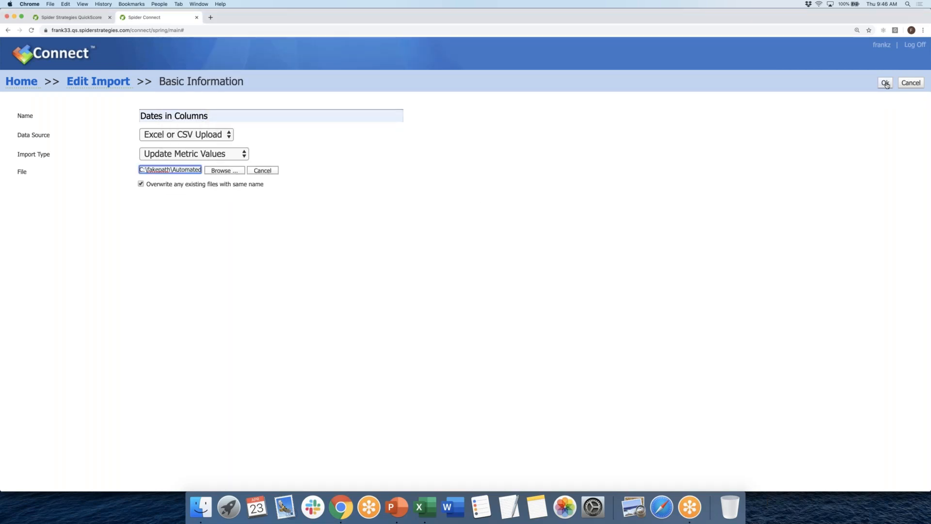
left_click(885, 84)
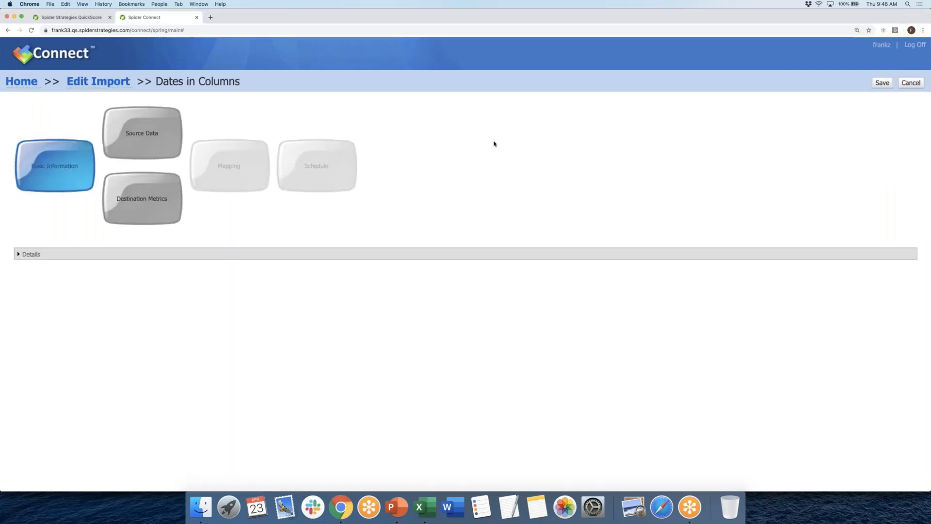
Configure the import's source data to use a date header row and accept the settings
left_click(175, 124)
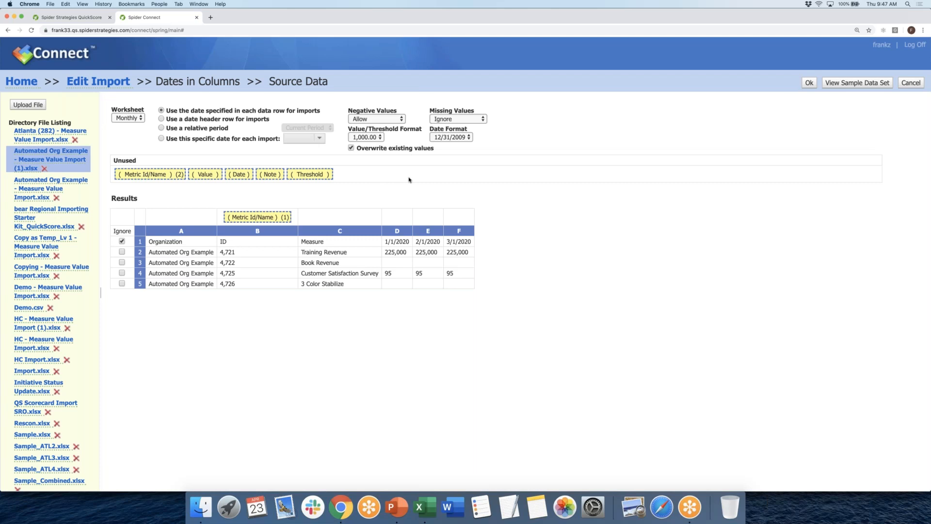
left_click(809, 83)
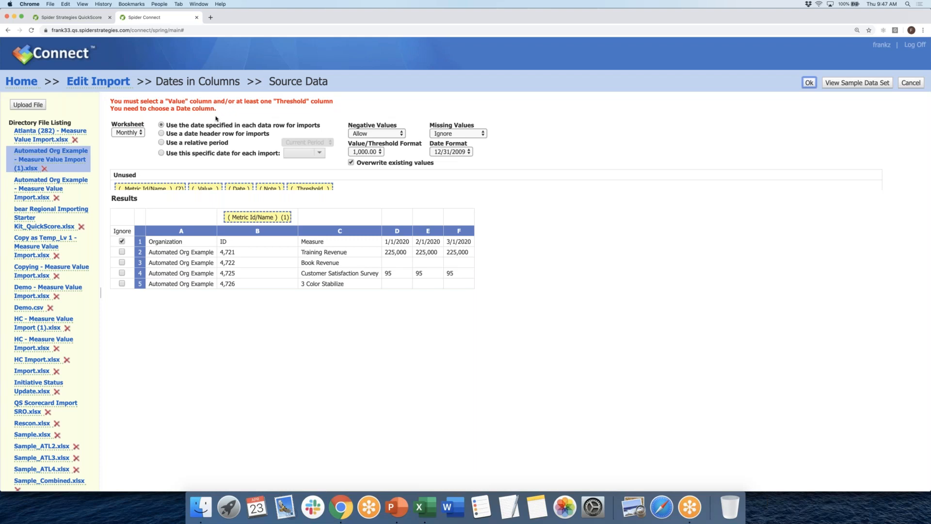
left_click(162, 134)
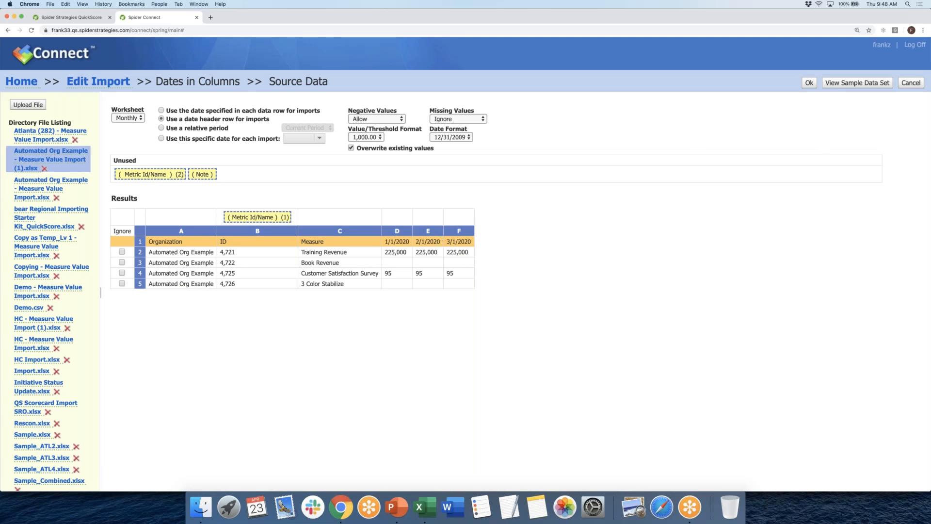
left_click(810, 84)
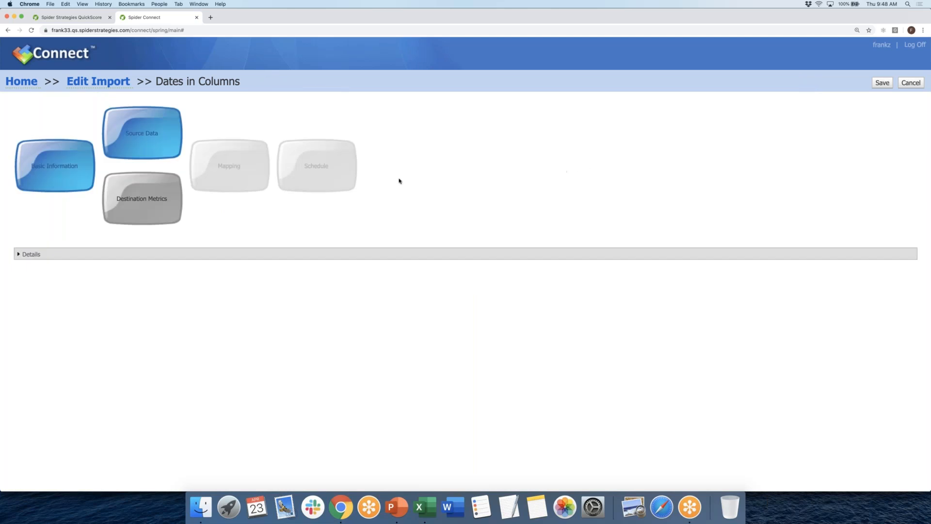
Set the destination metrics to the entire Scorecard of Automated Org Example, found under Webinar and Importing in the organization tree
left_click(167, 199)
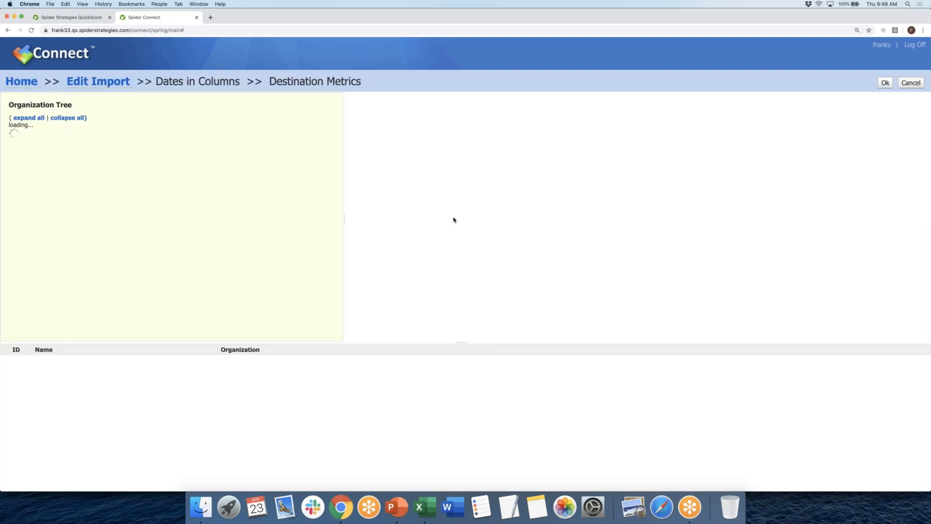
left_click(23, 177)
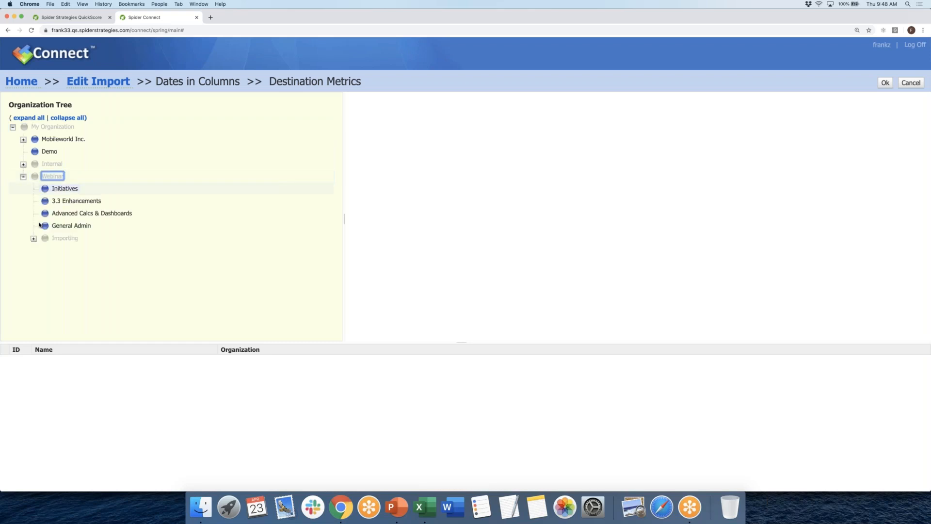
left_click(33, 238)
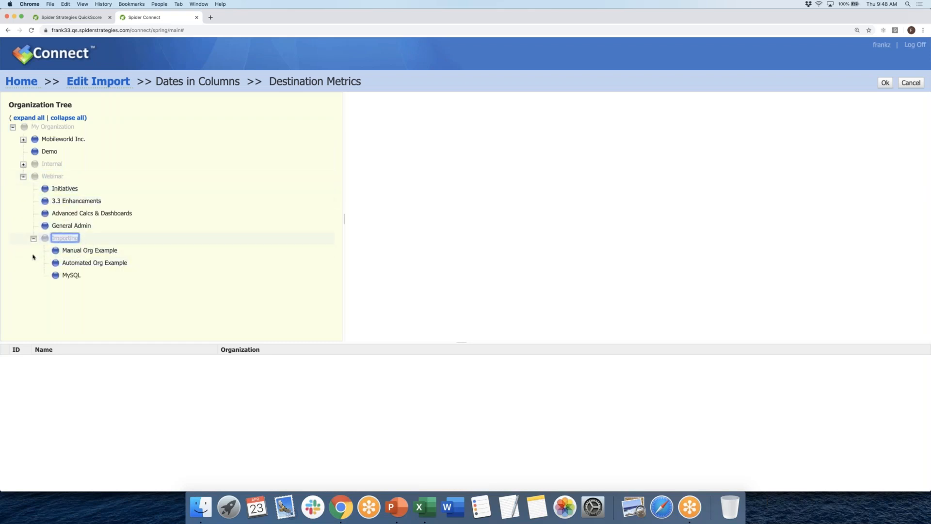
left_click(81, 264)
left_click(368, 139)
left_click(368, 163)
left_click(436, 177)
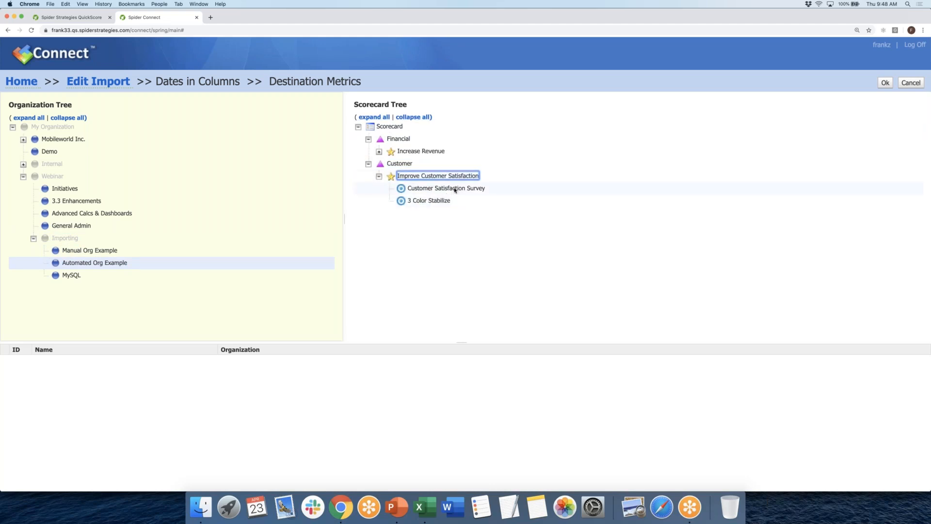
left_click(410, 137)
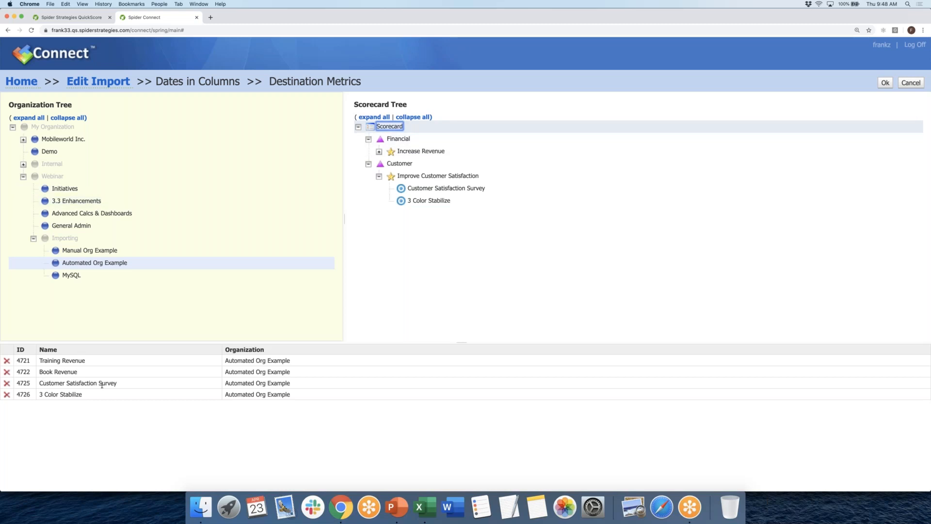
left_click(885, 83)
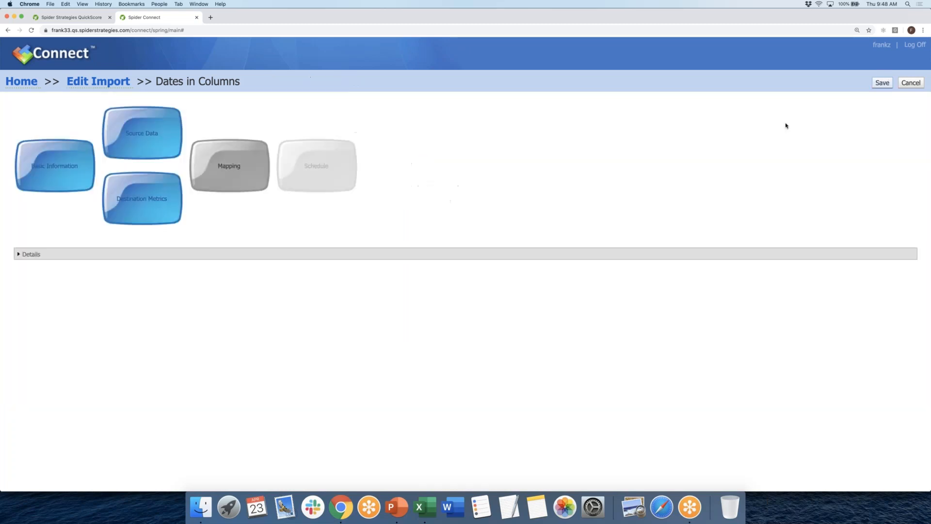
Review the metric mapping against the empty Book Revenue row in the Excel file, and accept the mapping in Spider Connect
left_click(256, 170)
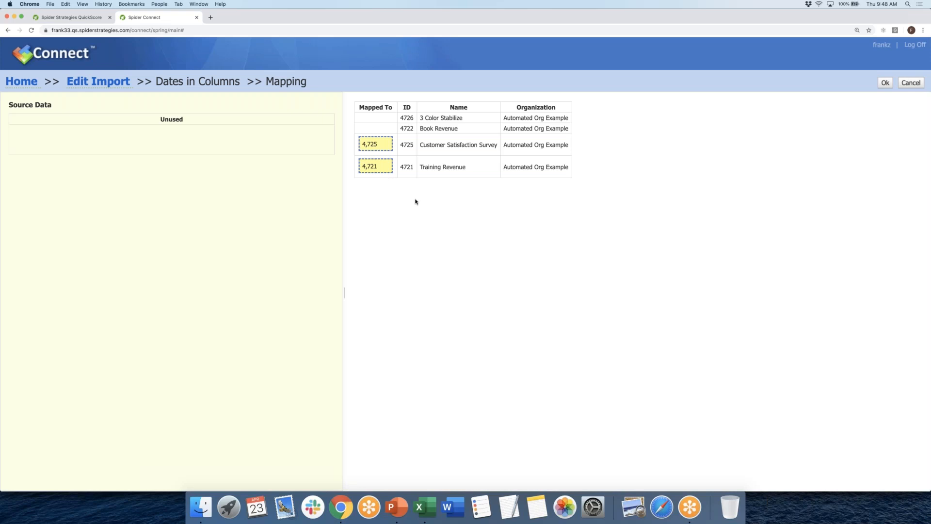
left_click(426, 508)
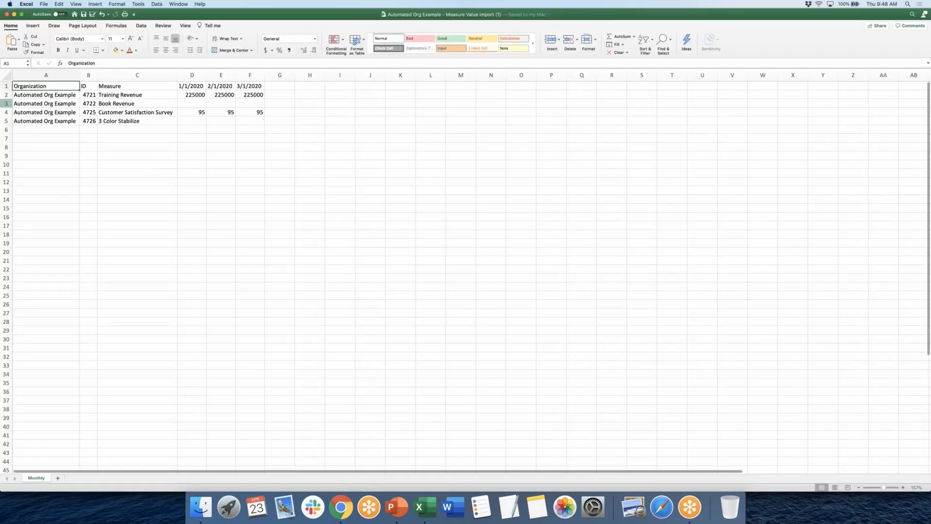
left_click(6, 103)
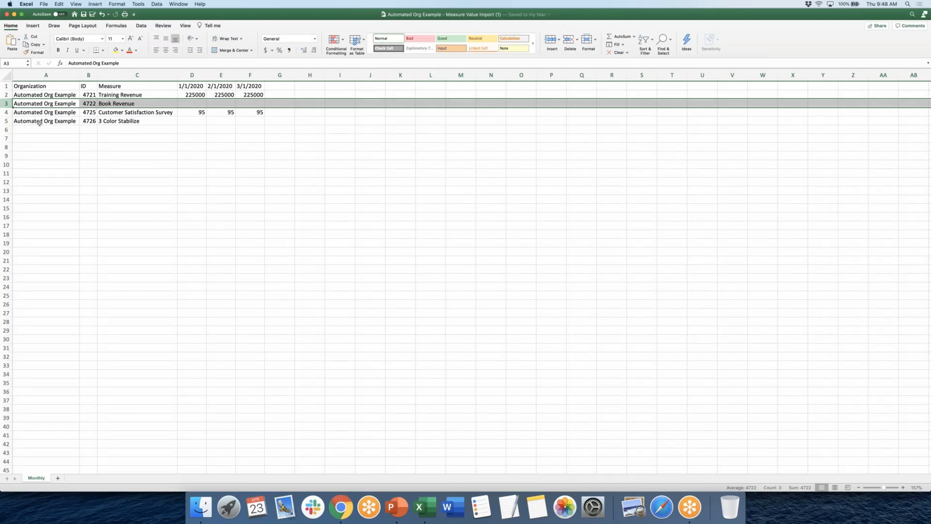
left_click(199, 103)
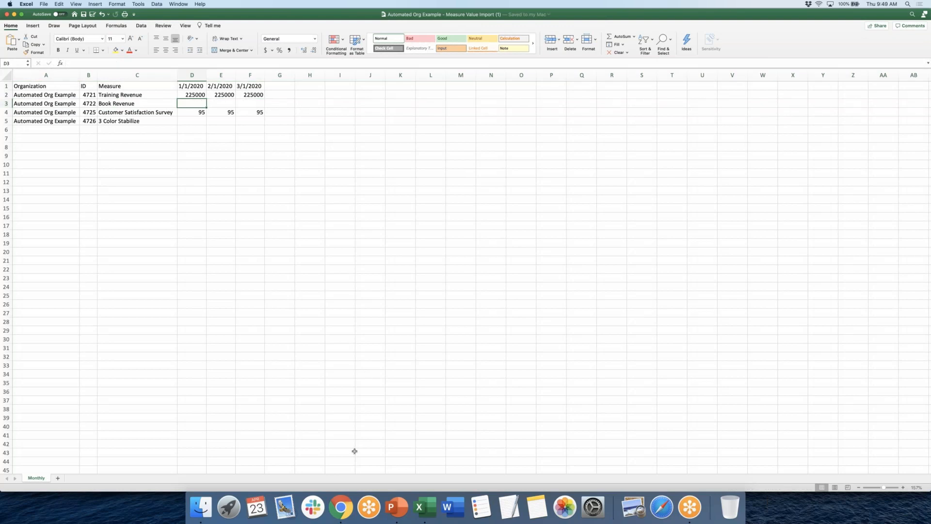
left_click(341, 507)
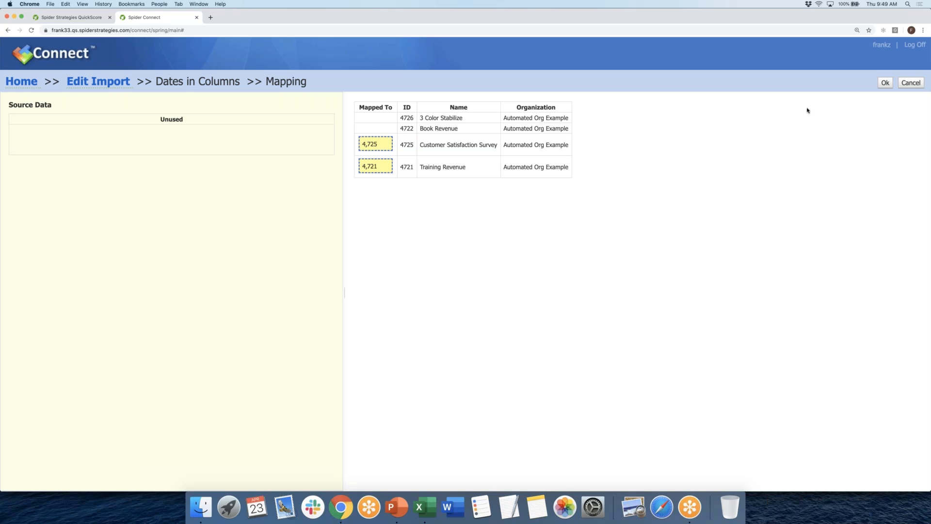
left_click(886, 83)
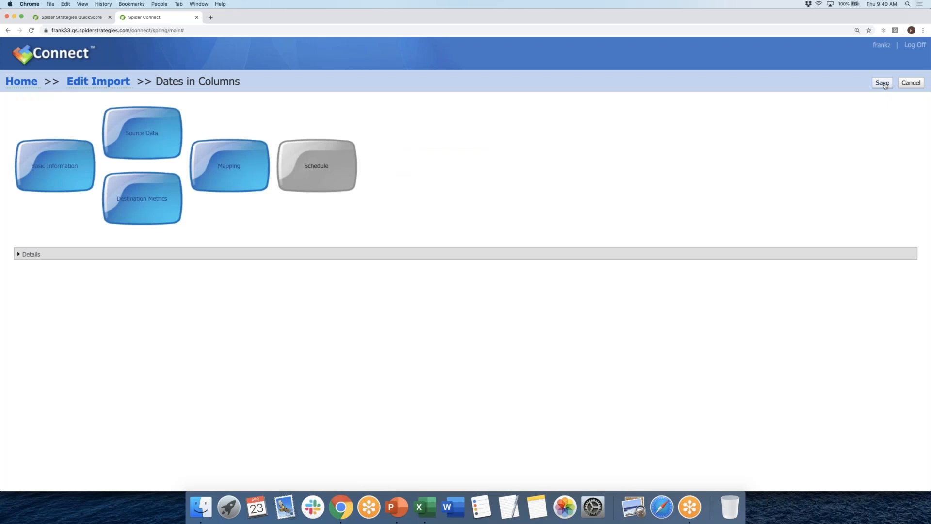
Save the Dates in Columns import and run it immediately
left_click(883, 84)
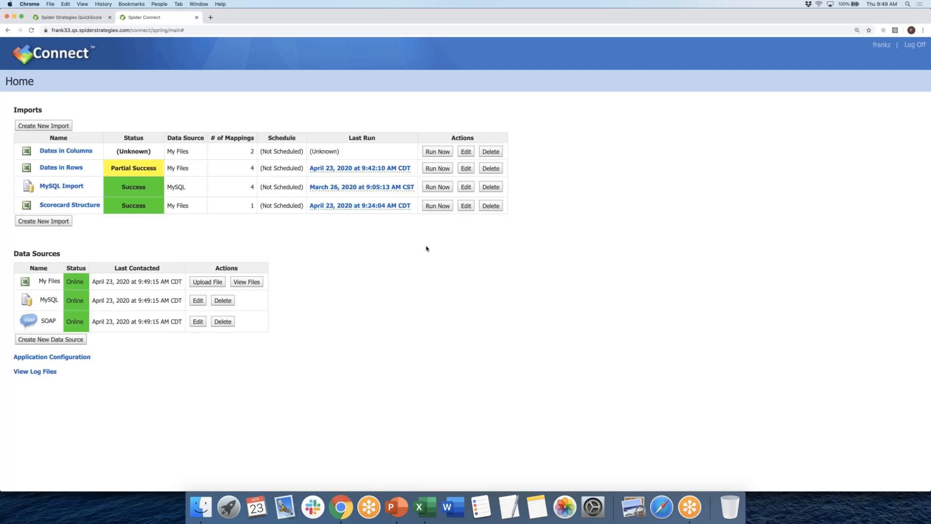
left_click(438, 153)
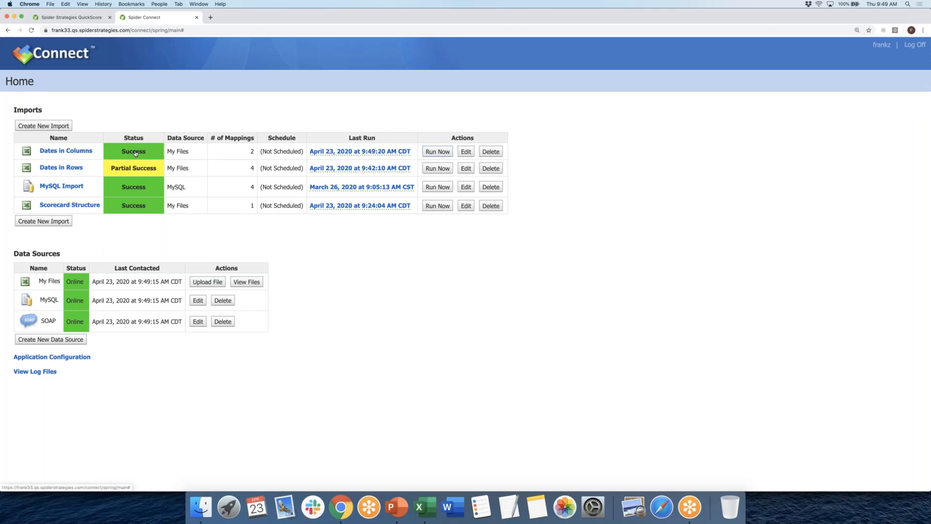
View the sample data set of the Dates in Columns import, checking the values for source metric 4,725, and close it
left_click(86, 153)
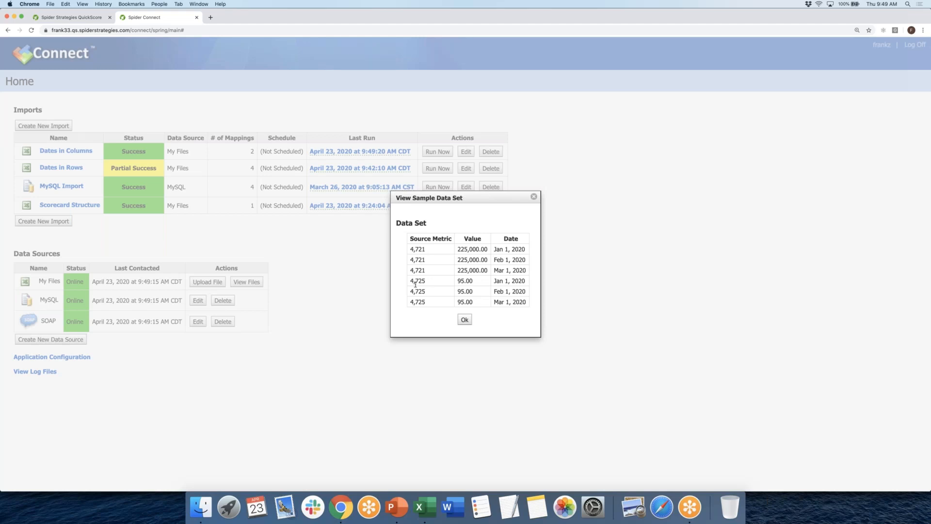
left_click_drag(458, 281, 474, 302)
left_click(476, 302)
left_click(465, 321)
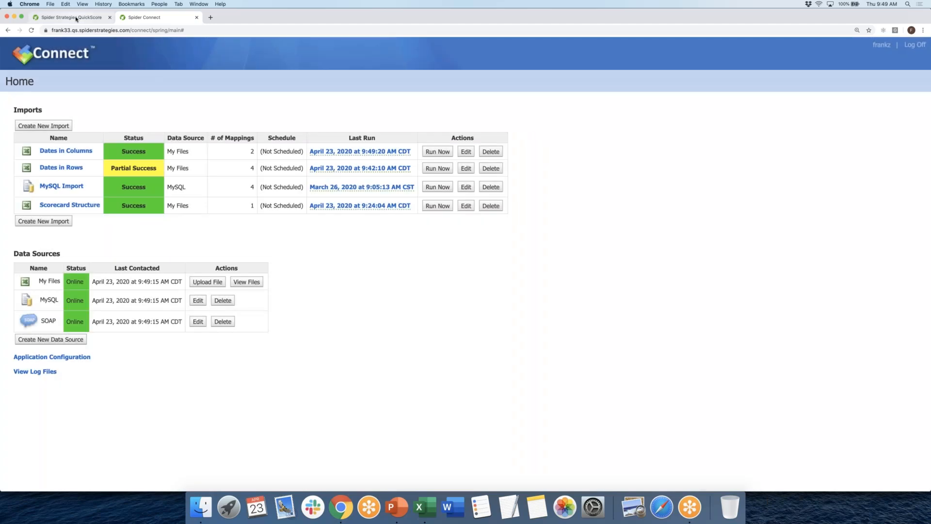
Refresh the Customer Satisfaction Survey overview in QuickScore and inspect its March 2020 point in the historical performance chart
left_click(76, 19)
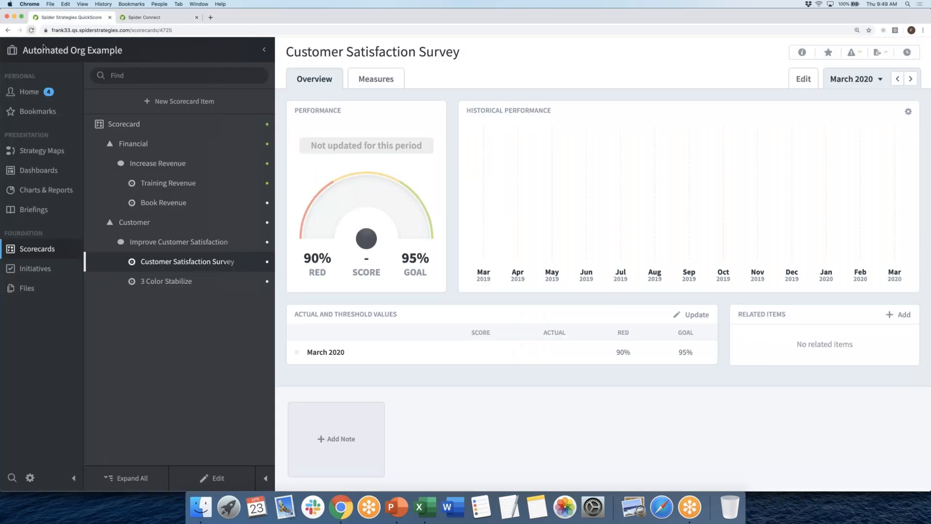
left_click(32, 30)
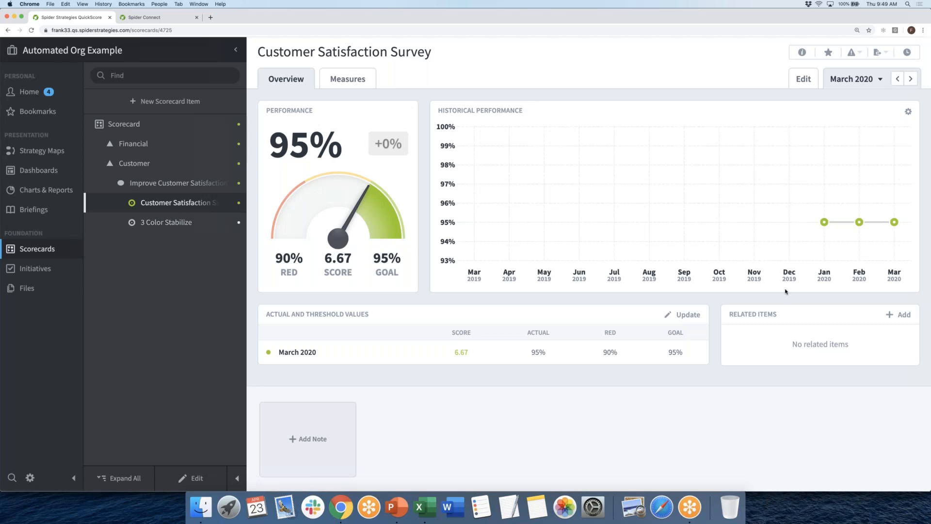
mouse_move(894, 233)
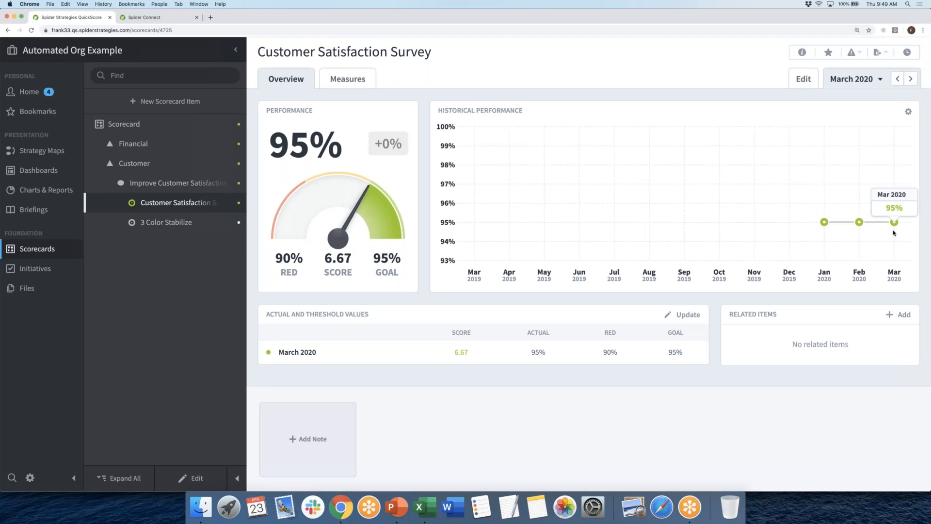
Open the Training Revenue overview under Increase Revenue and compare its historical performance points with the source values in the Excel file
left_click(99, 145)
left_click(111, 164)
left_click(160, 185)
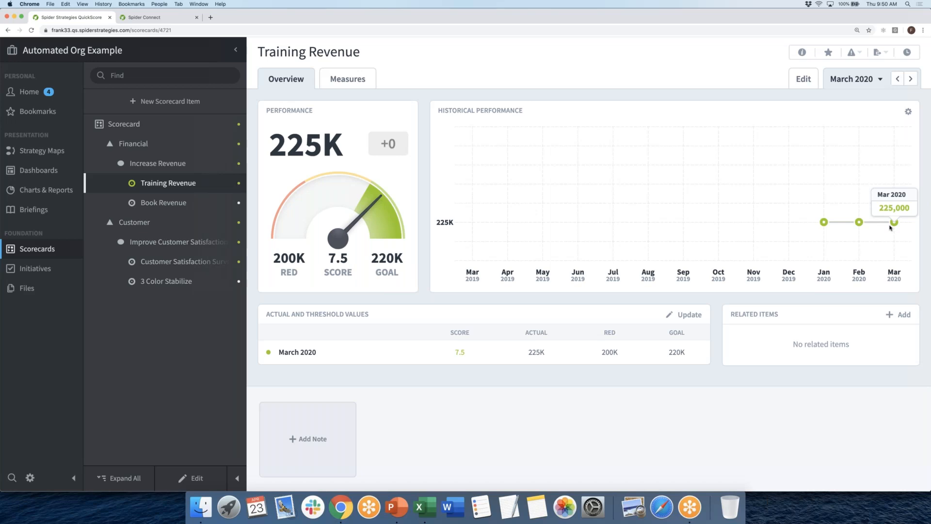
left_click(423, 505)
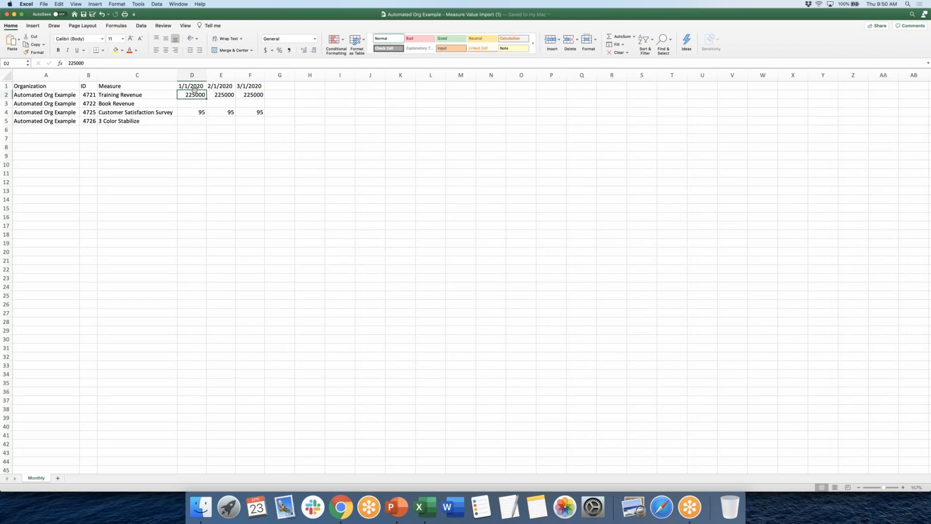
left_click(341, 506)
mouse_move(826, 226)
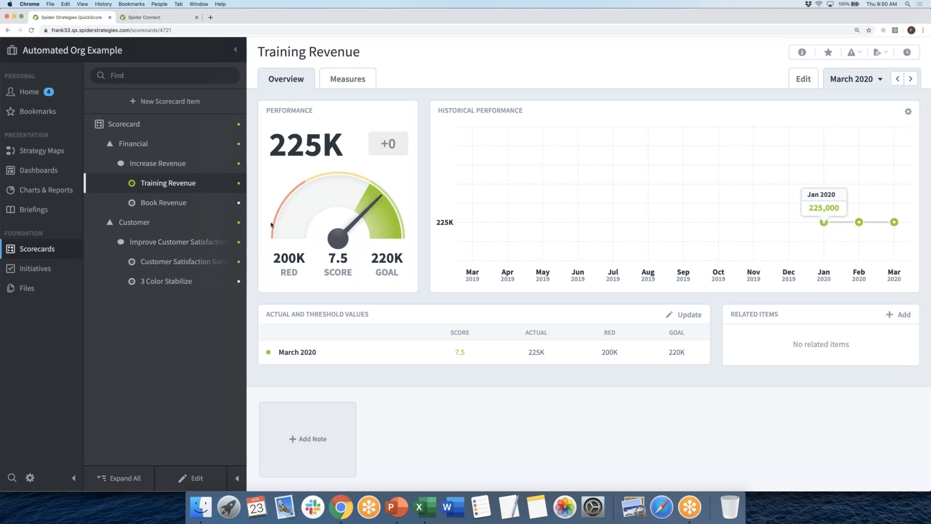
Open the Book Revenue measure in the scorecard, view its measure info to find the ID, and close it
left_click(36, 92)
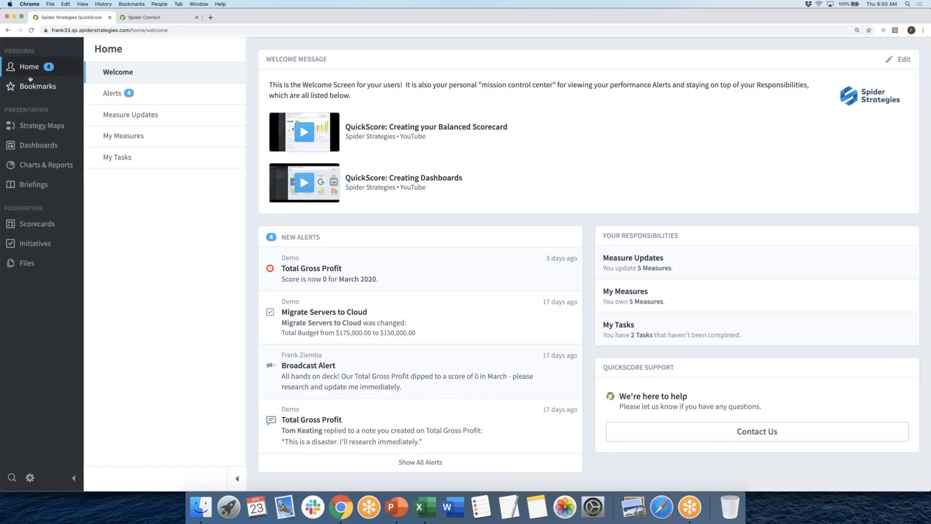
left_click(8, 30)
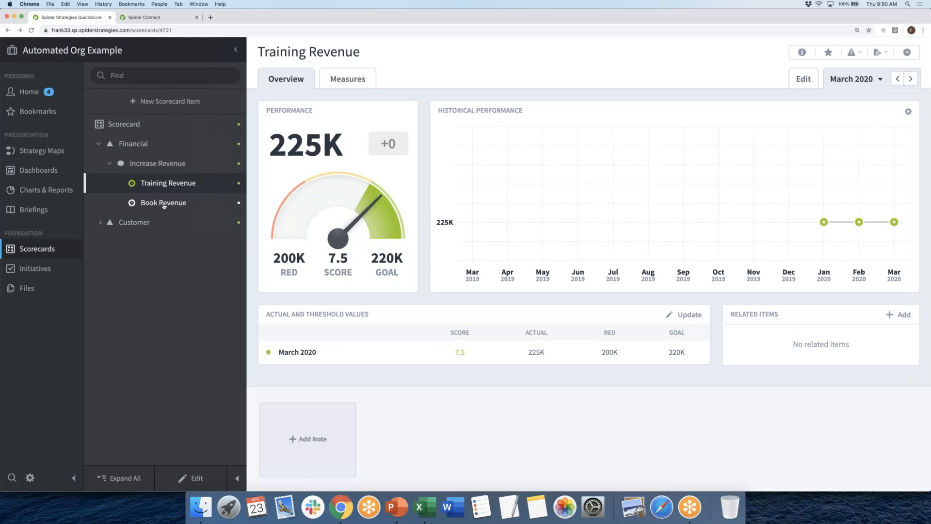
left_click(164, 204)
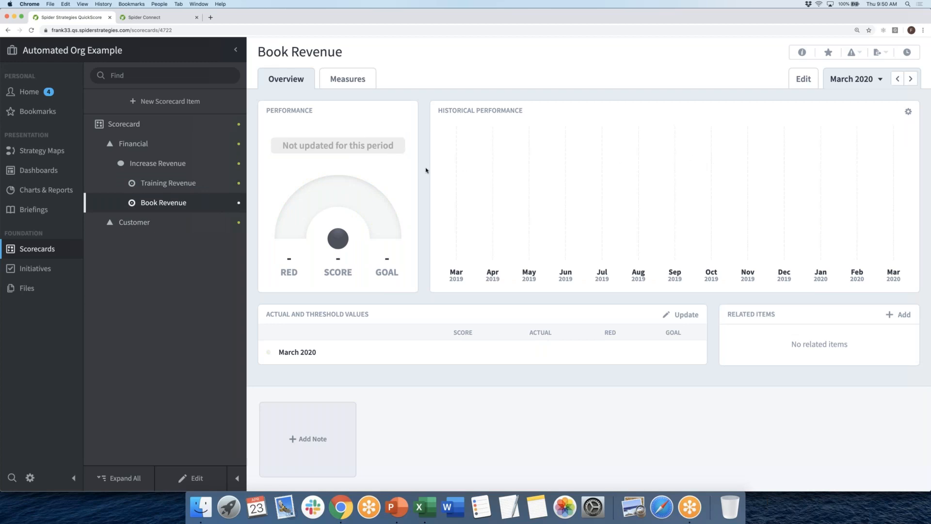
left_click(802, 54)
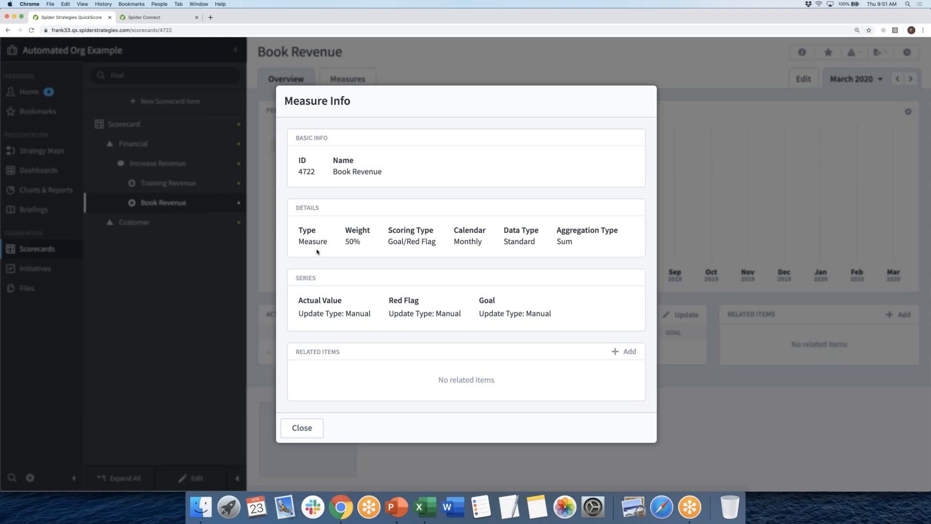
left_click(302, 428)
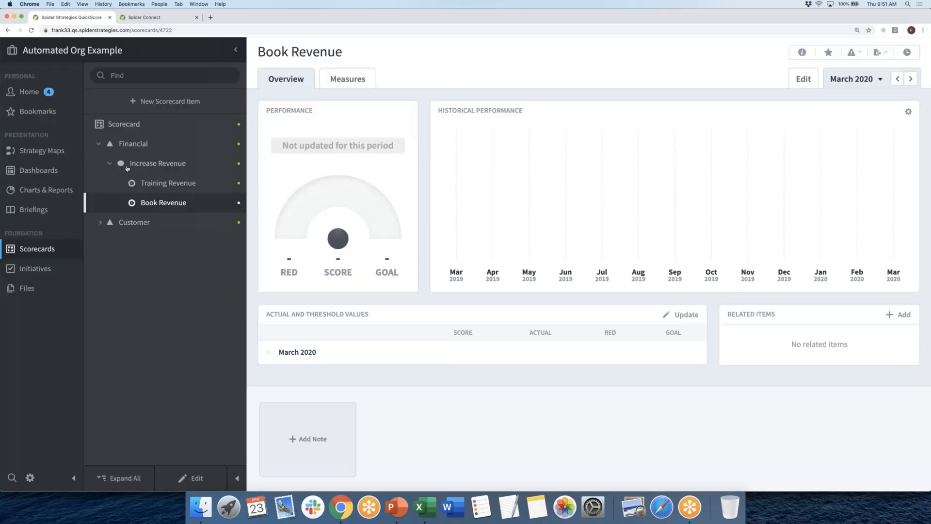
Open Import Measure Values from the Home area's Measure Updates page and download the example import file
left_click(32, 93)
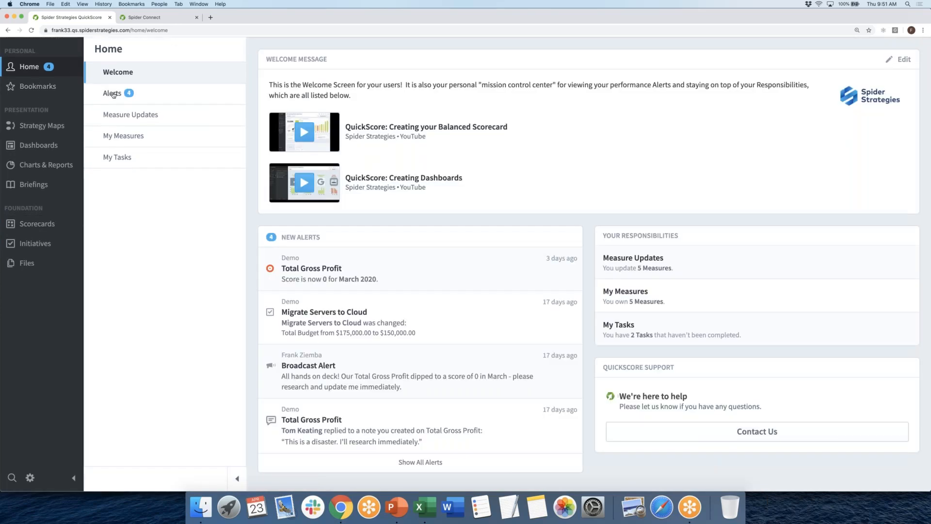
left_click(126, 116)
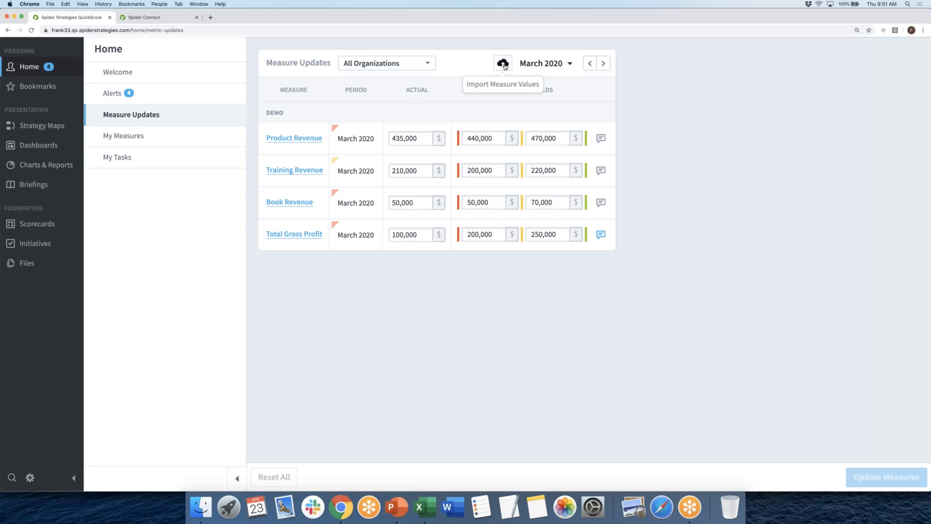
left_click(504, 66)
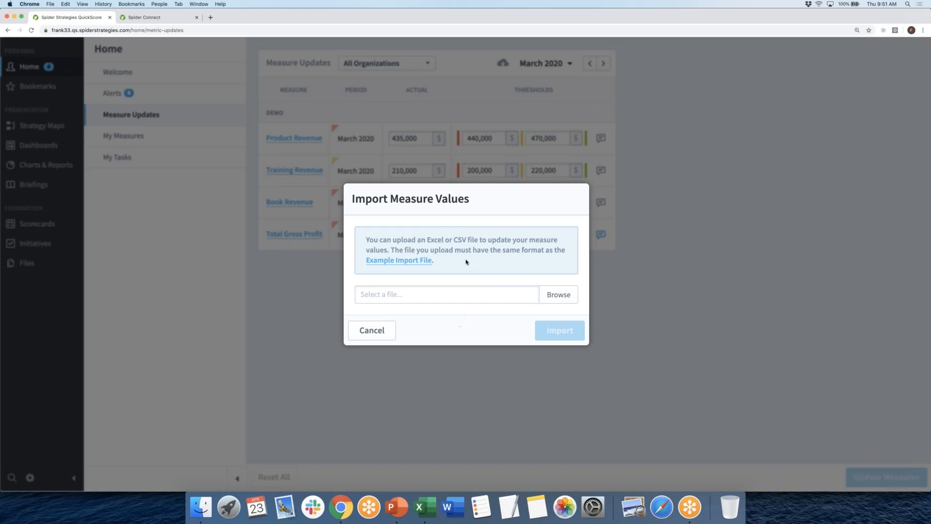
left_click(423, 262)
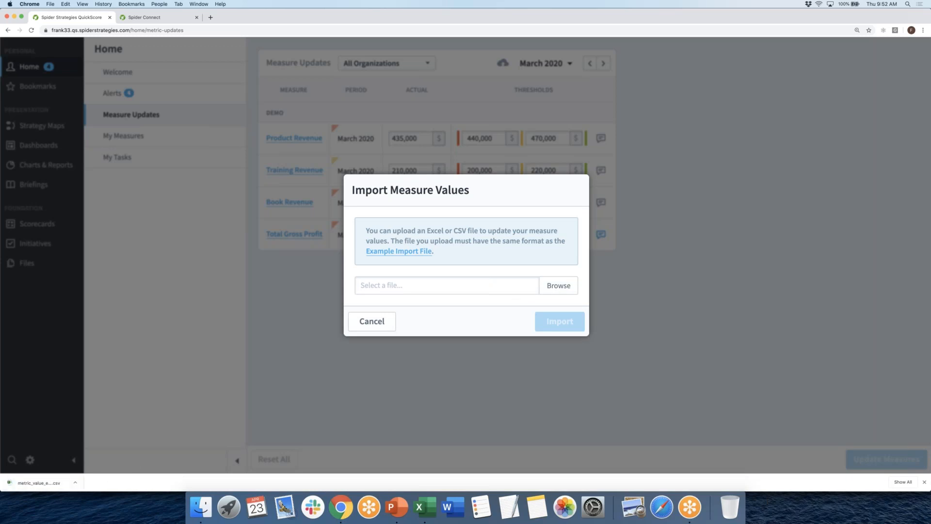
Open the downloaded metric_value_example file in Excel and move its window so the sample data can be edited
left_click(76, 480)
left_click(91, 456)
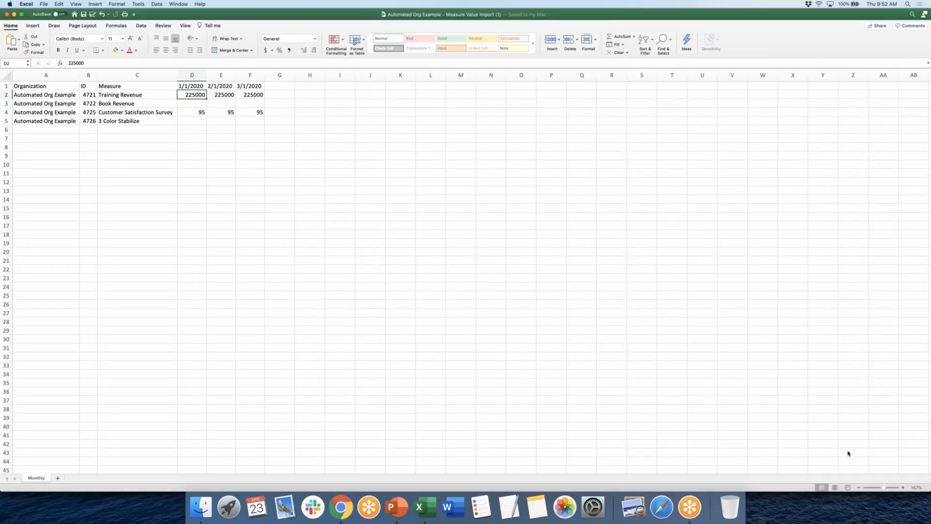
left_click_drag(674, 413, 831, 452)
left_click_drag(423, 130, 196, 55)
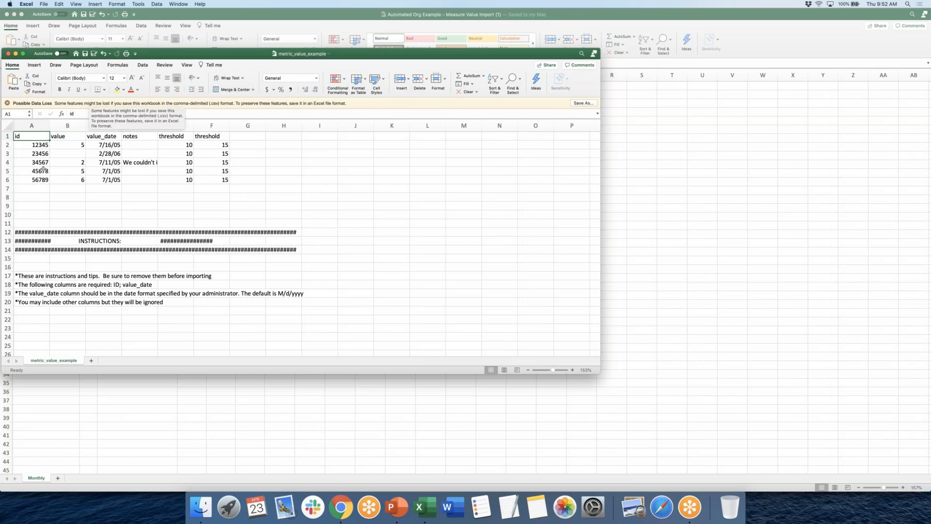
Delete sample rows 3 to 6 from the example import file, keeping only the first data row
left_click_drag(6, 153, 7, 179)
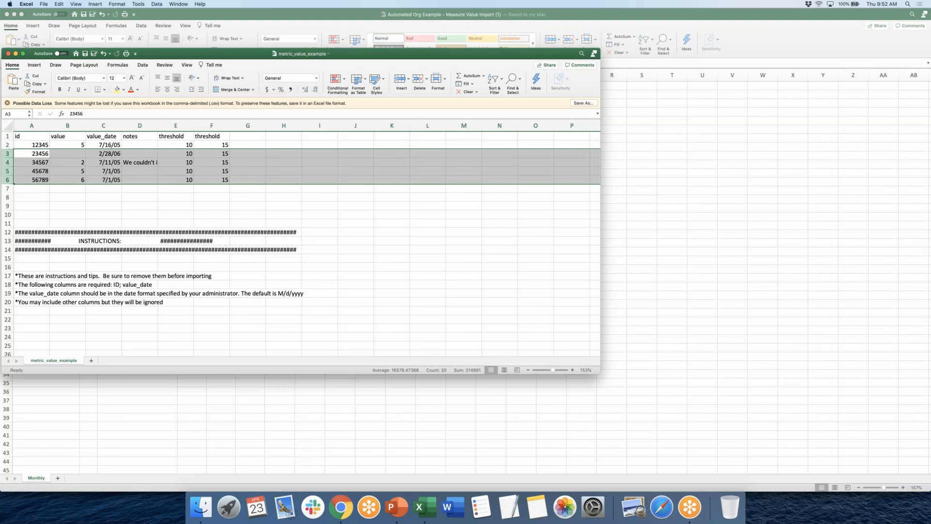
right_click(101, 163)
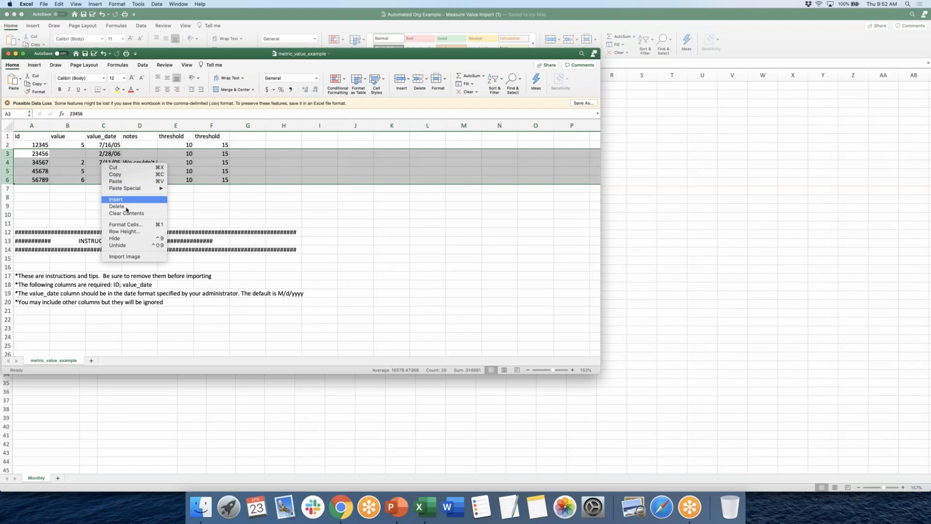
left_click(126, 206)
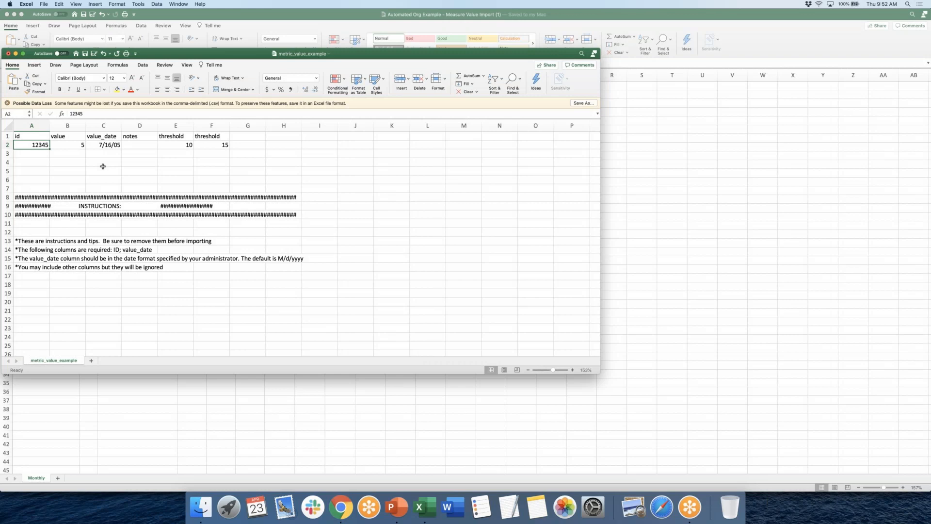
Set the id in row 2 to 4722, the value to 75000 and the value_date to 3/1/20
type("4722")
key("Tab")
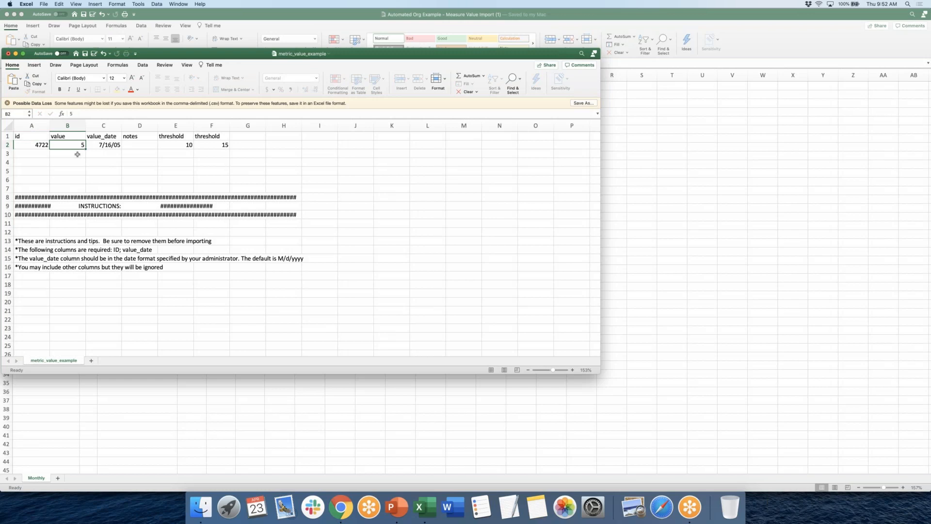
key("Left")
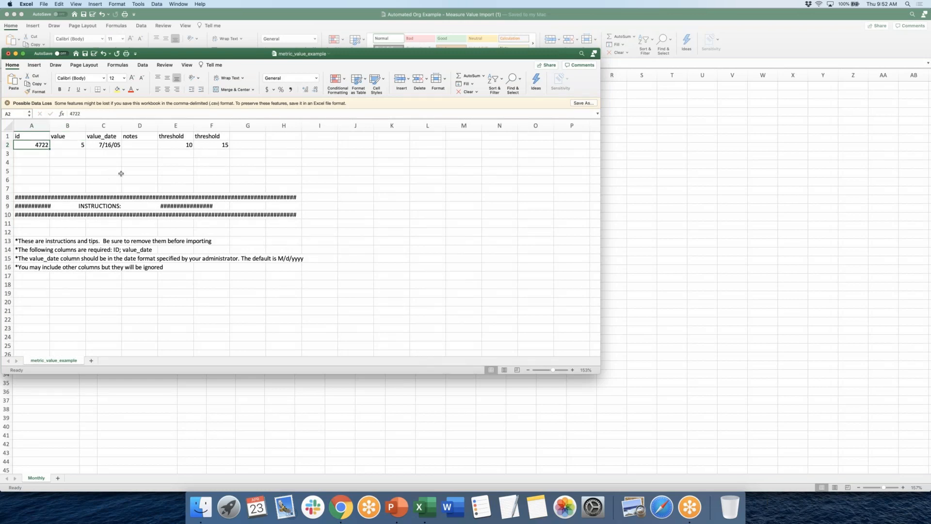
left_click(67, 146)
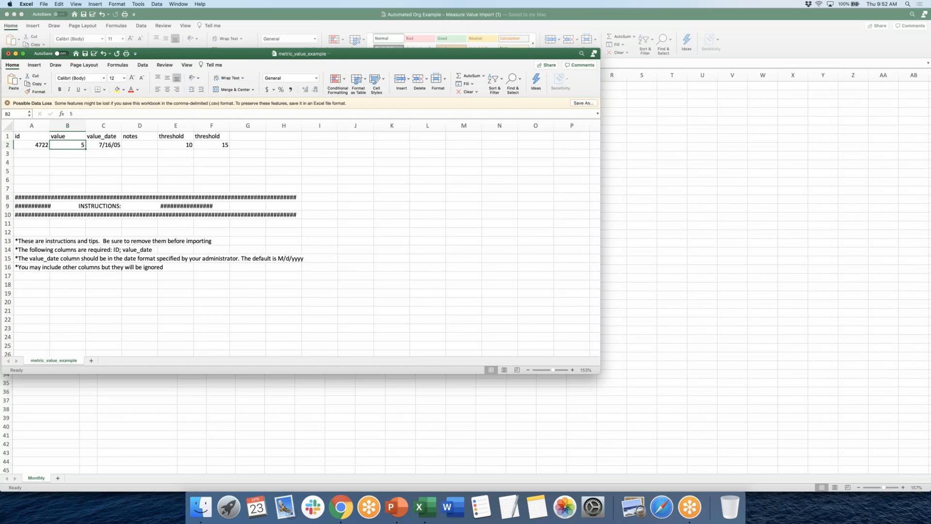
type("75000")
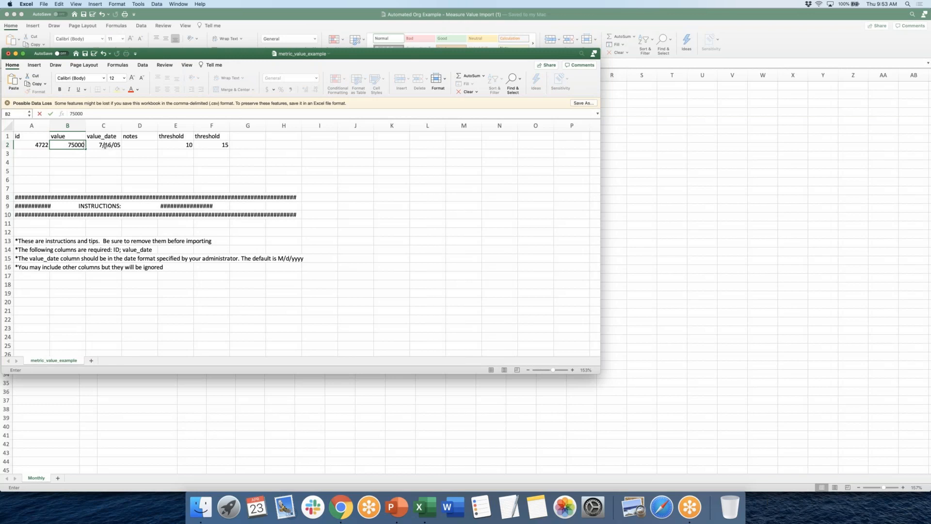
key("Tab")
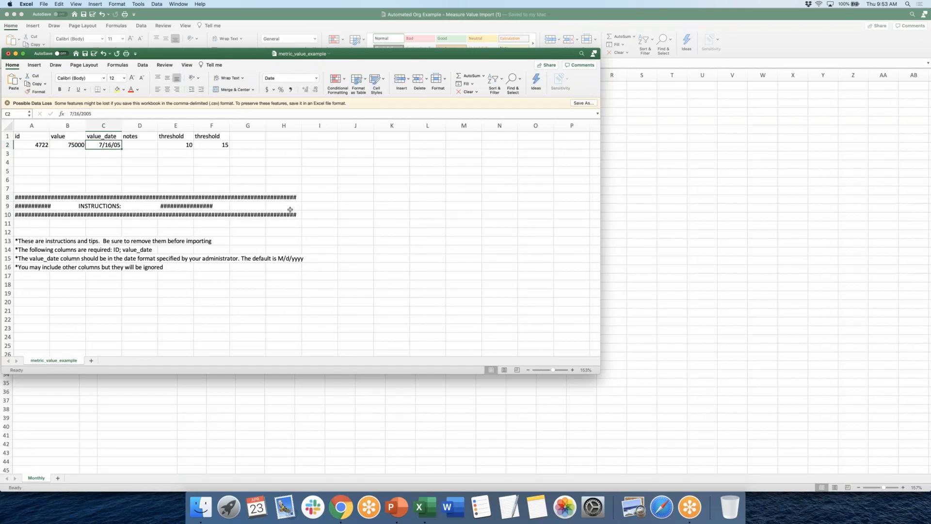
type("3/1/20")
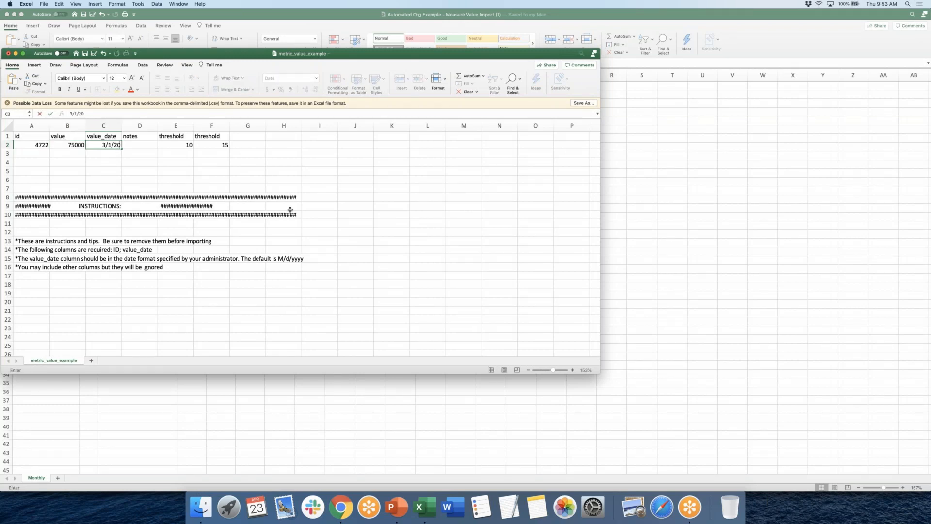
Set the two thresholds in row 2 to 50000 and 70000
left_click(176, 144)
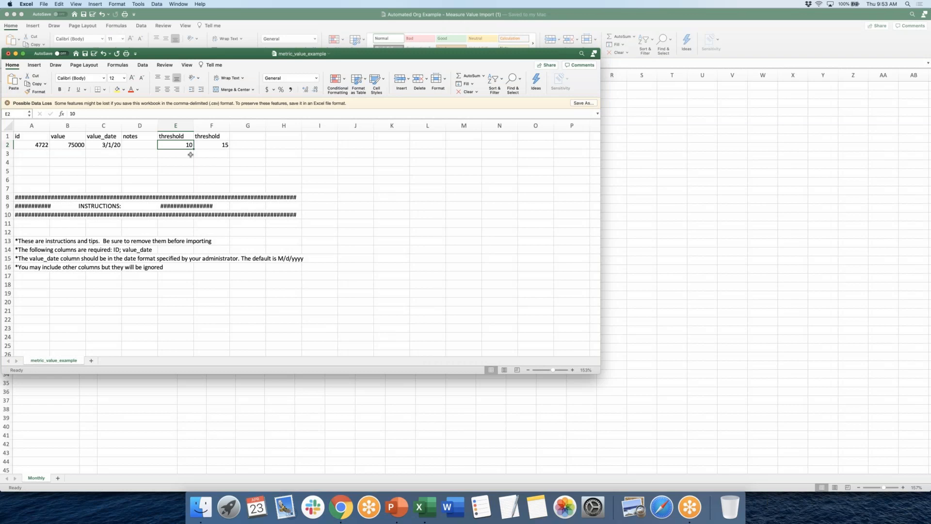
type("50000")
key("Tab")
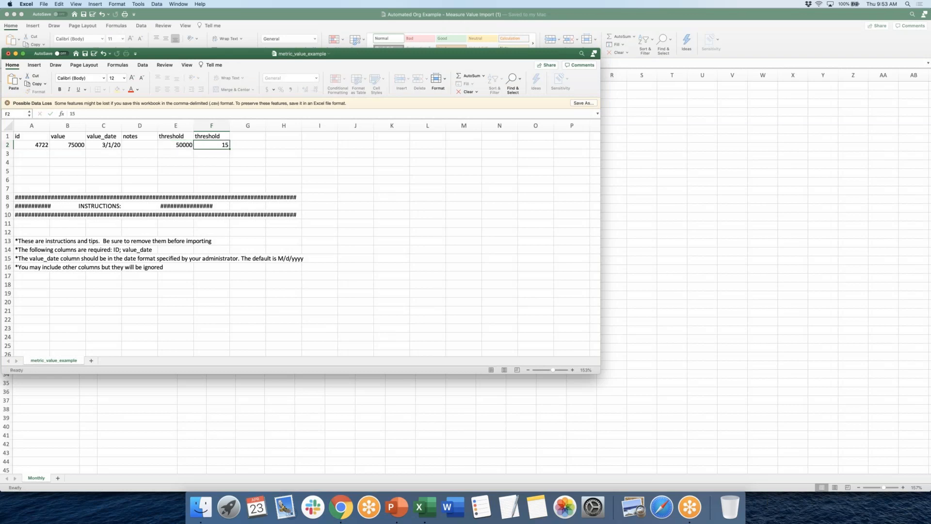
type("70000")
key("Return")
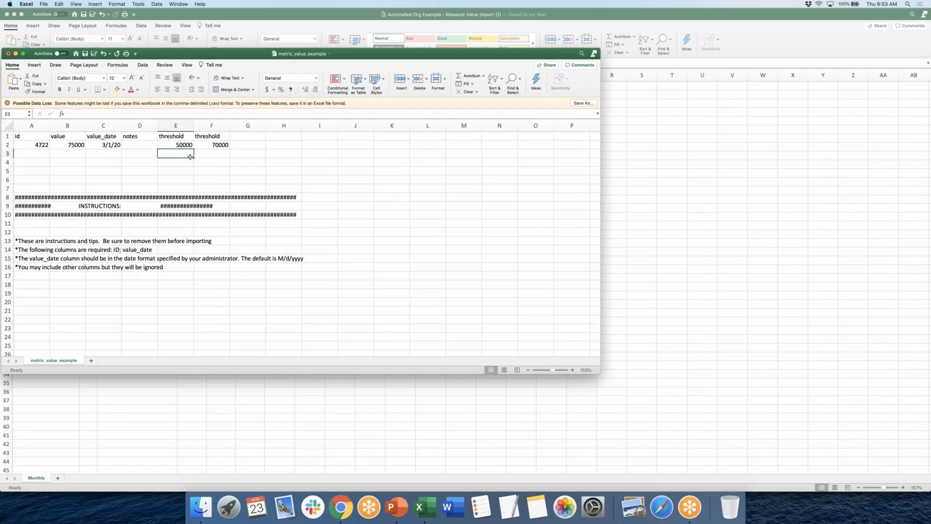
Review the value, threshold and value_date columns of the import file
left_click(74, 128)
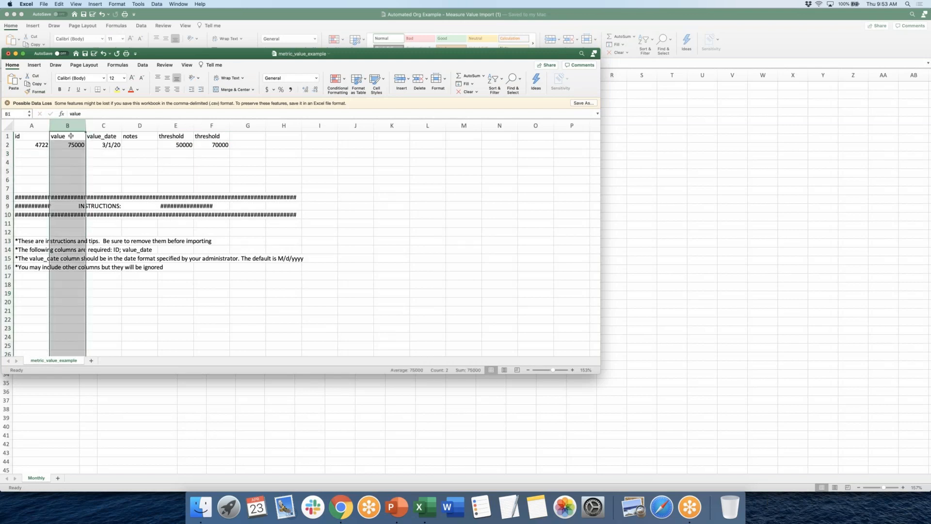
left_click(171, 125)
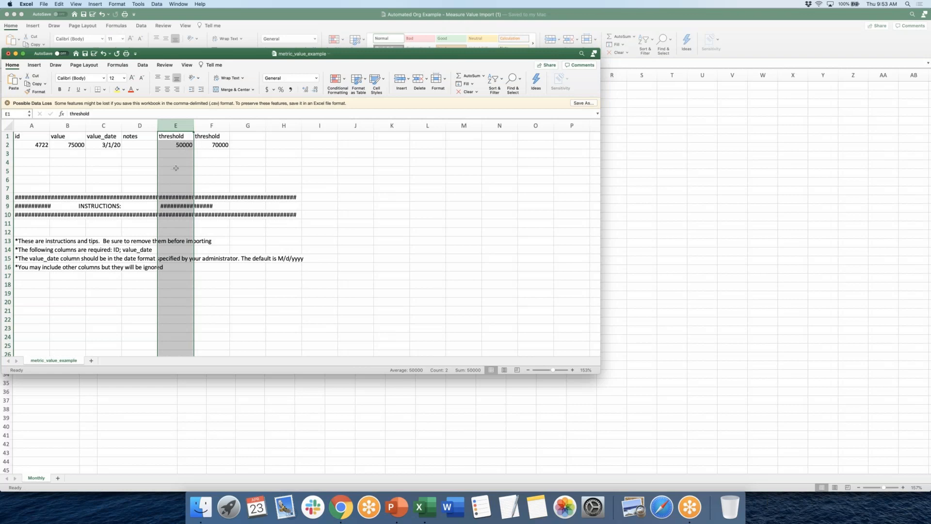
left_click(142, 178)
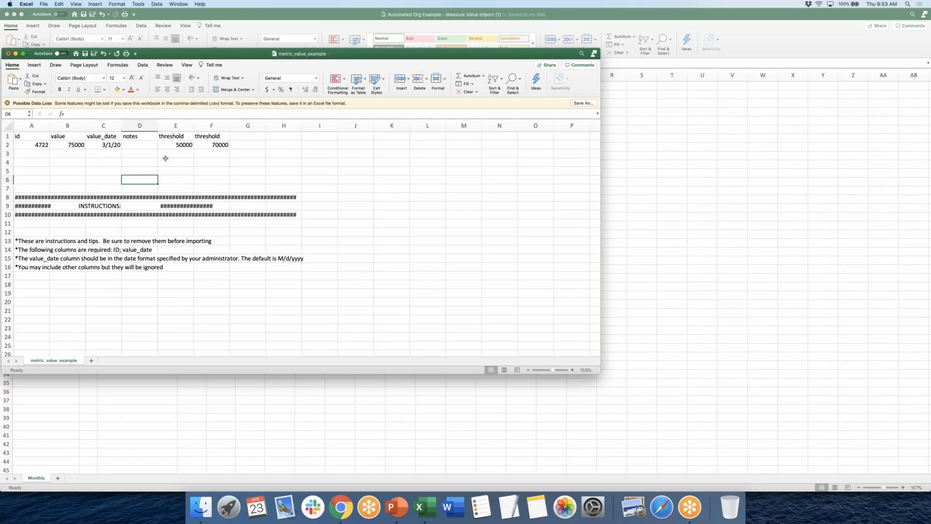
left_click(104, 126)
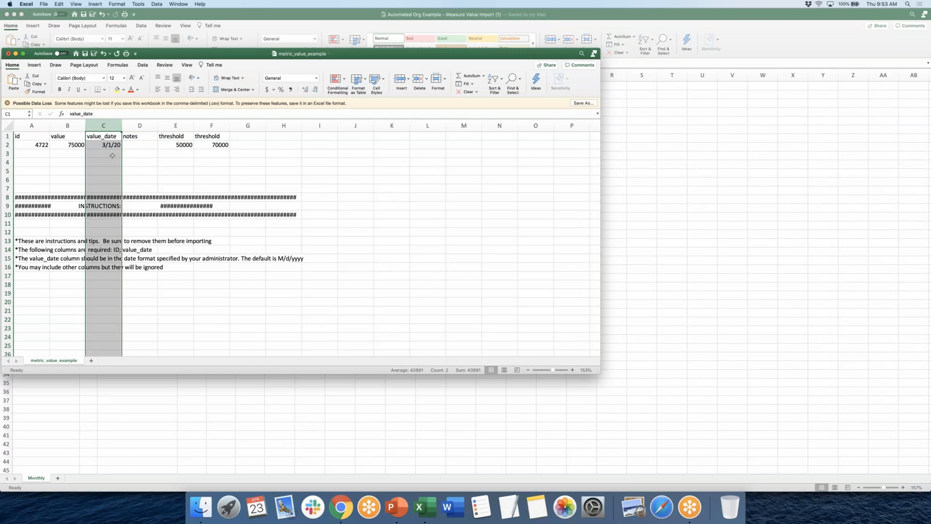
left_click(8, 144)
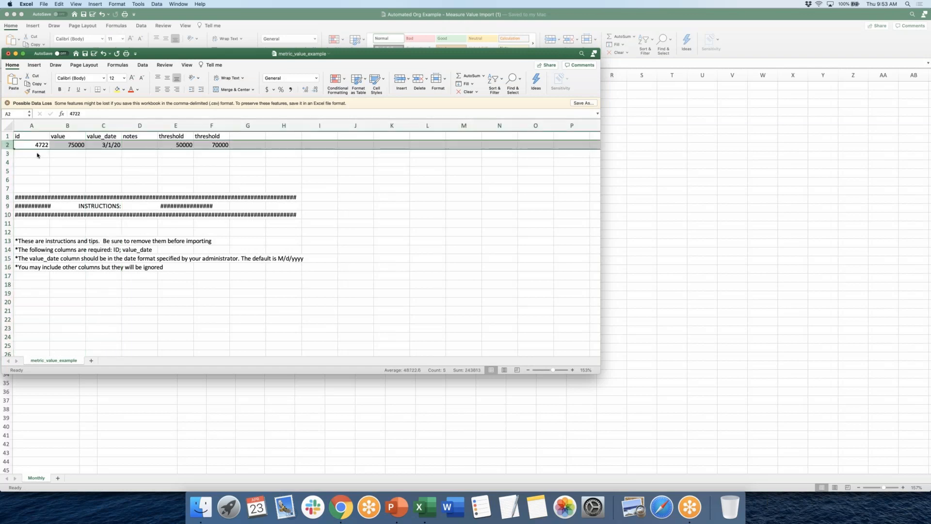
right_click(29, 146)
left_click(49, 163)
left_click(486, 161)
left_click(69, 147)
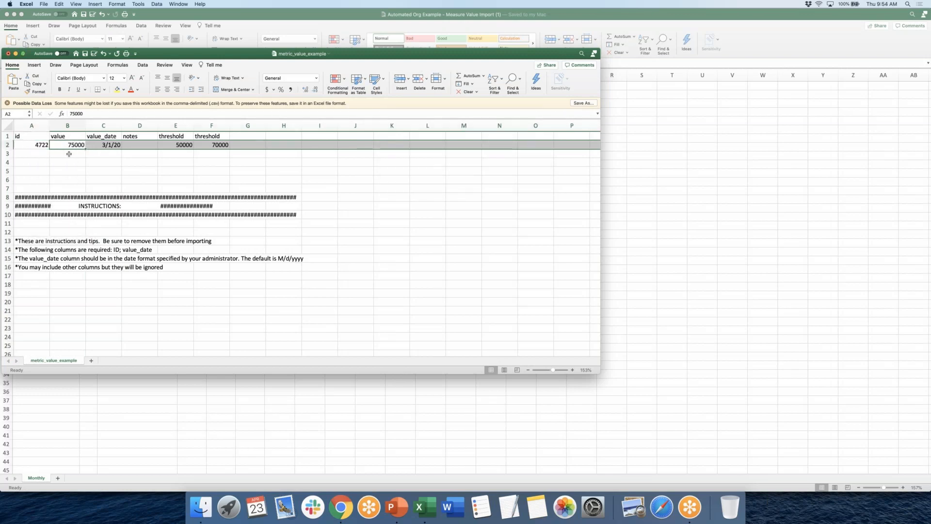
Copy row 2 into row 3 and set the new row's value to 70000
left_click(8, 145)
right_click(27, 145)
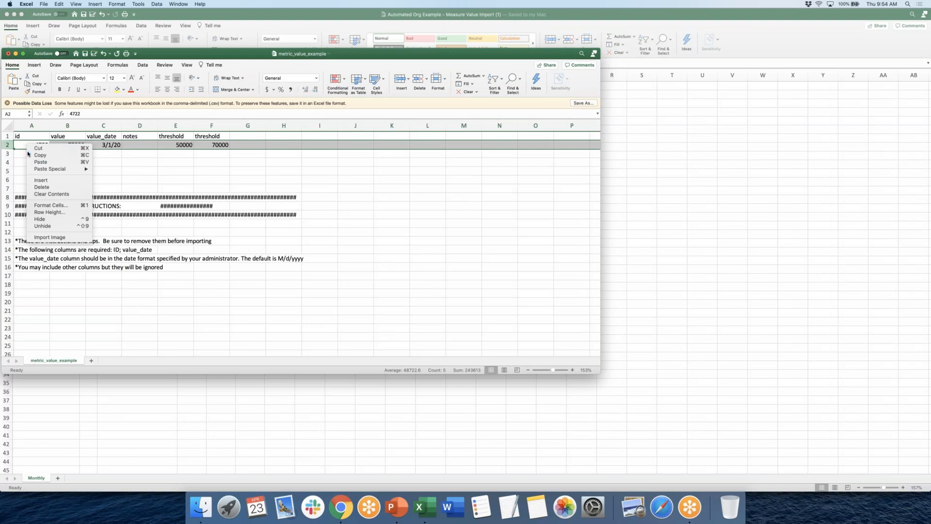
left_click(39, 155)
right_click(27, 152)
left_click(41, 169)
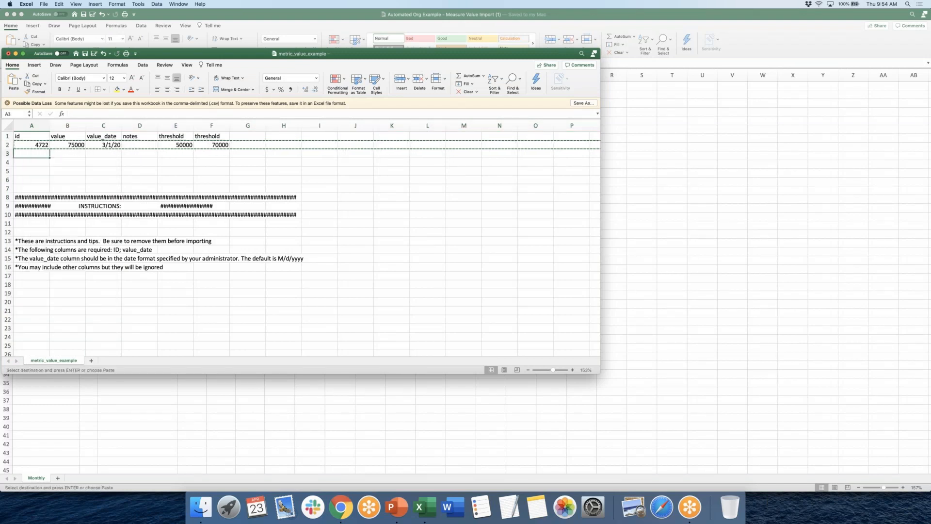
type("700000")
key("BackSpace")
key("Tab")
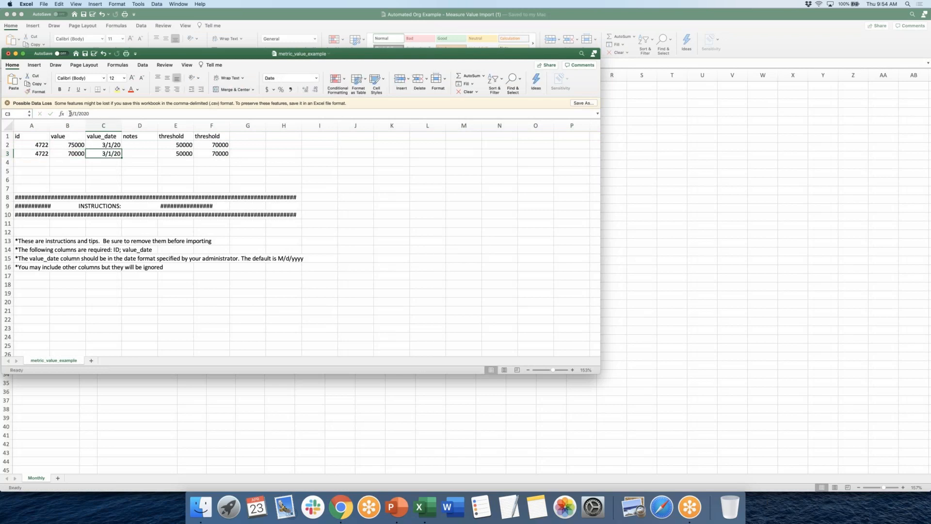
Set the value_date in row 3 to 2/1/2020 and apply the custom format m/d/yyyy to the whole value_date column
left_click(71, 114)
key("Return")
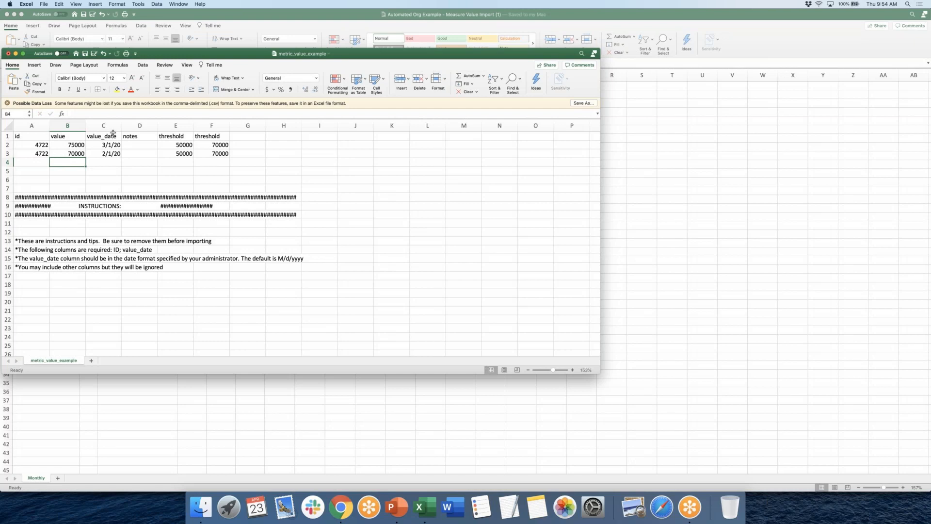
left_click(105, 125)
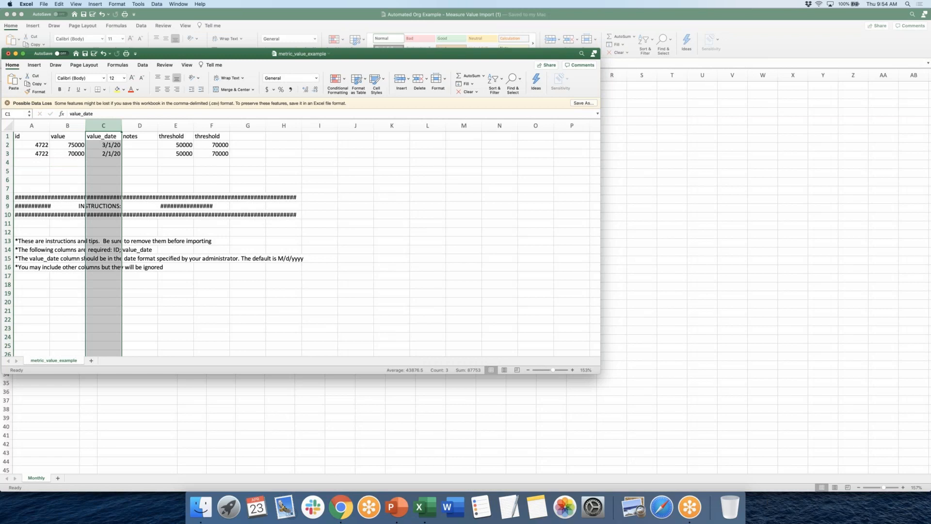
right_click(107, 145)
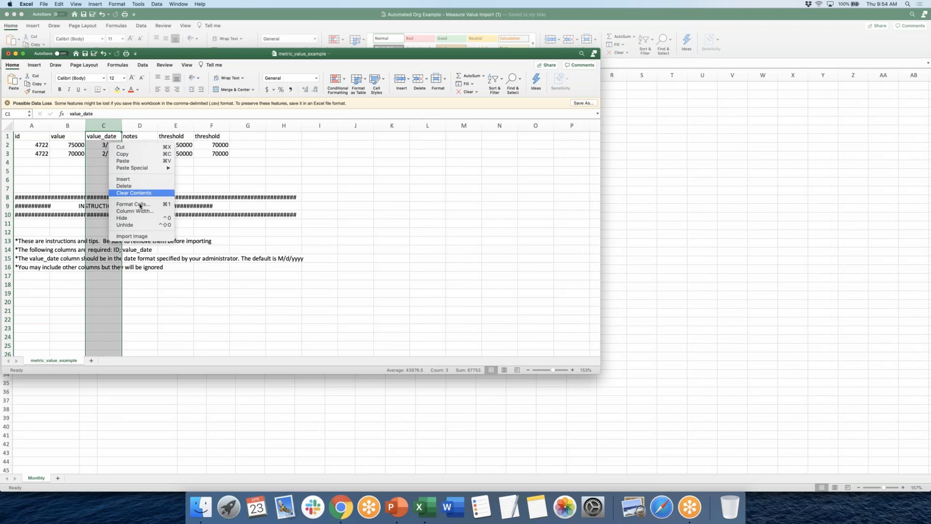
left_click(146, 204)
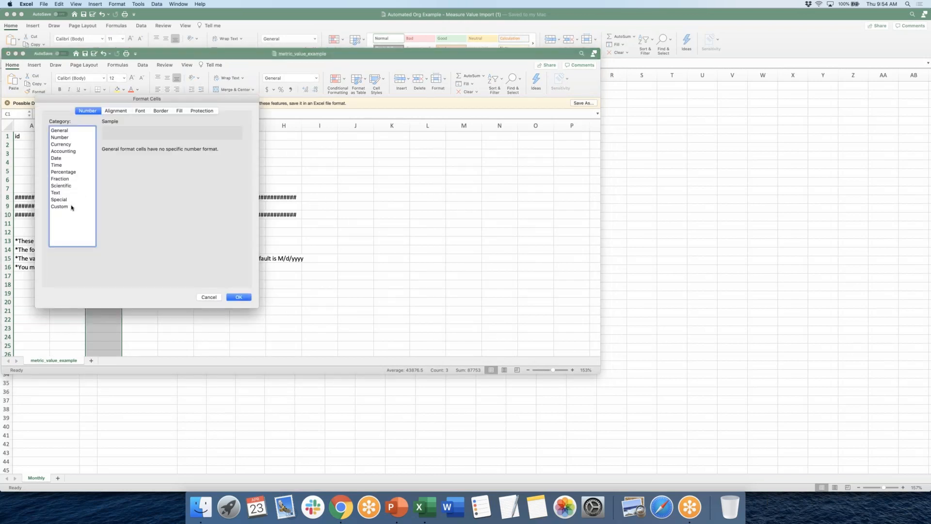
left_click(71, 206)
scroll(161, 204, "down", 4)
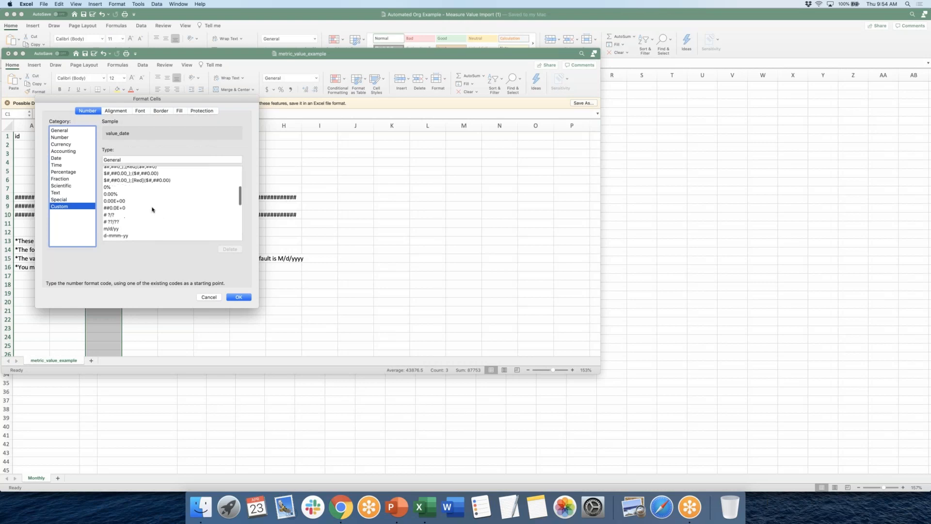
left_click(145, 219)
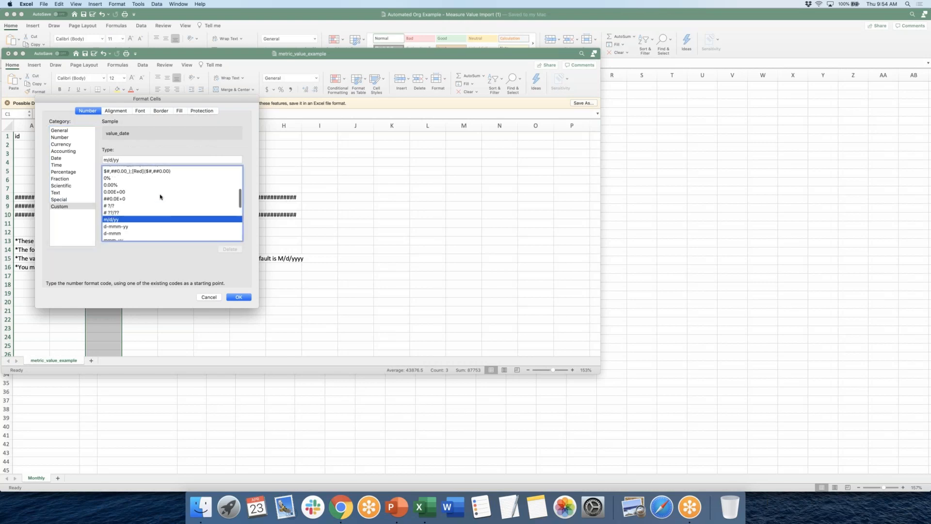
left_click(132, 160)
type("yy")
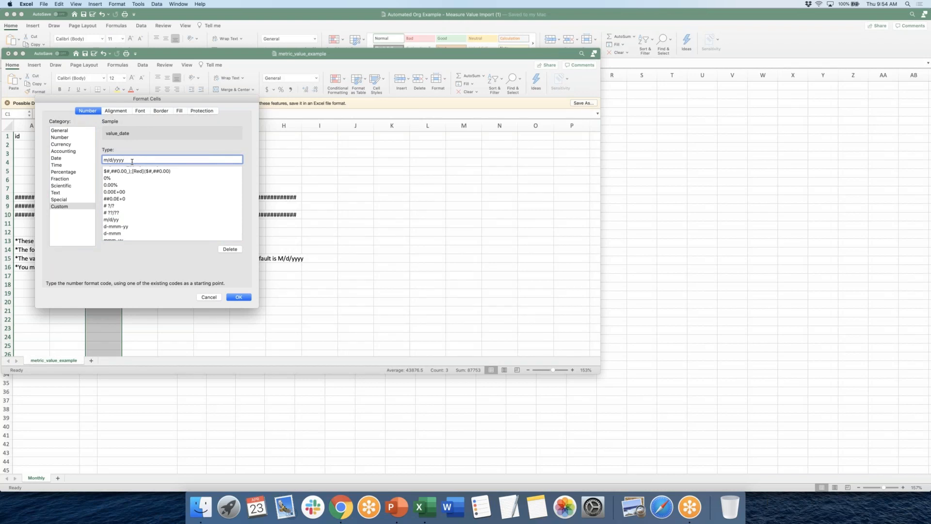
left_click(238, 297)
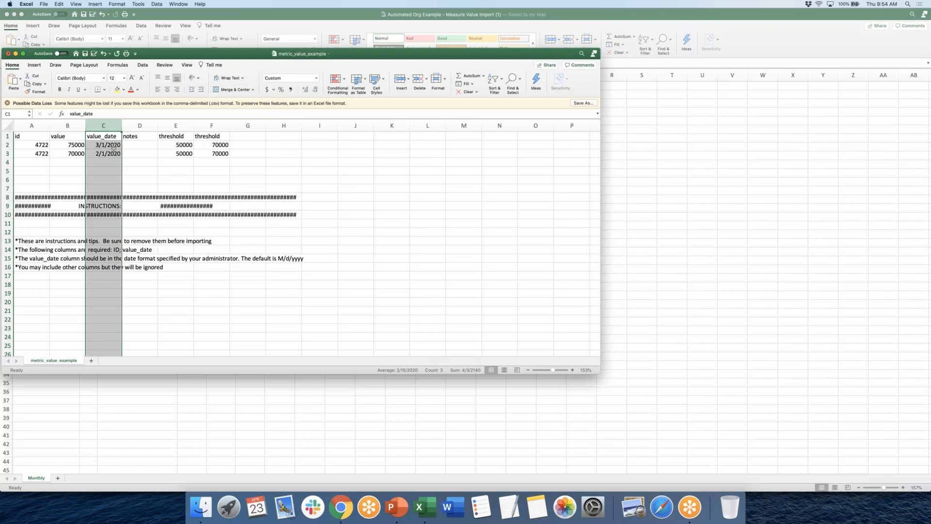
left_click(48, 138)
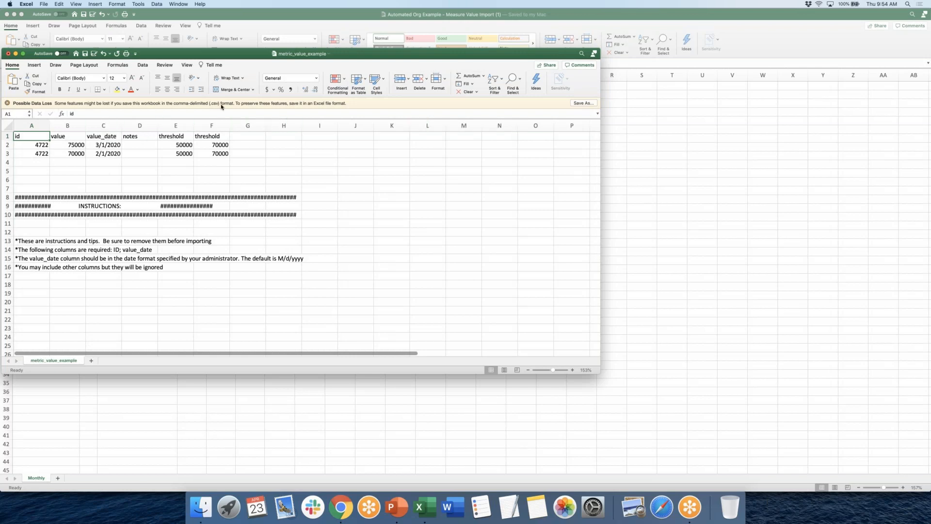
Save the import file in Downloads as an Excel Workbook (.xlsx) named Measure Updates
left_click(582, 104)
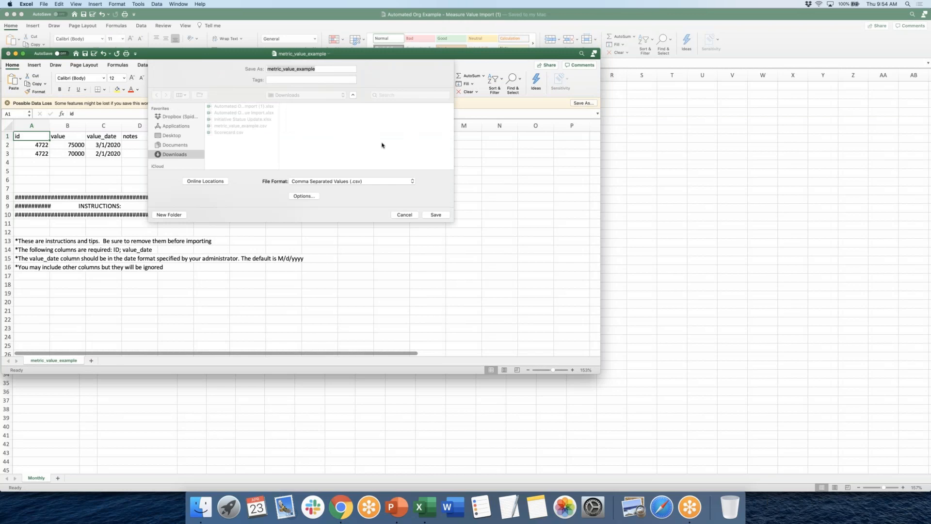
left_click(345, 182)
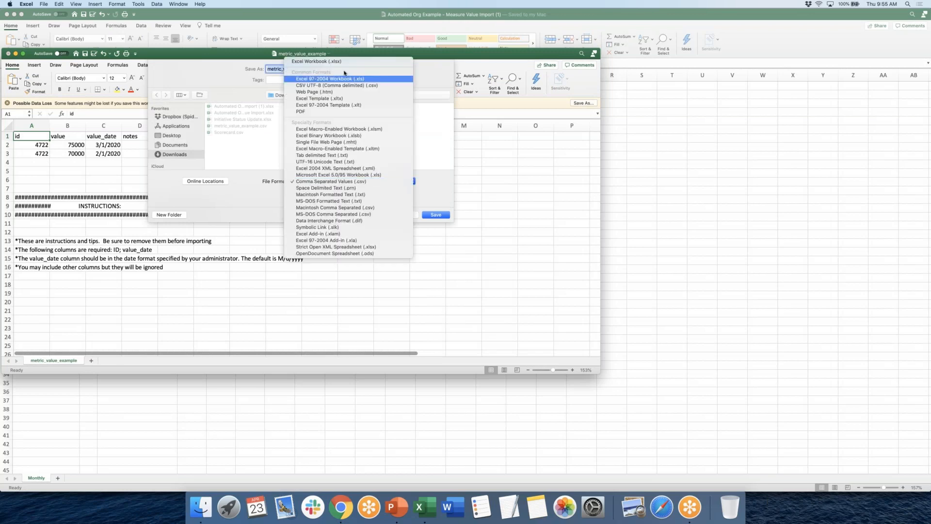
left_click(342, 61)
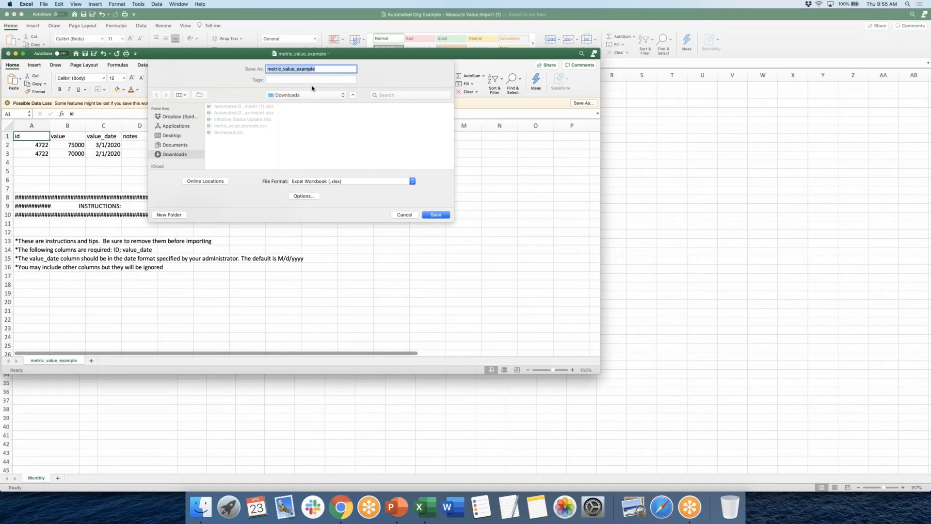
type("Measure Updates")
left_click(436, 214)
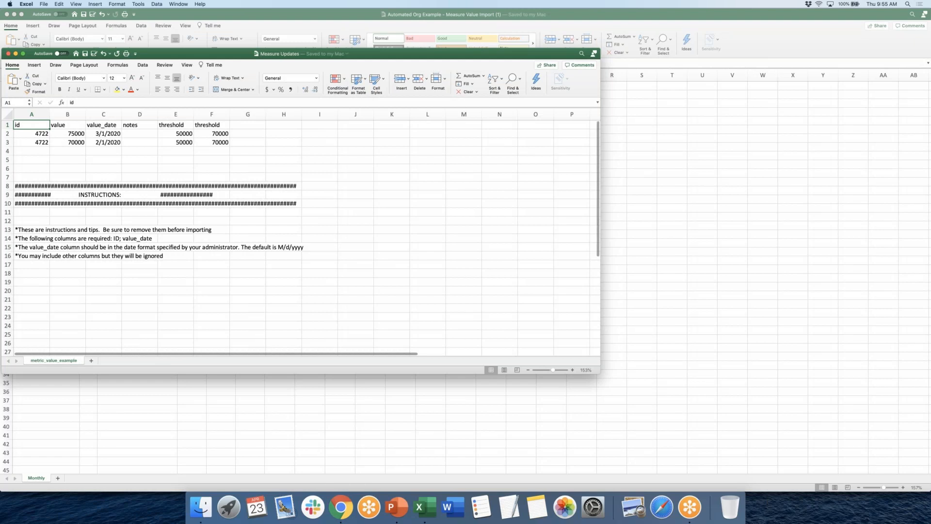
Switch to QuickScore in Chrome and try to import measure values from Measure Updates.xlsx
left_click(341, 507)
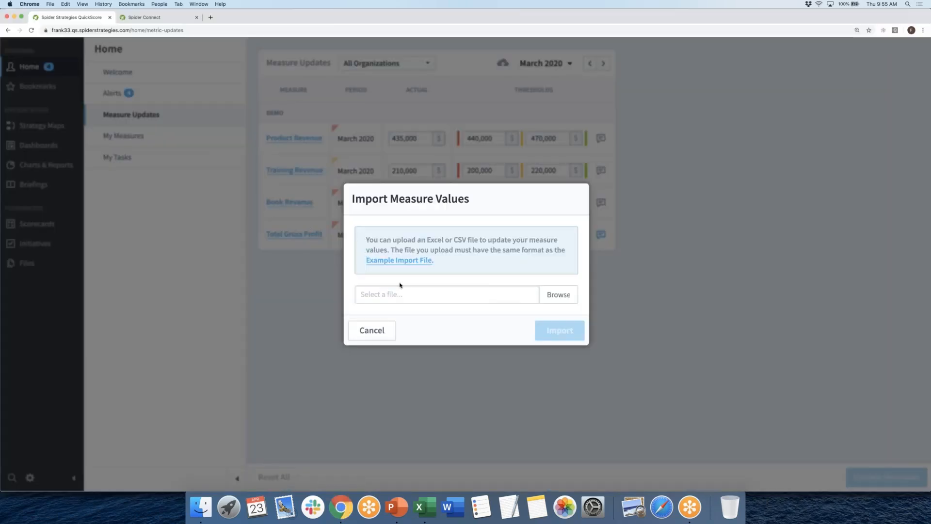
left_click(563, 299)
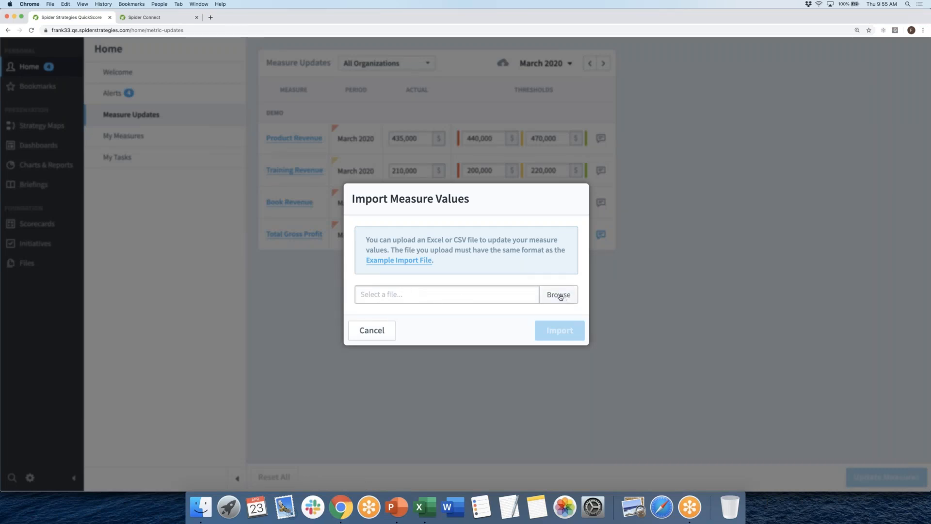
left_click(267, 76)
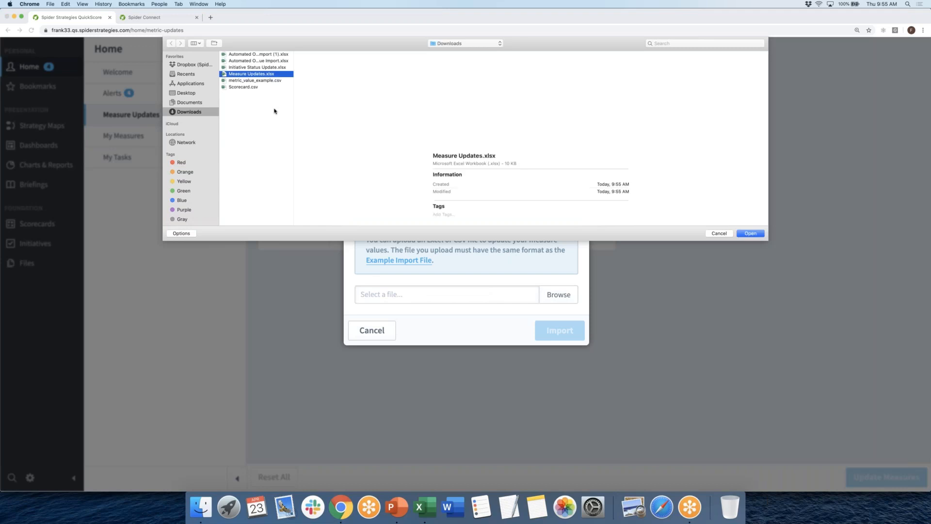
left_click(747, 235)
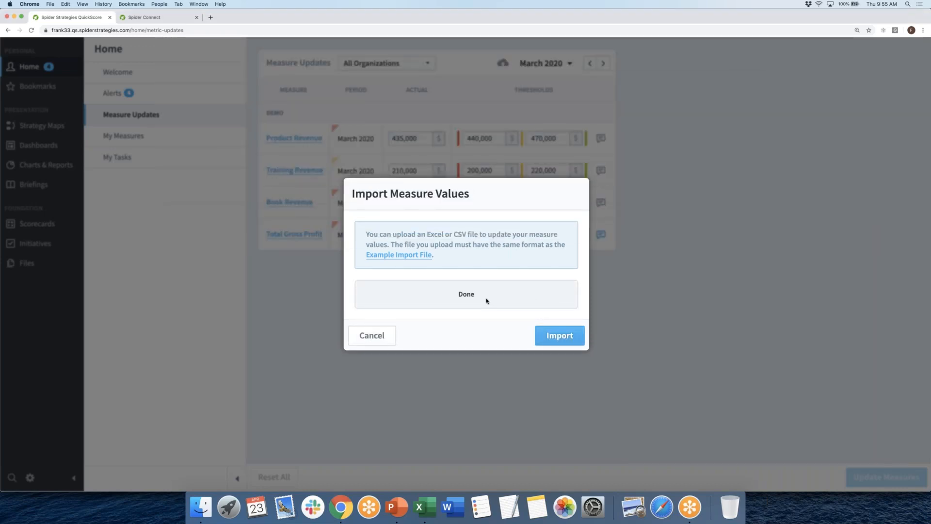
left_click(570, 339)
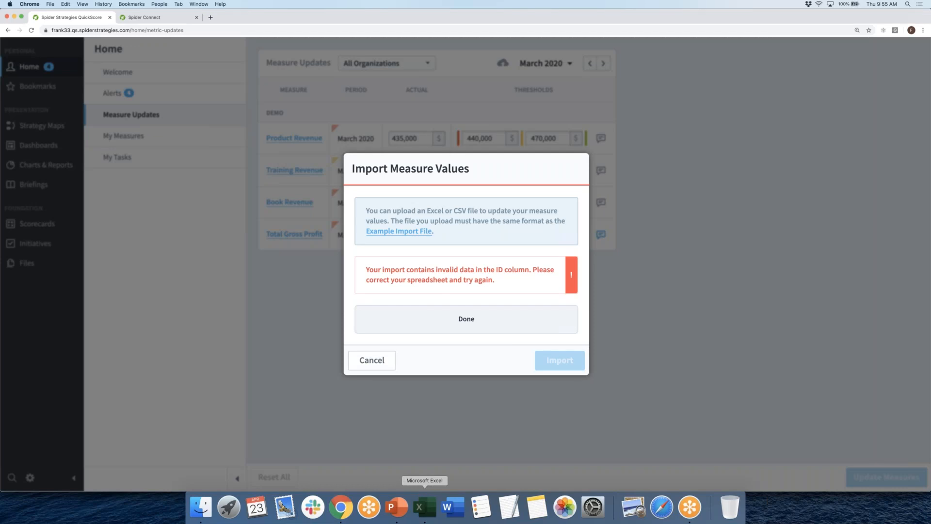
Switch to Excel, remove the instruction rows below the data rows in Measure Updates, and save the workbook
left_click(425, 501)
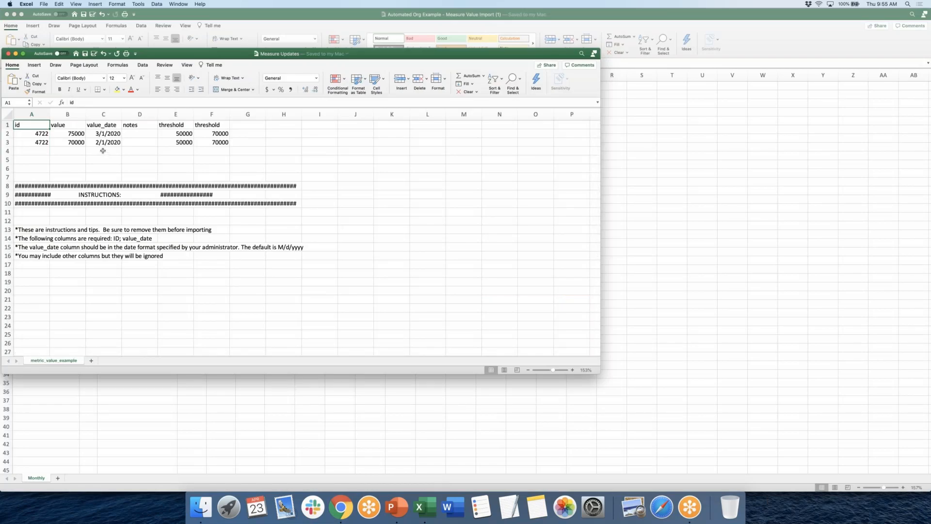
left_click(41, 138)
left_click_drag(7, 151, 7, 273)
right_click(76, 168)
left_click(95, 210)
left_click(30, 124)
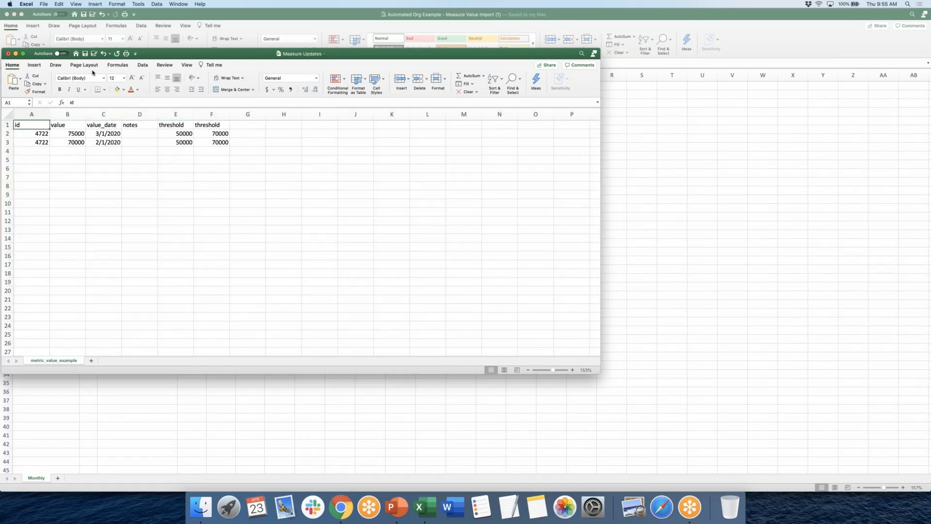
left_click(85, 54)
Return to QuickScore in Chrome, restart the measure value import and import the corrected Measure Updates.xlsx
left_click(341, 507)
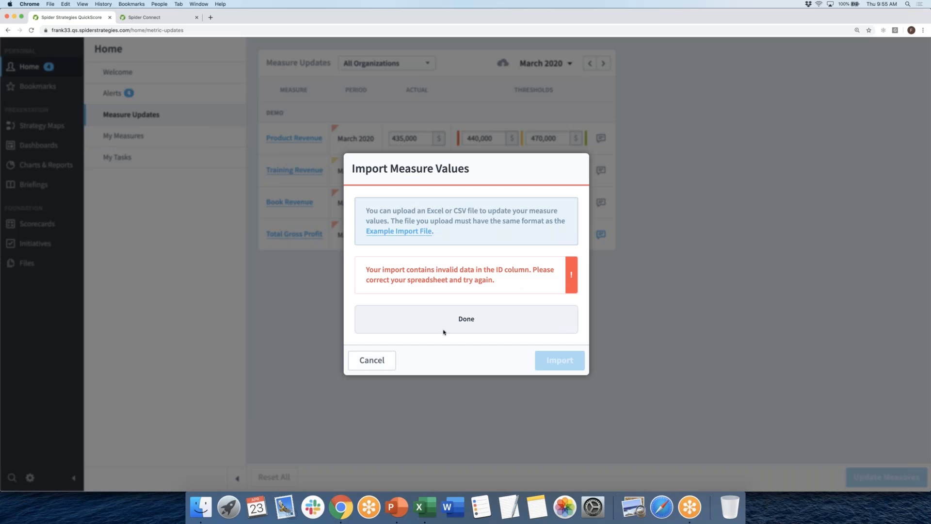
left_click(381, 361)
left_click(228, 319)
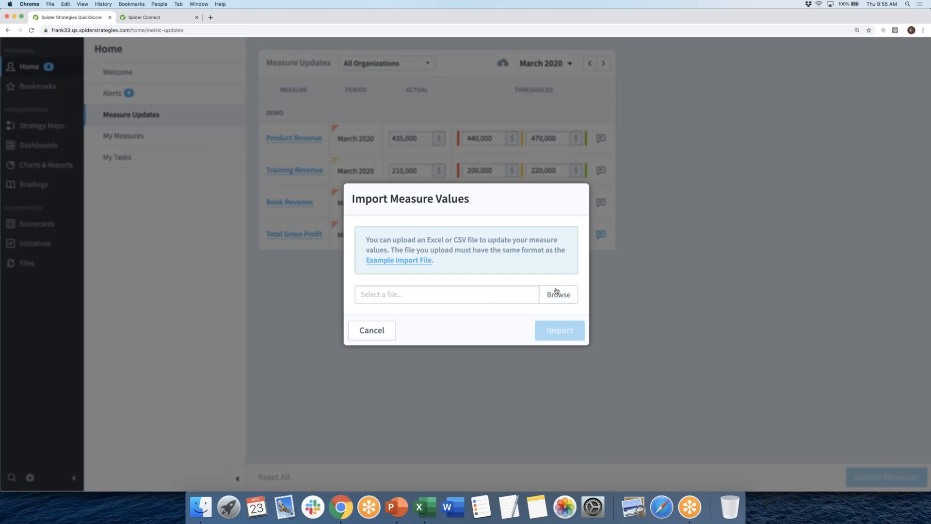
left_click(557, 294)
left_click(269, 75)
left_click(750, 233)
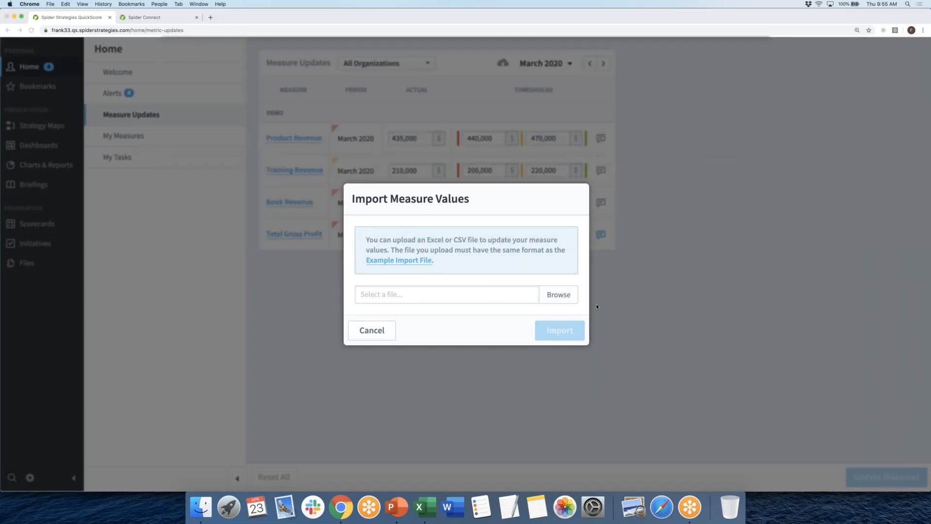
left_click(569, 330)
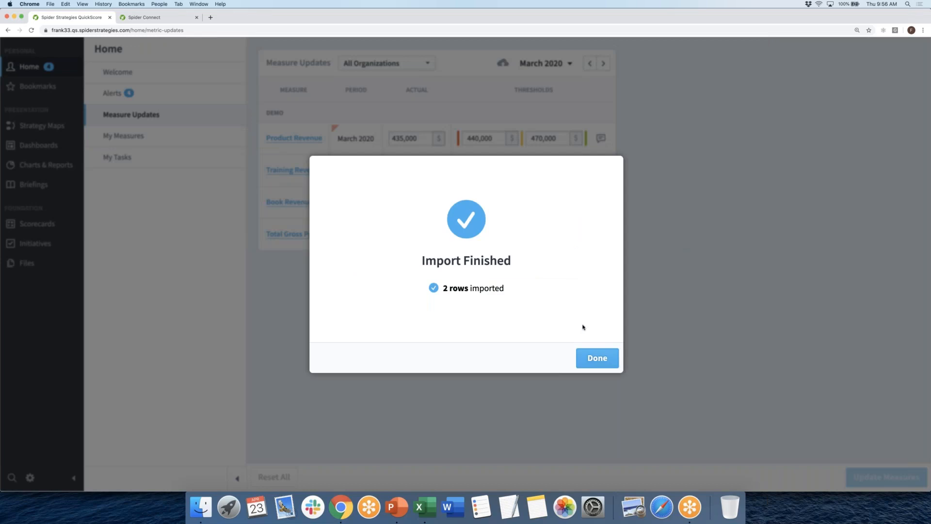
left_click(602, 353)
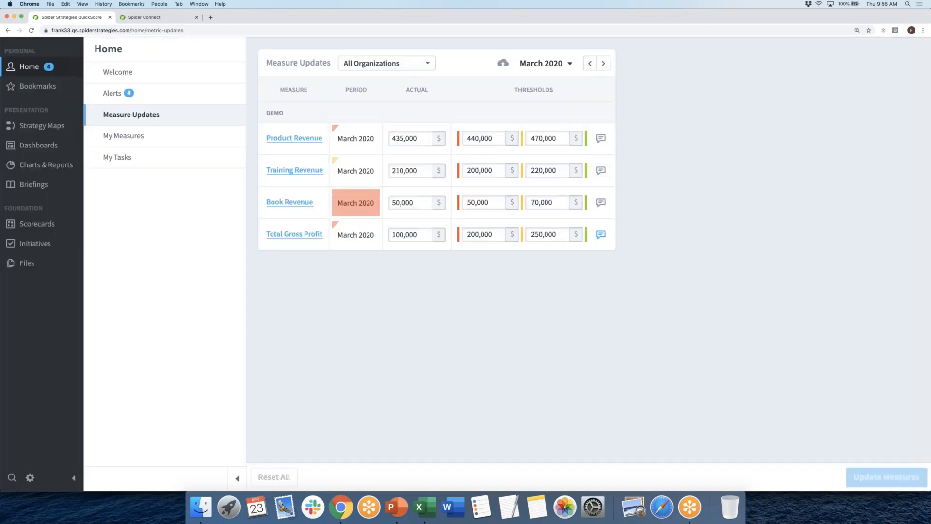
Open the Book Revenue measure under Financial, Increase Revenue in the scorecard and check its March and February 2020 values
left_click(57, 226)
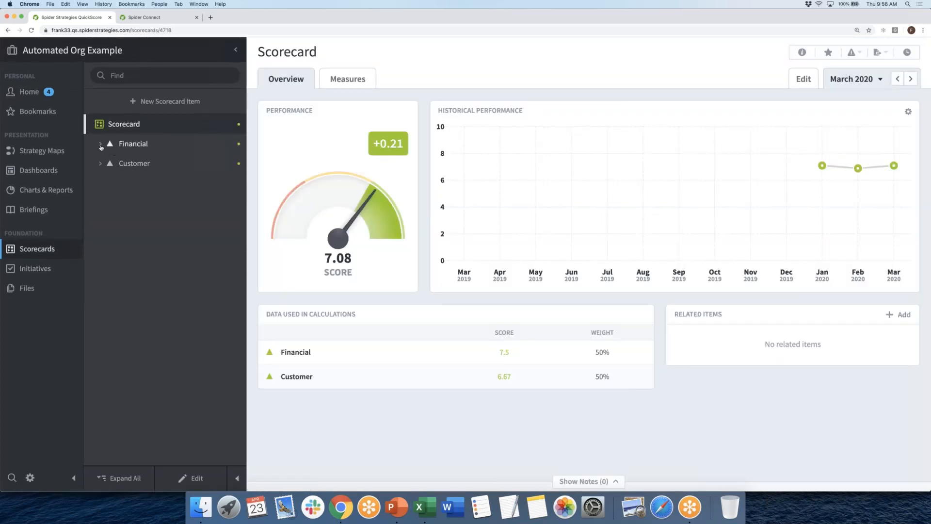
left_click(100, 144)
left_click(110, 163)
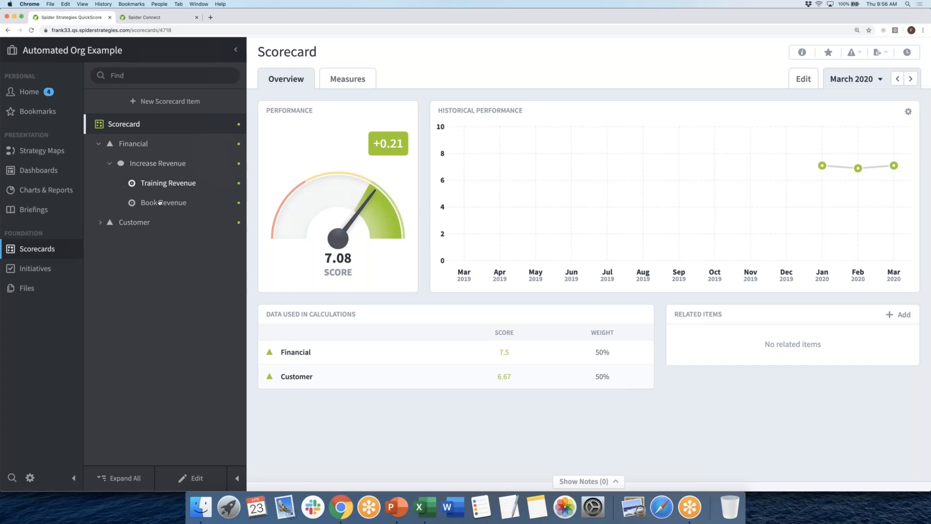
left_click(234, 207)
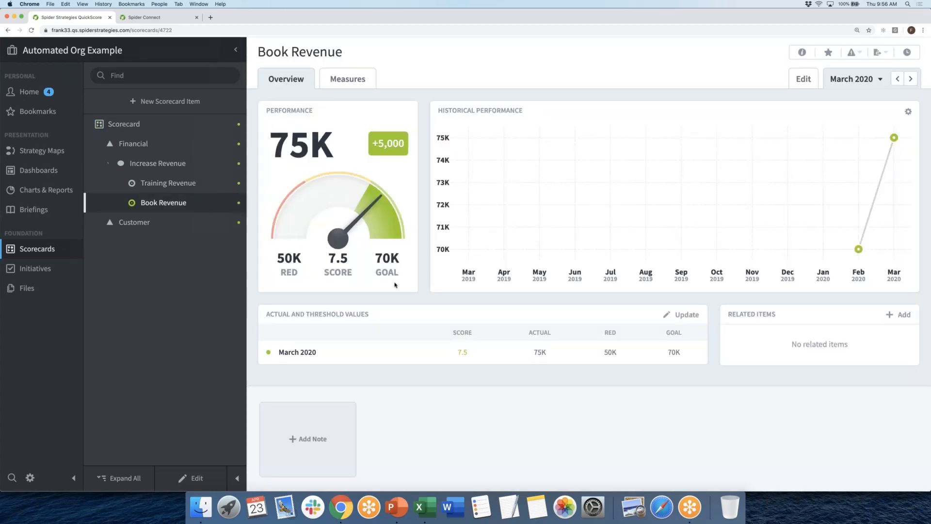
mouse_move(541, 353)
left_click(897, 80)
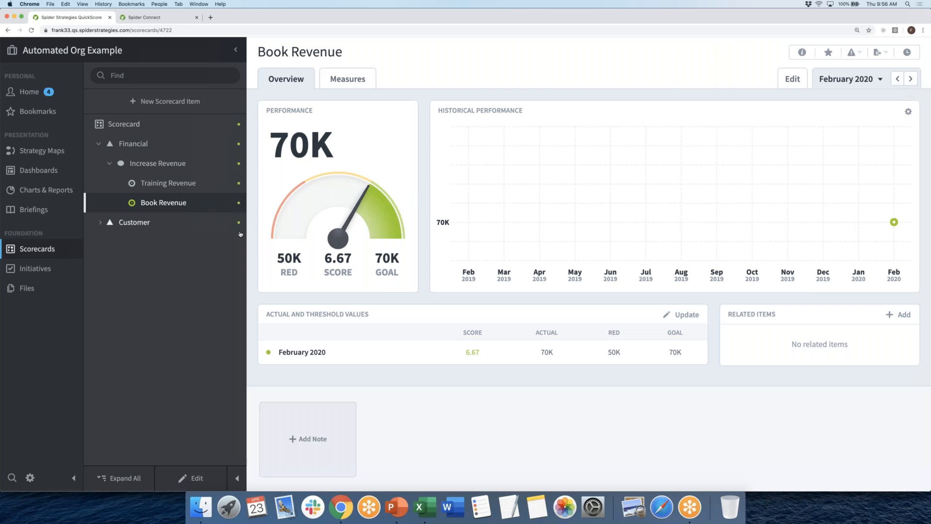
Add a status update to the Manual Task Example initiative dated 4/15/2020, with 50 percent complete and 2500 budget spent to date
left_click(45, 272)
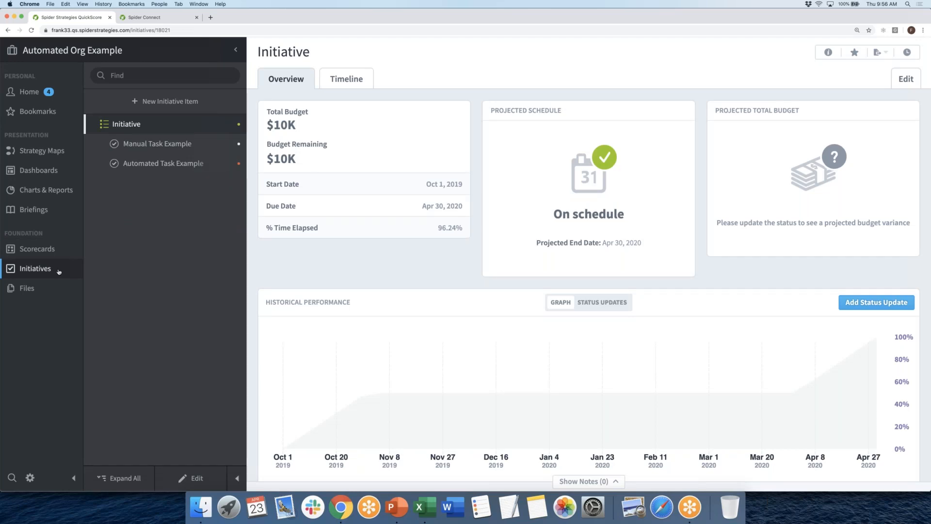
left_click(177, 147)
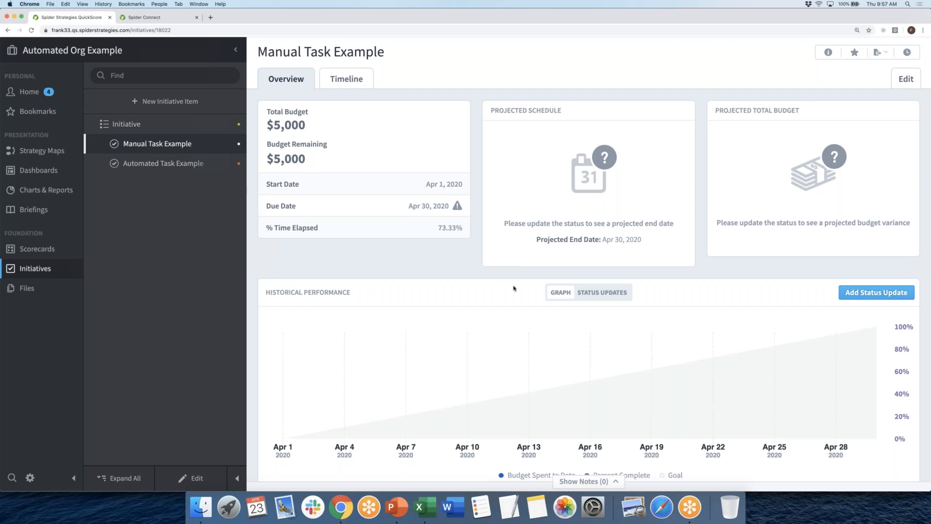
left_click(855, 293)
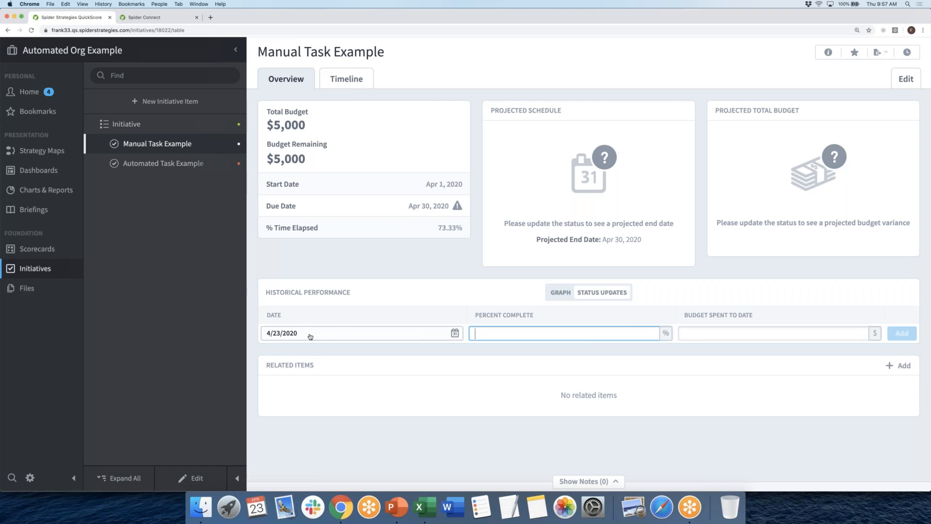
left_click(310, 336)
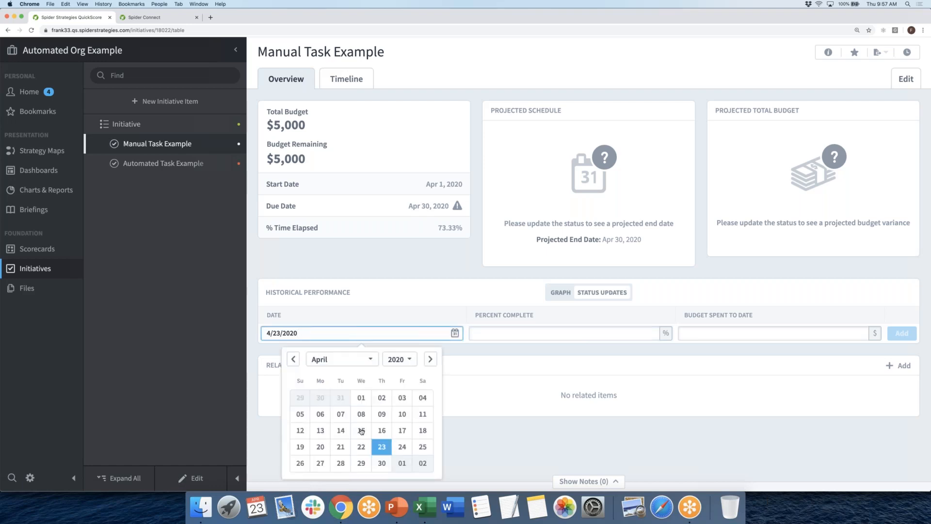
left_click(361, 429)
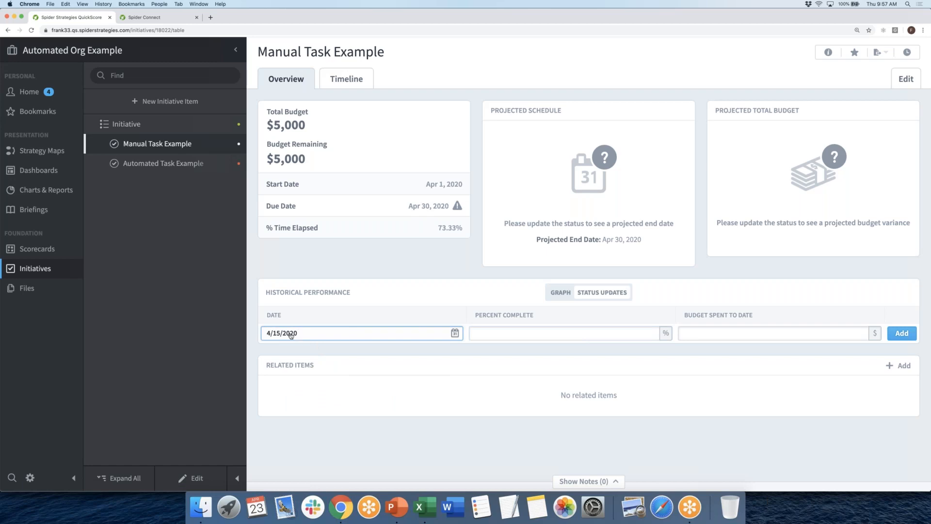
left_click(505, 334)
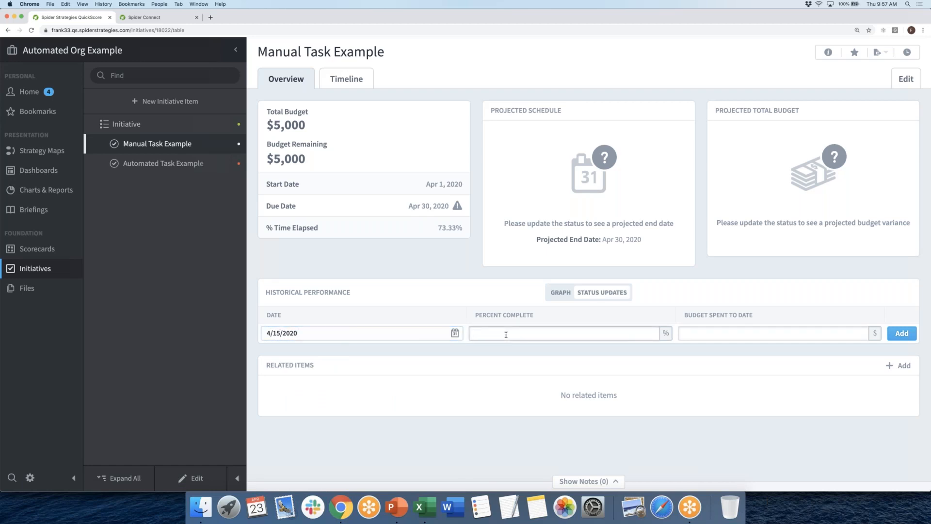
type("50")
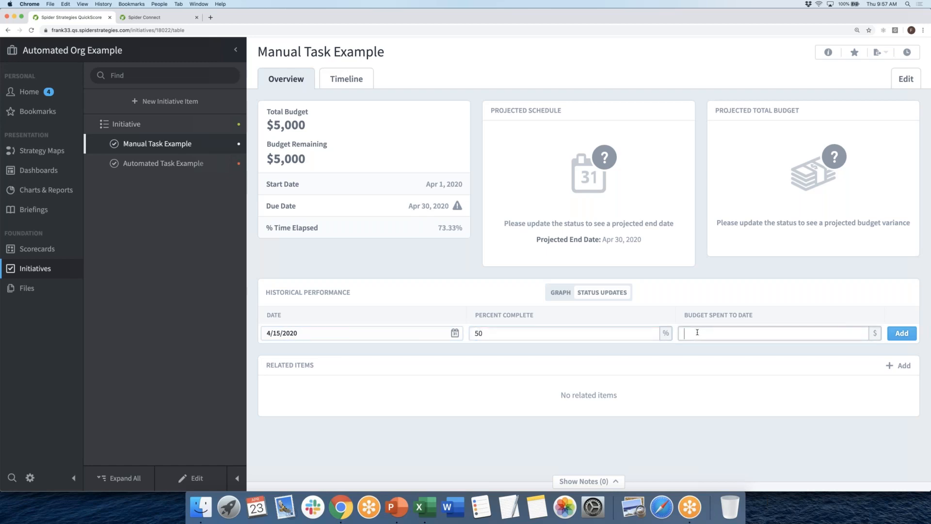
type("2500")
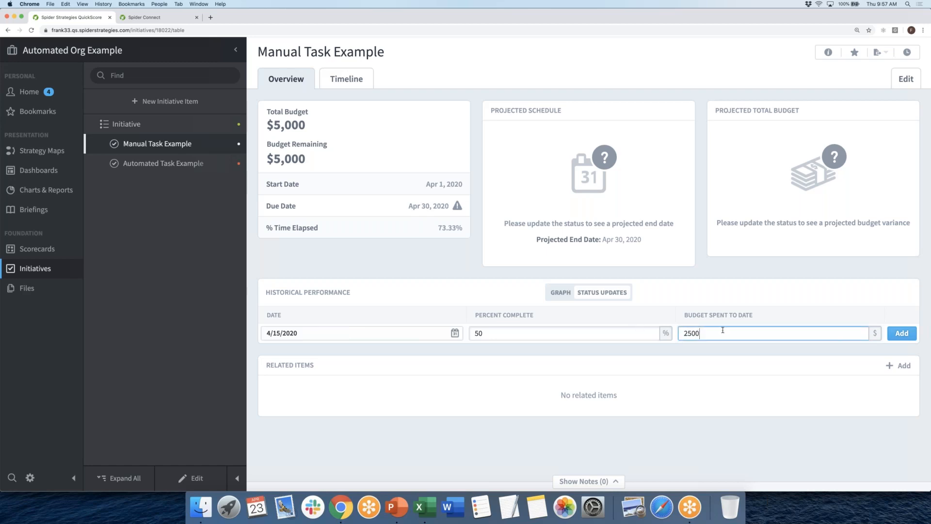
key("Return")
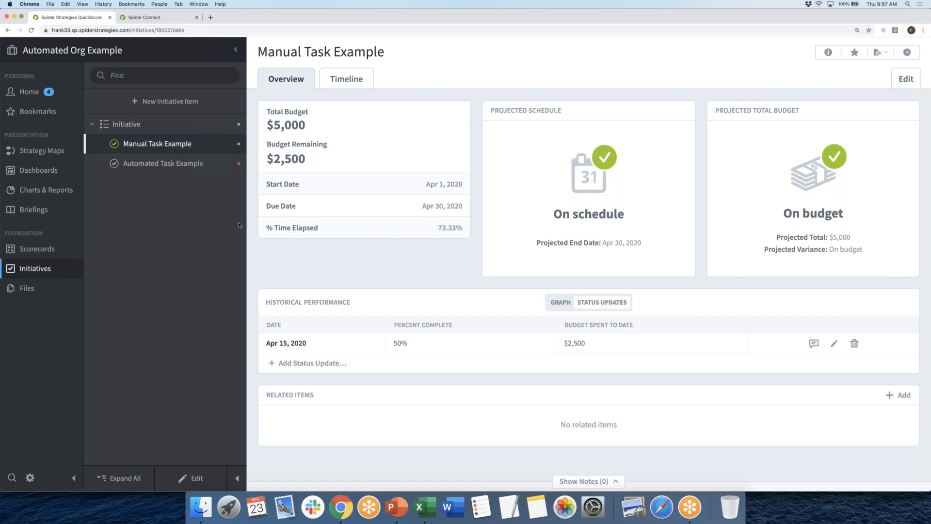
View the Automated Task Example initiative, and open Initiative Status Update.xlsx from the Downloads folder in Excel at an enlarged zoom
left_click(178, 164)
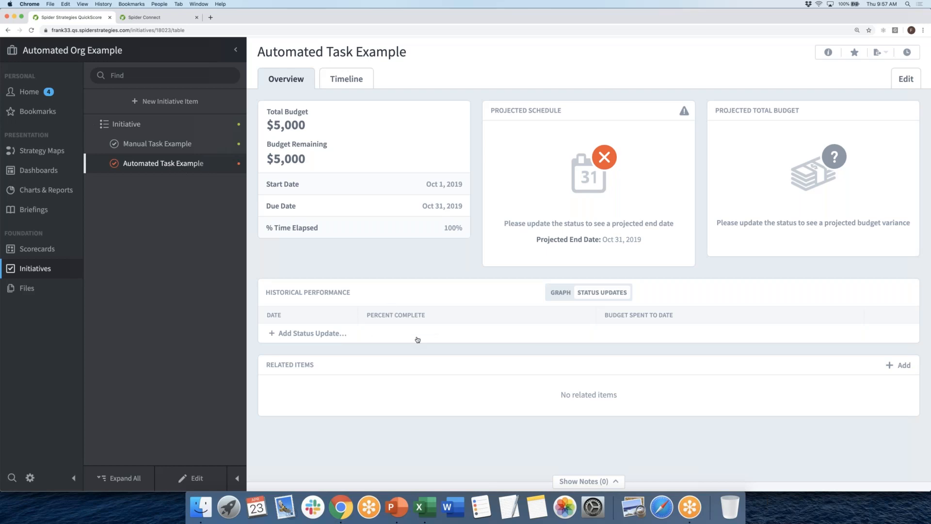
left_click(205, 510)
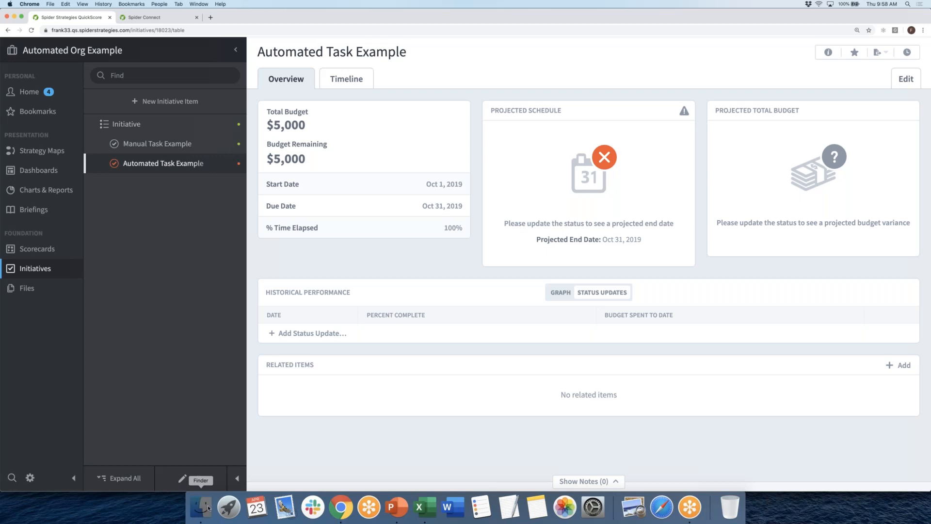
left_click(311, 292)
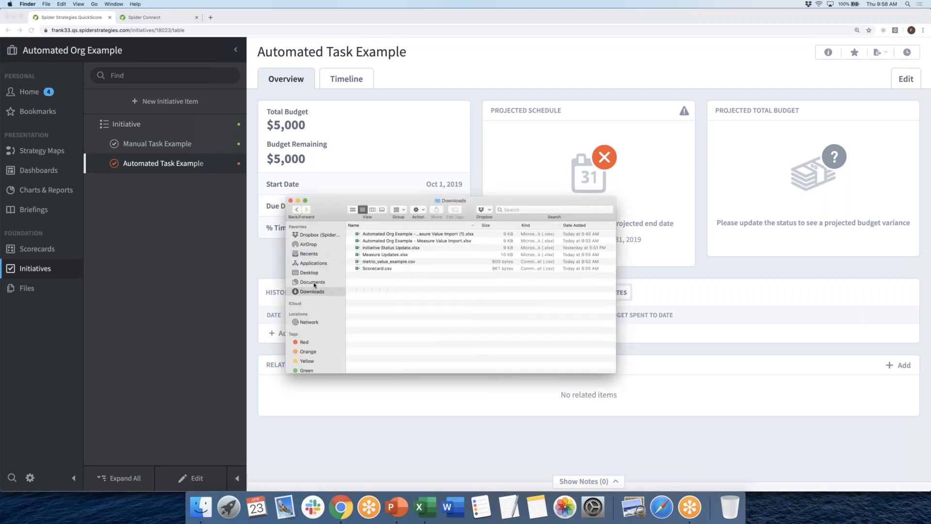
left_click(391, 248)
double_click(391, 248)
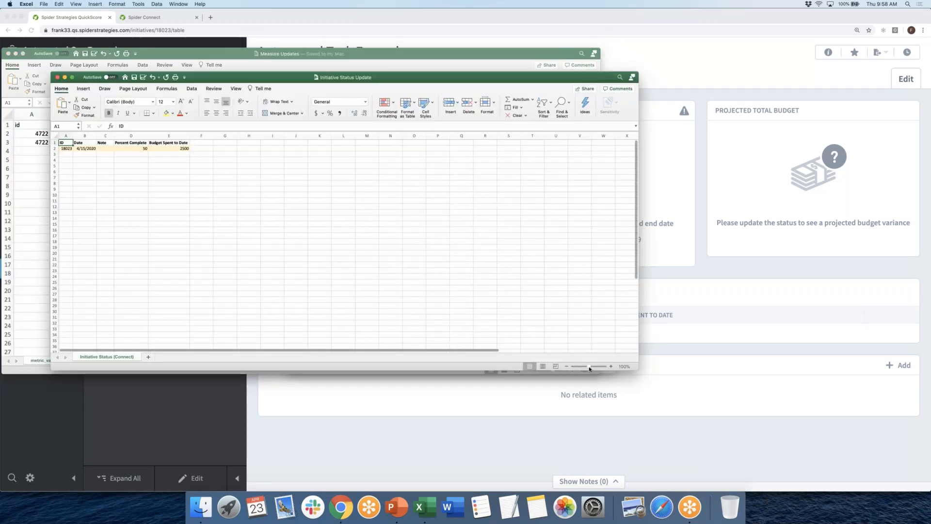
left_click_drag(589, 366, 592, 367)
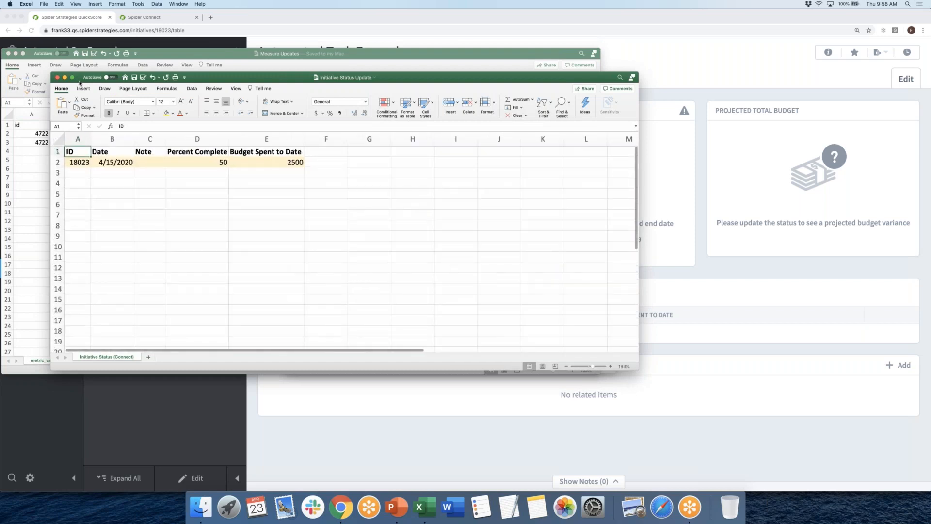
left_click_drag(239, 78, 194, 52)
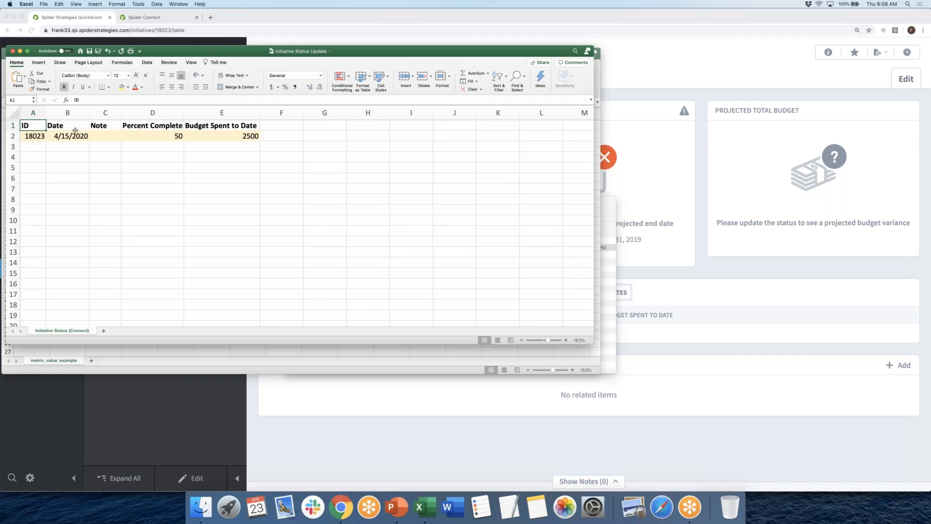
Examine the workbook's column headings and the ID, date, percent complete and budget spent cells in its data row
left_click(231, 126)
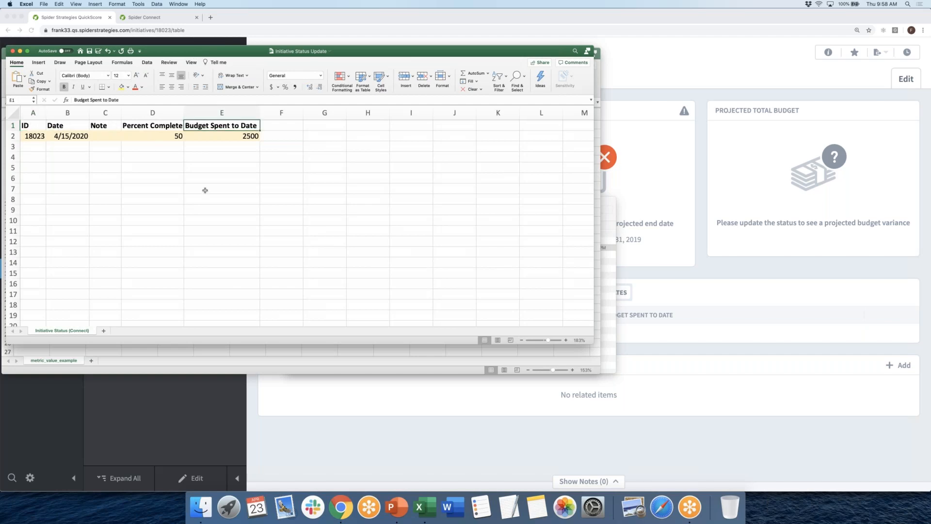
left_click(30, 135)
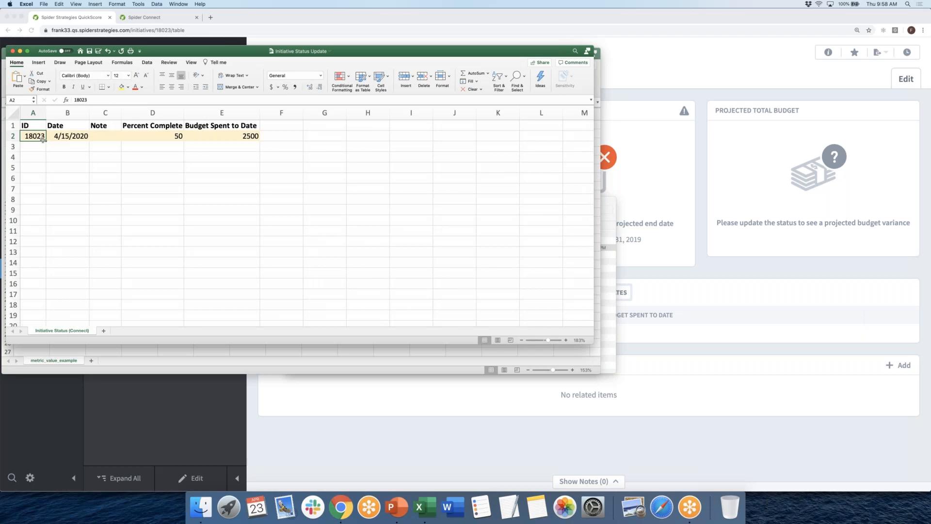
left_click(75, 138)
key("Right")
key("Right")
key("Right")
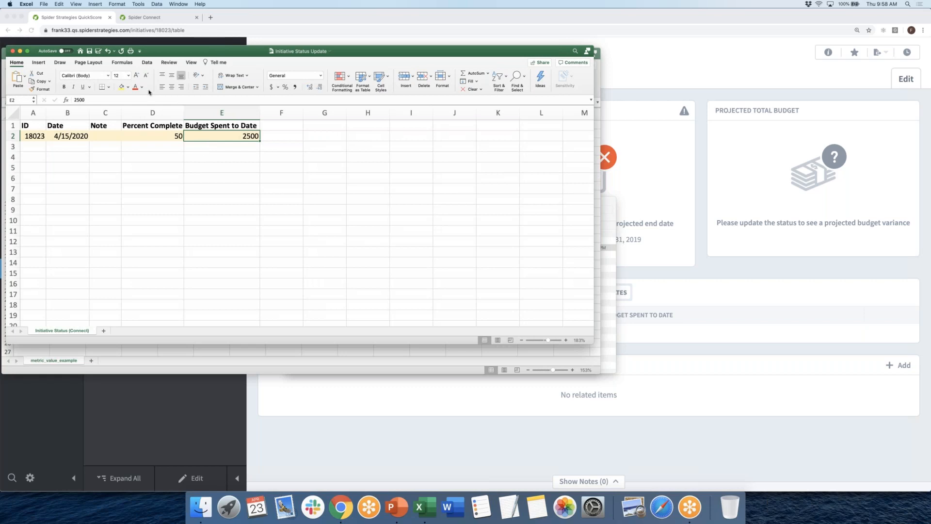
Switch to Spider Connect in Chrome and create a new import named Initiative Status Update with import type Update Initiative Status
left_click(155, 19)
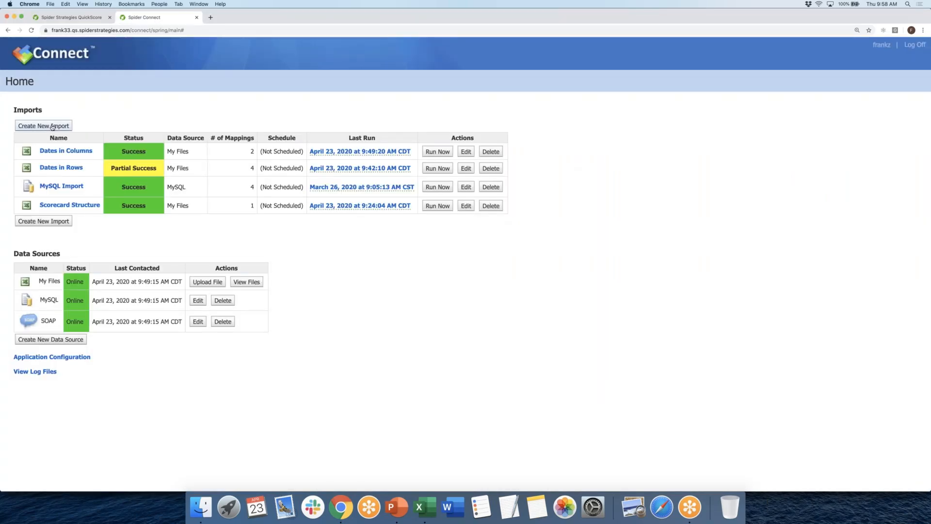
left_click(52, 126)
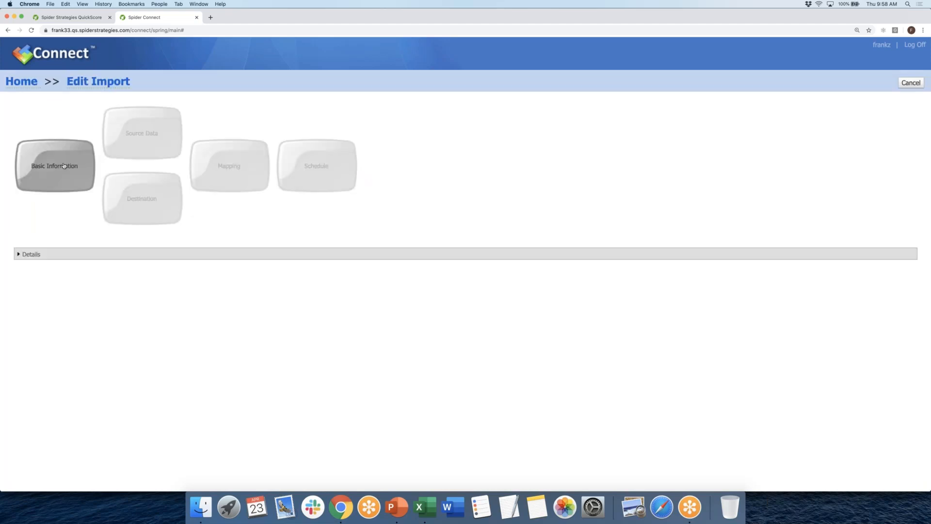
left_click(64, 166)
left_click(156, 116)
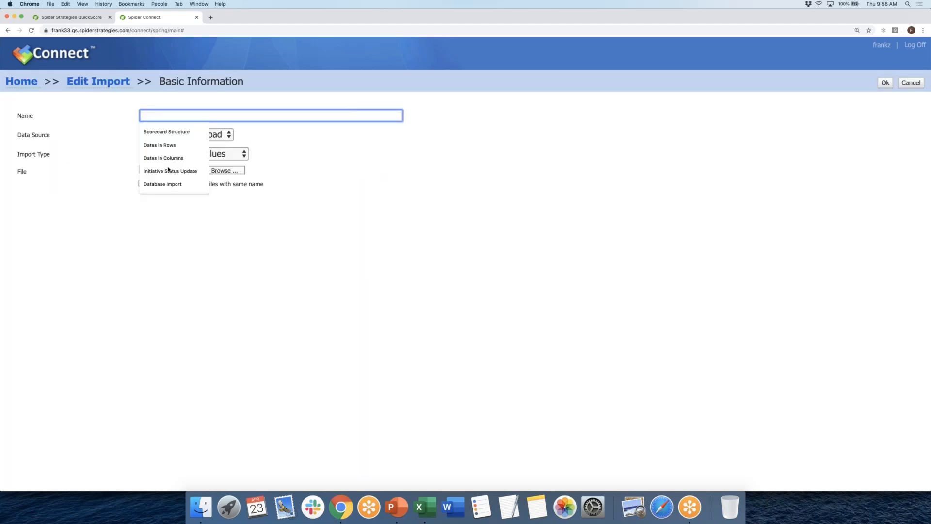
left_click(169, 171)
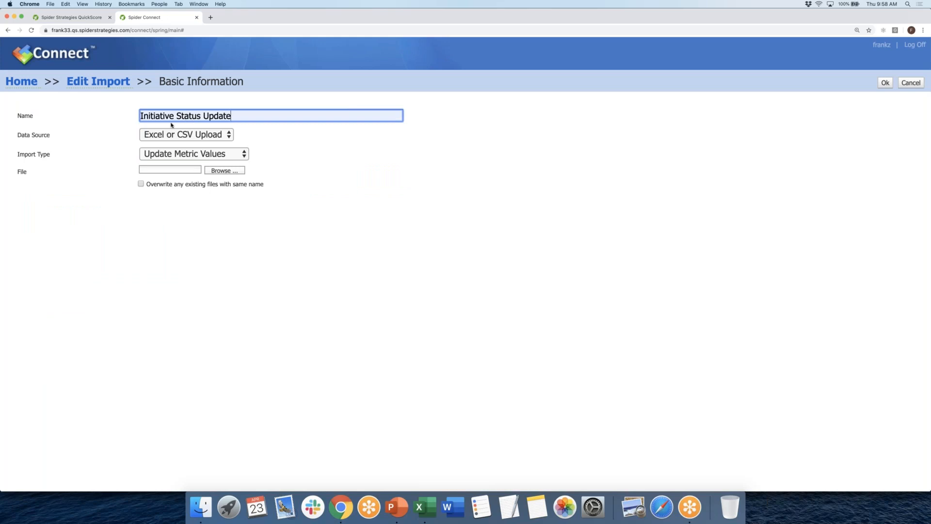
left_click(163, 155)
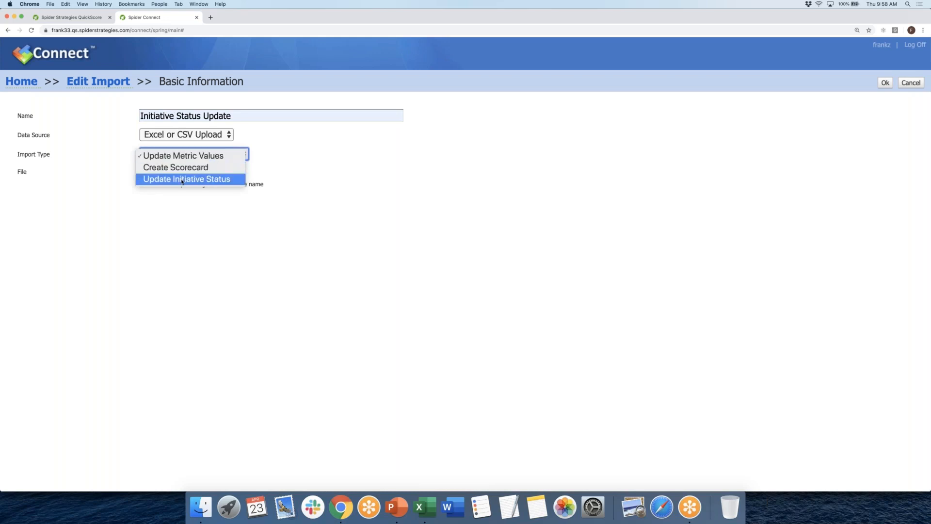
key("Return")
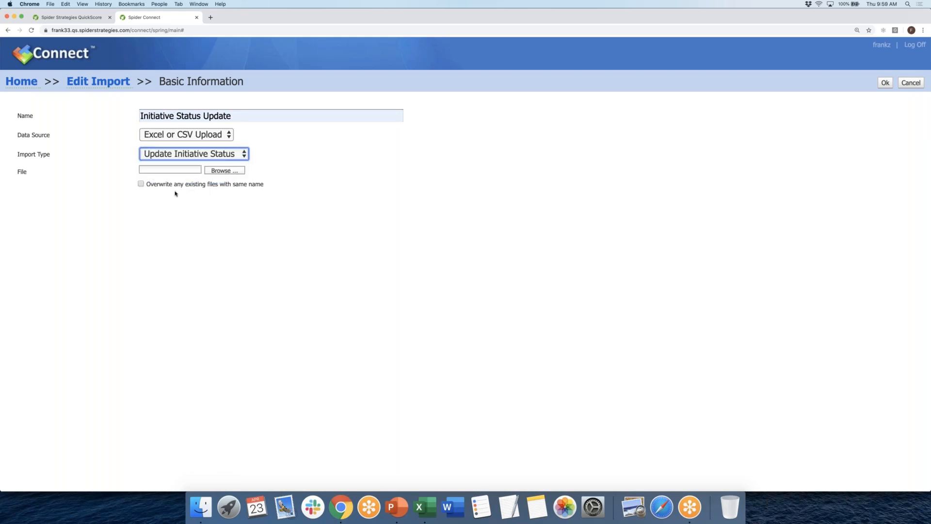
Upload Initiative Status Update.xlsx as the import file, overwriting existing files with the same name, and accept its source data layout
left_click(141, 184)
left_click(226, 172)
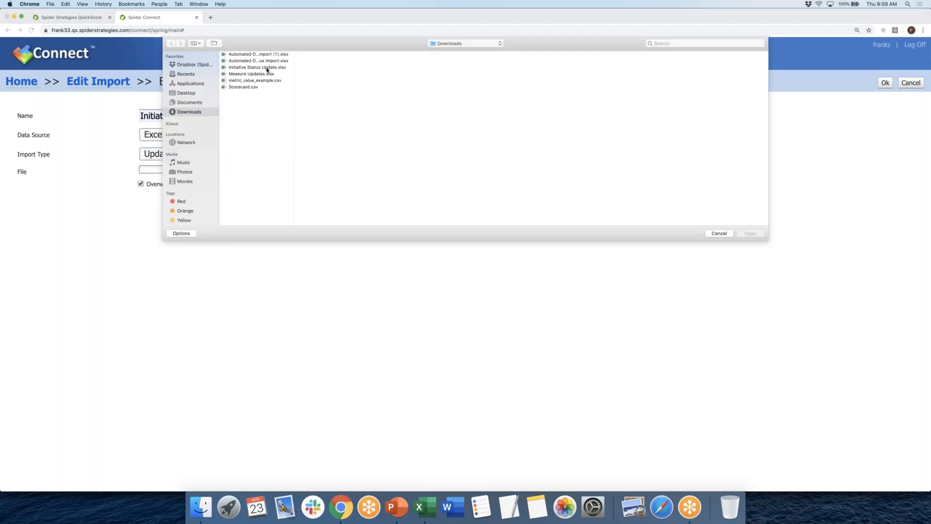
left_click(267, 68)
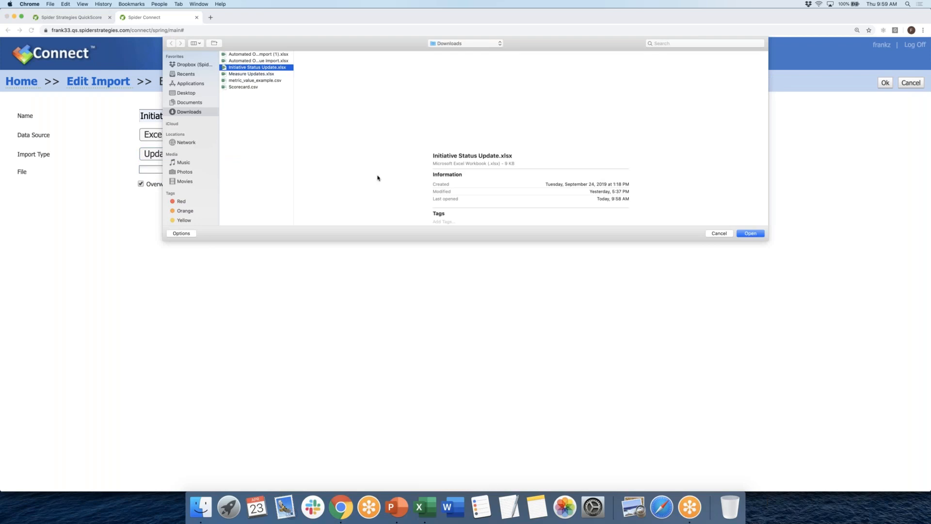
left_click(752, 234)
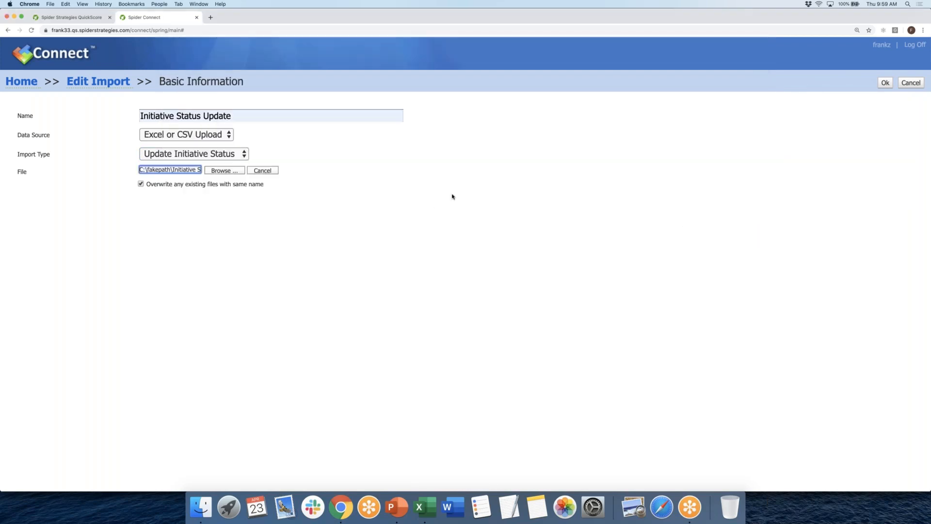
left_click(883, 84)
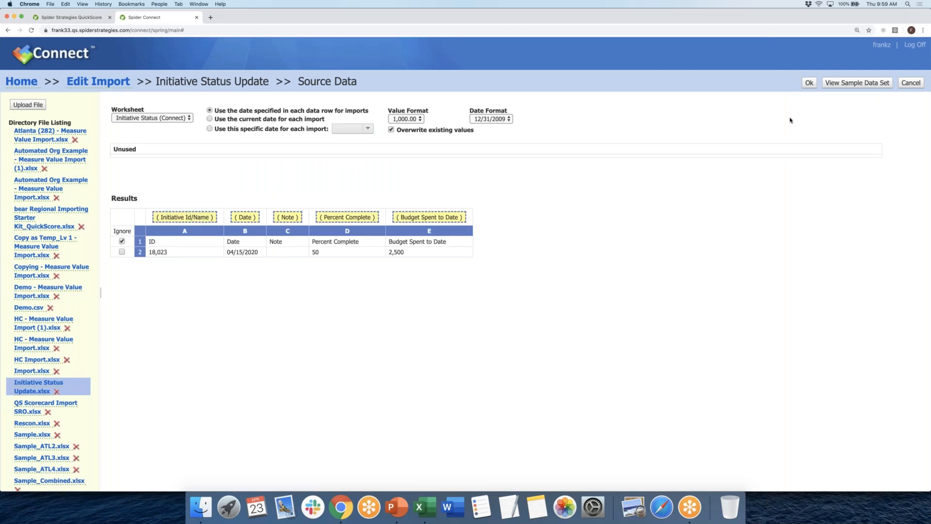
left_click(808, 82)
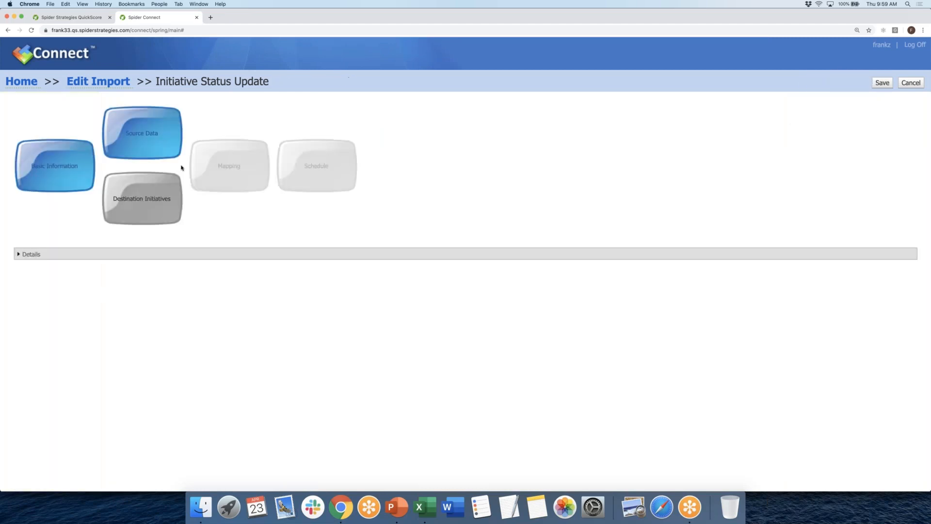
Set Automated Task Example from Webinar, Importing, Automated Org Example as the import's destination initiative
left_click(162, 189)
left_click(23, 177)
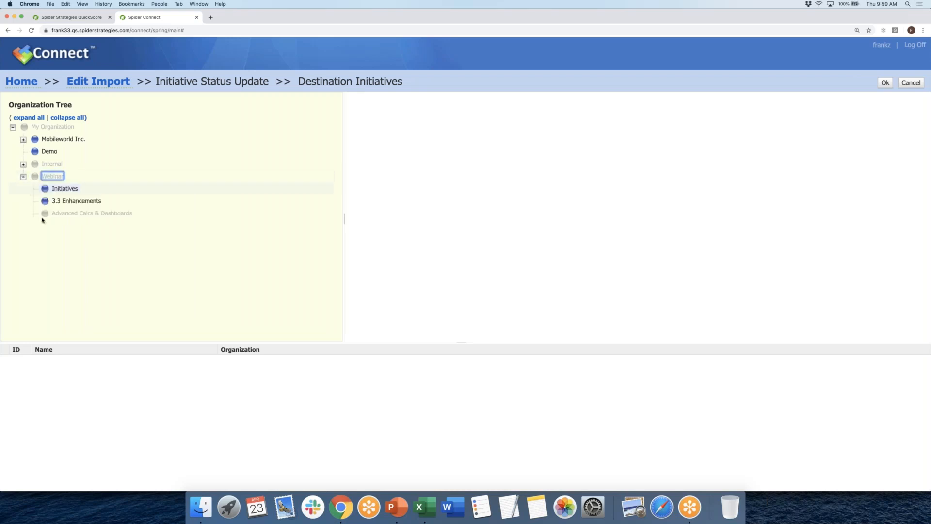
left_click(34, 238)
left_click(71, 265)
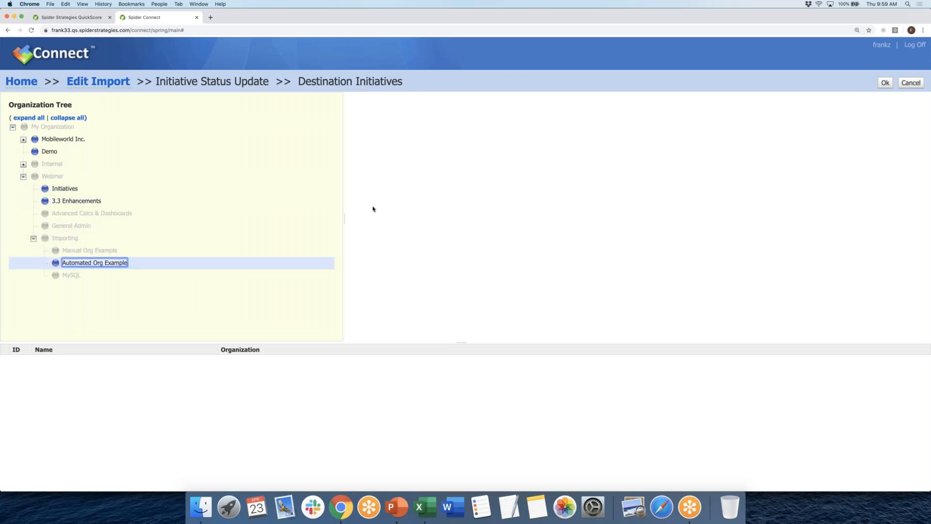
left_click(369, 139)
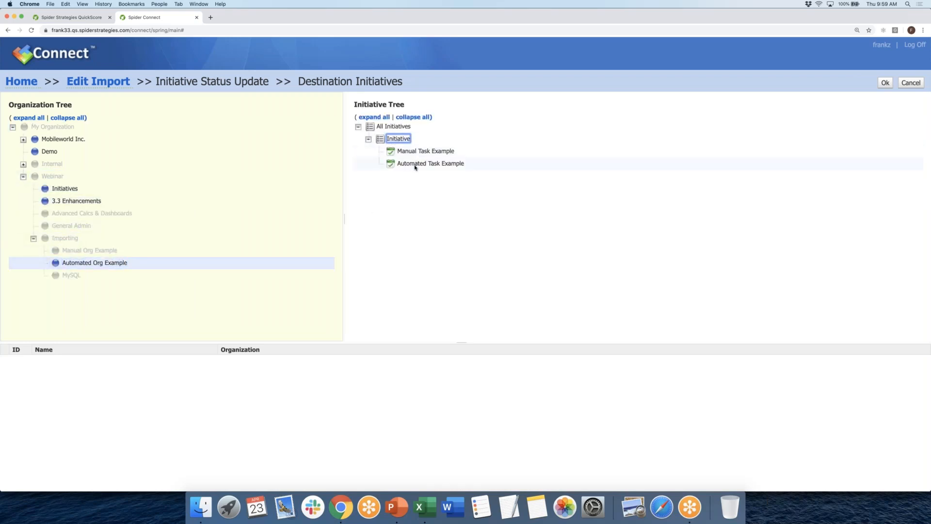
left_click(420, 165)
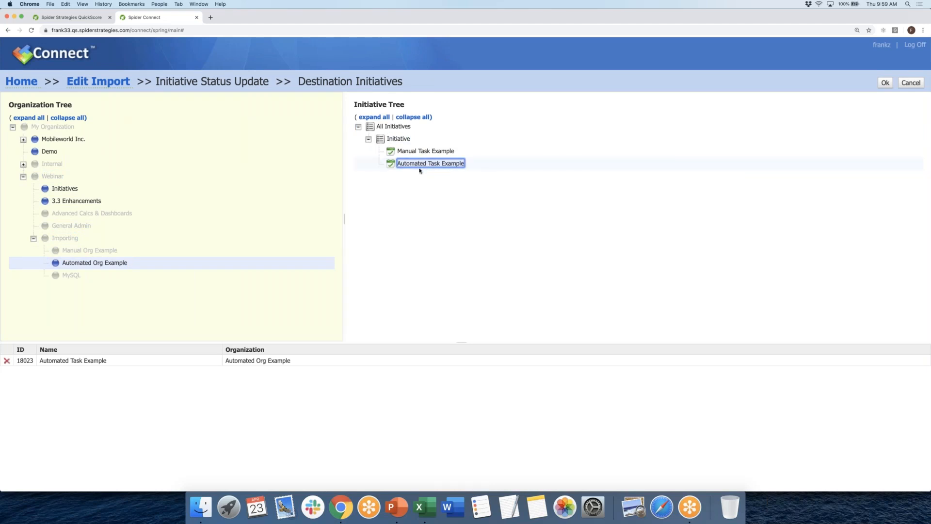
left_click(886, 83)
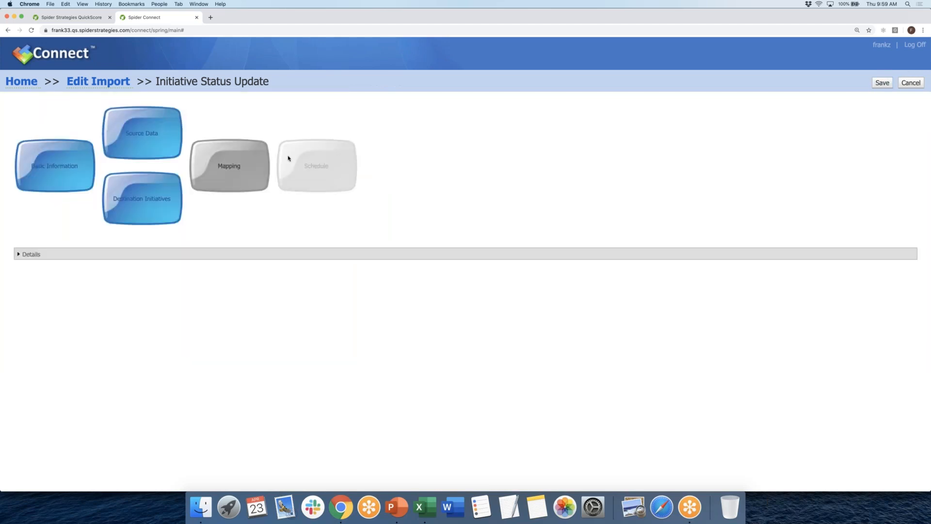
Accept the mapping for Automated Task Example, save the Initiative Status Update import and run it
left_click(243, 169)
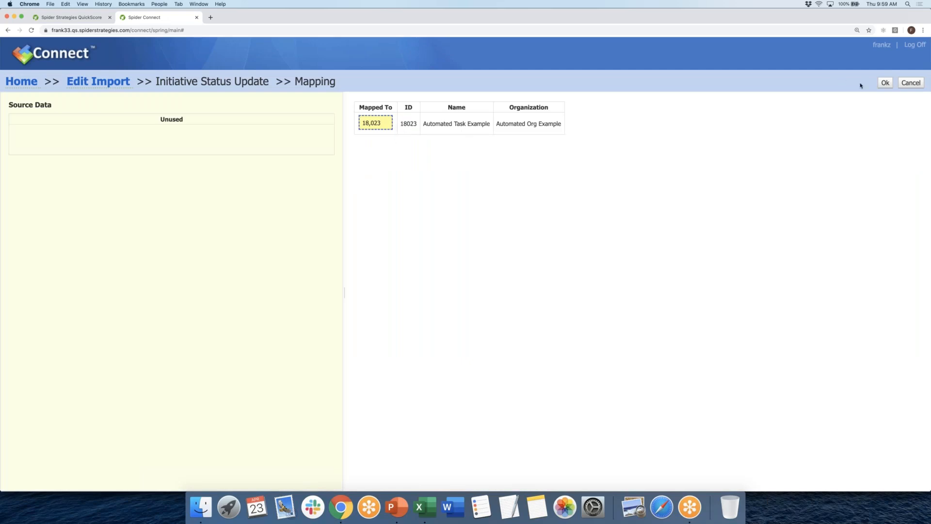
left_click(884, 83)
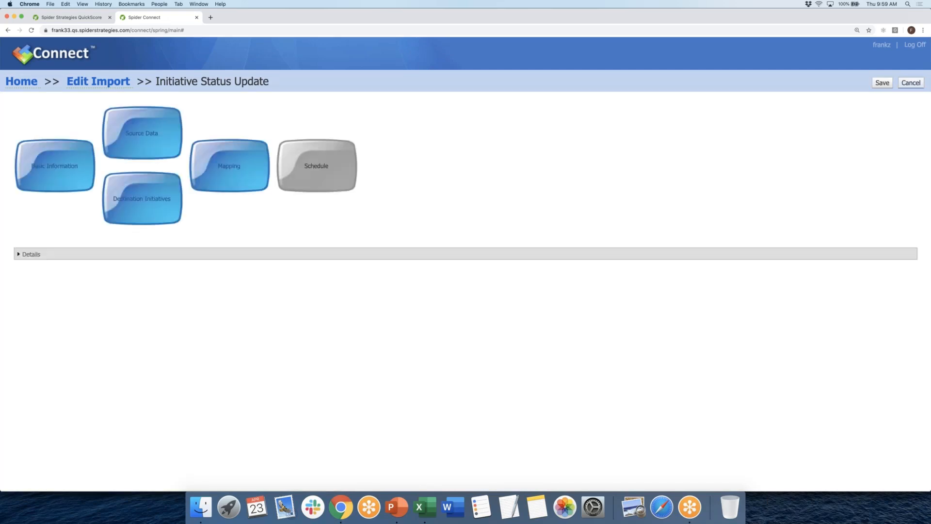
left_click(882, 82)
left_click(450, 185)
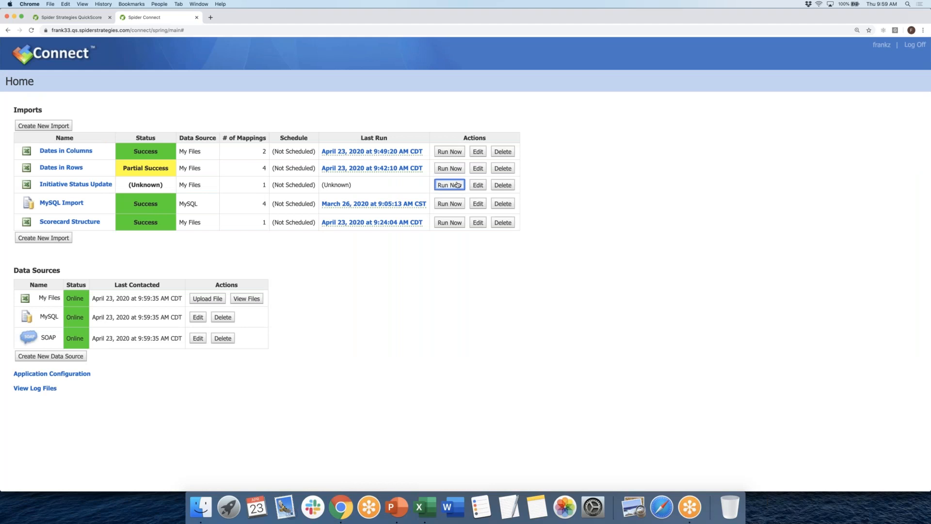
Switch to QuickScore and reload the Automated Task Example overview to check its status updates
left_click(81, 19)
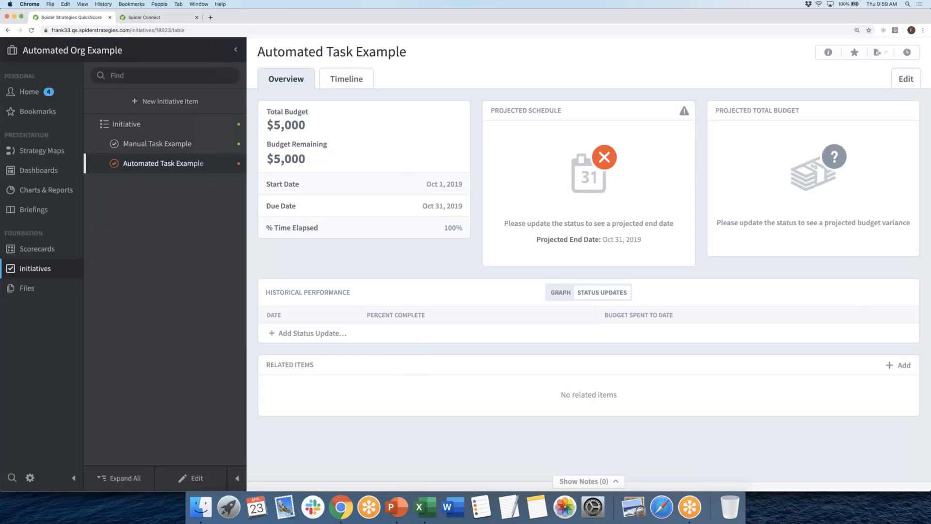
left_click(31, 31)
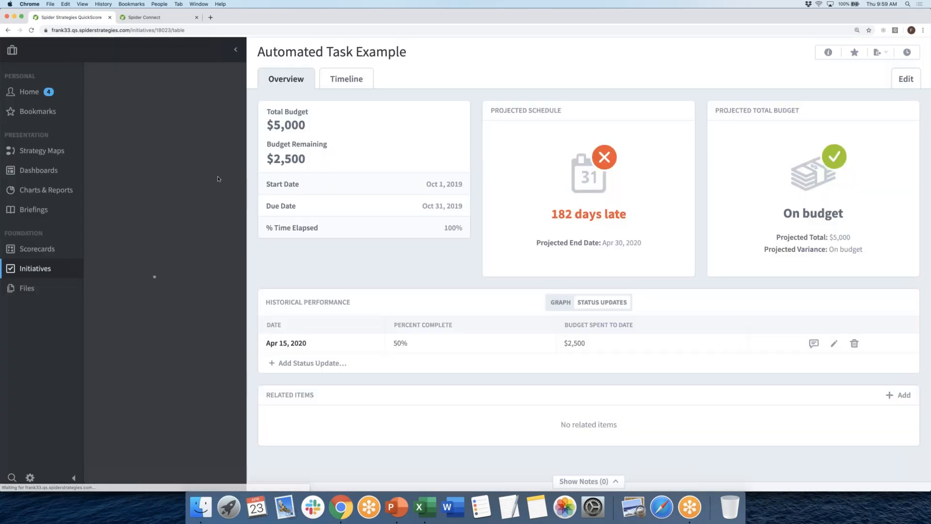
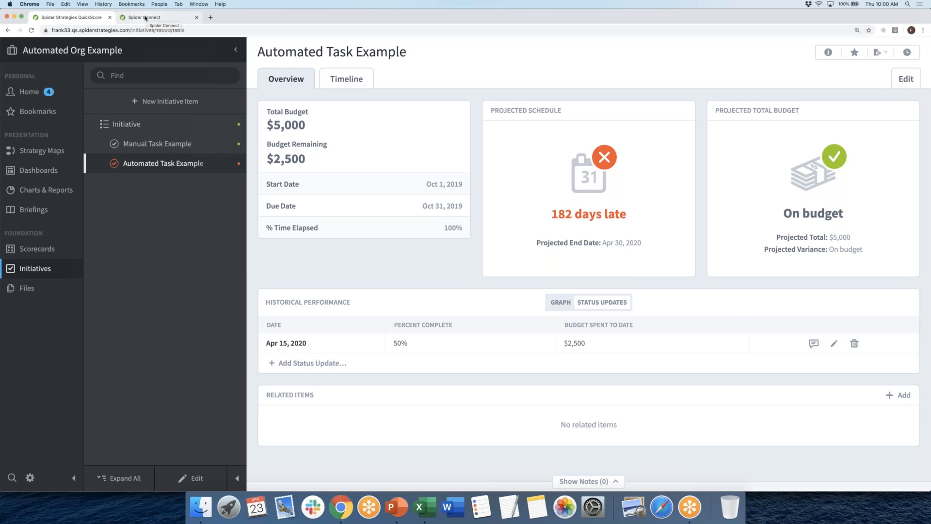
Switch to Spider Connect and review the connection fields of a new MySQL data source and the existing MySQL source, without saving
left_click(145, 18)
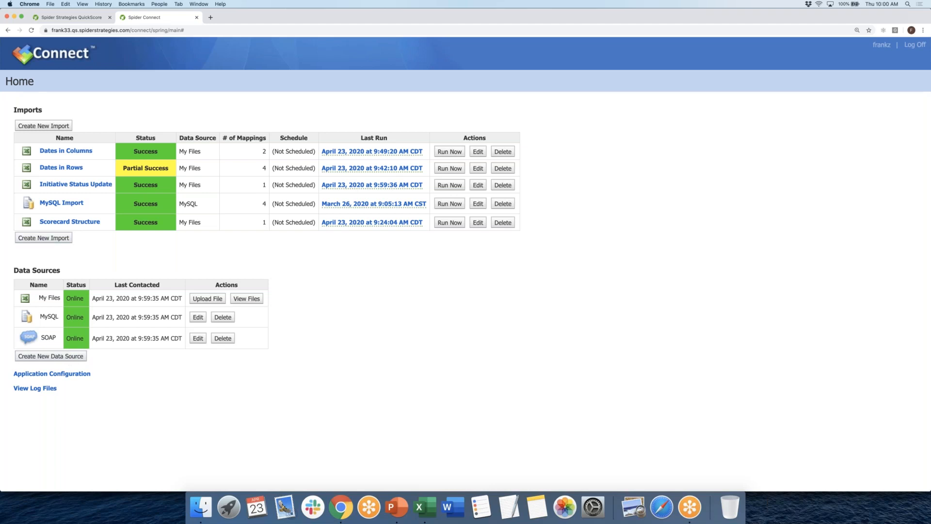
left_click(65, 357)
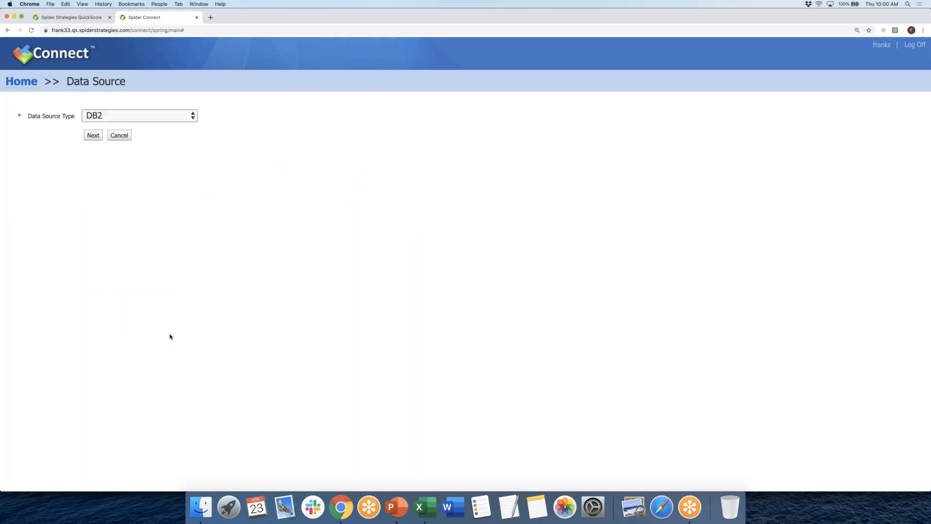
left_click(178, 118)
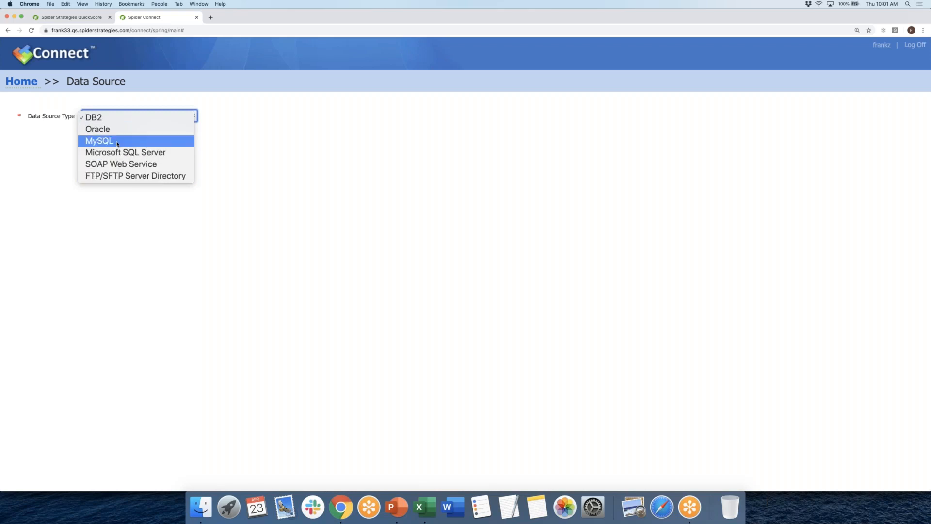
left_click(138, 146)
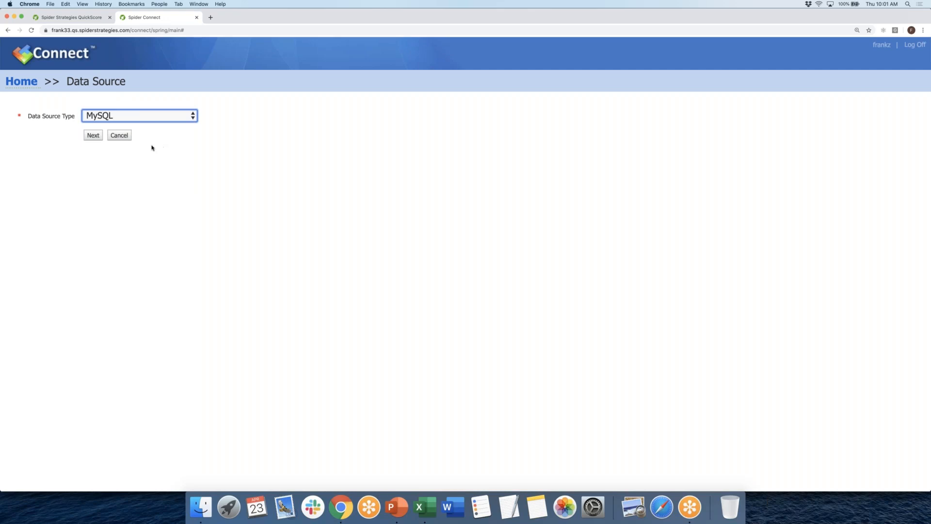
left_click(93, 135)
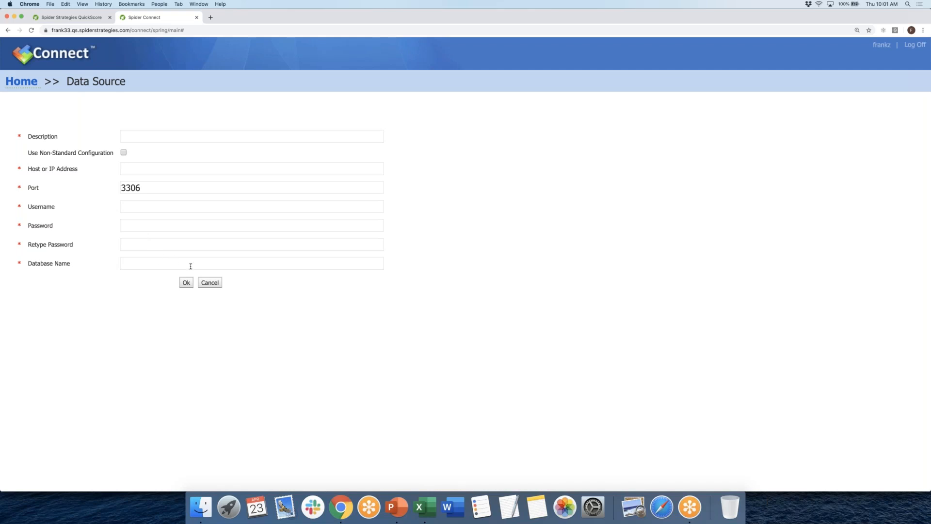
left_click(215, 287)
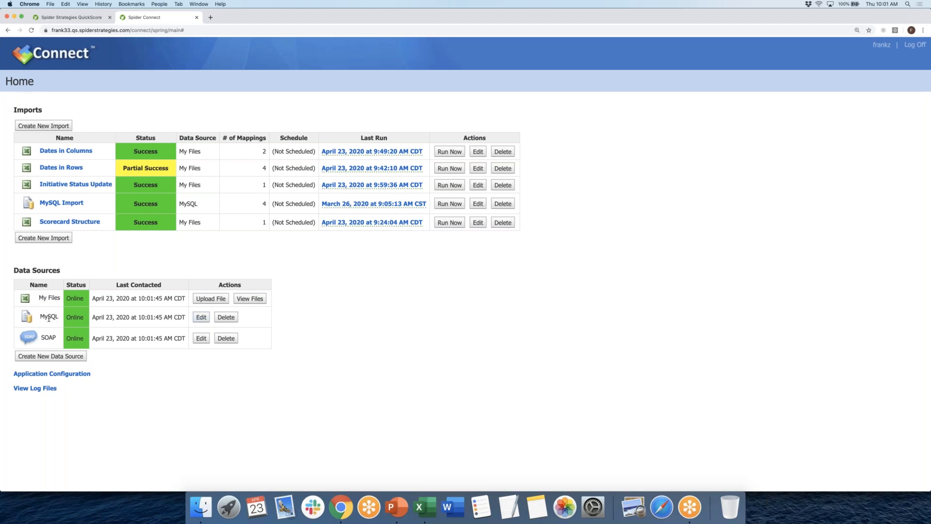
left_click(201, 318)
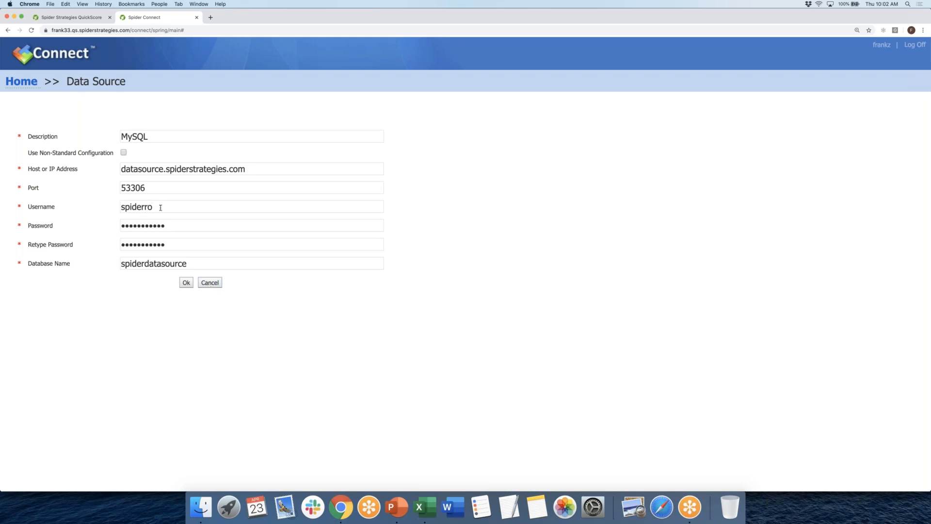
left_click(210, 282)
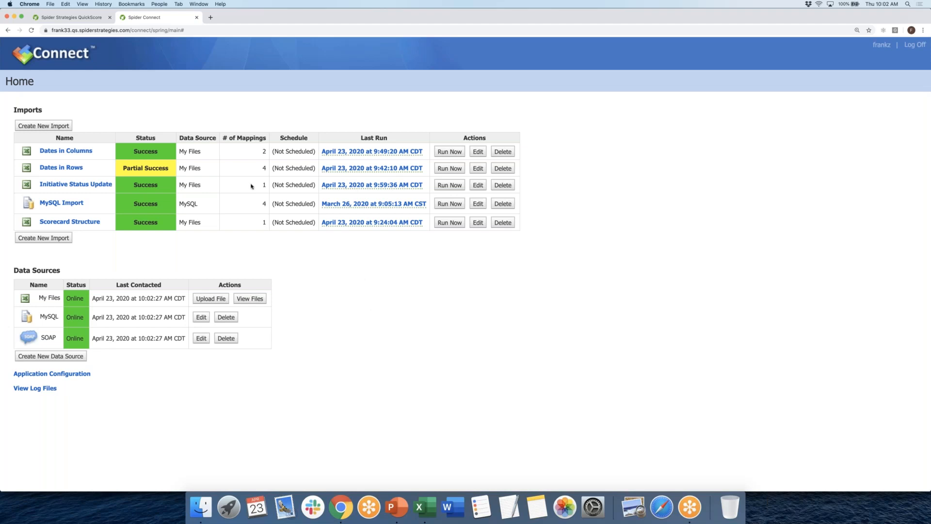
Create a new import named Database Import that uses the MySQL data source with import type Update Metric Values
left_click(44, 126)
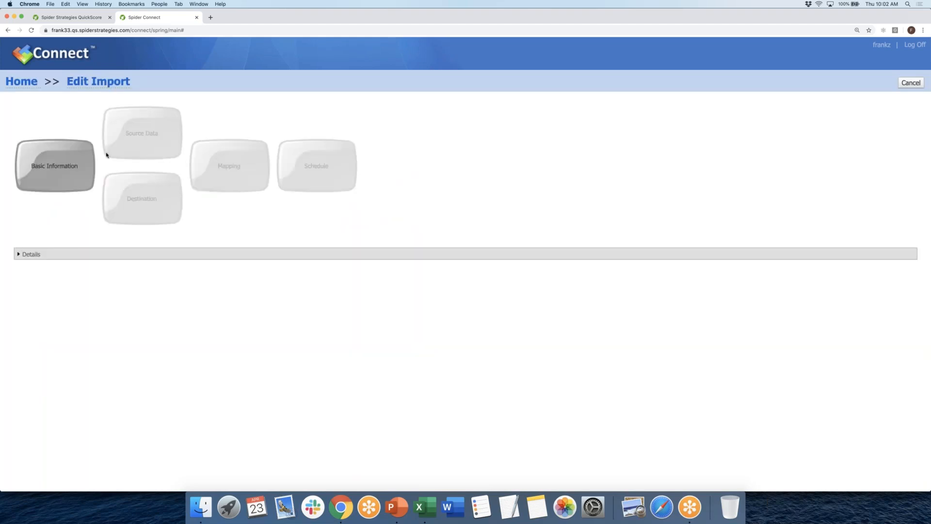
left_click(76, 169)
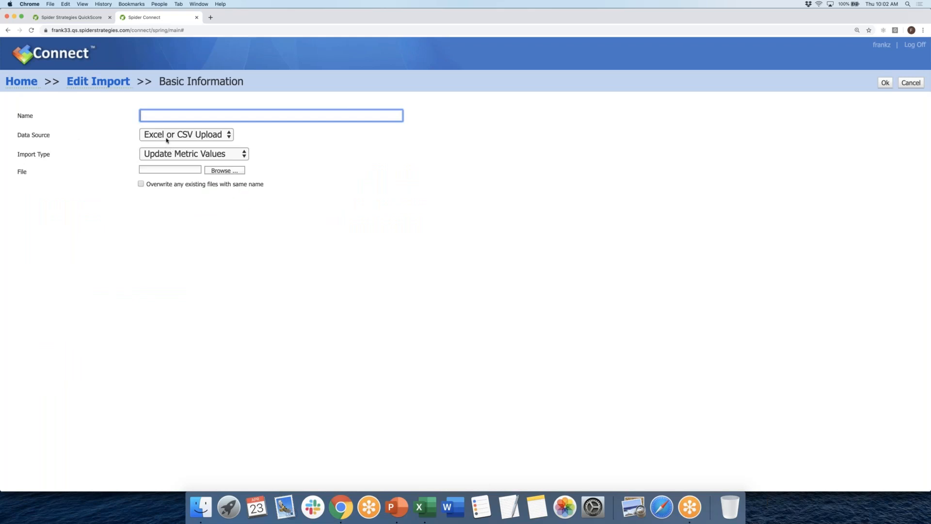
left_click(168, 138)
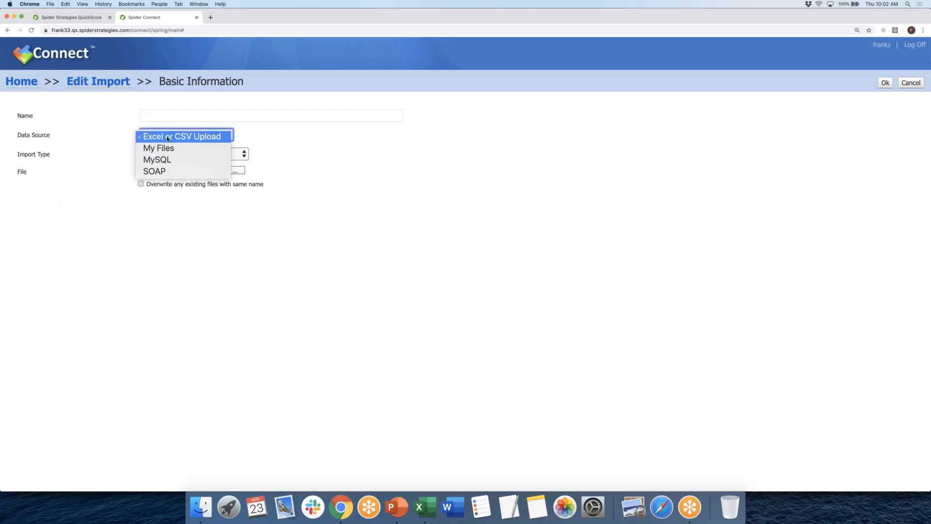
left_click(159, 161)
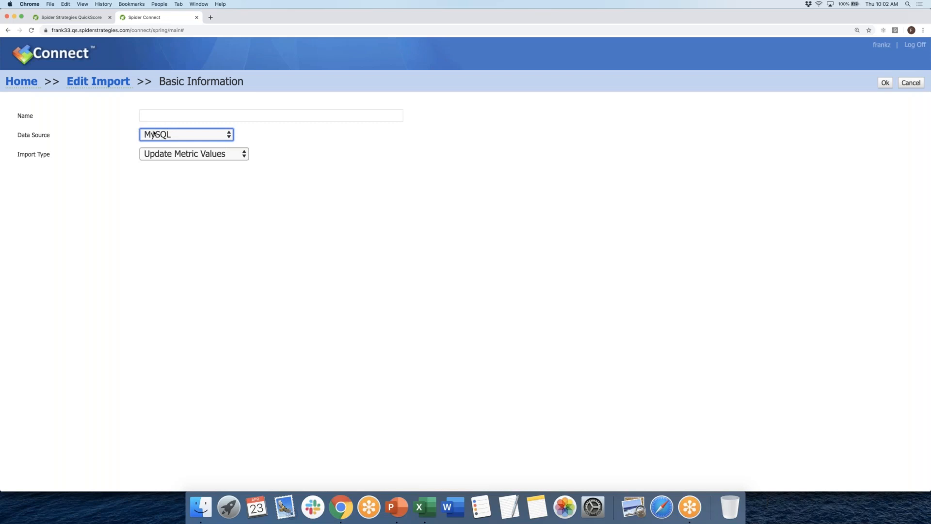
left_click(153, 115)
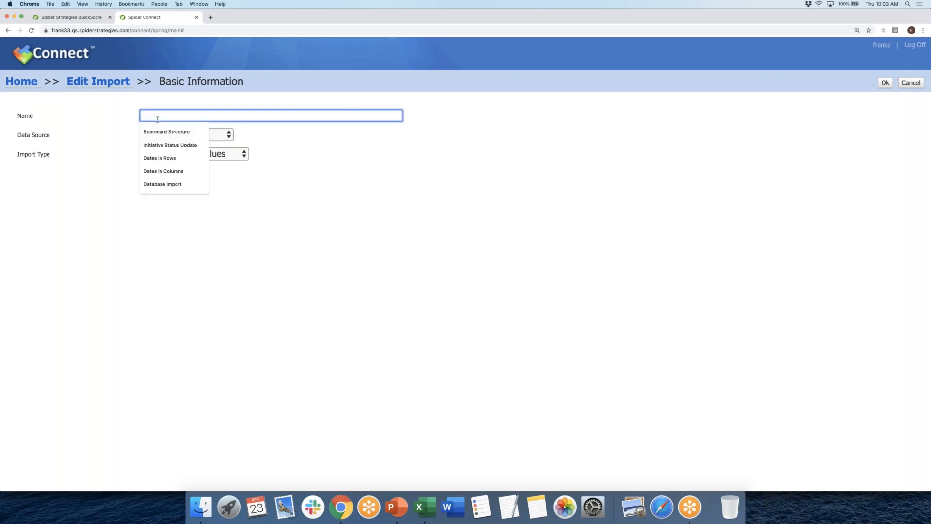
left_click(171, 185)
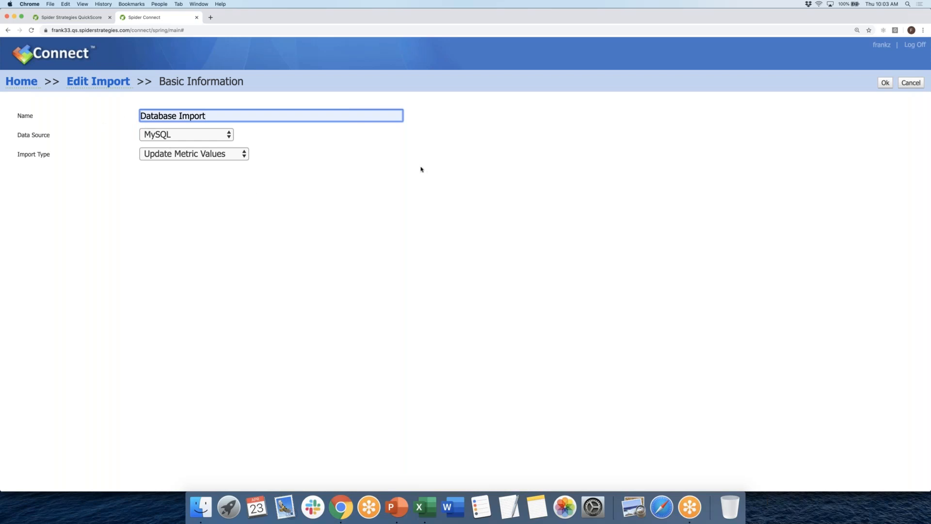
left_click(884, 83)
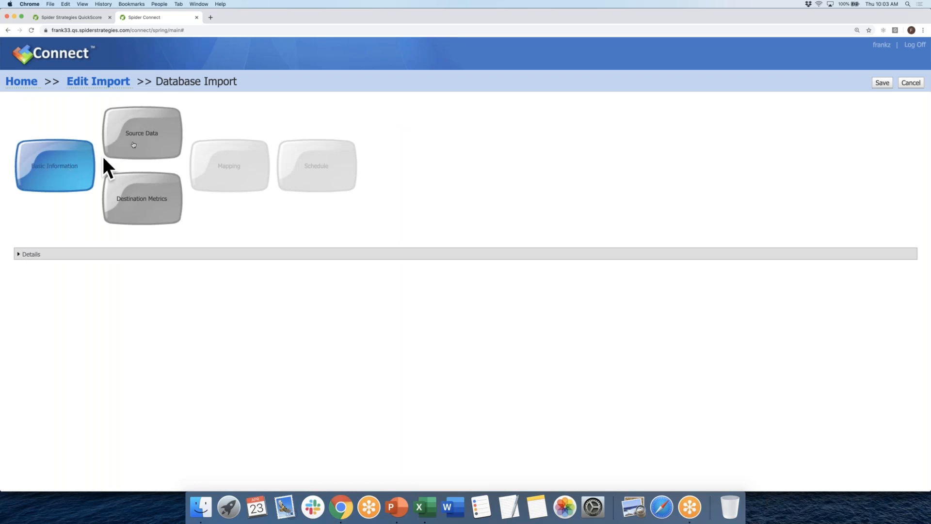
Define the import's source data with the query "select * from socialsentiment" and run it
left_click(145, 140)
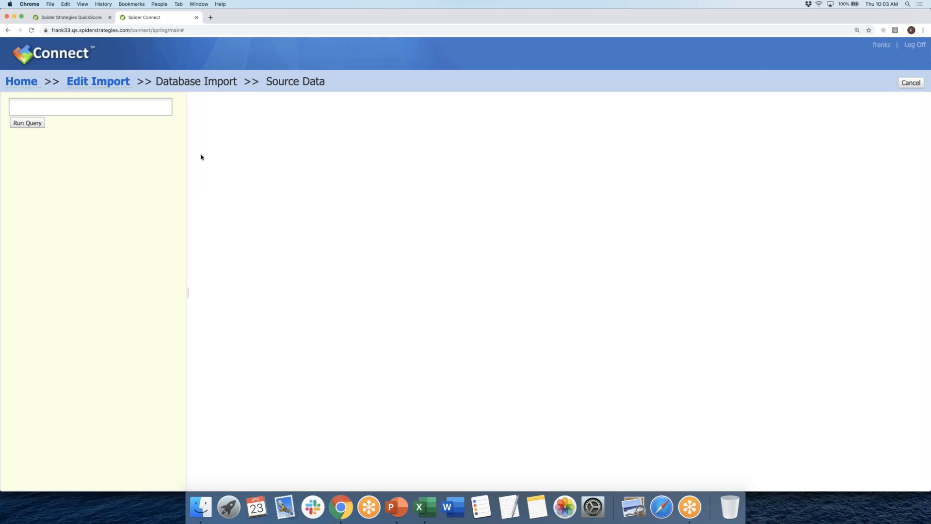
left_click(80, 105)
type("select")
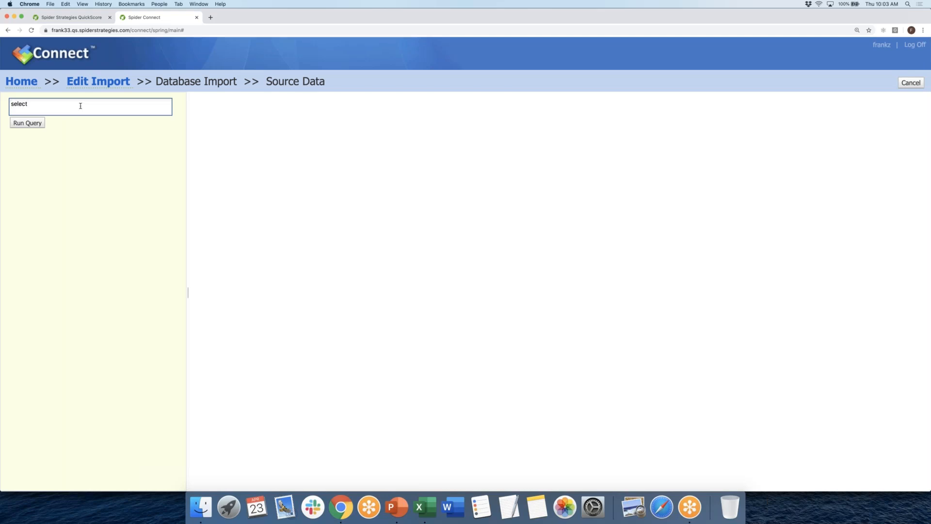
type(" * from socialsentiment")
left_click_drag(47, 103, 98, 105)
left_click(122, 104)
left_click(40, 124)
left_click(38, 124)
Assign Metric Id/Name to the itemtype column, Date to the date column and Value to the value column of the query results
scroll(433, 266, "down", 3)
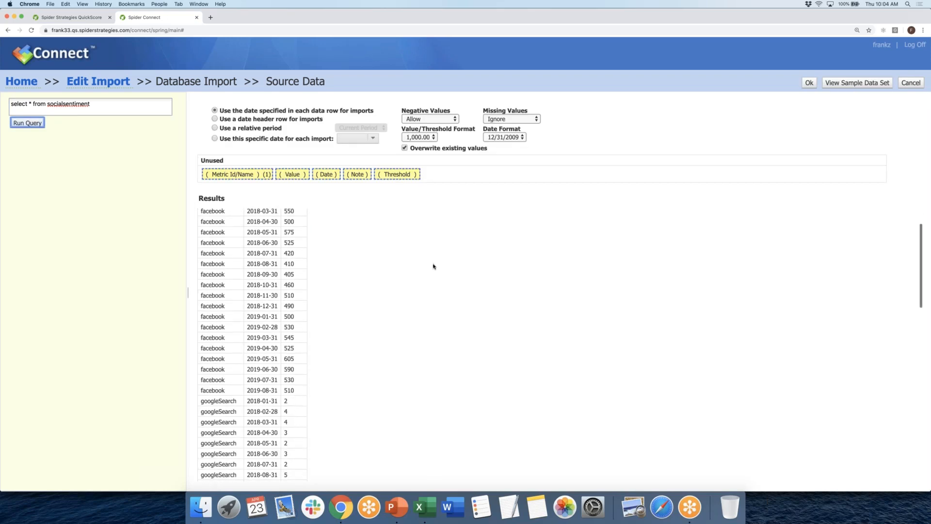
scroll(421, 266, "up", 2)
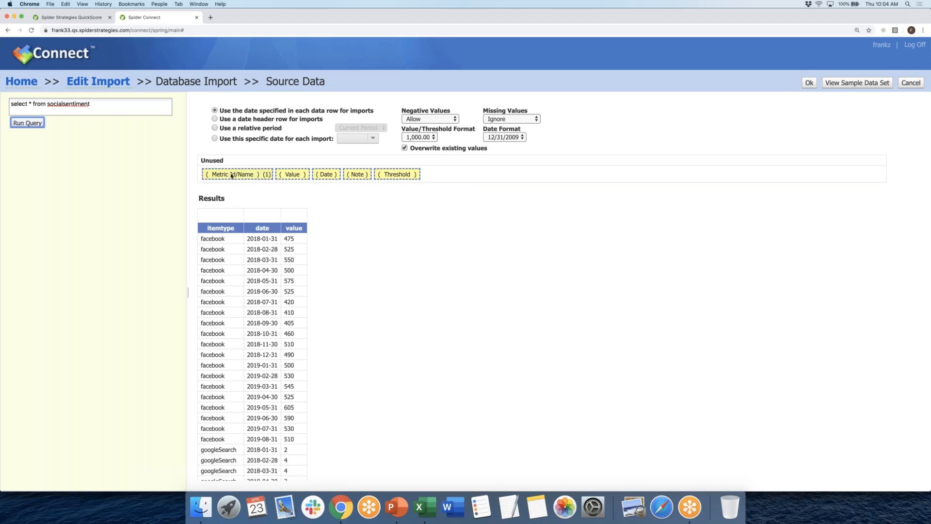
left_click_drag(232, 176, 214, 218)
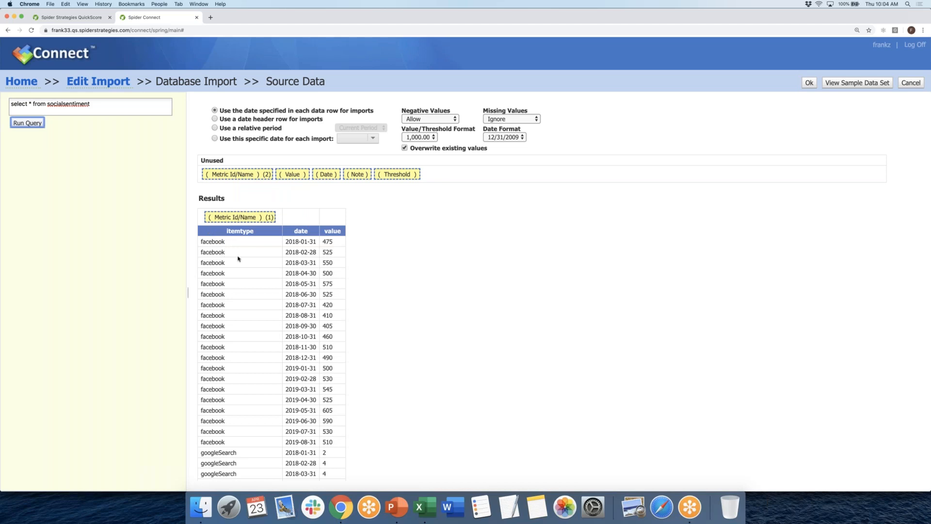
scroll(240, 259, "down", 5)
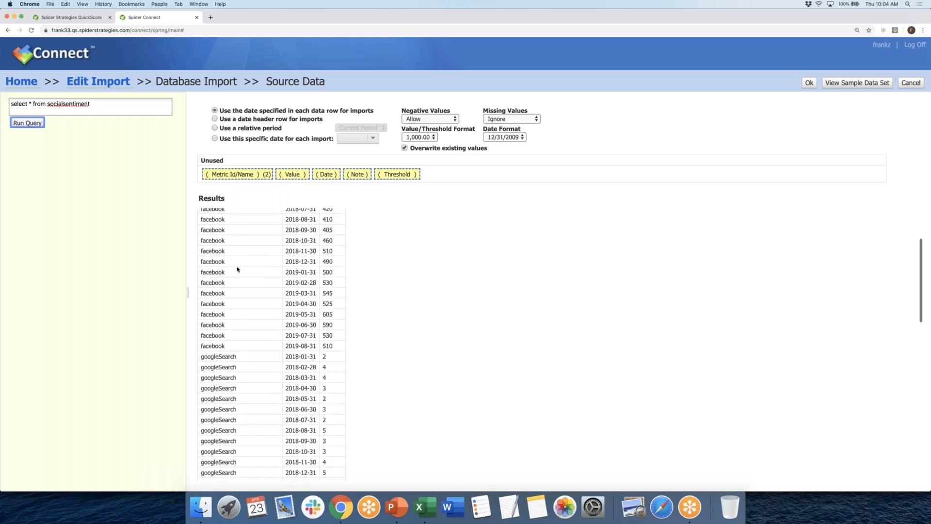
scroll(247, 260, "up", 5)
left_click_drag(326, 175, 304, 218)
left_click_drag(296, 175, 359, 227)
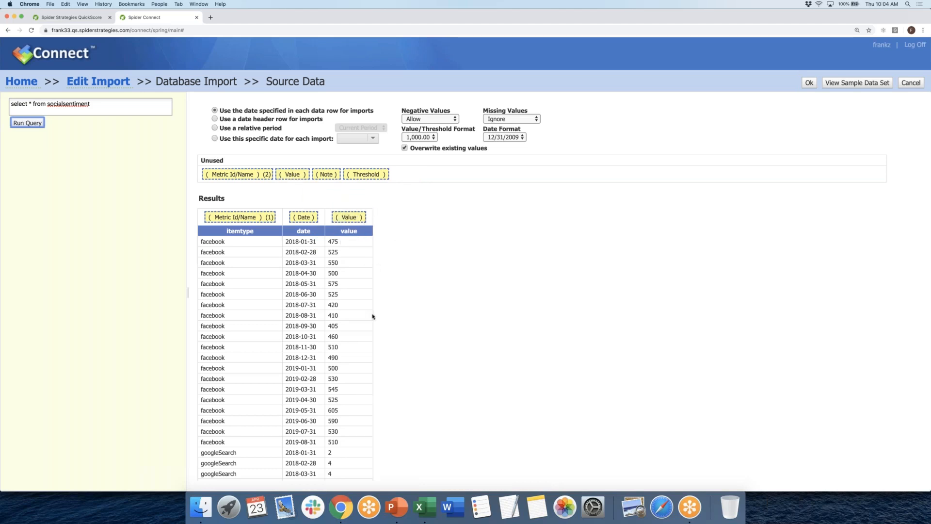
Examine the item types listed in the itemtype column throughout the query results
scroll(372, 316, "down", 1)
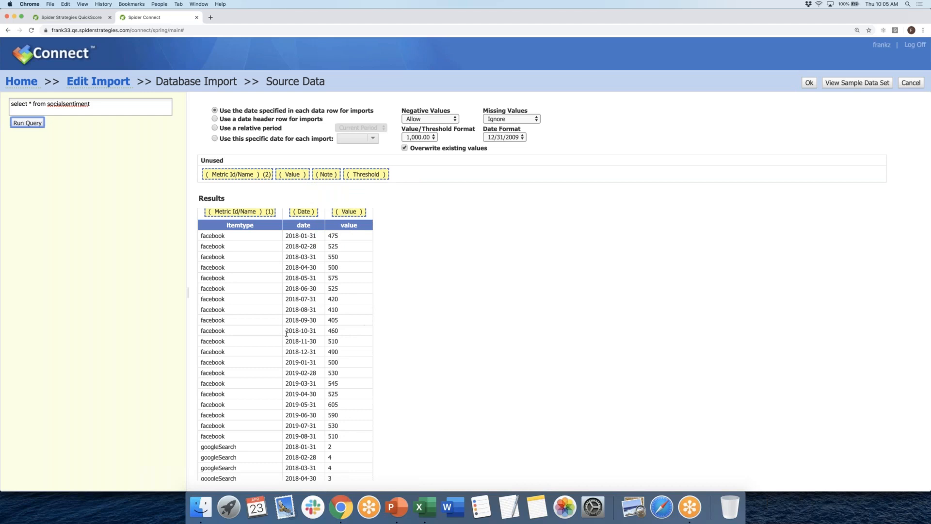
scroll(230, 306, "down", 1)
left_click(219, 229)
scroll(243, 293, "down", 5)
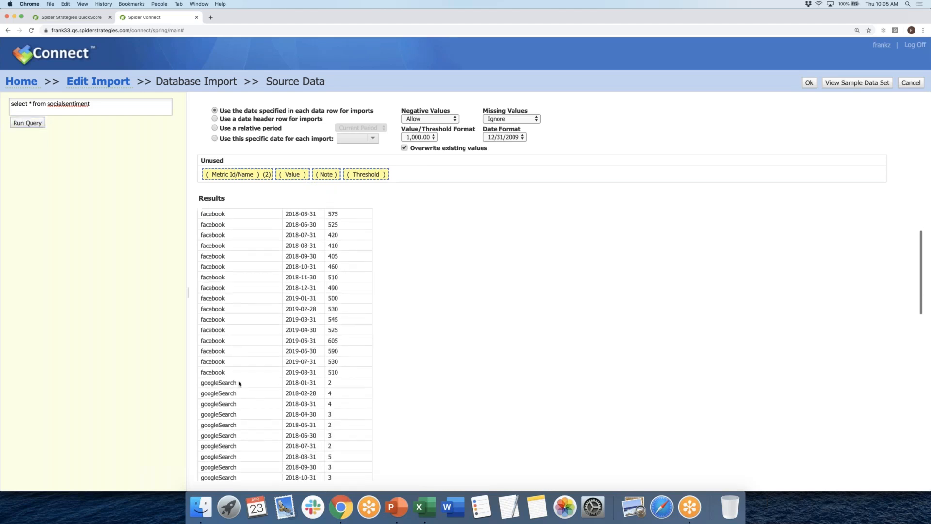
scroll(239, 383, "down", 10)
scroll(251, 371, "down", 12)
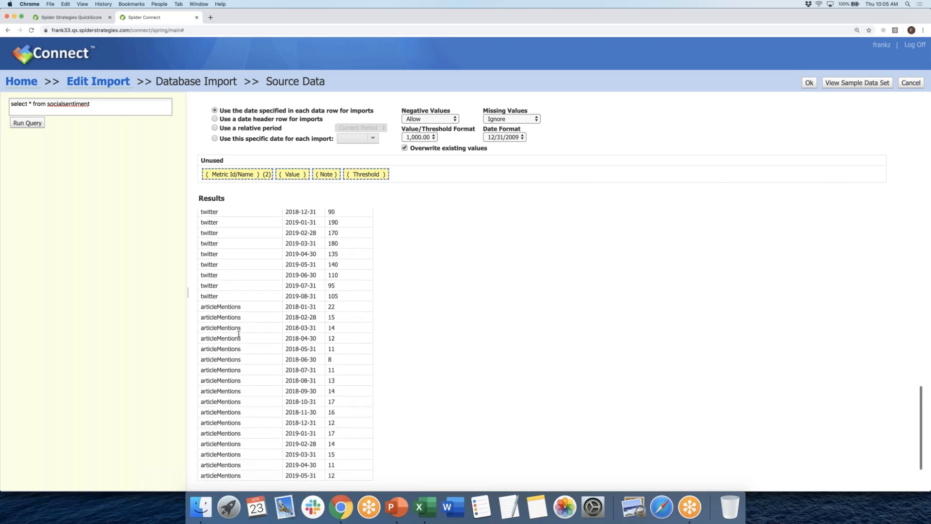
scroll(246, 337, "up", 15)
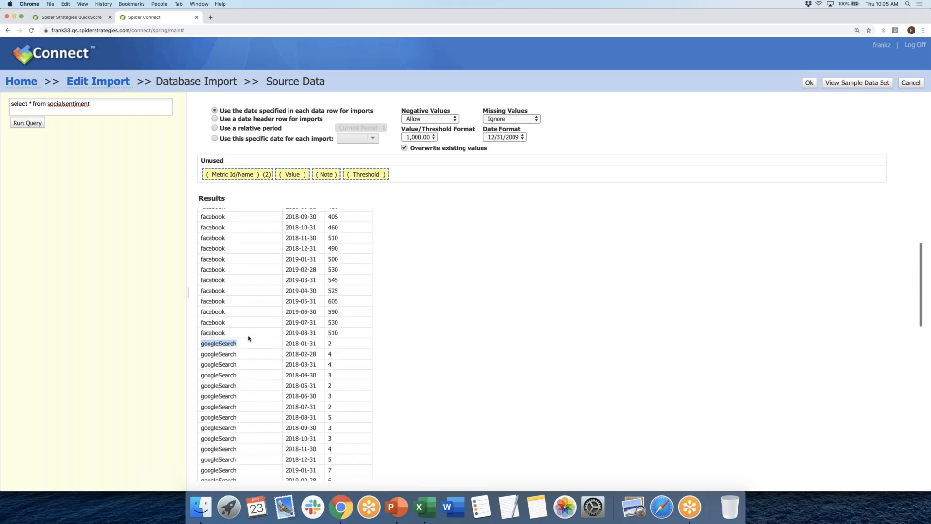
scroll(248, 338, "up", 4)
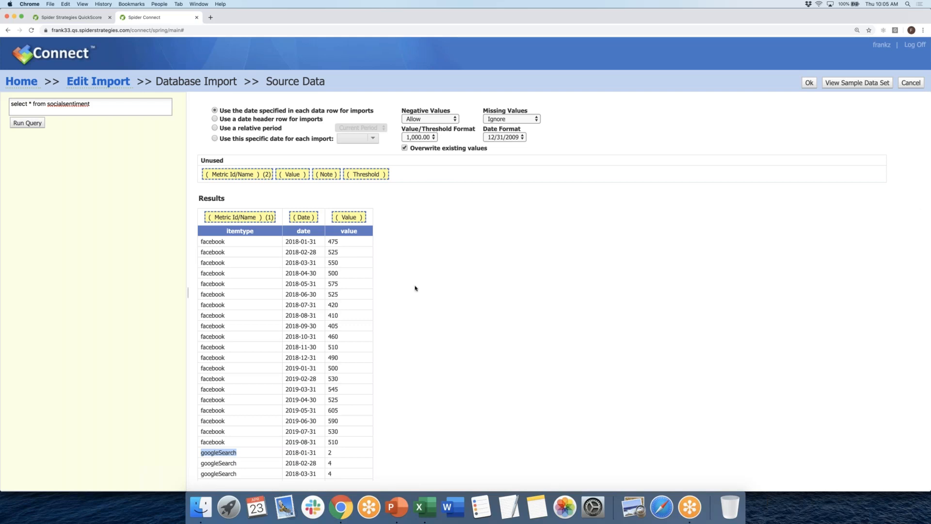
Confirm the source data and set all measures under Improve Brand Awareness in the MySQL organization's Marketing scorecard as destination metrics
left_click(809, 83)
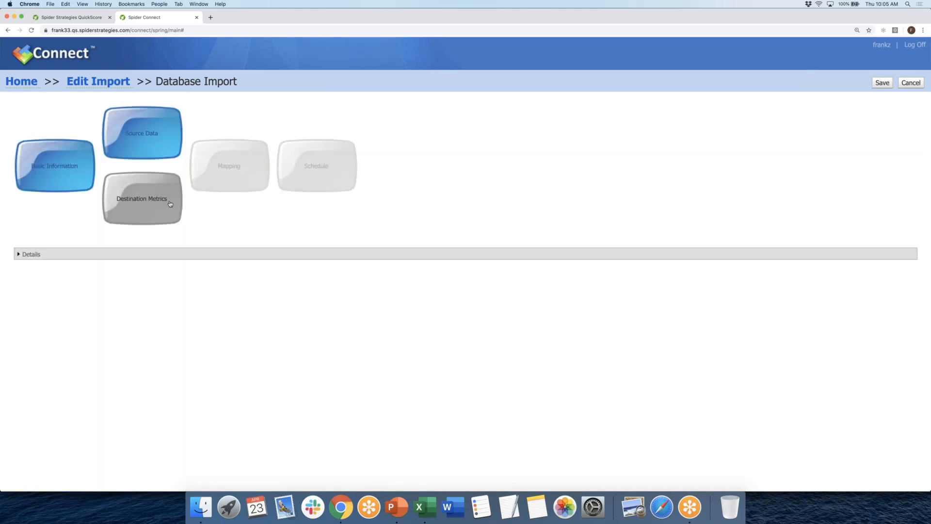
left_click(171, 204)
left_click(22, 177)
left_click(33, 238)
left_click(72, 276)
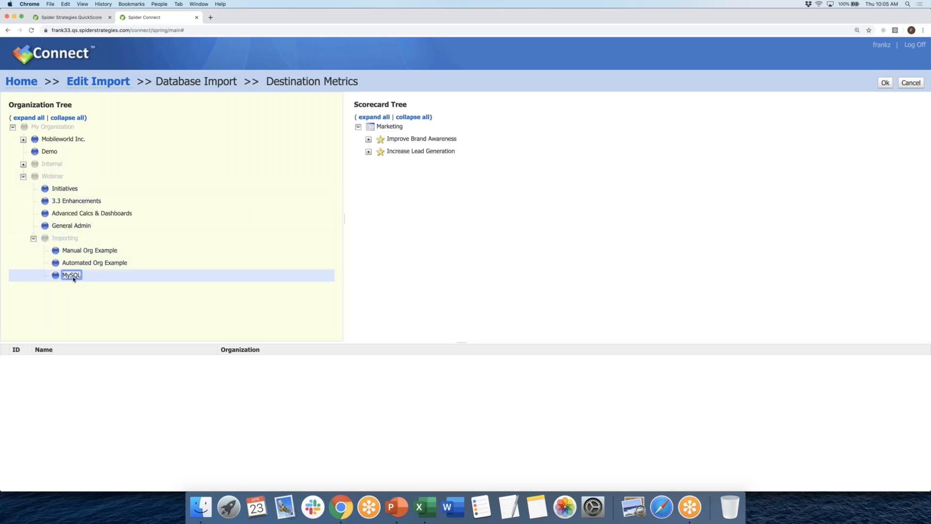
left_click(368, 139)
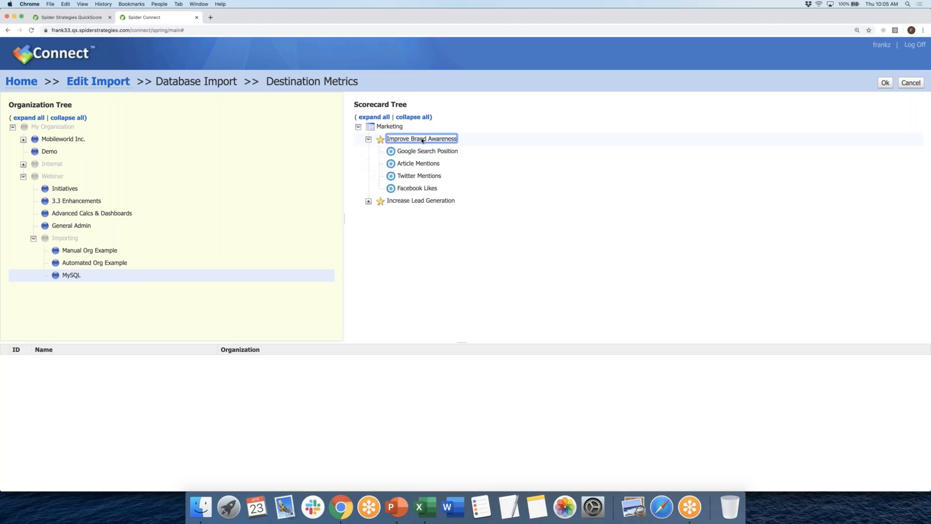
double_click(422, 140)
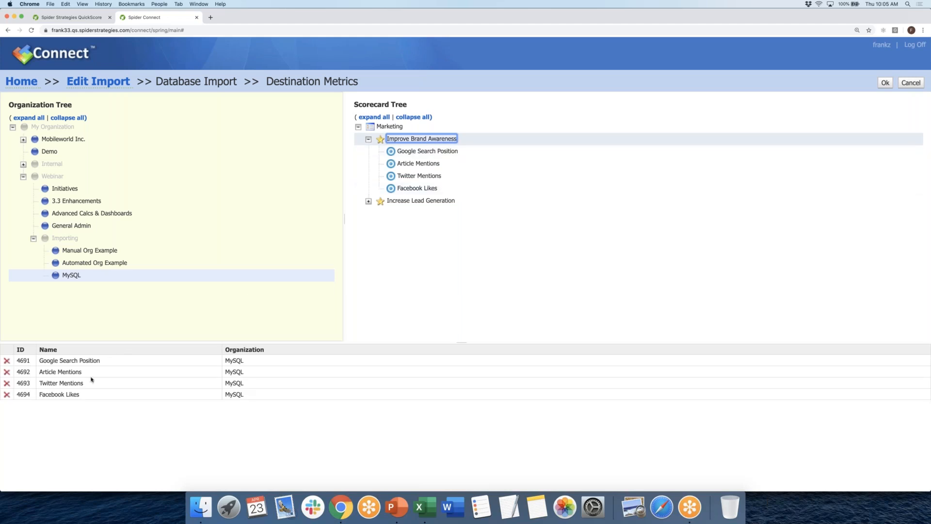
left_click(885, 84)
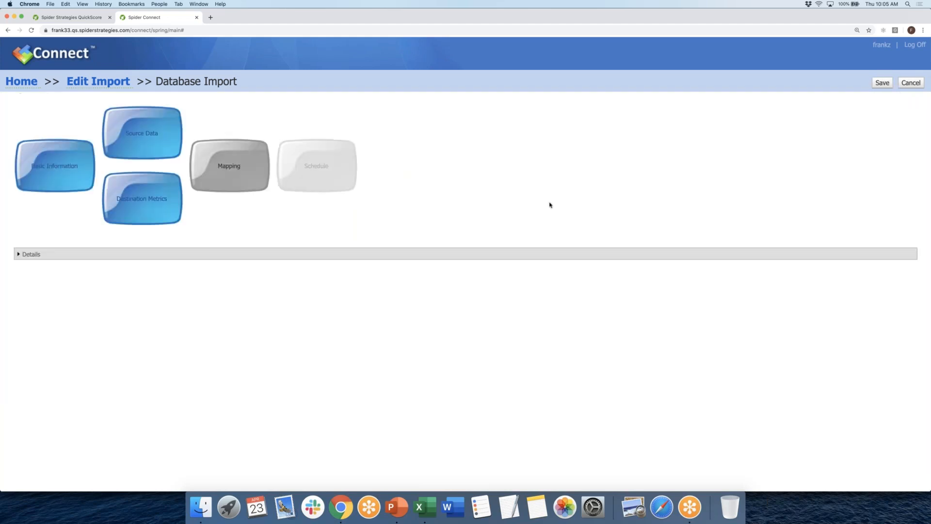
Accept the proposed mapping of item types to the MySQL organization's metrics, and run the saved Database Import
left_click(245, 174)
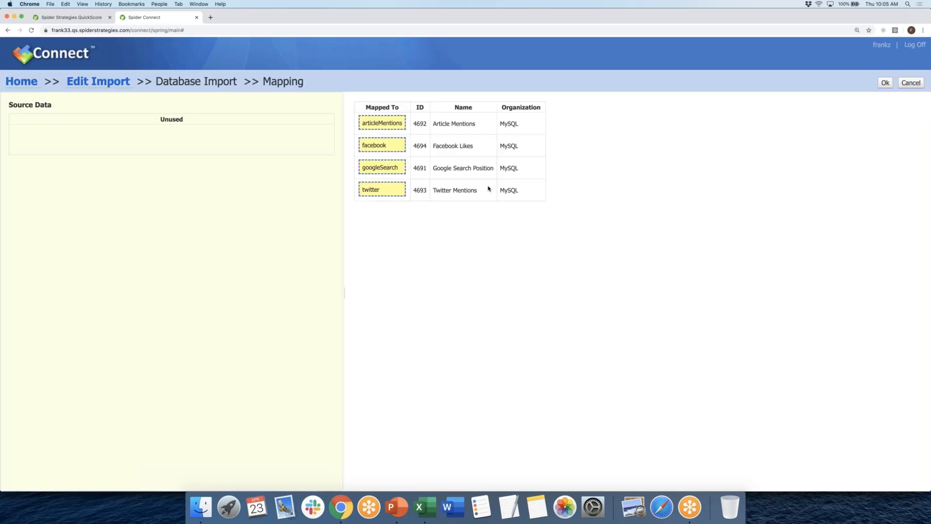
left_click(885, 85)
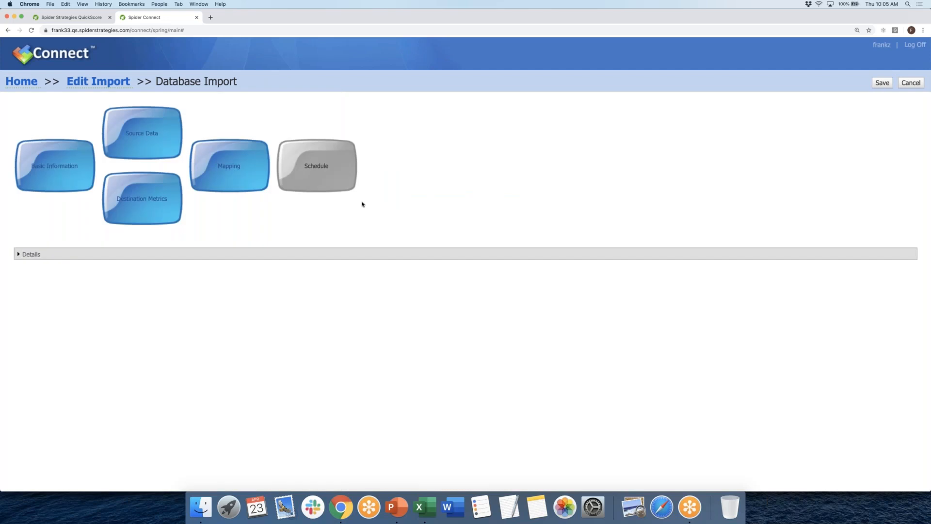
left_click(880, 84)
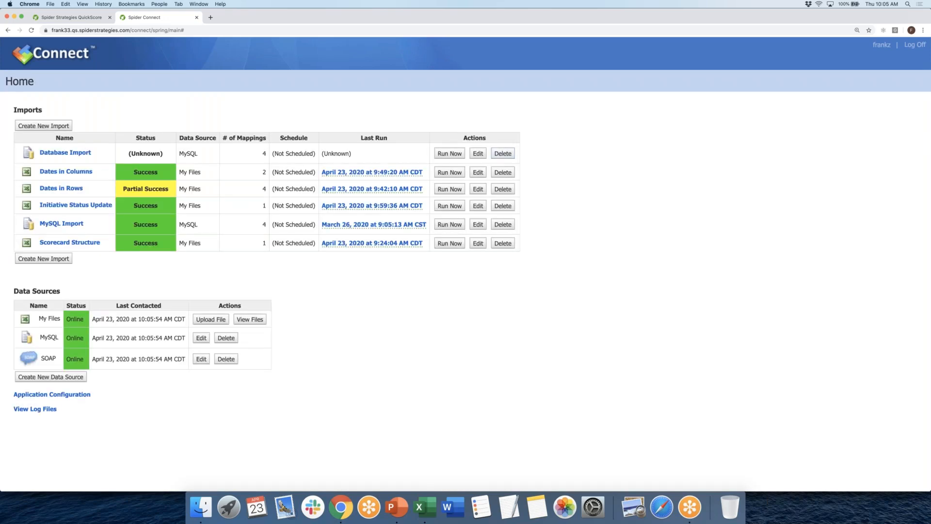
left_click(449, 154)
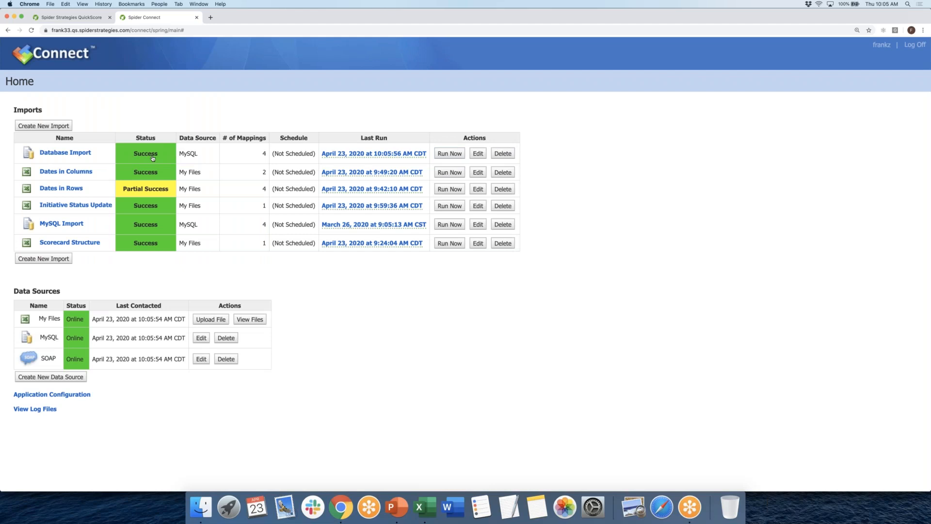
In QuickScore, switch to the MySQL organization's scorecard and check the Google Search Position measure's historical performance, including the Aug 2019 value
left_click(76, 18)
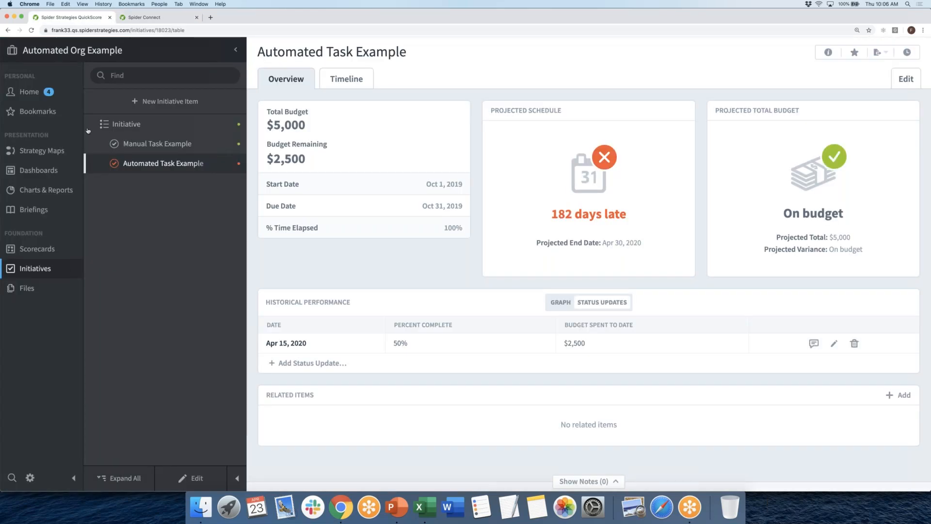
left_click(36, 249)
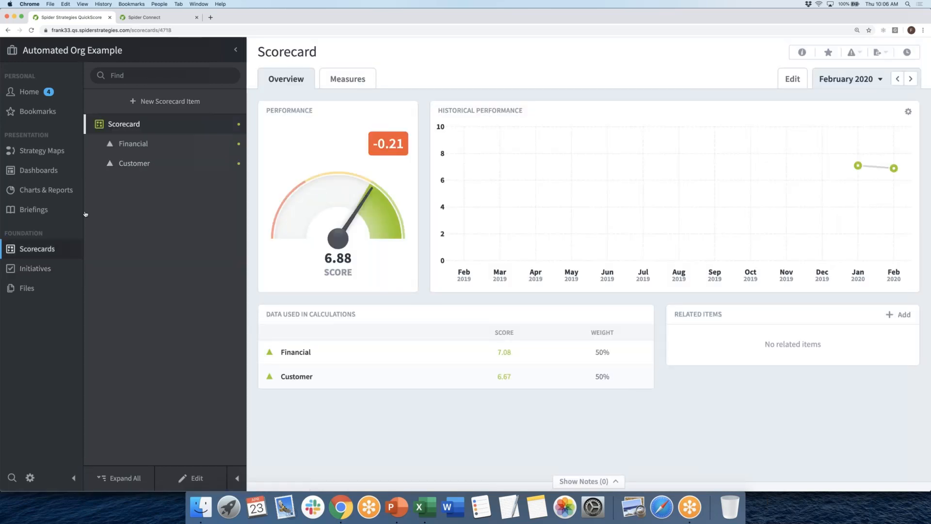
left_click(85, 55)
left_click(224, 334)
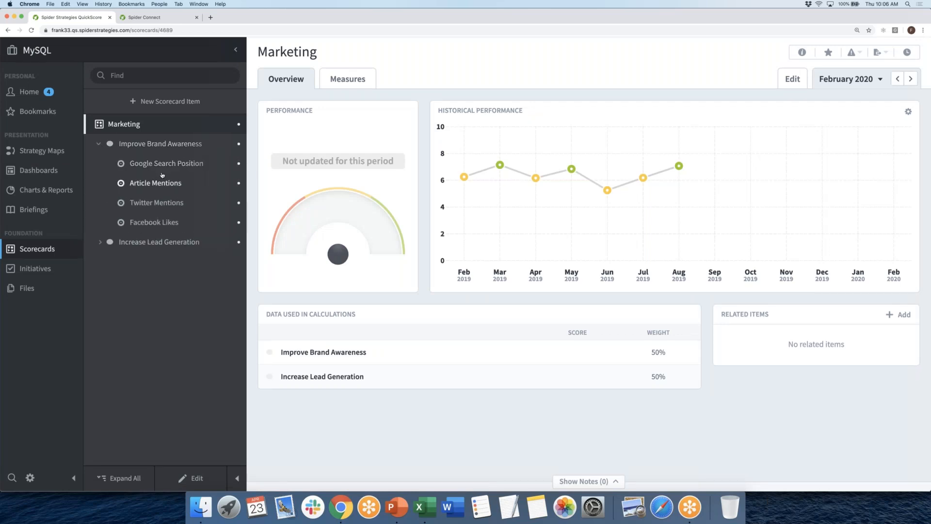
left_click(164, 165)
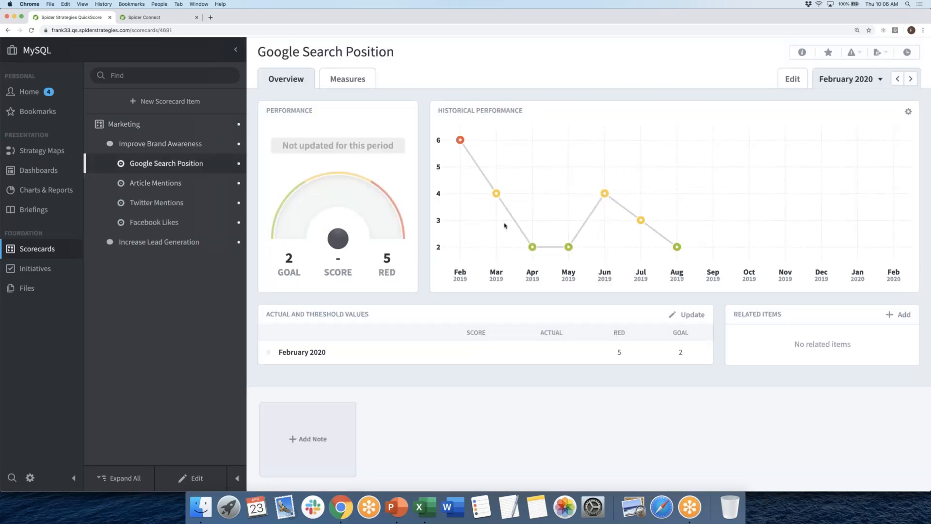
mouse_move(678, 248)
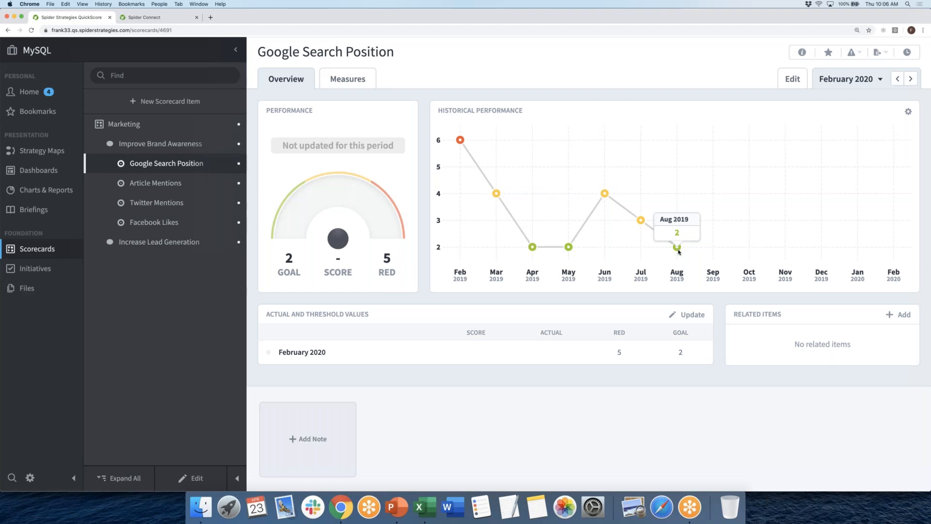
Switch to the Data Automation presentation in PowerPoint, start its slide show from the beginning and advance to the presenter's contact slide
left_click(395, 508)
left_click(49, 175)
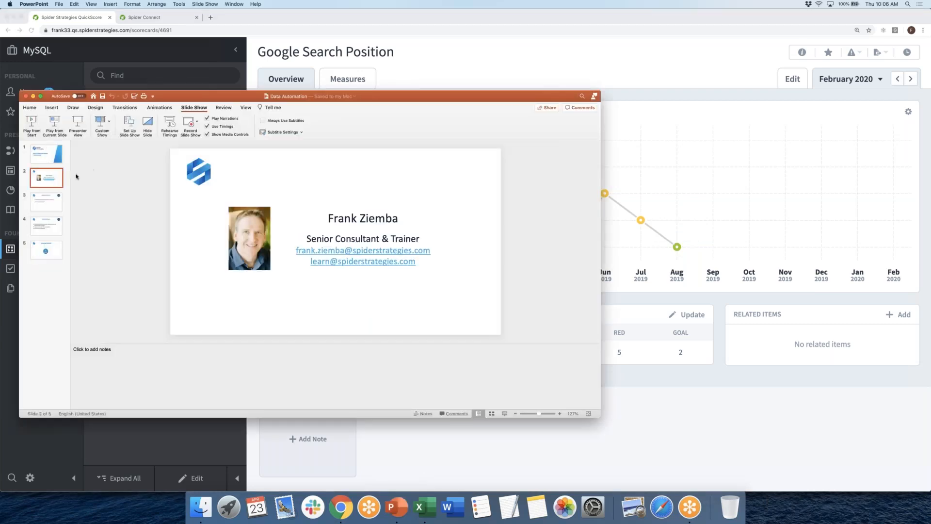
left_click(31, 122)
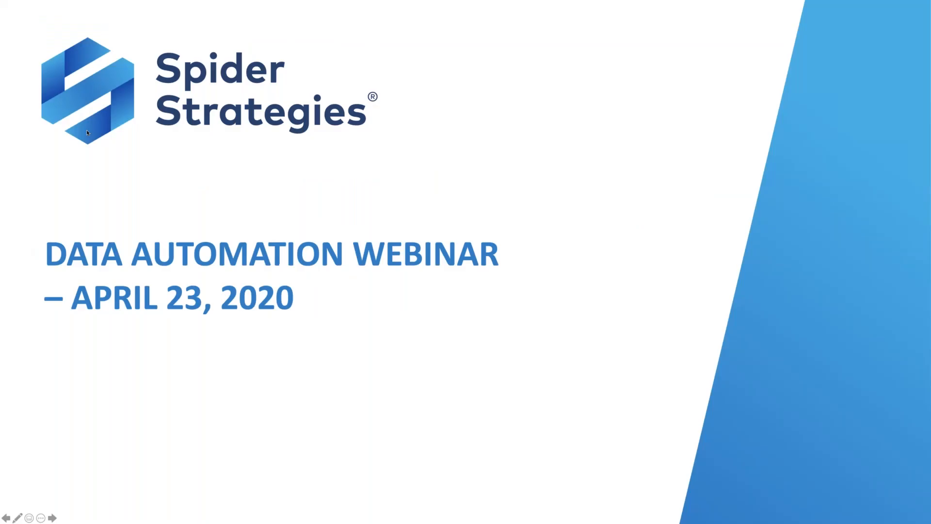
left_click(186, 155)
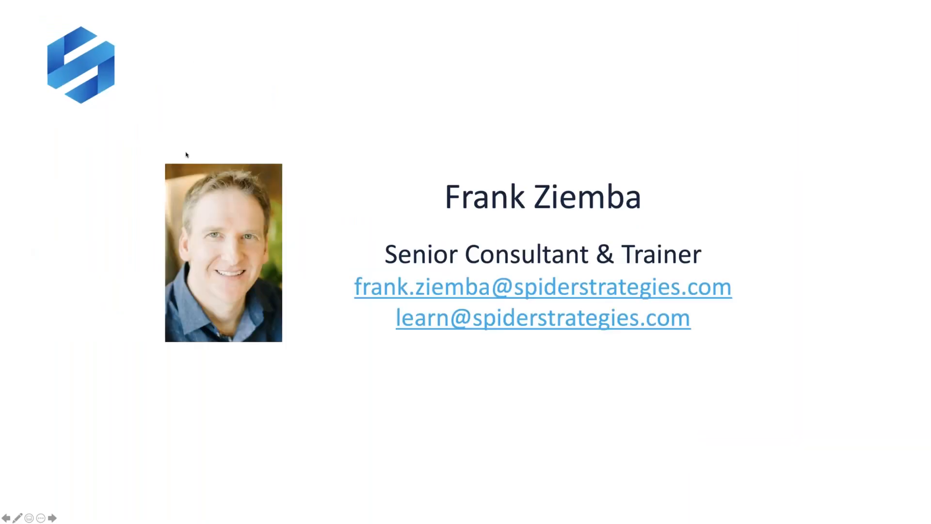